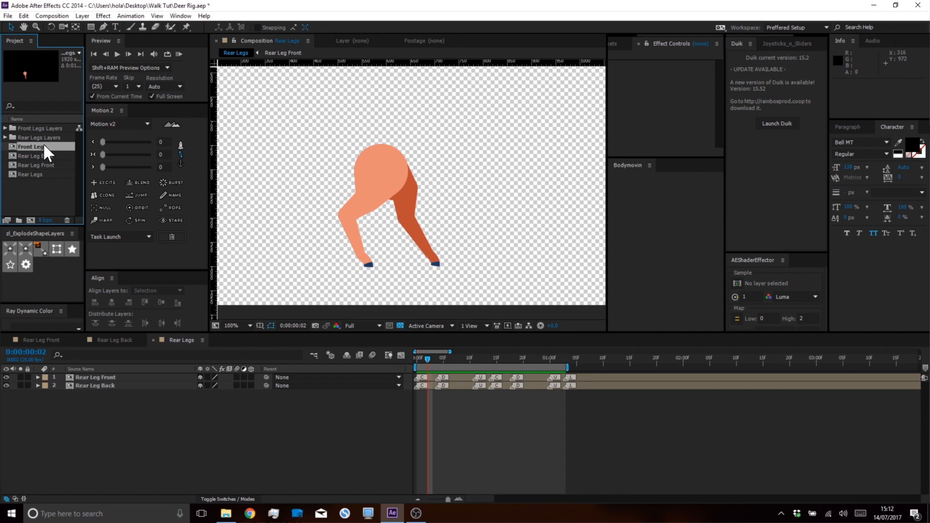
Open the Rear Legs composition and nest the Front Legs composition in it above the two rear leg layers
{"action": "left_click_drag", "start_coordinate": [342, 239], "coordinate": [390, 131]}
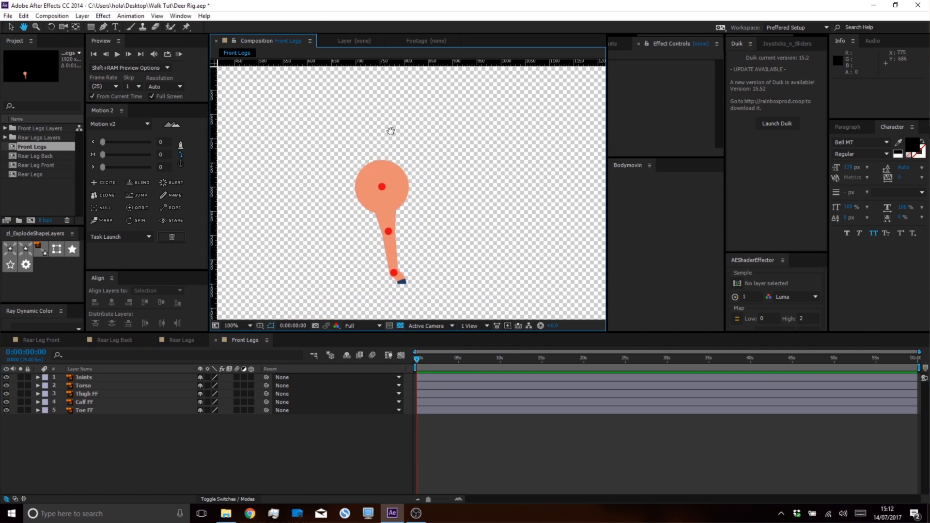
{"action": "left_click", "coordinate": [30, 175]}
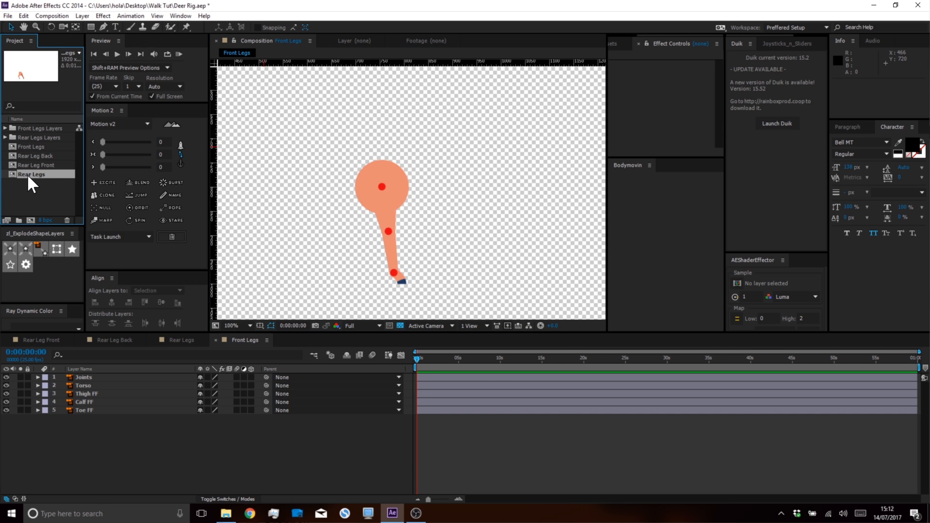
{"action": "double_click", "coordinate": [27, 173]}
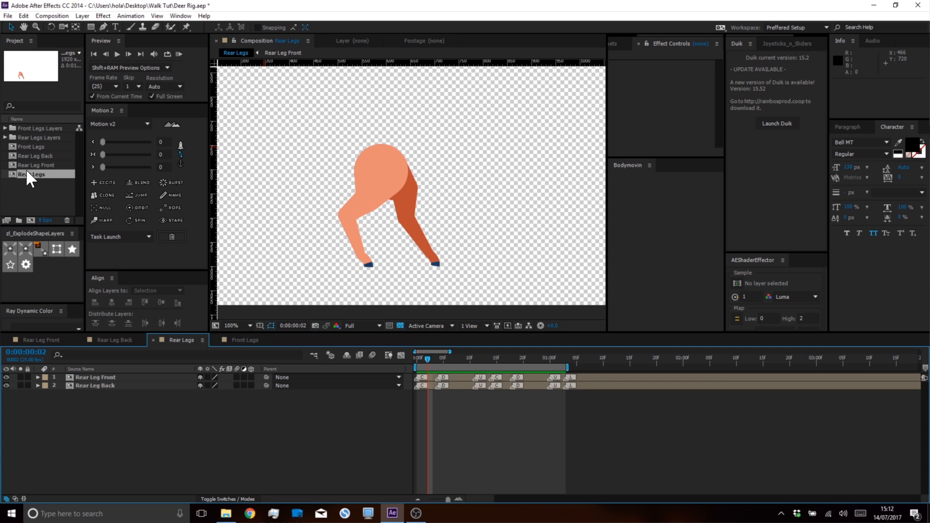
{"action": "left_click_drag", "start_coordinate": [30, 146], "coordinate": [76, 373]}
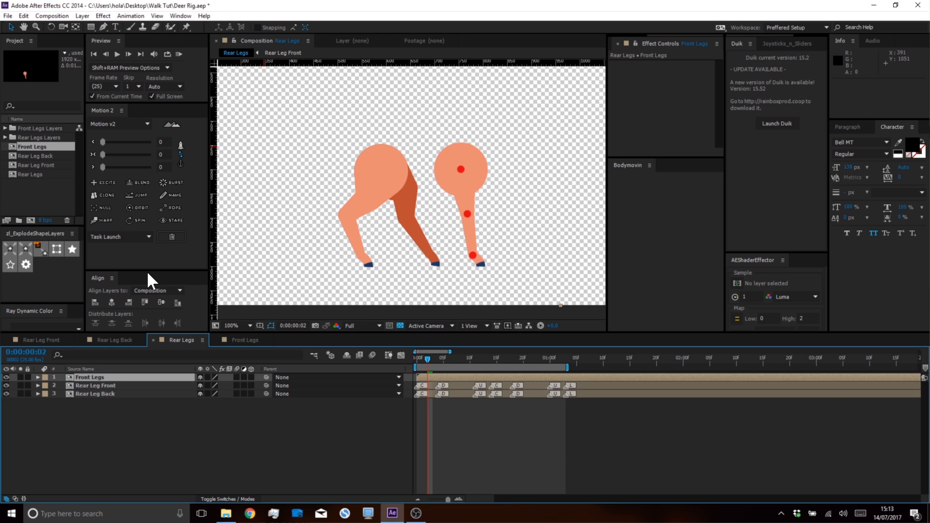
Open the Front Legs composition and enable continuous rasterization on the Torso, Thigh FF, Calf FF and Toe FF layers
{"action": "left_click", "coordinate": [29, 196]}
{"action": "double_click", "coordinate": [35, 147]}
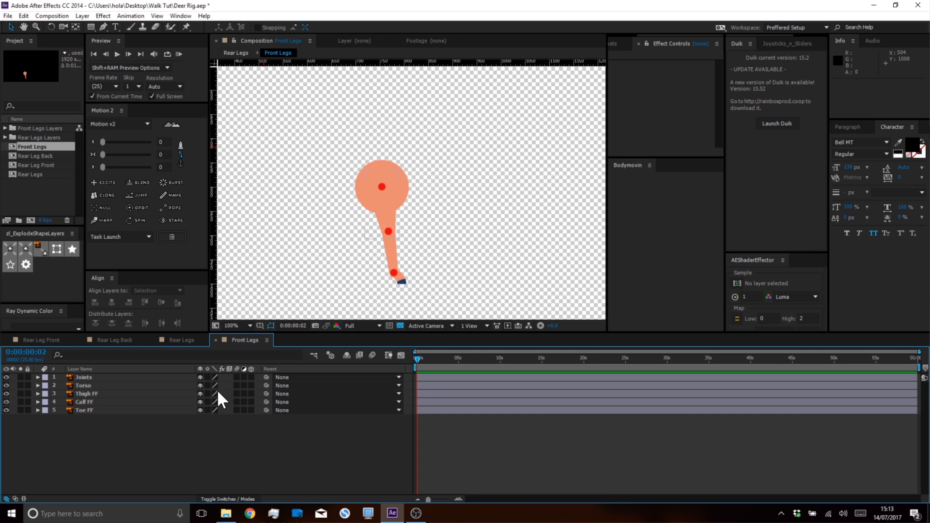
{"action": "left_click_drag", "start_coordinate": [208, 386], "coordinate": [209, 411]}
Convert the Toe FF artwork layer to a shape layer and delete the original Toe FF layer
{"action": "left_click", "coordinate": [90, 410]}
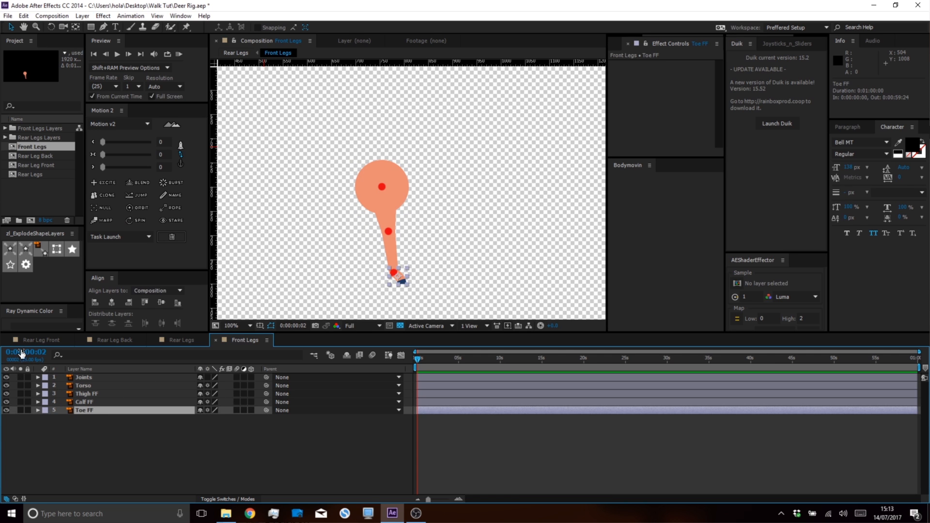
{"action": "left_click", "coordinate": [38, 246]}
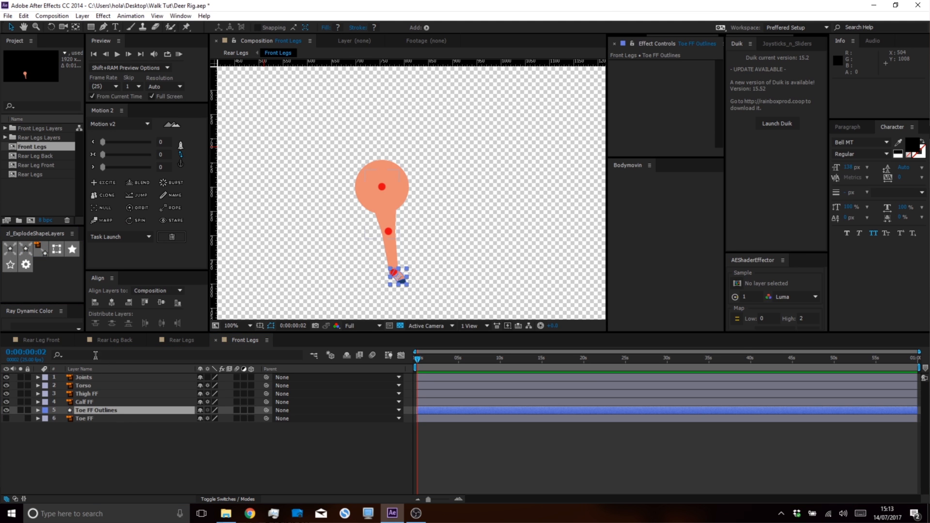
{"action": "left_click", "coordinate": [85, 418]}
{"action": "key", "text": "Delete"}
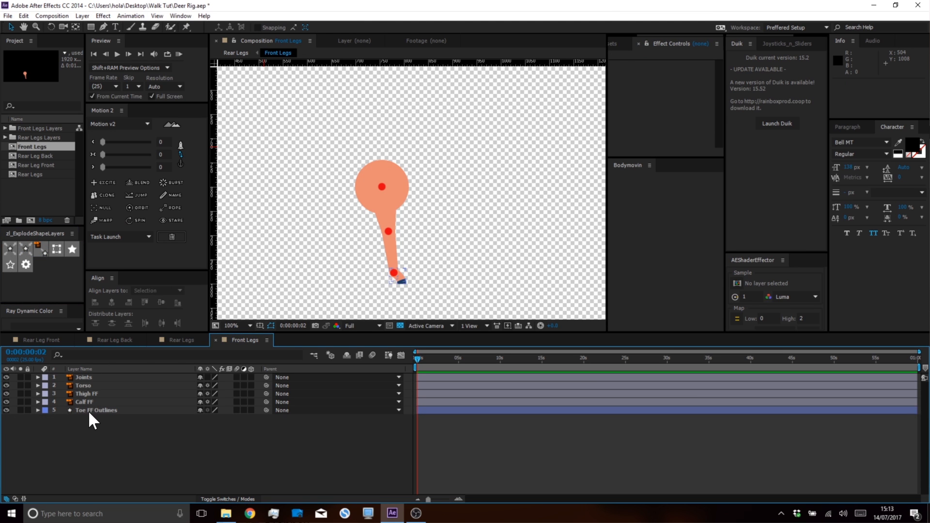
{"action": "left_click", "coordinate": [89, 411]}
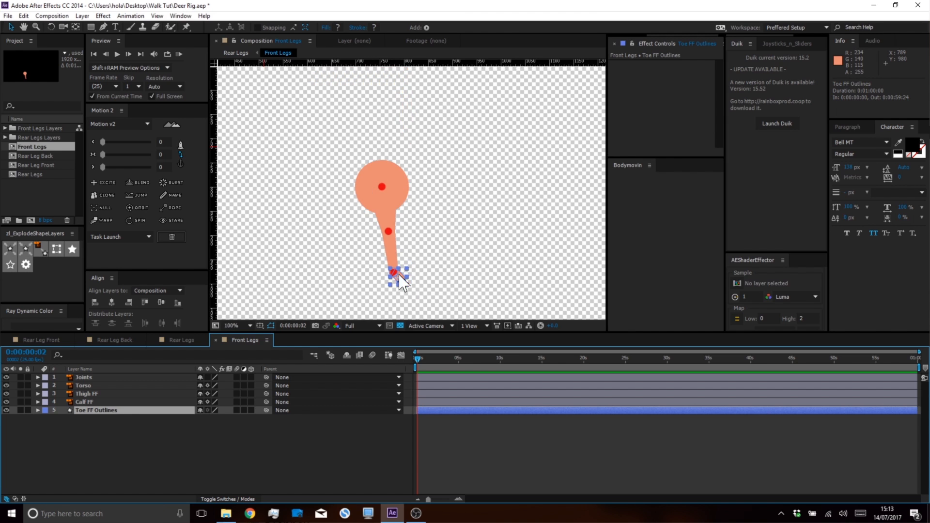
{"action": "left_click", "coordinate": [268, 451]}
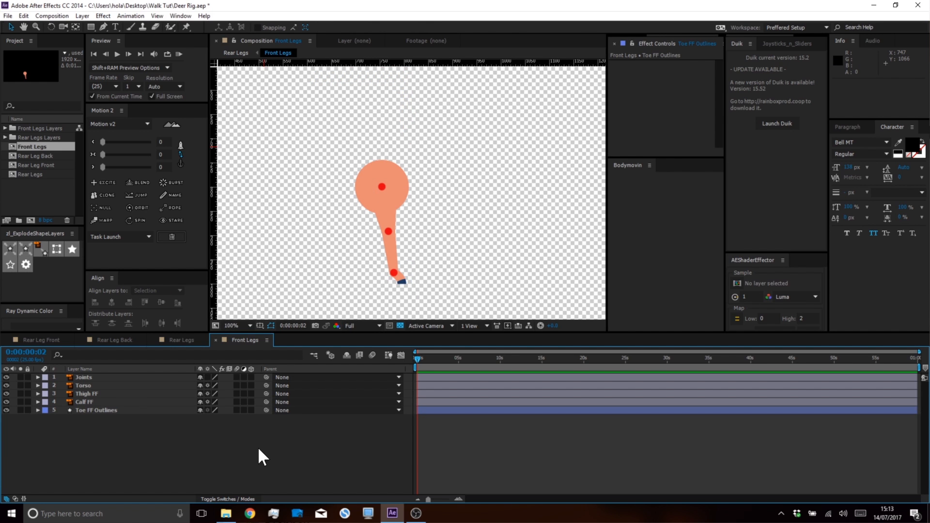
Explode the Joints layer into separate shape layers for each joint, and delete the Joints and combined Joints Outlines layers
{"action": "left_click", "coordinate": [101, 378]}
{"action": "left_click", "coordinate": [41, 245]}
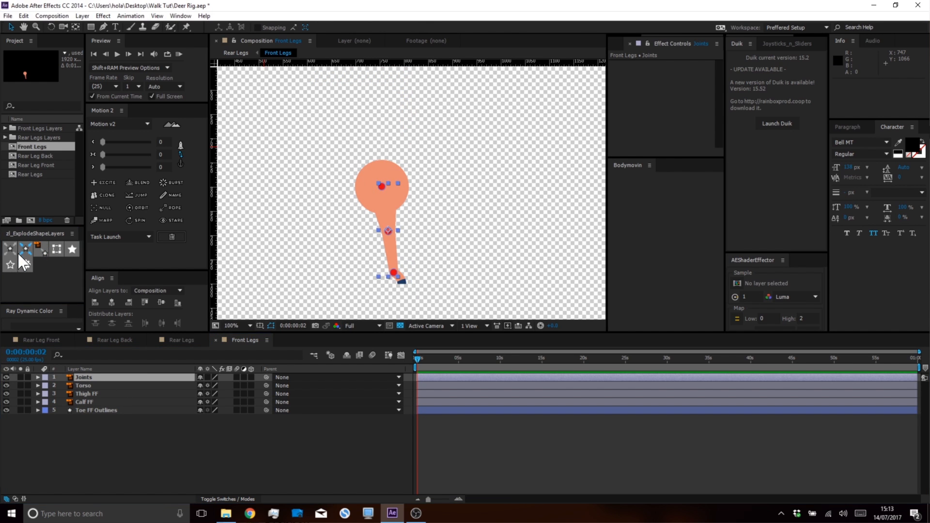
{"action": "left_click", "coordinate": [10, 247]}
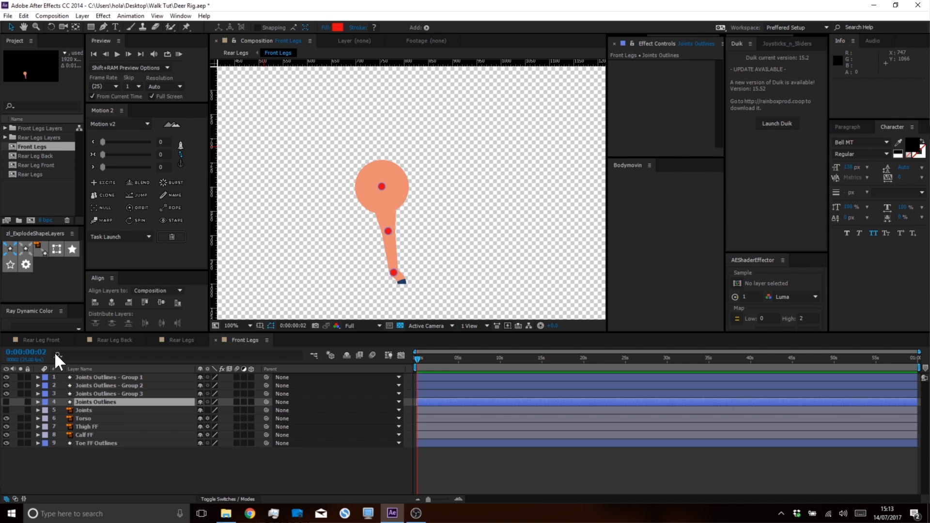
{"action": "left_click", "coordinate": [93, 411], "text": "ctrl"}
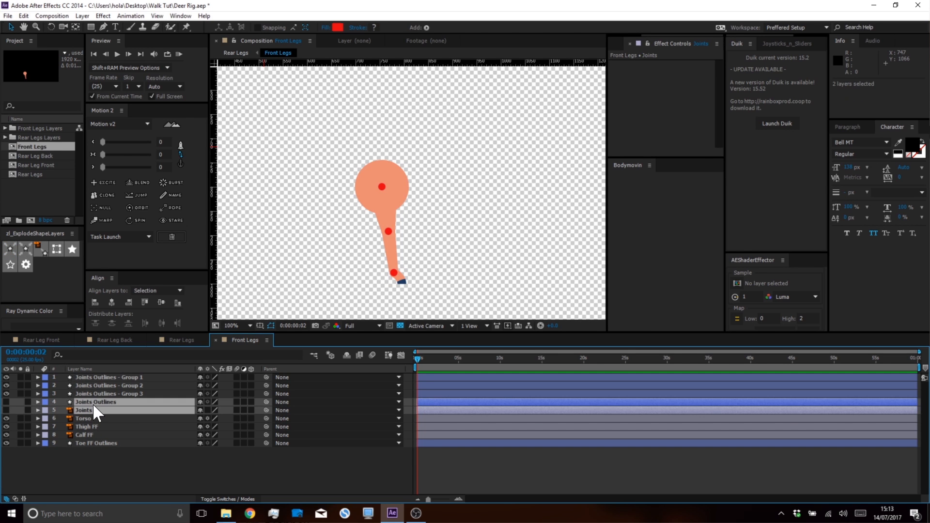
{"action": "key", "text": "Delete"}
Select the Joints Outlines - Group 1 layer and inspect its red torso joint marker at 1600% magnification
{"action": "right_click", "coordinate": [94, 379]}
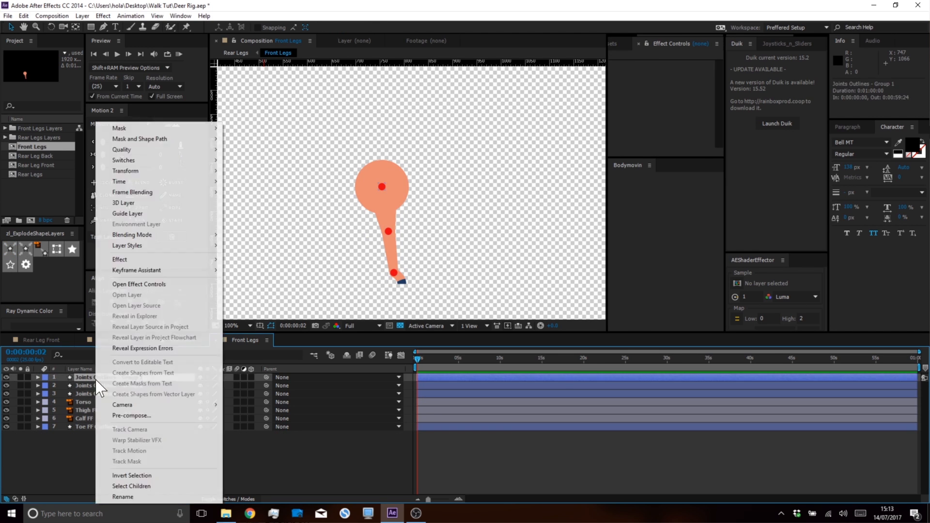
{"action": "left_click", "coordinate": [70, 383]}
{"action": "left_click", "coordinate": [83, 377]}
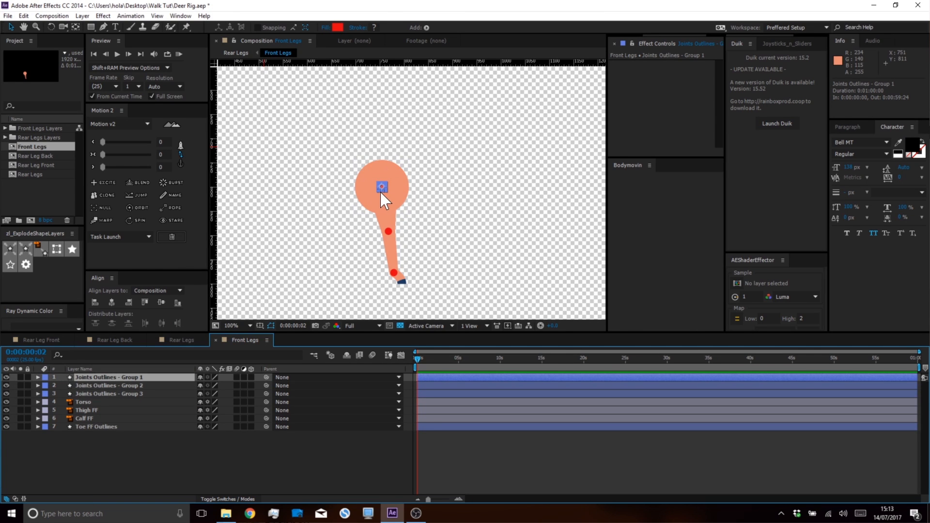
{"action": "scroll", "coordinate": [382, 195], "scroll_direction": "up", "scroll_amount": 4}
{"action": "scroll", "coordinate": [382, 196], "scroll_direction": "up", "scroll_amount": 2}
{"action": "scroll", "coordinate": [421, 150], "scroll_direction": "up", "scroll_amount": 2}
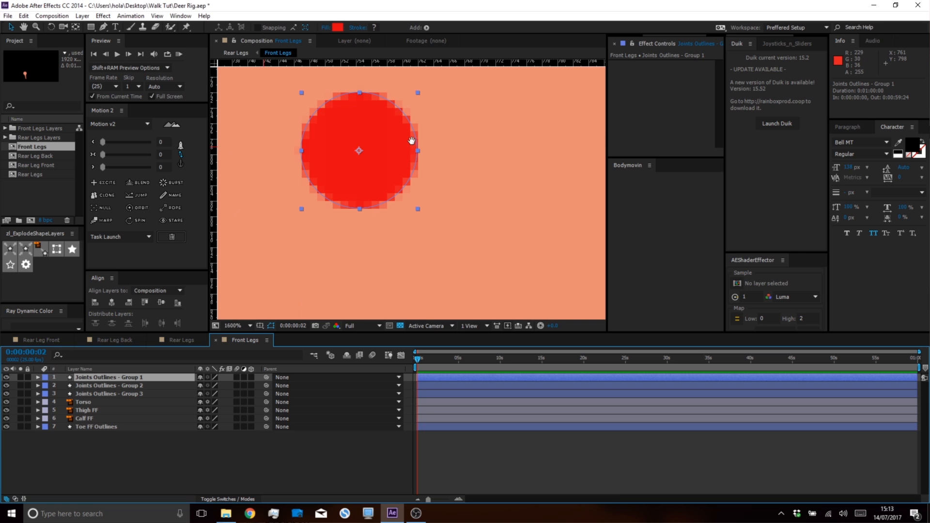
{"action": "left_click_drag", "start_coordinate": [411, 139], "coordinate": [442, 199]}
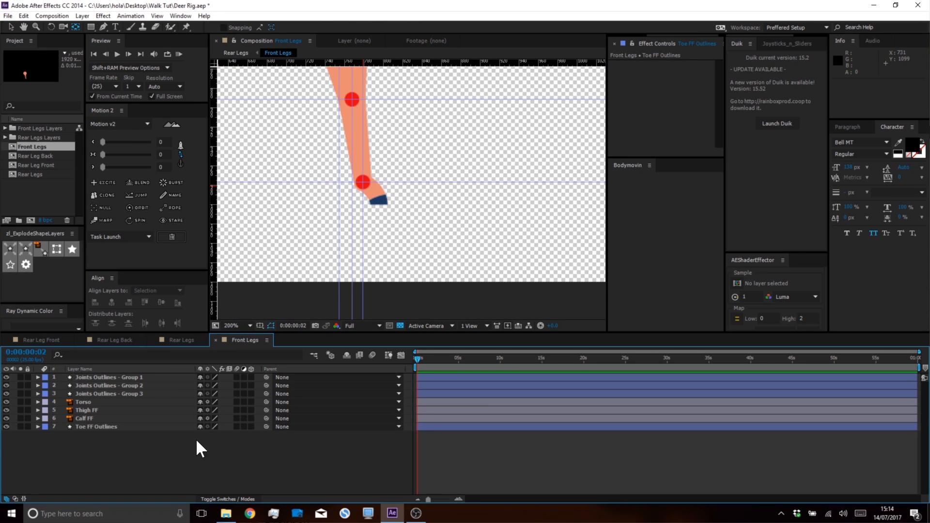
Hide the three Joints Outlines group layers
{"action": "left_click", "coordinate": [106, 390]}
{"action": "left_click", "coordinate": [105, 377], "text": "shift"}
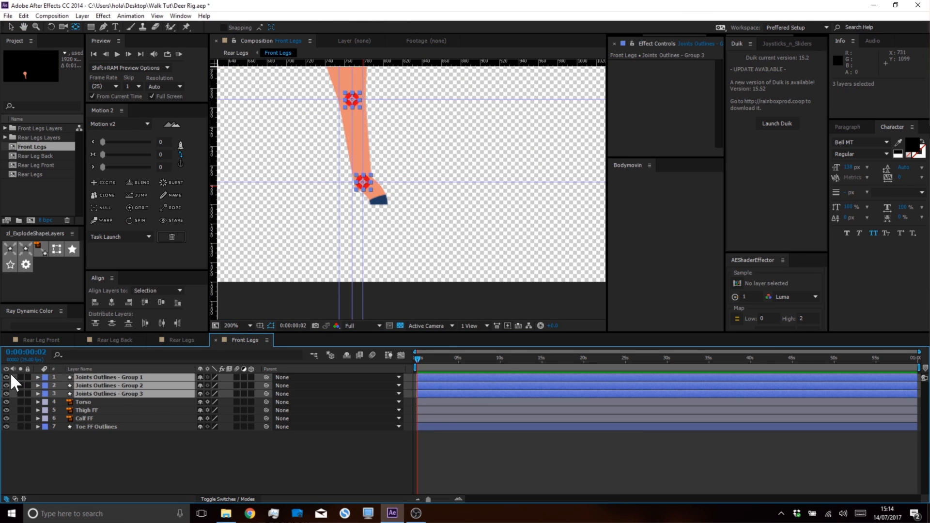
{"action": "left_click_drag", "start_coordinate": [6, 394], "coordinate": [7, 377]}
{"action": "left_click", "coordinate": [185, 460]}
Clear all guides from the Front Legs composition
{"action": "left_click", "coordinate": [179, 16]}
{"action": "left_click", "coordinate": [158, 16]}
{"action": "left_click", "coordinate": [181, 15]}
{"action": "mouse_move", "coordinate": [160, 18]}
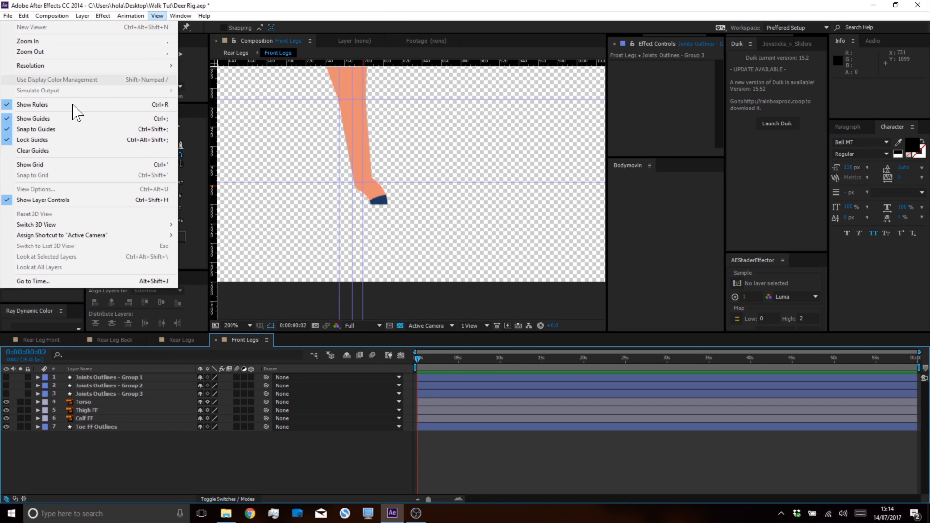
{"action": "left_click", "coordinate": [46, 151]}
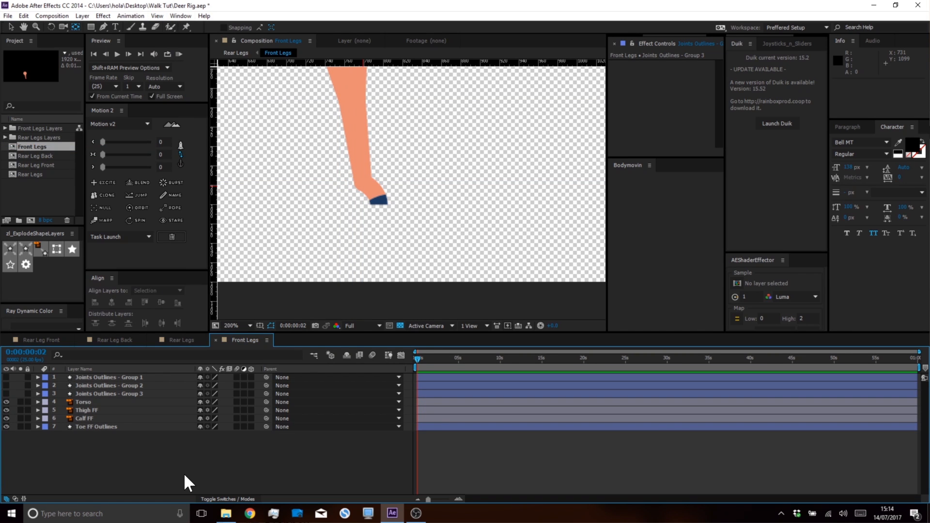
Parent Toe FF Outlines to Calf FF, Calf FF to Thigh FF, and Thigh FF to Torso
{"action": "key", "text": "v"}
{"action": "left_click", "coordinate": [83, 425]}
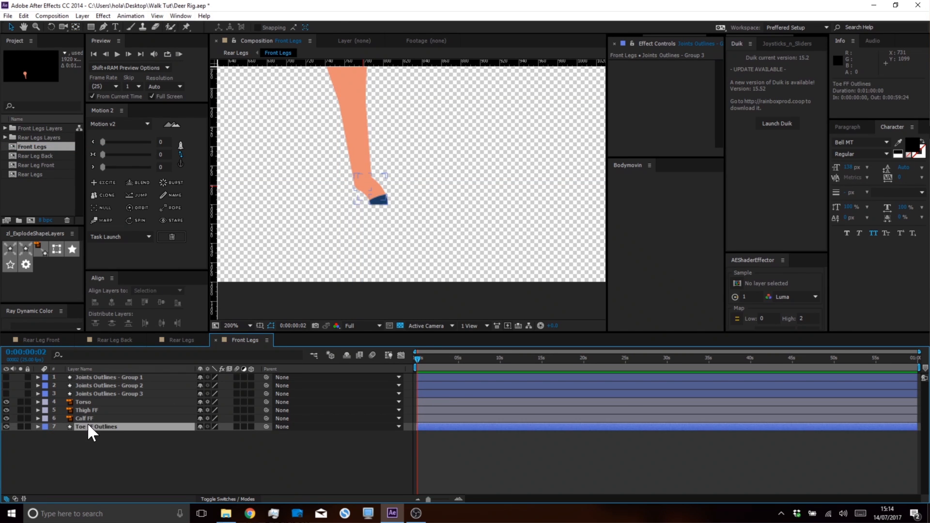
{"action": "left_click_drag", "start_coordinate": [267, 427], "coordinate": [119, 414]}
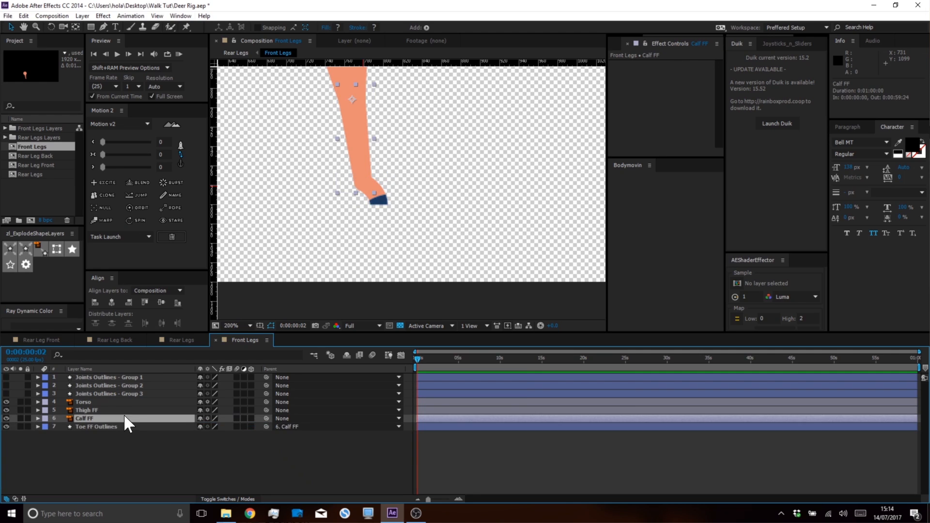
{"action": "left_click_drag", "start_coordinate": [267, 418], "coordinate": [157, 409]}
{"action": "left_click", "coordinate": [157, 410]}
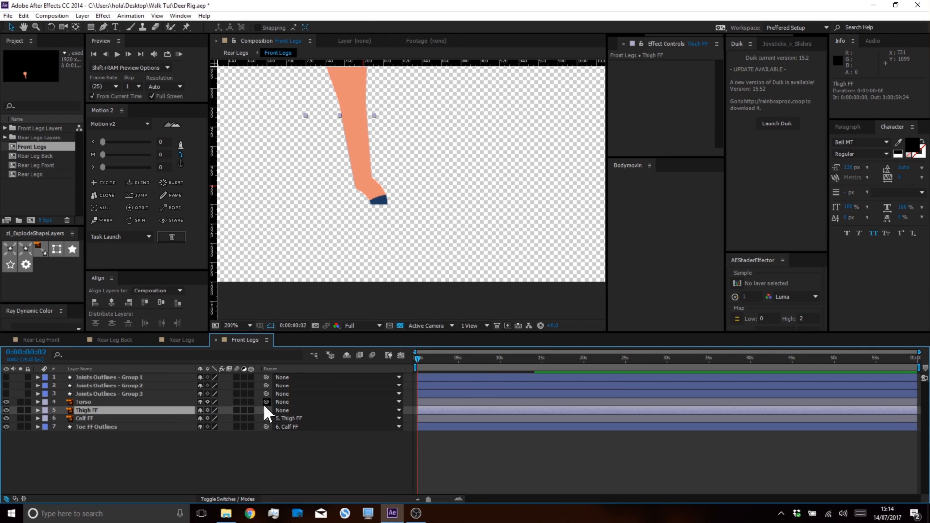
{"action": "left_click_drag", "start_coordinate": [266, 410], "coordinate": [122, 399]}
{"action": "left_click", "coordinate": [121, 400]}
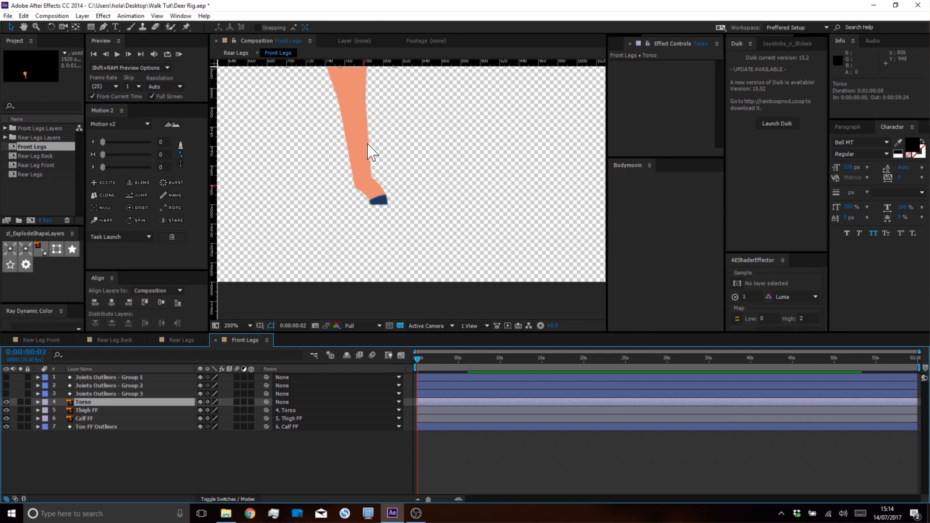
Delete the three hidden Joints Outlines group layers
{"action": "left_click", "coordinate": [136, 394]}
{"action": "left_click", "coordinate": [127, 378], "text": "shift"}
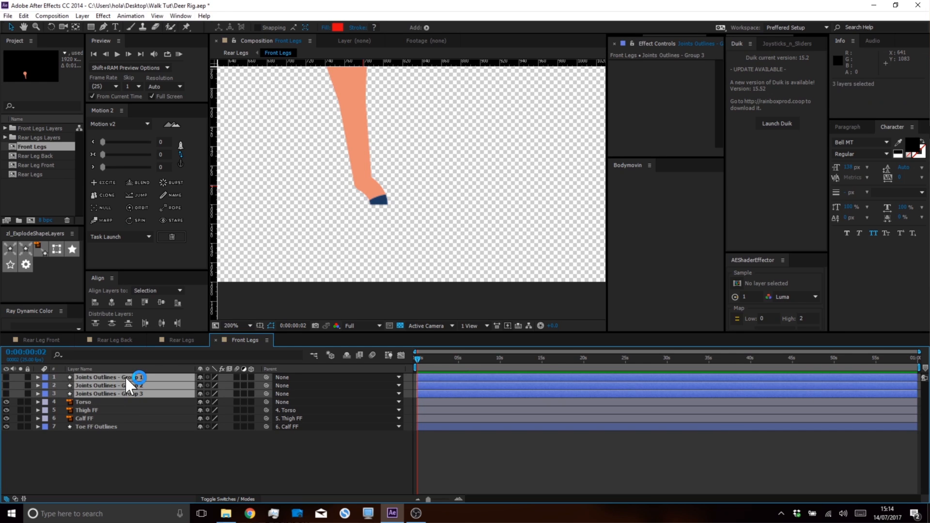
{"action": "key", "text": "Delete"}
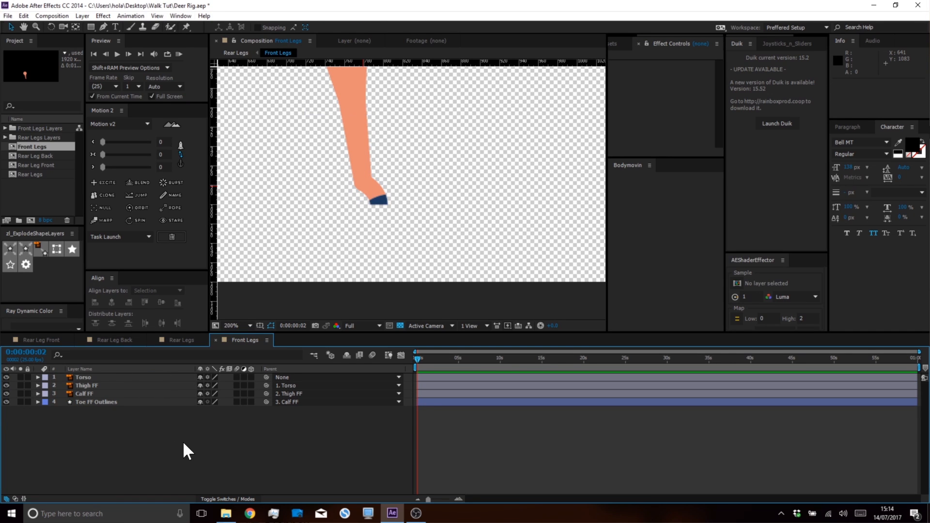
Launch Duik and create a controller for the Toe FF Outlines layer
{"action": "scroll", "coordinate": [335, 153], "scroll_direction": "down", "scroll_amount": 1}
{"action": "left_click_drag", "start_coordinate": [343, 122], "coordinate": [356, 182]}
{"action": "key", "text": "v"}
{"action": "left_click", "coordinate": [109, 386]}
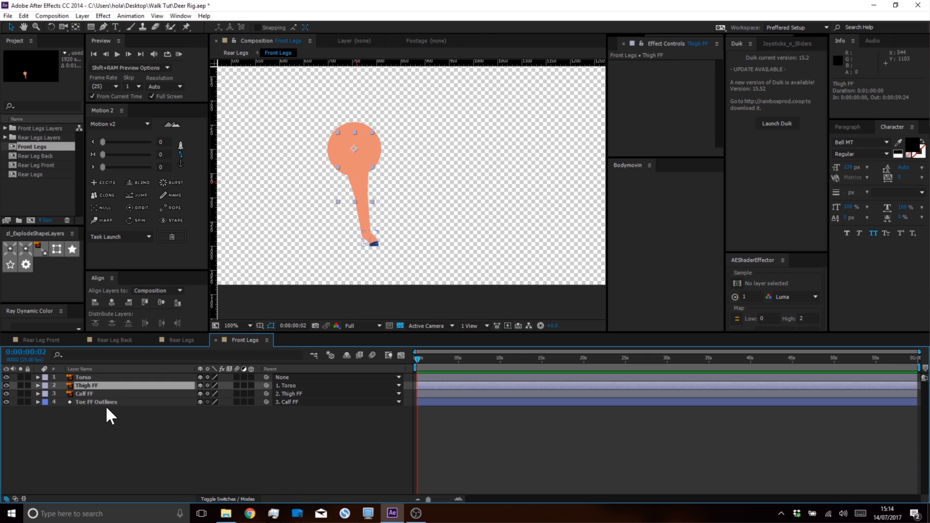
{"action": "left_click", "coordinate": [106, 402]}
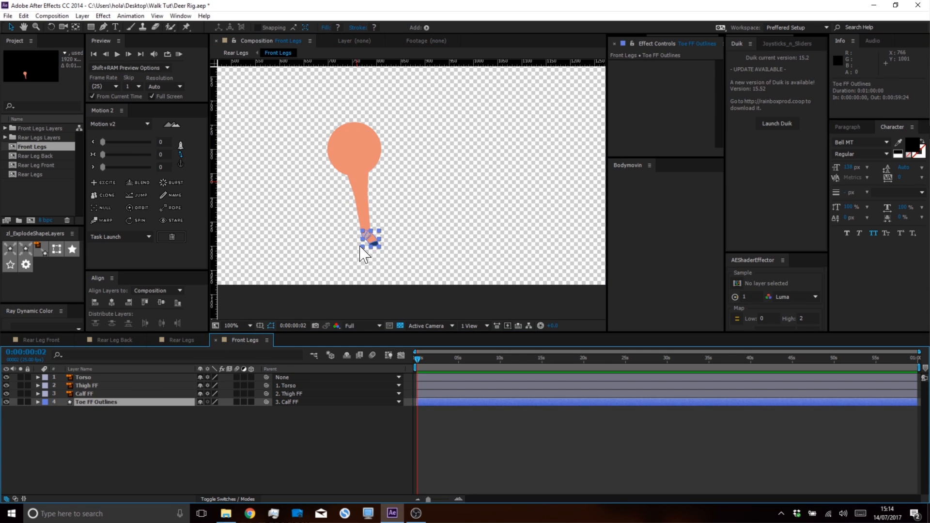
{"action": "left_click", "coordinate": [774, 123]}
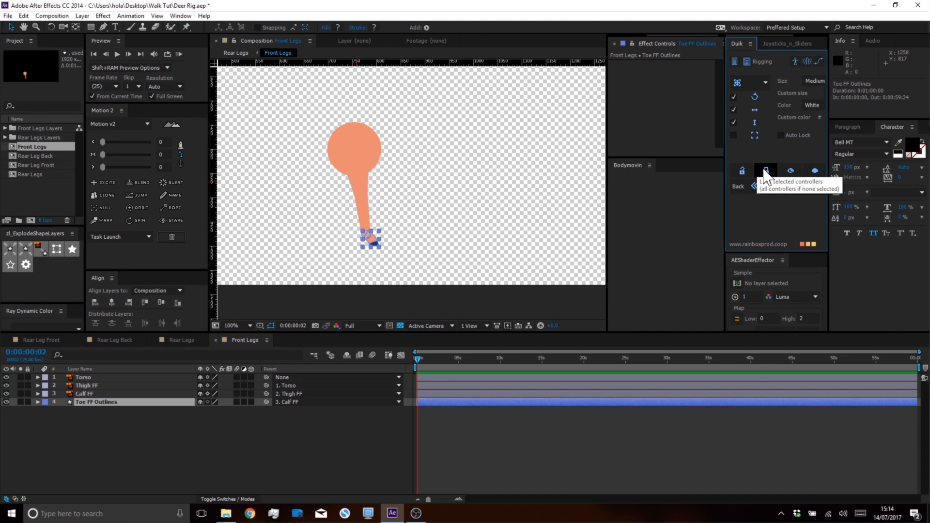
{"action": "left_click", "coordinate": [820, 185]}
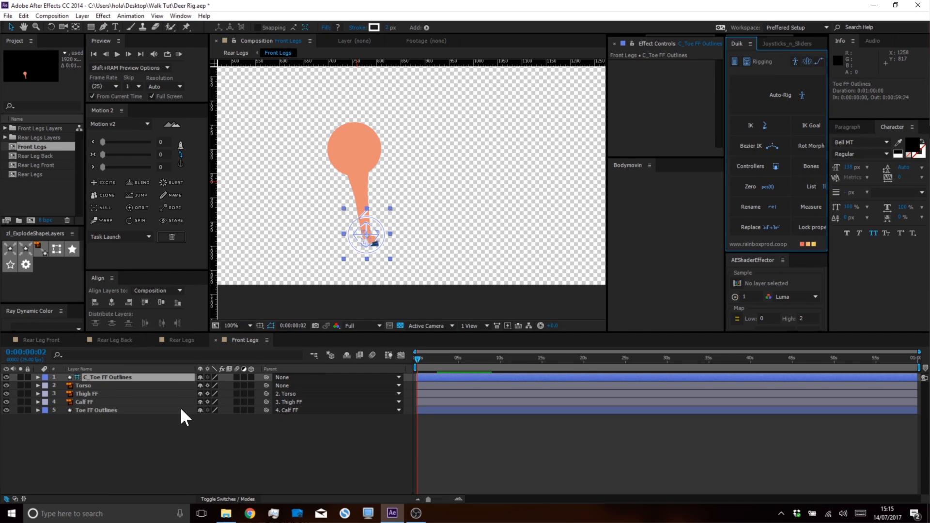
Rename the new controller layer "Front Foot Controller" and move it directly below the Torso layer
{"action": "left_click", "coordinate": [104, 377]}
{"action": "key", "text": "Return"}
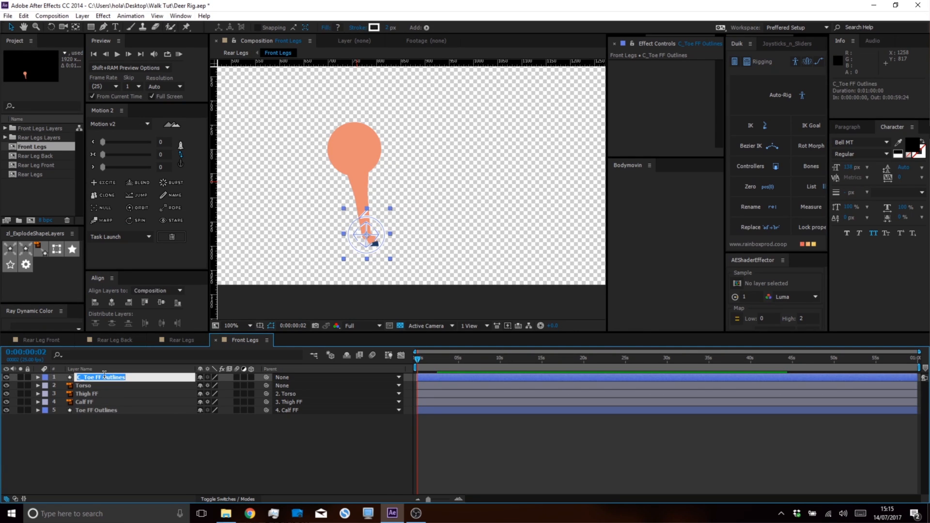
{"action": "type", "text": "Front Foot Controller"}
{"action": "key", "text": "Return"}
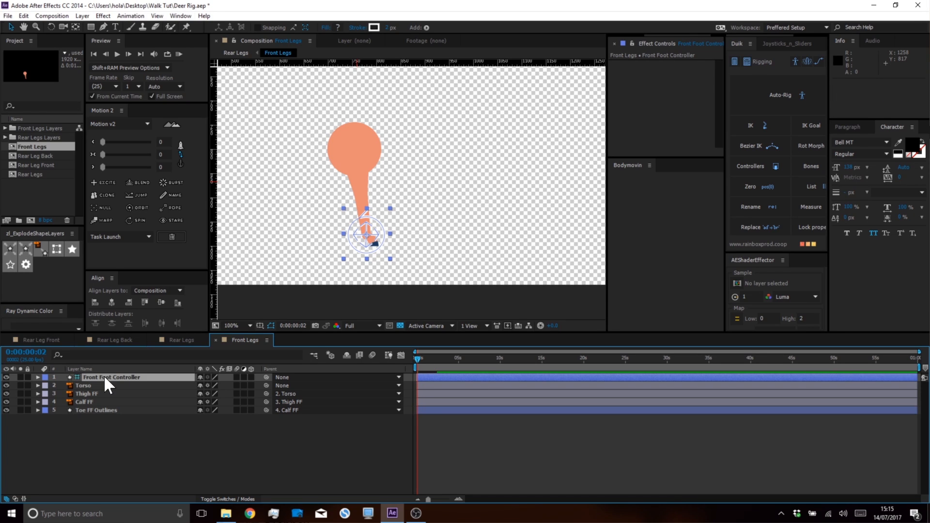
{"action": "left_click_drag", "start_coordinate": [104, 376], "coordinate": [105, 390]}
{"action": "left_click", "coordinate": [90, 425]}
Set the label colour of the Front Foot Controller, Thigh FF, Calf FF and Toe FF Outlines layers to Red
{"action": "left_click", "coordinate": [95, 385]}
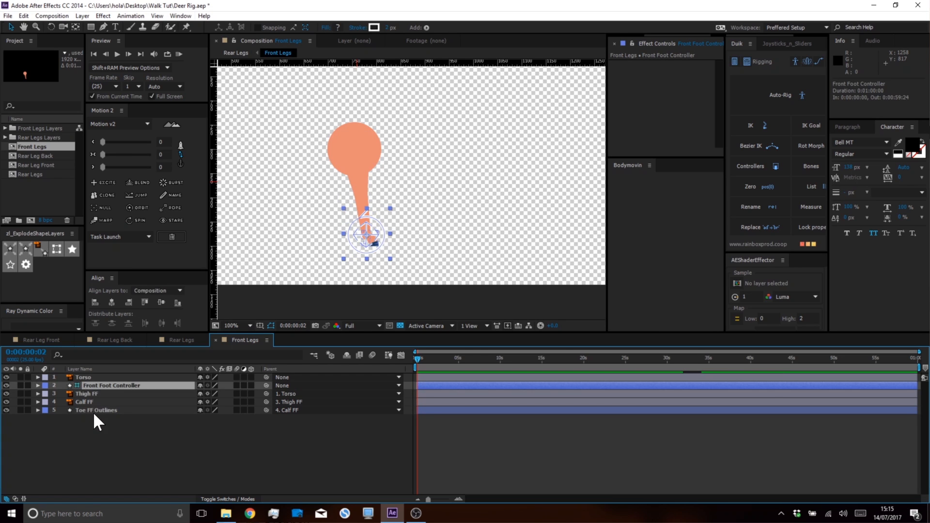
{"action": "left_click", "coordinate": [93, 410], "text": "shift"}
{"action": "left_click", "coordinate": [44, 385]}
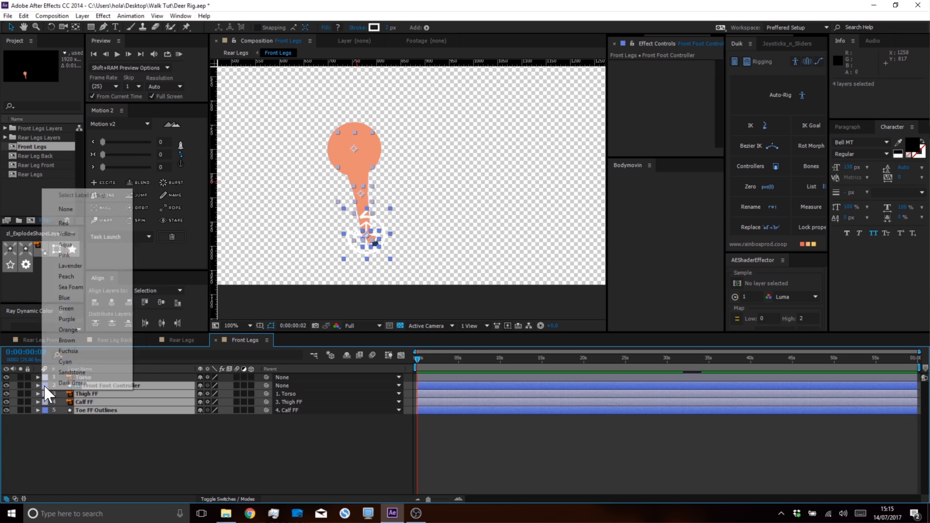
{"action": "left_click", "coordinate": [64, 223]}
{"action": "left_click", "coordinate": [100, 429]}
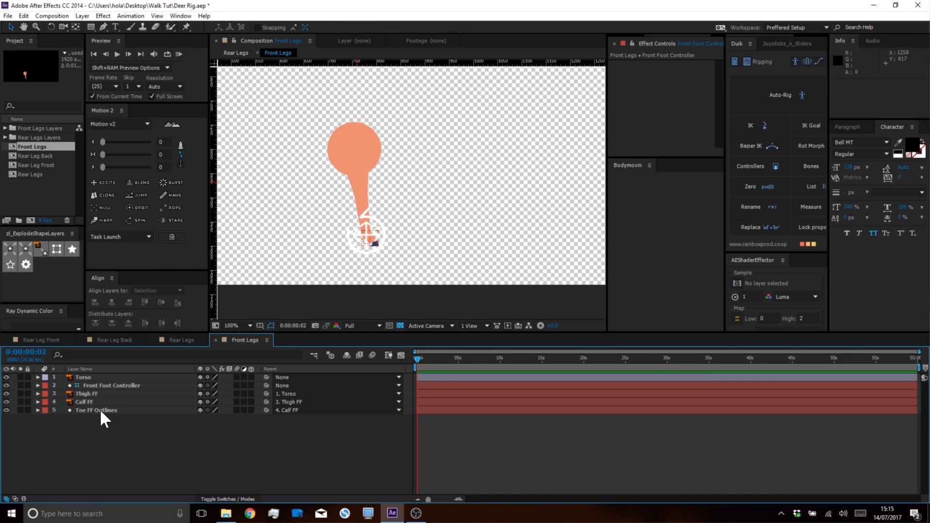
Create a two-layer Duik IK on the Toe FF Outlines, Calf FF and Thigh FF layers with the Front Foot Controller
{"action": "left_click", "coordinate": [95, 408]}
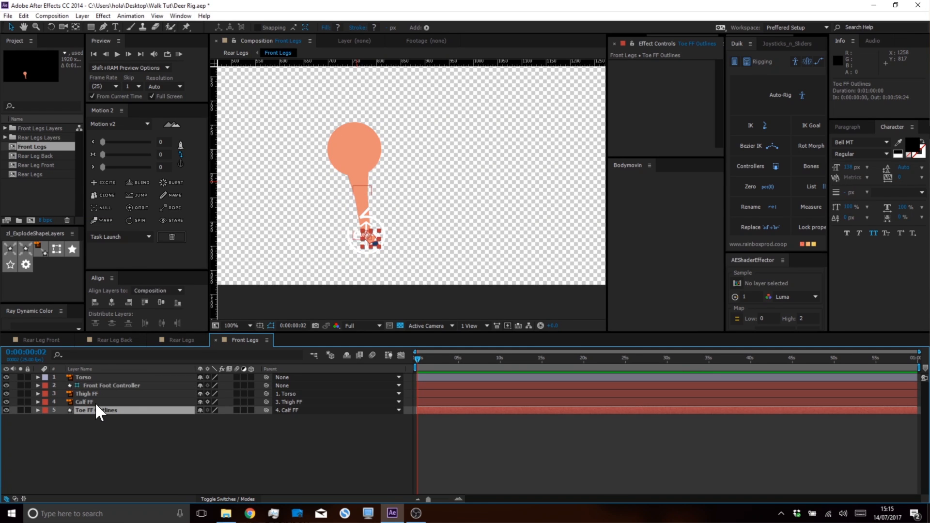
{"action": "left_click", "coordinate": [94, 400], "text": "shift"}
{"action": "left_click", "coordinate": [94, 394], "text": "shift"}
{"action": "left_click", "coordinate": [111, 381], "text": "shift"}
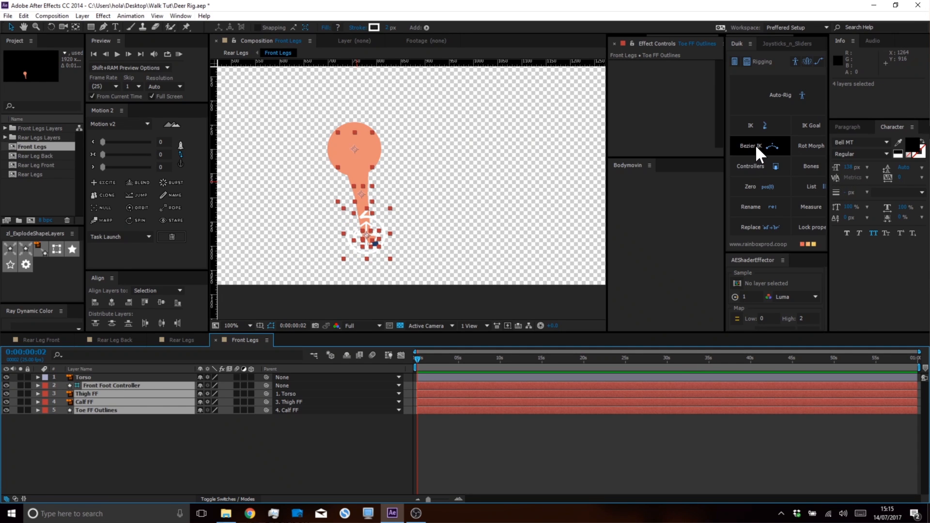
{"action": "left_click", "coordinate": [755, 129]}
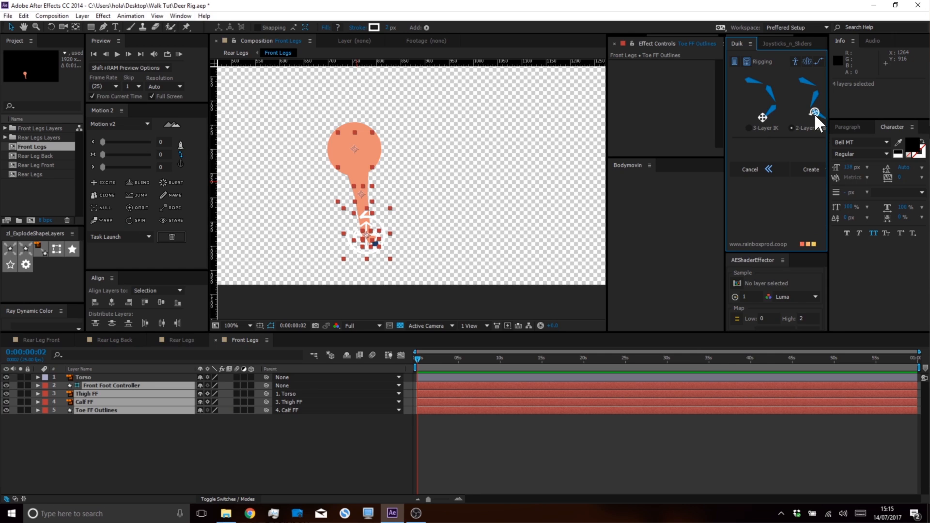
{"action": "left_click", "coordinate": [813, 168]}
Test the leg rig by moving the Front Foot Controller up and rotating it to 82°, and undo both changes
{"action": "left_click", "coordinate": [140, 385]}
{"action": "left_click_drag", "start_coordinate": [370, 237], "coordinate": [383, 191]}
{"action": "scroll", "coordinate": [383, 218], "scroll_direction": "up", "scroll_amount": 1}
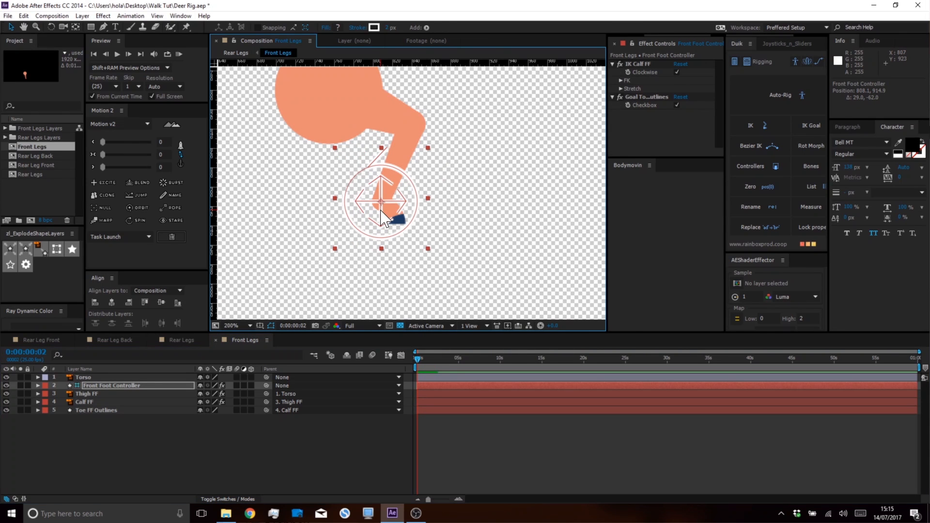
{"action": "key", "text": "p"}
{"action": "key", "text": "shift+r"}
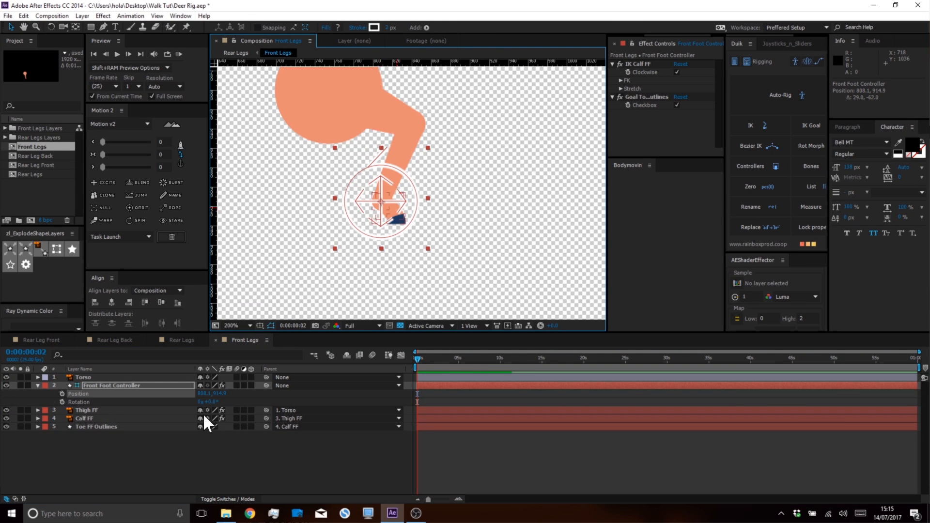
{"action": "left_click_drag", "start_coordinate": [212, 403], "coordinate": [268, 413]}
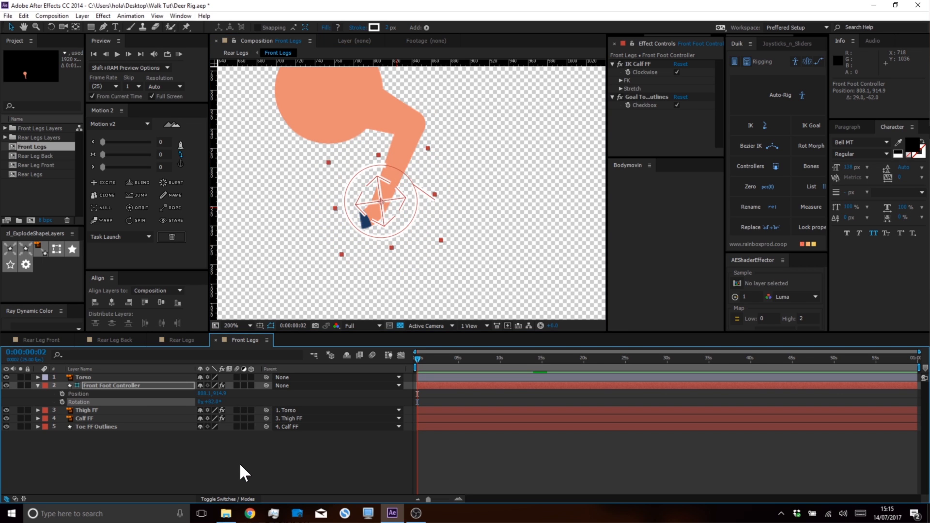
{"action": "left_click", "coordinate": [240, 459]}
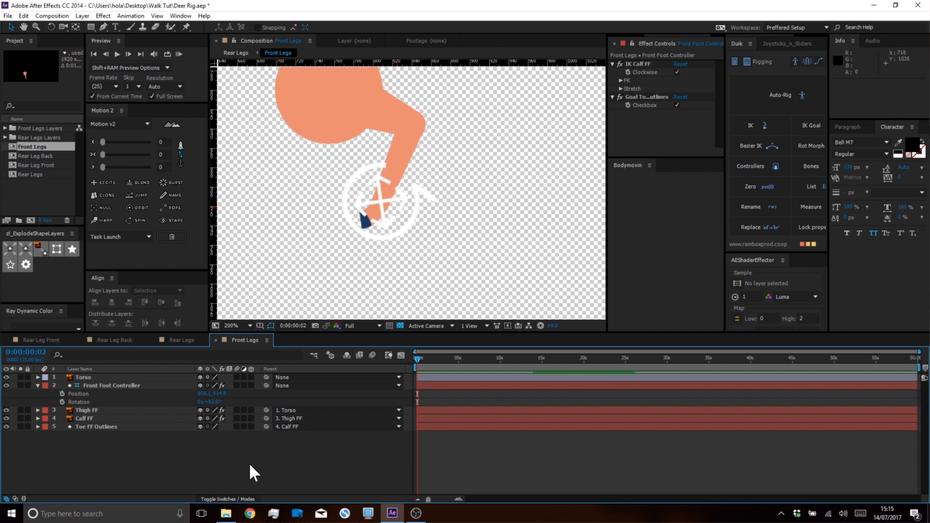
{"action": "key", "text": "ctrl+z"}
{"action": "key", "text": "ctrl+z"}
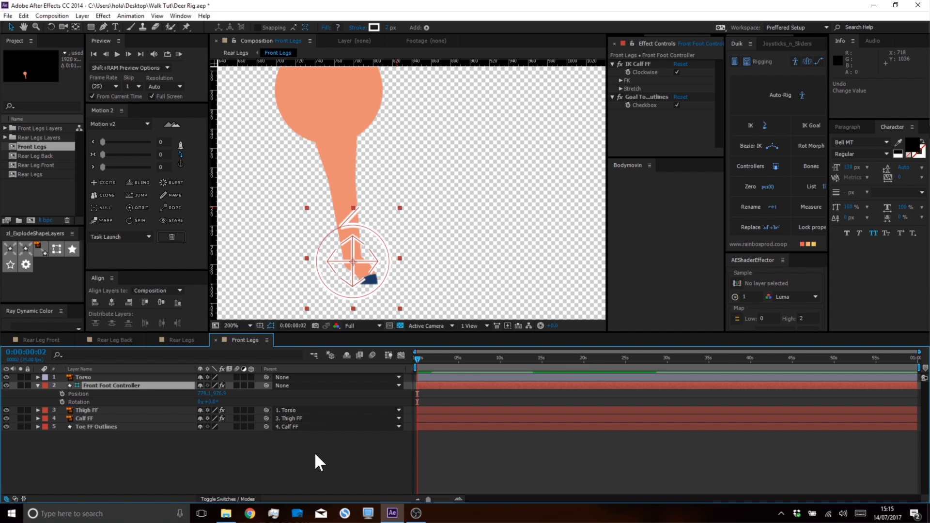
Place a horizontal ruler guide at 1000 px along the underside of the hoof as the ground line
{"action": "left_click", "coordinate": [315, 452]}
{"action": "scroll", "coordinate": [369, 293], "scroll_direction": "up", "scroll_amount": 3}
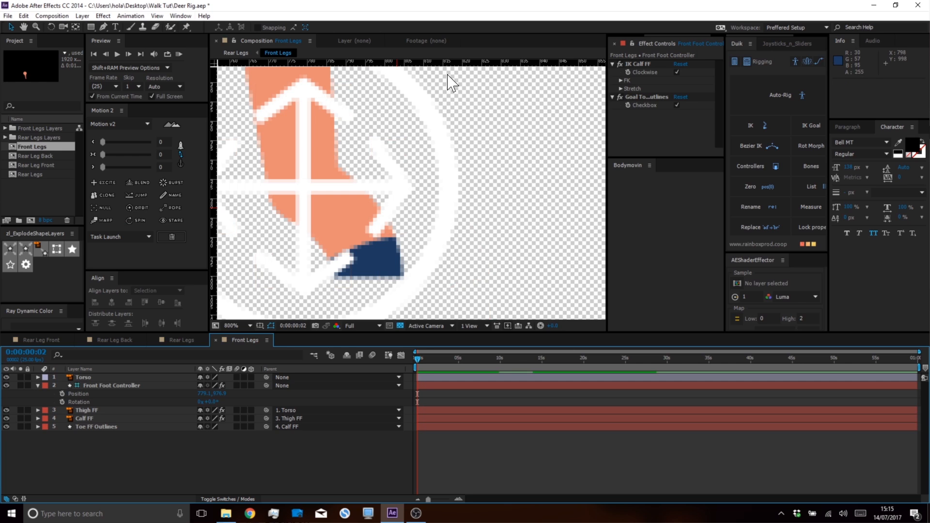
{"action": "left_click_drag", "start_coordinate": [448, 64], "coordinate": [417, 278]}
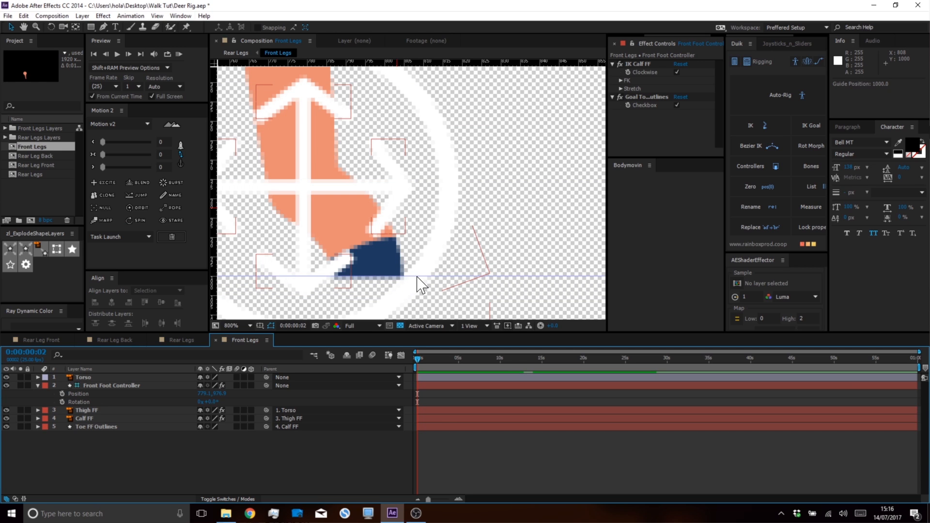
{"action": "scroll", "coordinate": [466, 233], "scroll_direction": "down", "scroll_amount": 1}
{"action": "scroll", "coordinate": [485, 257], "scroll_direction": "down", "scroll_amount": 1}
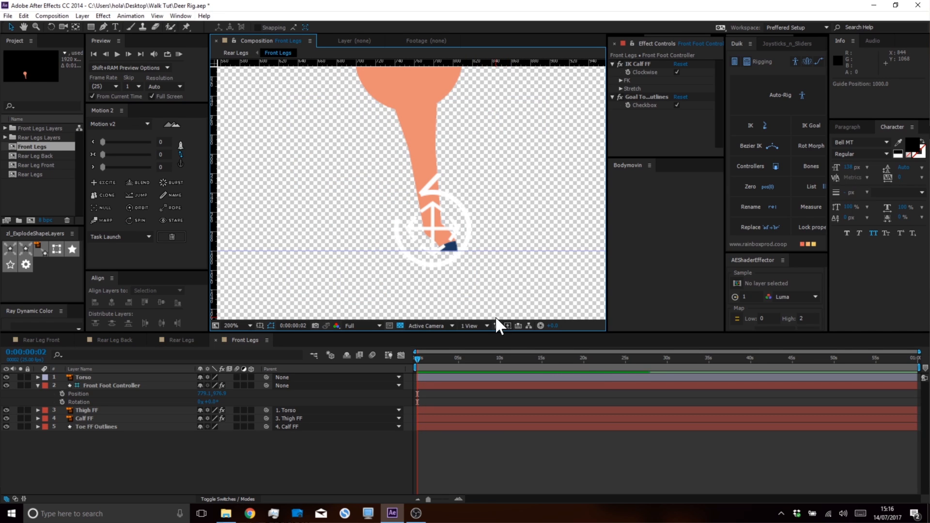
Add a composition marker with the comment "C" at 0:00:00:00
{"action": "left_click", "coordinate": [430, 383]}
{"action": "left_click", "coordinate": [415, 354]}
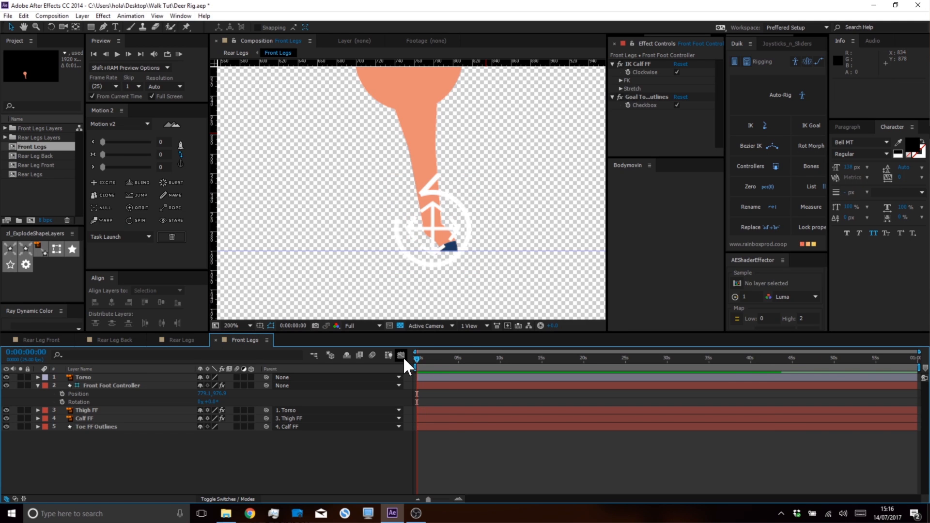
{"action": "double_click", "coordinate": [416, 368]}
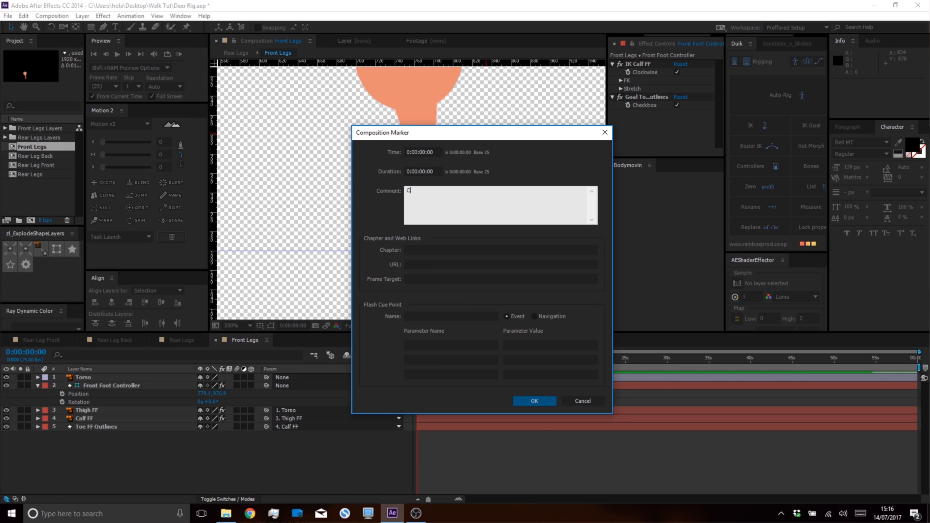
{"action": "left_click", "coordinate": [535, 401]}
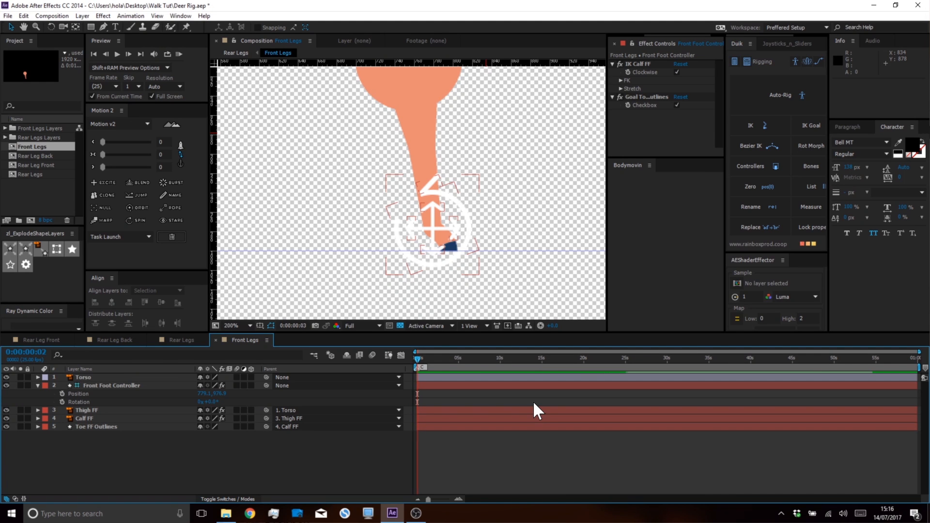
Add a composition marker with the comment "D" at 0:00:00:03
{"action": "key", "text": "equal"}
{"action": "key", "text": "equal"}
{"action": "key", "text": "equal"}
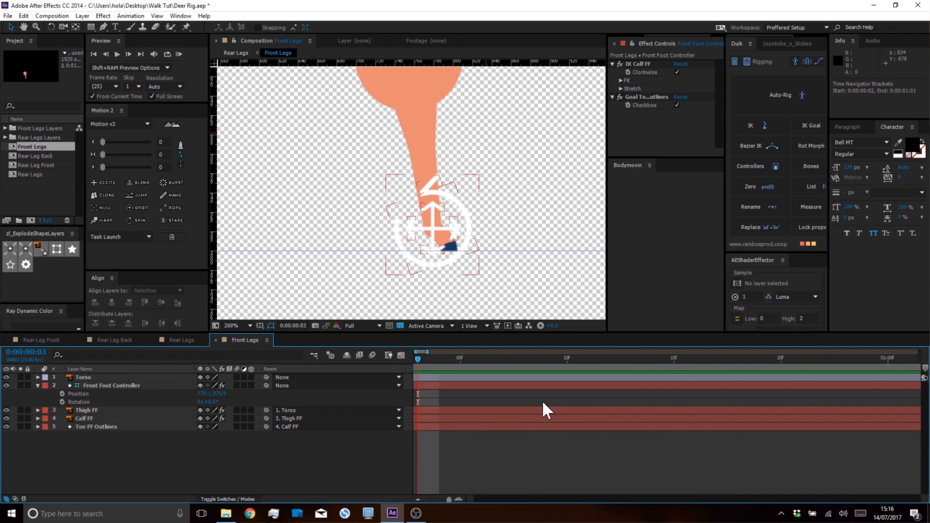
{"action": "scroll", "coordinate": [554, 405], "scroll_direction": "left", "scroll_amount": 2}
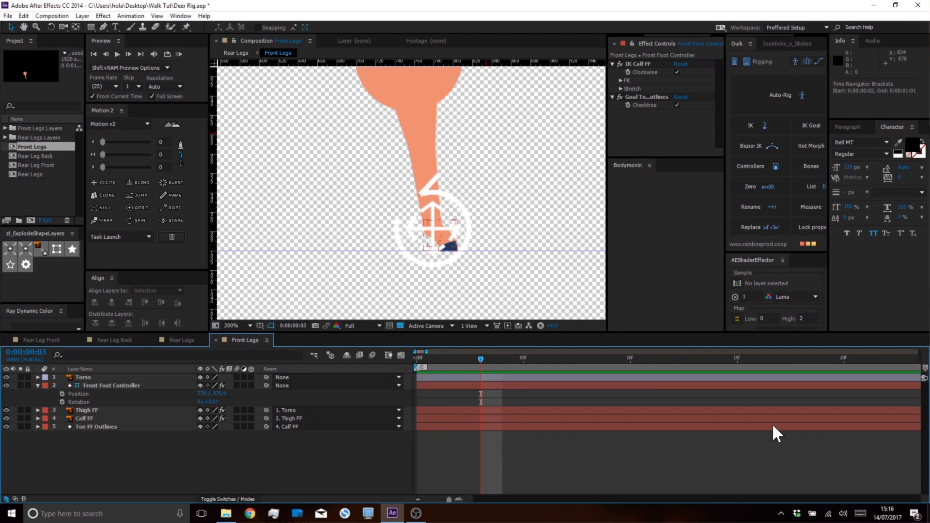
{"action": "double_click", "coordinate": [481, 367]}
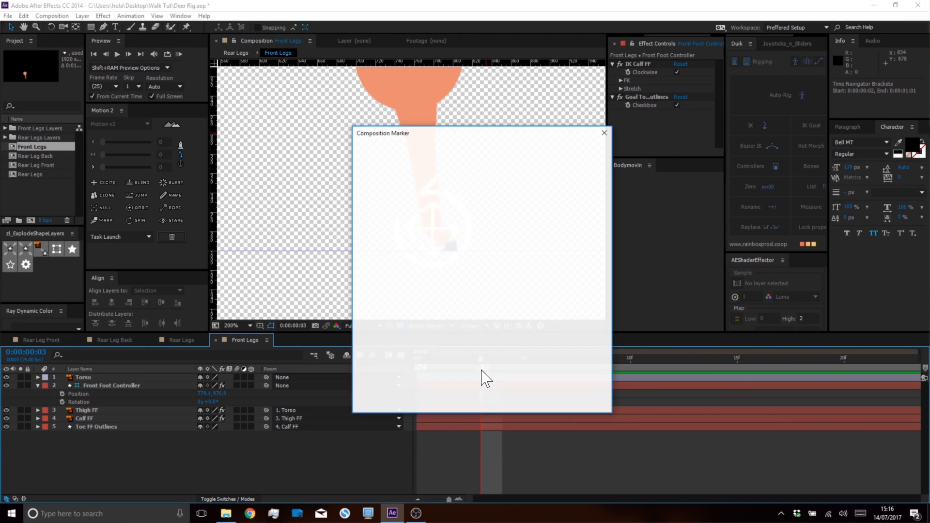
{"action": "type", "text": "D"}
{"action": "left_click", "coordinate": [531, 399]}
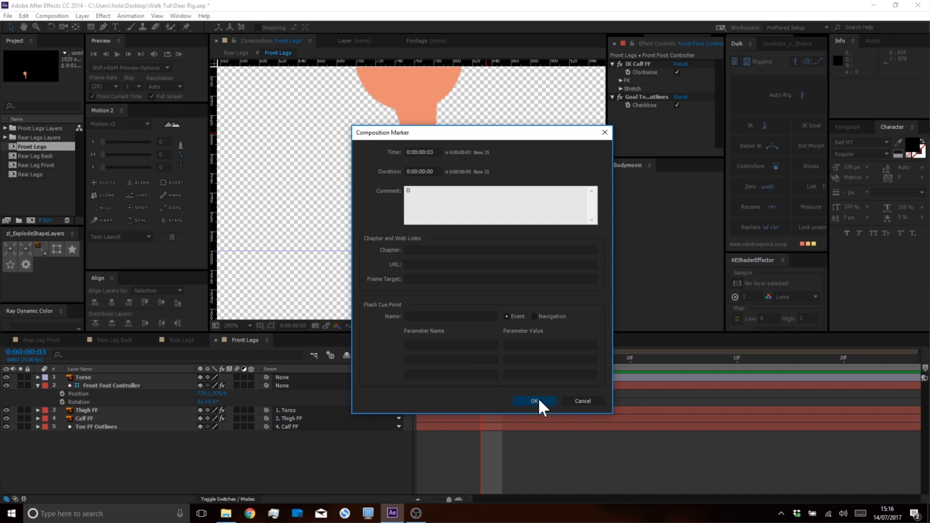
{"action": "left_click", "coordinate": [533, 398]}
Add a composition marker with the comment "C" at 0:00:00:13
{"action": "key", "text": "shift+Page_Down"}
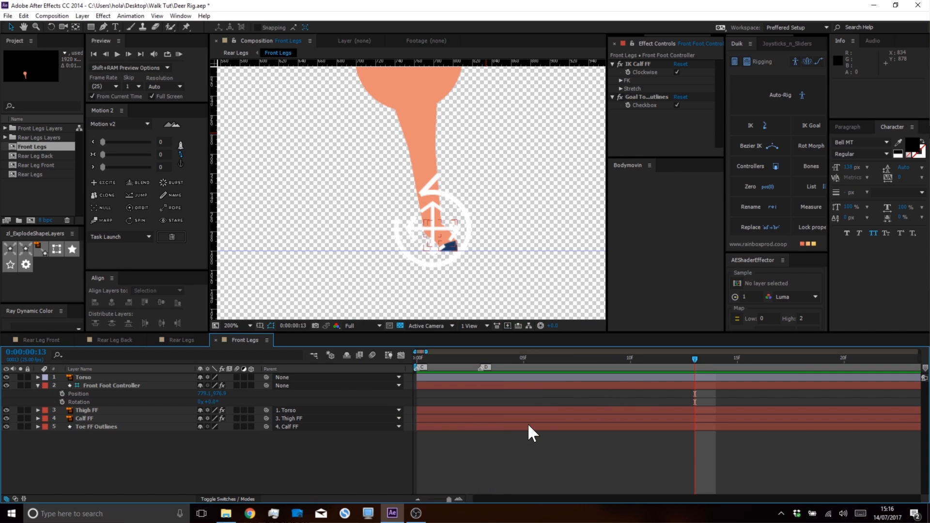
{"action": "key", "text": "KP_Multiply"}
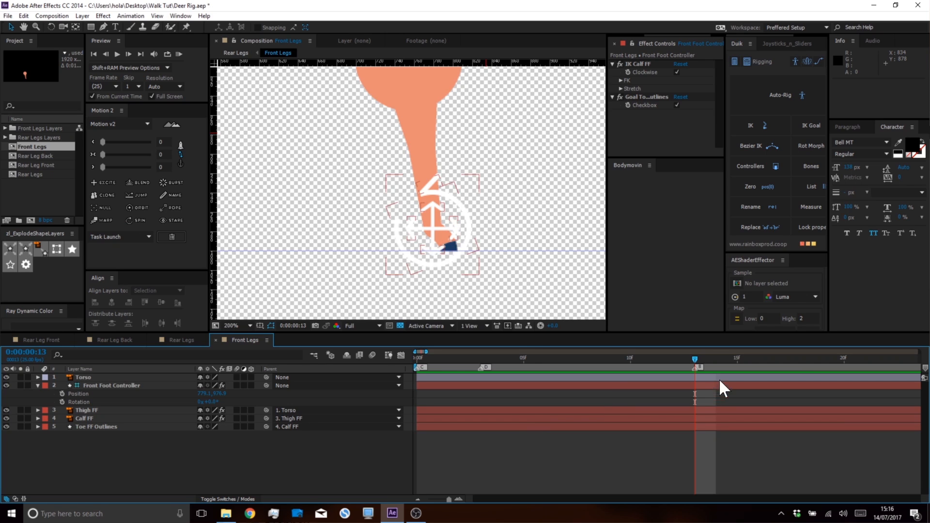
{"action": "double_click", "coordinate": [694, 367]}
{"action": "type", "text": "C"}
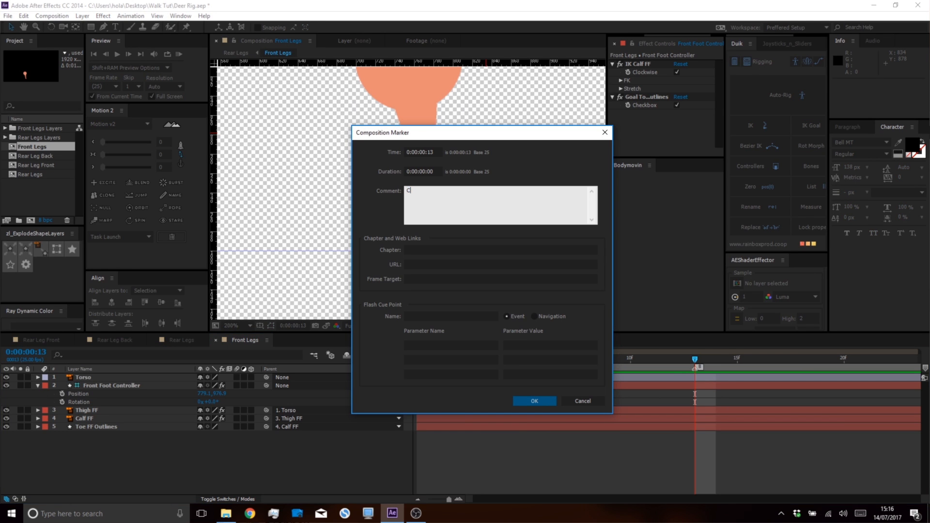
{"action": "left_click", "coordinate": [544, 401]}
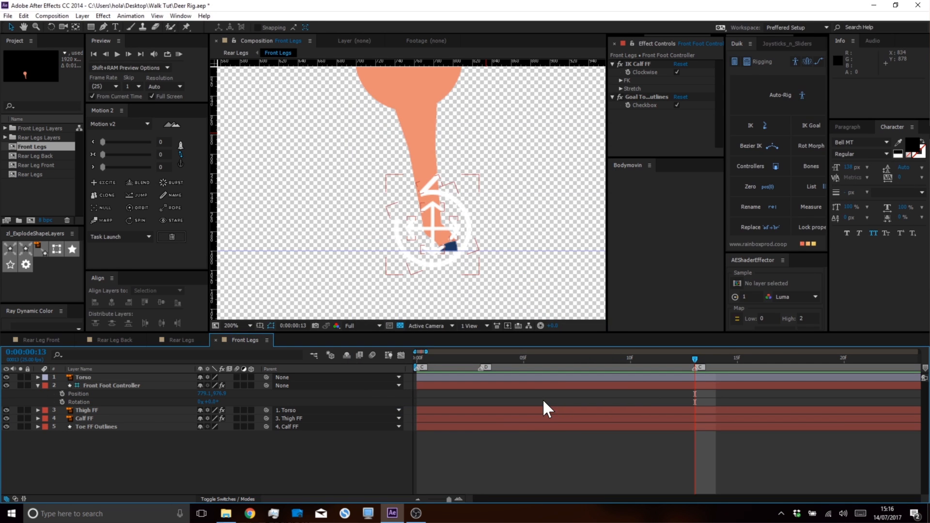
Add a composition marker with the comment "U" at 0:00:00:10
{"action": "key", "text": "Page_Up"}
{"action": "key", "text": "Page_Up"}
{"action": "key", "text": "Page_Up"}
{"action": "key", "text": "shift+8"}
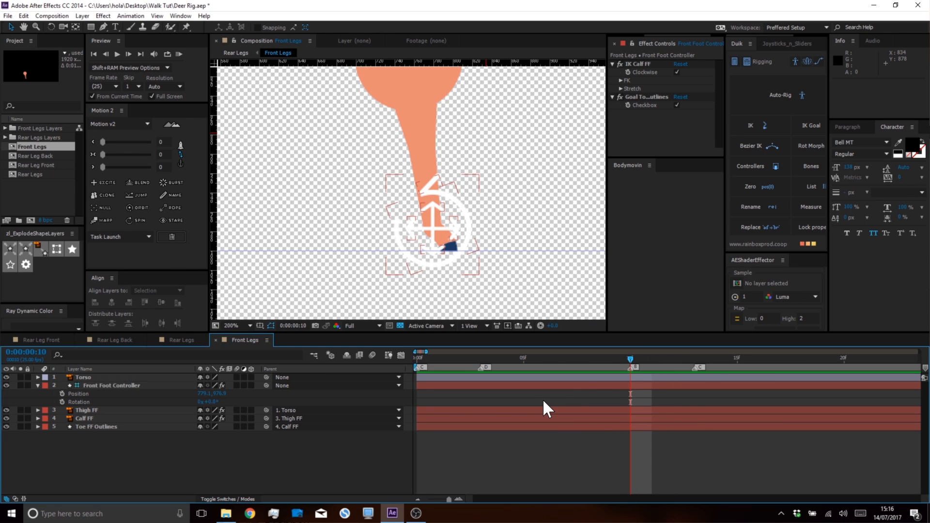
{"action": "double_click", "coordinate": [633, 371]}
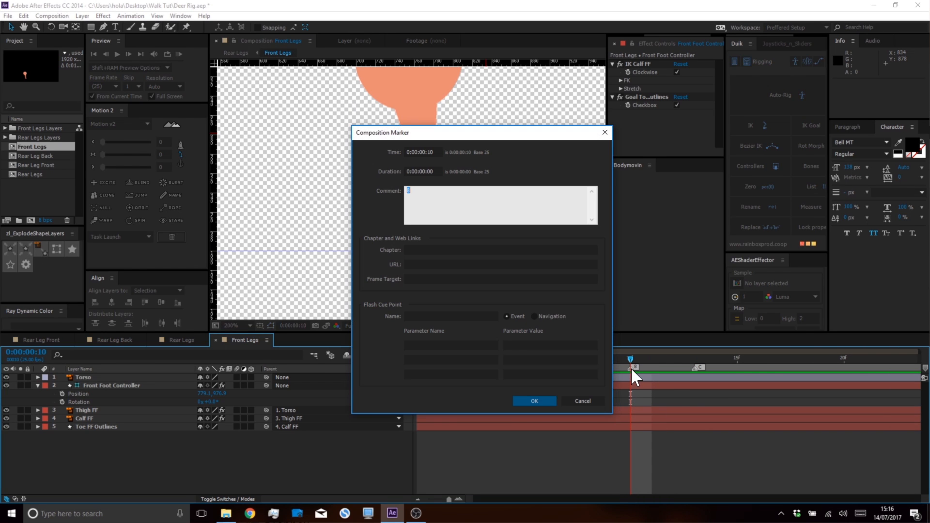
{"action": "type", "text": "U"}
{"action": "left_click", "coordinate": [546, 399]}
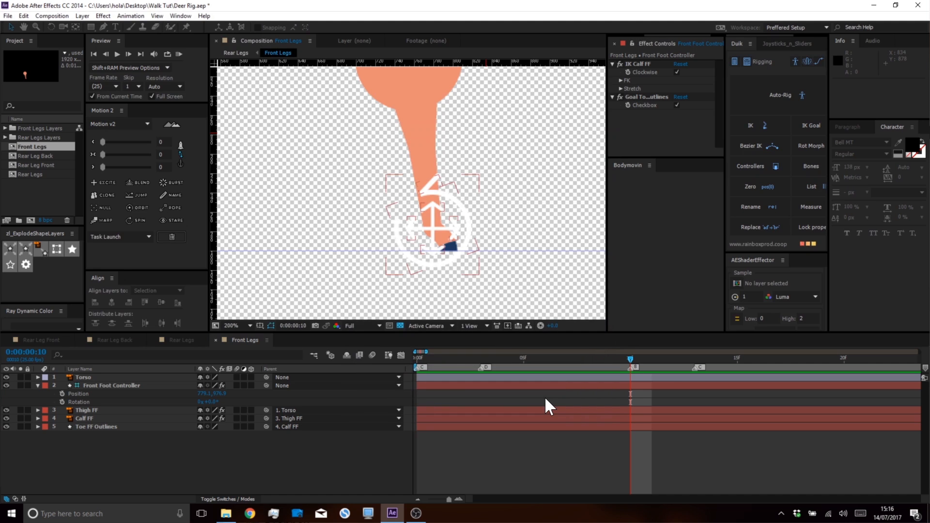
Add a composition marker with the comment "D" at 0:00:00:16
{"action": "key", "text": "Page_Down"}
{"action": "key", "text": "Page_Down"}
{"action": "key", "text": "Page_Down"}
{"action": "key", "text": "Page_Down"}
{"action": "key", "text": "Page_Down"}
{"action": "key", "text": "Page_Down"}
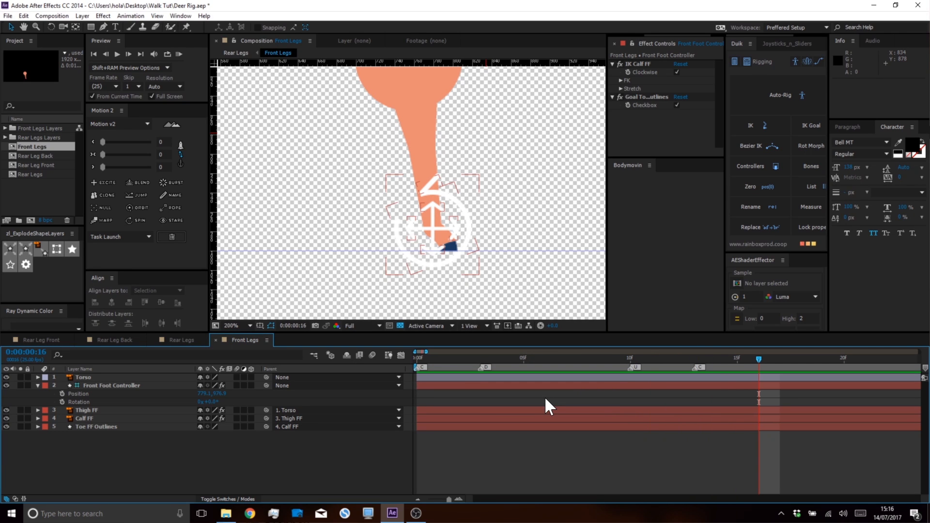
{"action": "left_click", "coordinate": [749, 368]}
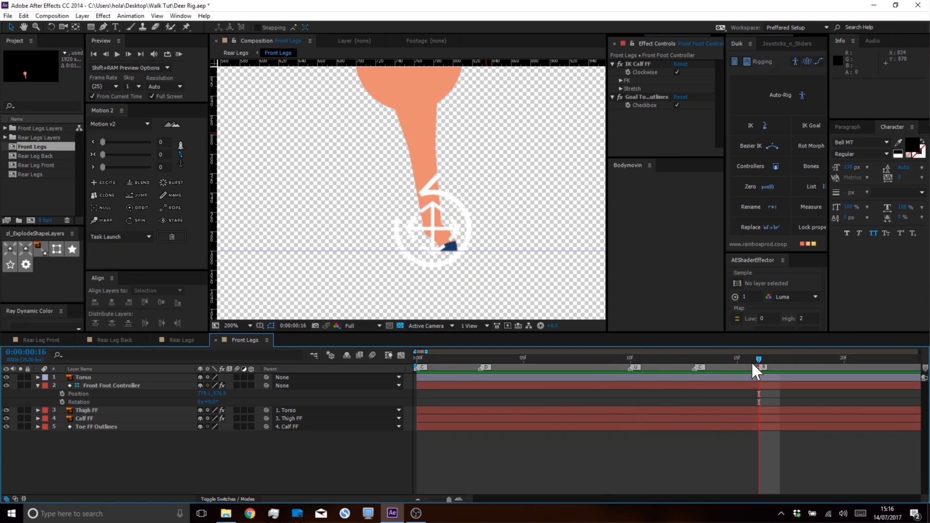
{"action": "double_click", "coordinate": [758, 366]}
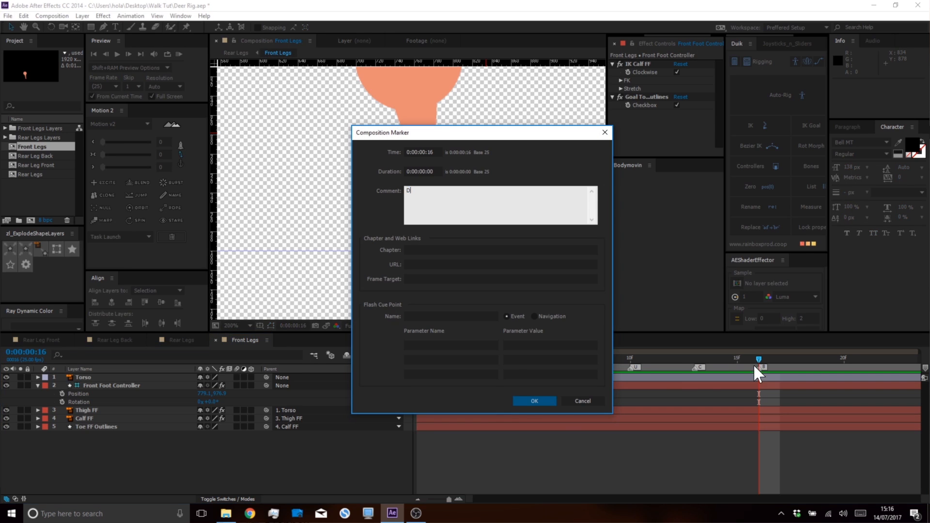
{"action": "left_click", "coordinate": [537, 400]}
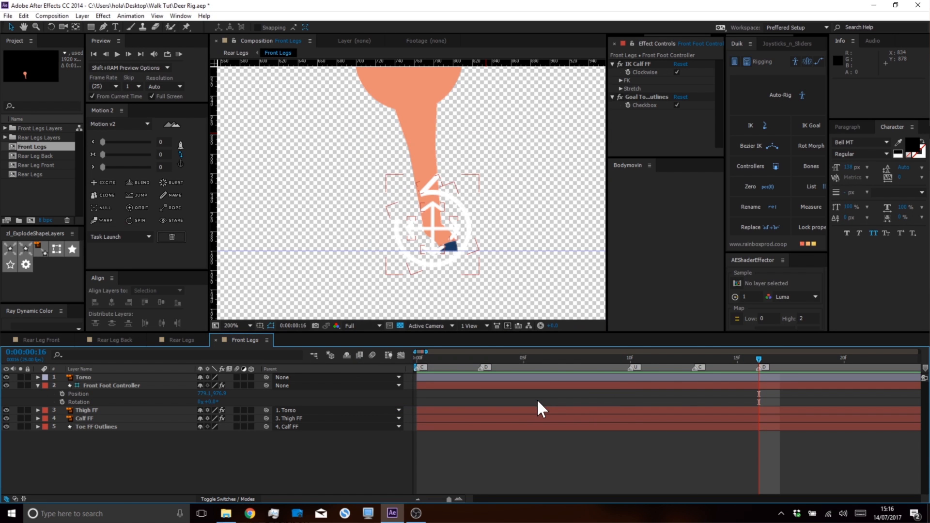
Add a composition marker with the comment "L" at 0:00:01:01
{"action": "key", "text": "shift+Page_Down"}
{"action": "key", "text": "shift+8"}
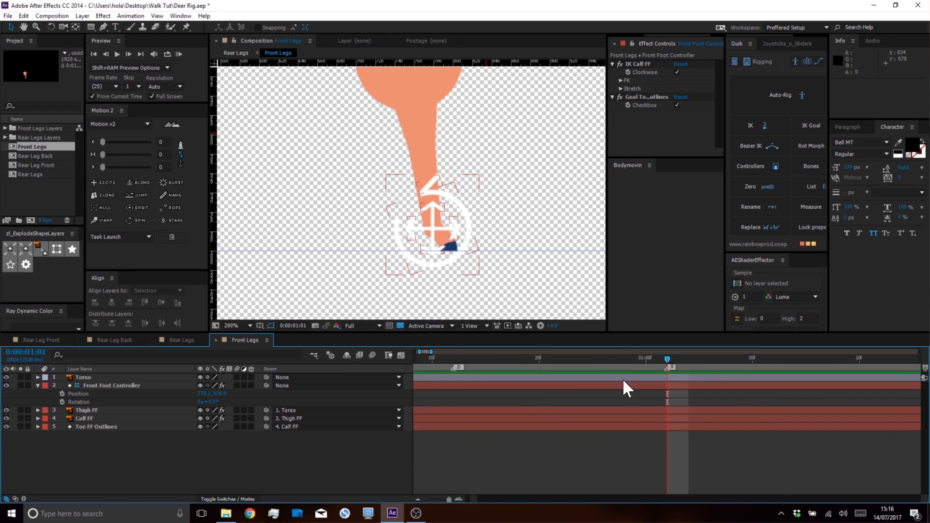
{"action": "double_click", "coordinate": [667, 367]}
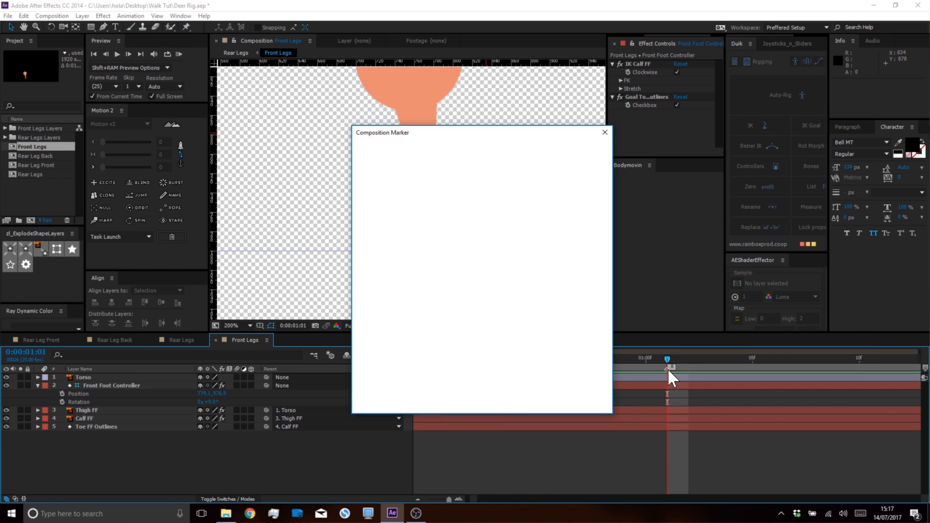
{"action": "type", "text": "L"}
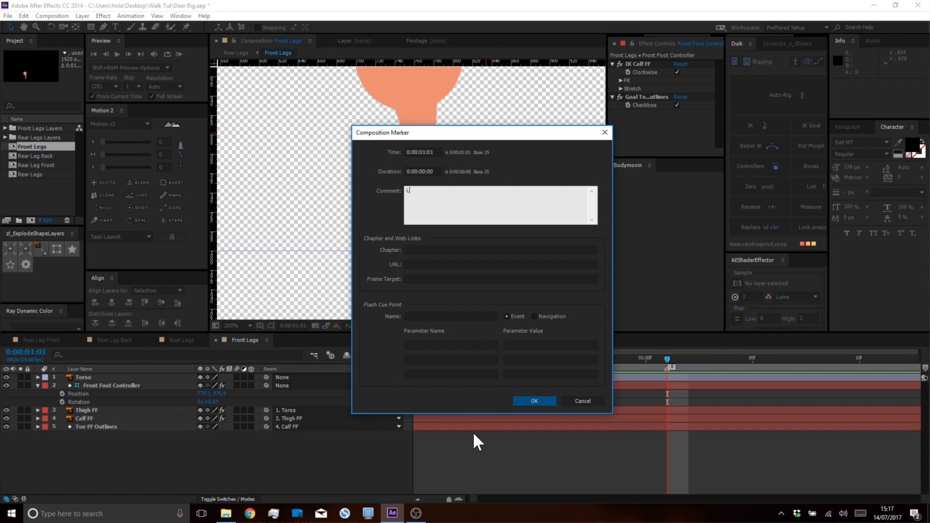
{"action": "left_click", "coordinate": [529, 400]}
Add a composition marker with the comment "U" at 0:00:00:22
{"action": "key", "text": "Page_Up"}
{"action": "key", "text": "Page_Up"}
{"action": "key", "text": "Page_Up"}
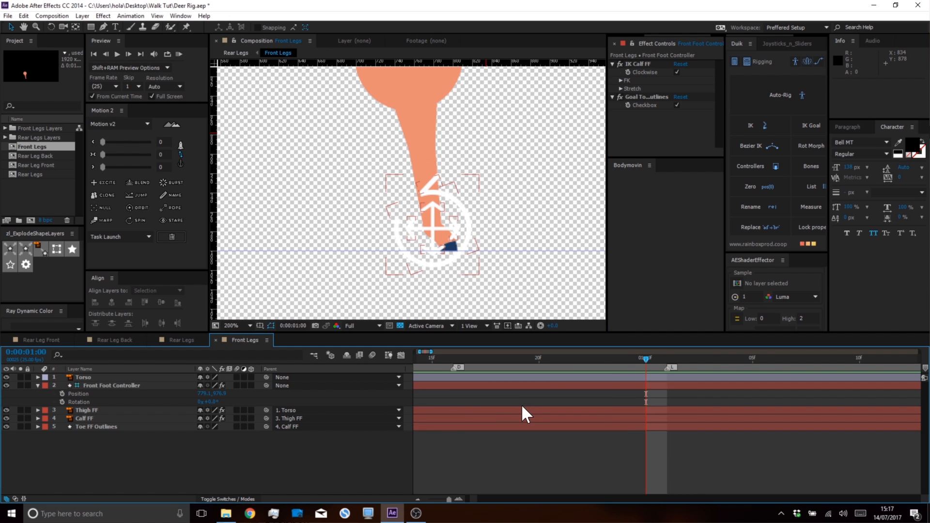
{"action": "key", "text": "Page_Up"}
{"action": "key", "text": "shift+8"}
{"action": "left_click", "coordinate": [571, 377]}
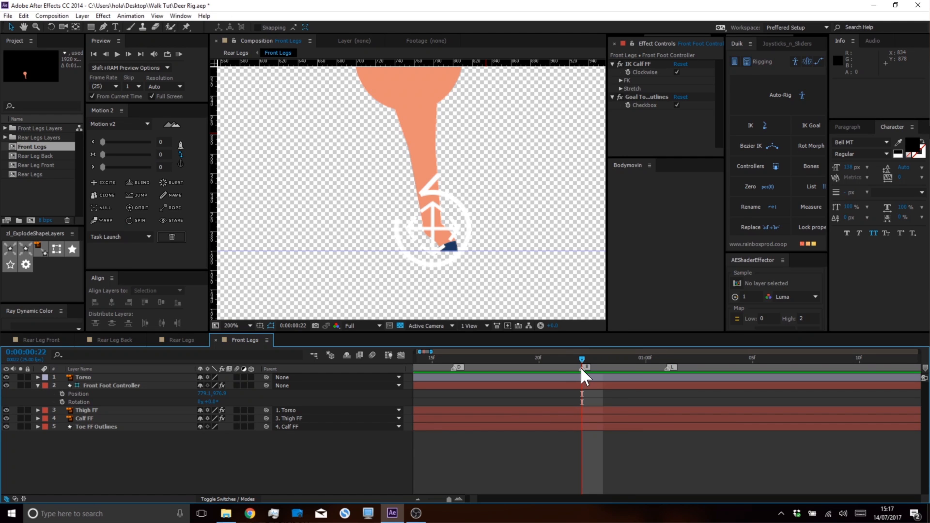
{"action": "double_click", "coordinate": [580, 367]}
{"action": "type", "text": "U"}
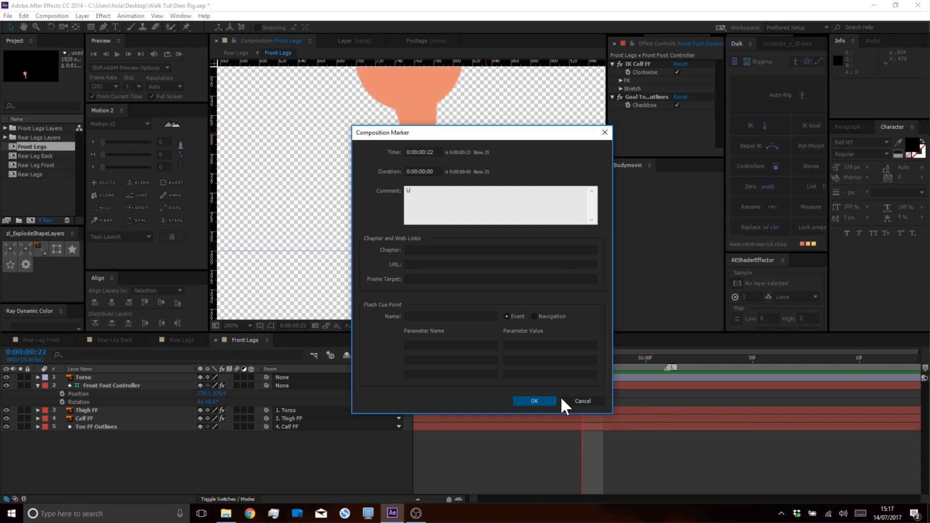
{"action": "left_click", "coordinate": [539, 400]}
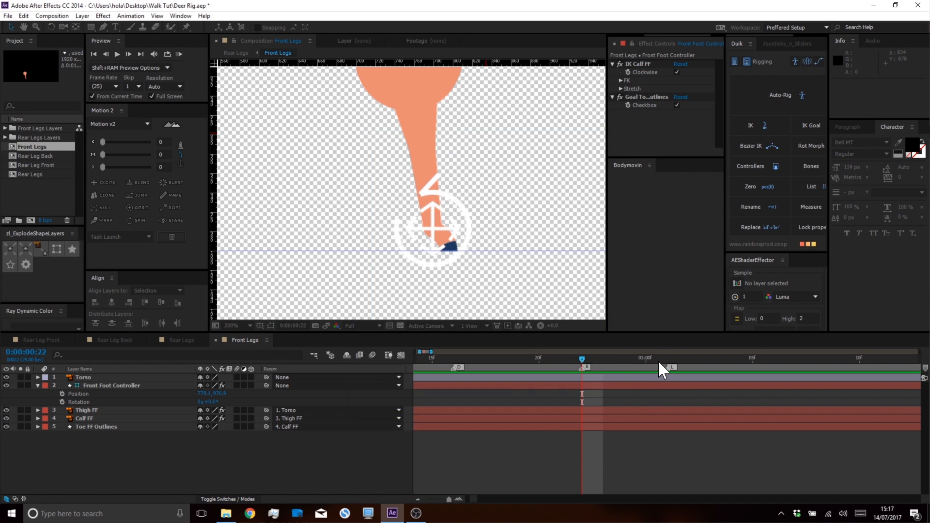
Enable keyframing for the Torso layer's Position at 0:00:00:00
{"action": "left_click", "coordinate": [667, 356]}
{"action": "key", "text": "minus"}
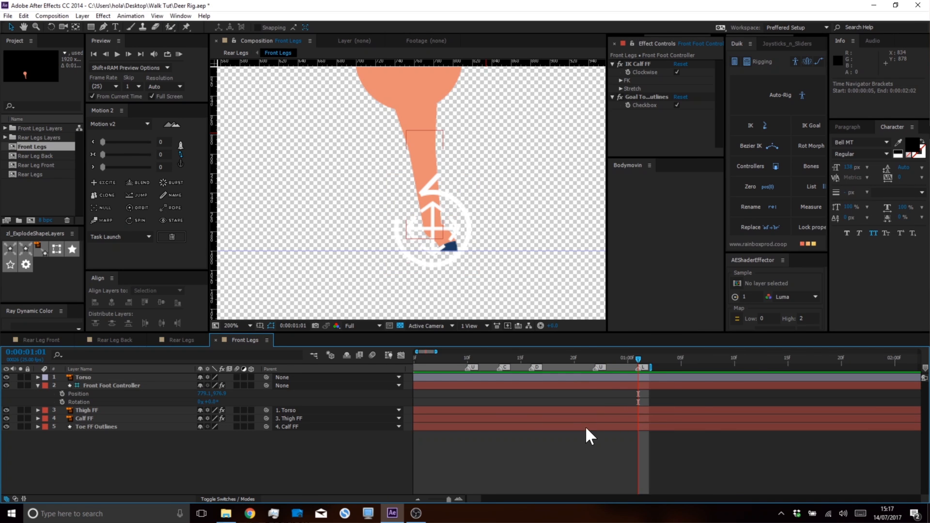
{"action": "scroll", "coordinate": [601, 421], "scroll_direction": "left", "scroll_amount": 2}
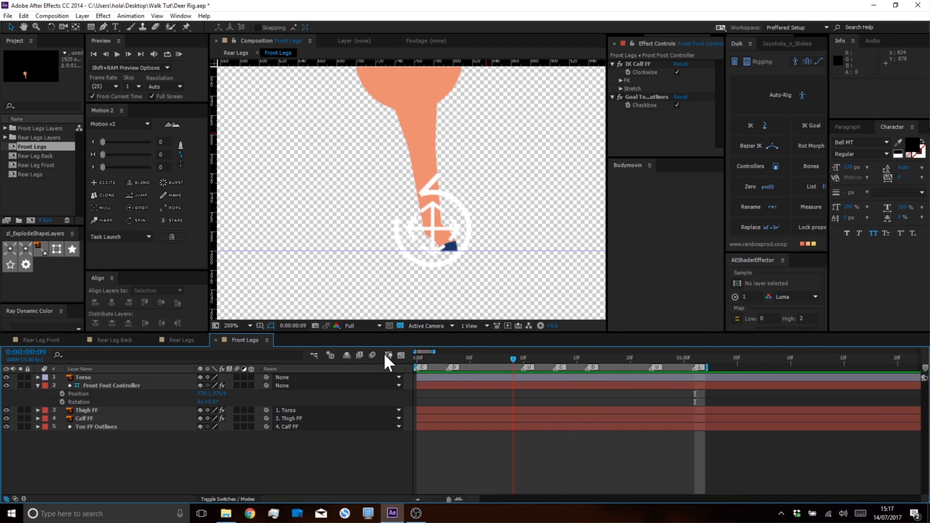
{"action": "left_click", "coordinate": [417, 360]}
{"action": "left_click", "coordinate": [445, 204]}
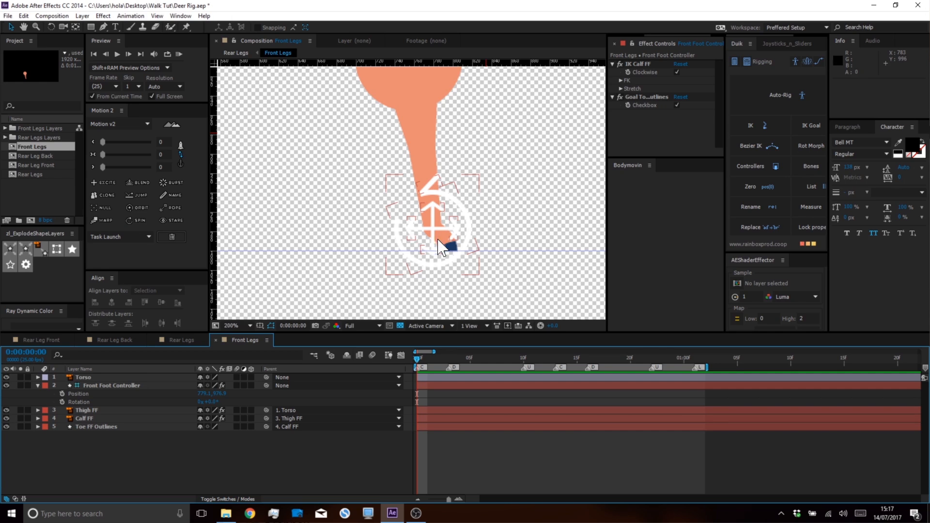
{"action": "left_click", "coordinate": [444, 248]}
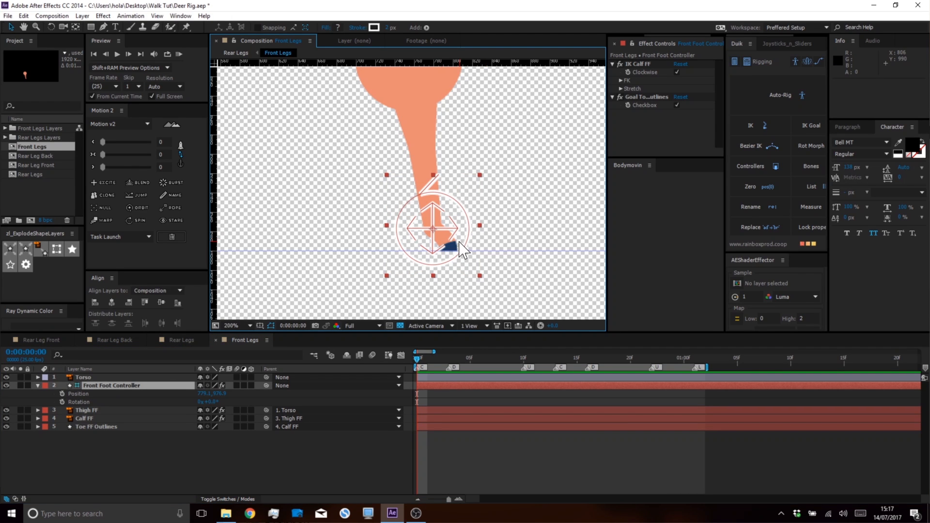
{"action": "left_click", "coordinate": [88, 378]}
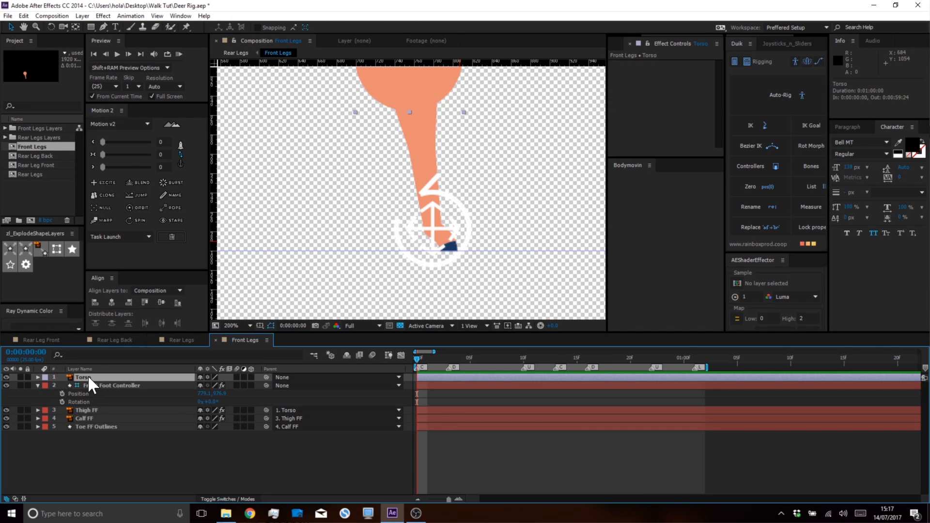
{"action": "key", "text": "p"}
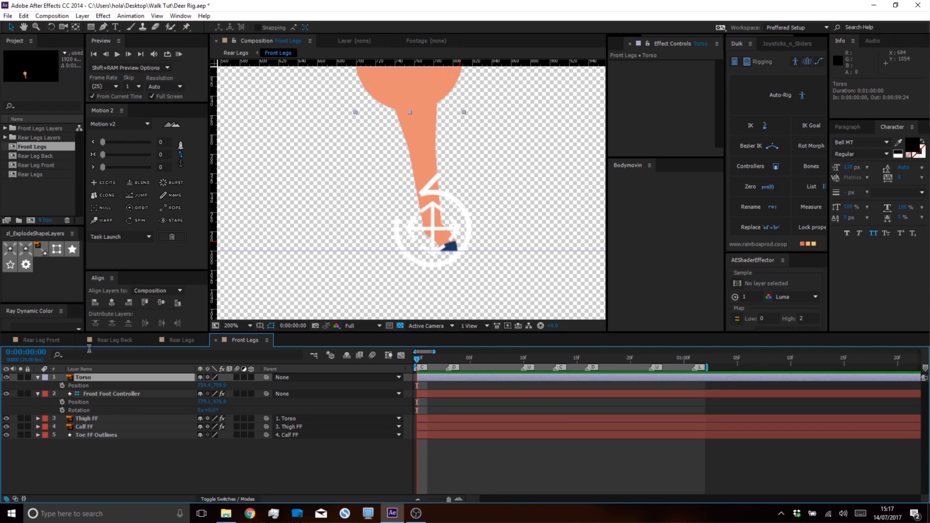
{"action": "key", "text": "comma"}
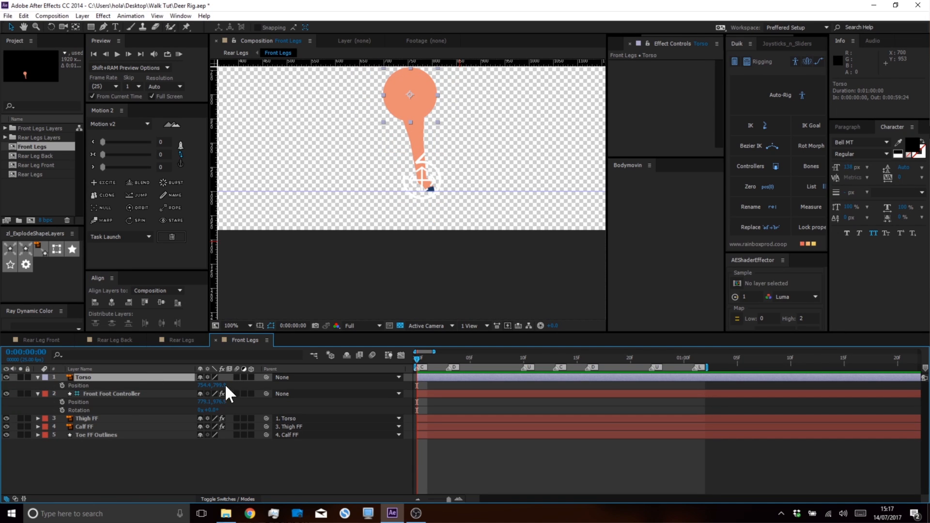
{"action": "mouse_move", "coordinate": [222, 386]}
{"action": "left_mouse_down"}
{"action": "mouse_move", "coordinate": [234, 389]}
{"action": "mouse_move", "coordinate": [225, 389]}
{"action": "left_mouse_up"}
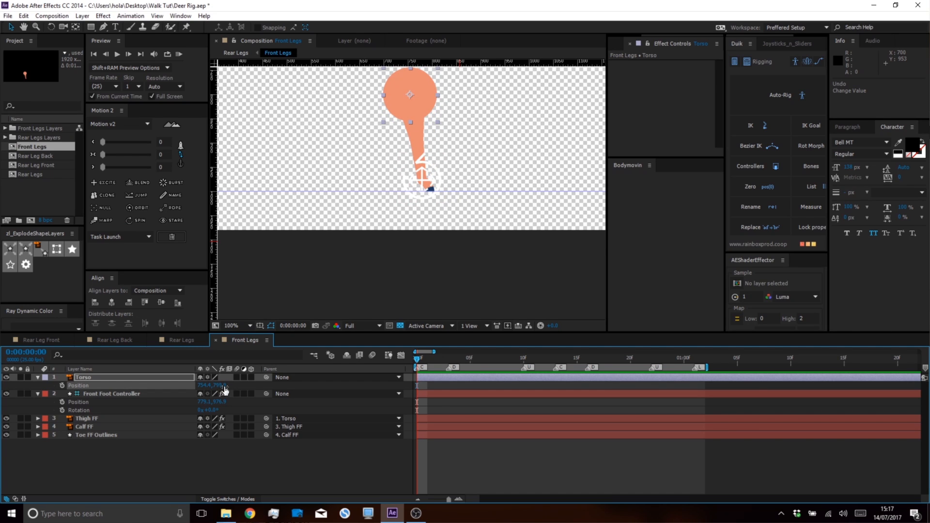
{"action": "left_click", "coordinate": [62, 386]}
Keyframe the Torso's Position at 0:00:00:07, and lower the torso to about Y 807 at 0:00:00:00
{"action": "left_click", "coordinate": [475, 357]}
{"action": "left_click_drag", "start_coordinate": [490, 359], "coordinate": [491, 359]}
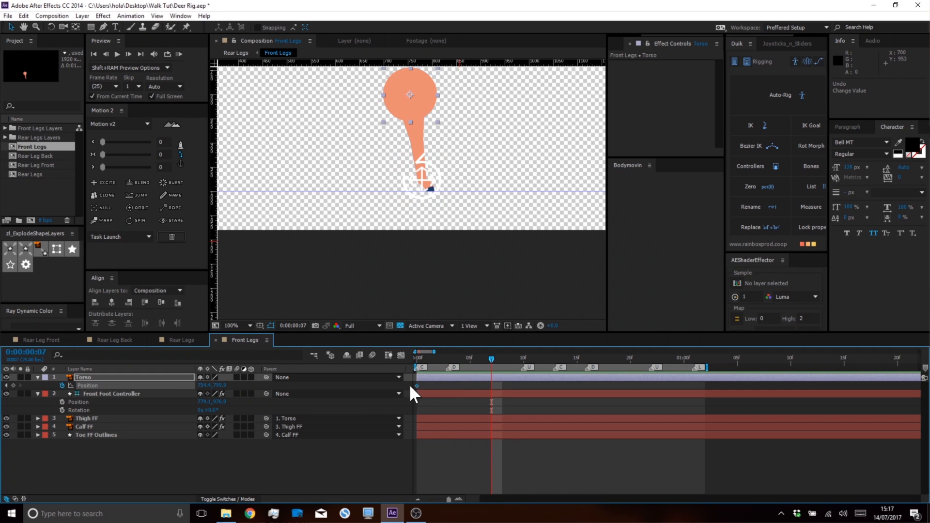
{"action": "left_click_drag", "start_coordinate": [223, 387], "coordinate": [252, 386]}
{"action": "left_click_drag", "start_coordinate": [407, 129], "coordinate": [422, 175]}
{"action": "left_click", "coordinate": [490, 357]}
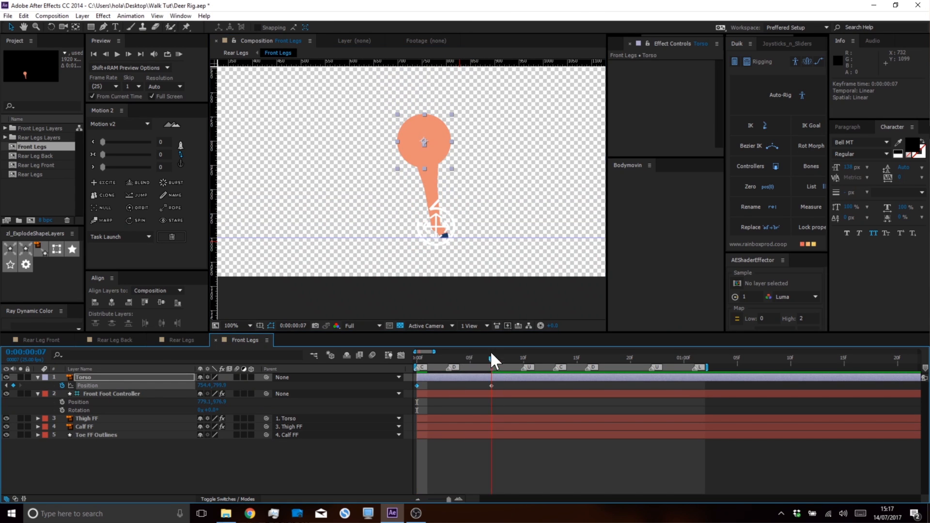
Place a horizontal guide at 744.5 along the top of the torso circle and enlarge the composition view
{"action": "scroll", "coordinate": [427, 121], "scroll_direction": "up", "scroll_amount": 4}
{"action": "left_click_drag", "start_coordinate": [447, 64], "coordinate": [436, 104]}
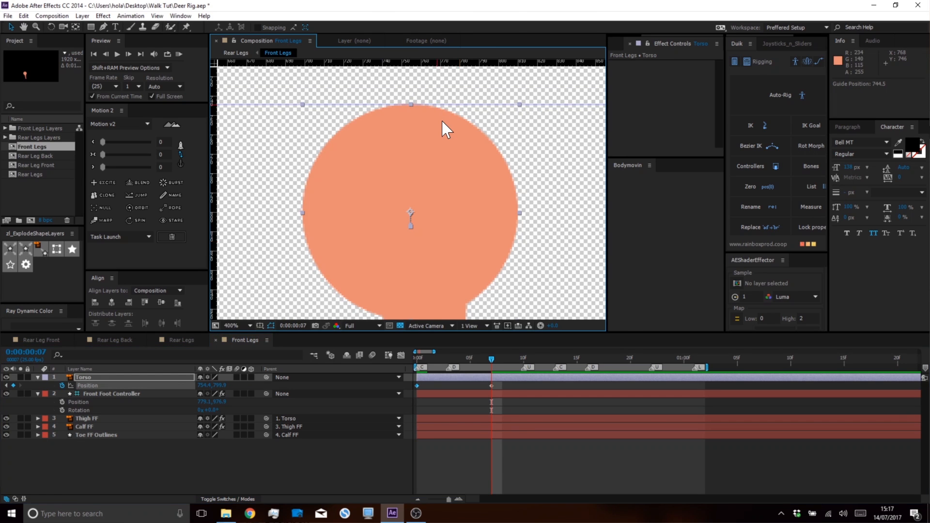
{"action": "scroll", "coordinate": [440, 121], "scroll_direction": "down", "scroll_amount": 4}
{"action": "scroll", "coordinate": [452, 249], "scroll_direction": "up", "scroll_amount": 2}
{"action": "left_click_drag", "start_coordinate": [472, 143], "coordinate": [447, 190]}
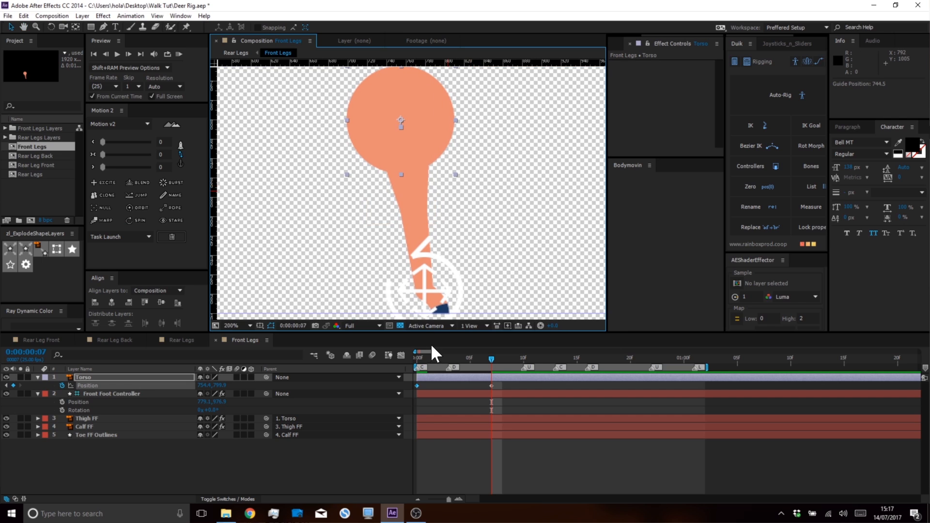
{"action": "left_click_drag", "start_coordinate": [432, 331], "coordinate": [435, 350]}
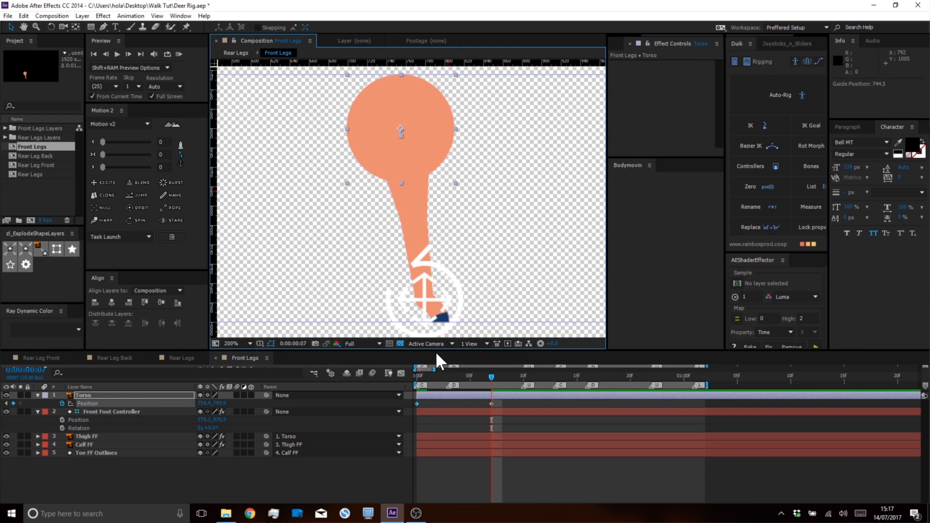
Copy the Torso's two Position keyframes to 0:00:00:13 and 0:00:01:01, and delete the surplus keyframe after 0:00:01:01
{"action": "left_click", "coordinate": [466, 414]}
{"action": "left_click_drag", "start_coordinate": [488, 378], "coordinate": [409, 408]}
{"action": "left_click", "coordinate": [552, 377]}
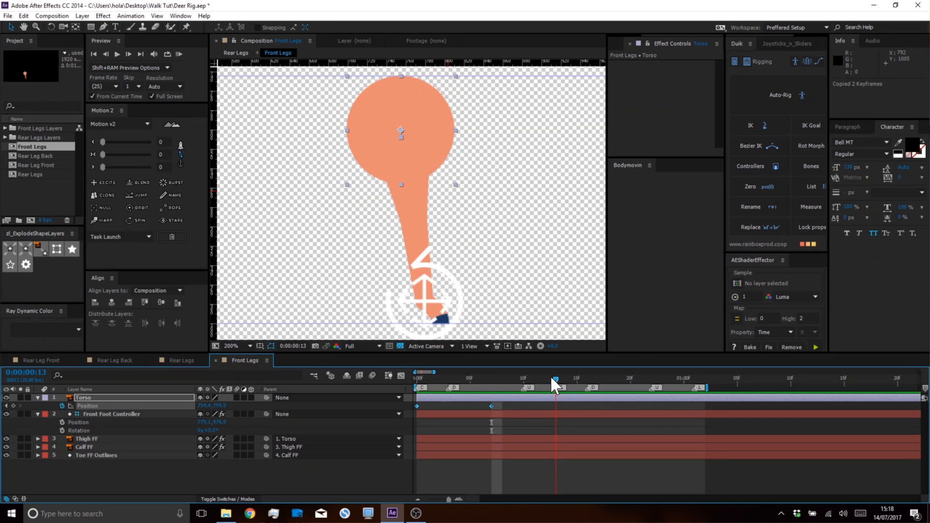
{"action": "key", "text": "ctrl+v"}
{"action": "left_click", "coordinate": [693, 376]}
{"action": "key", "text": "ctrl+v"}
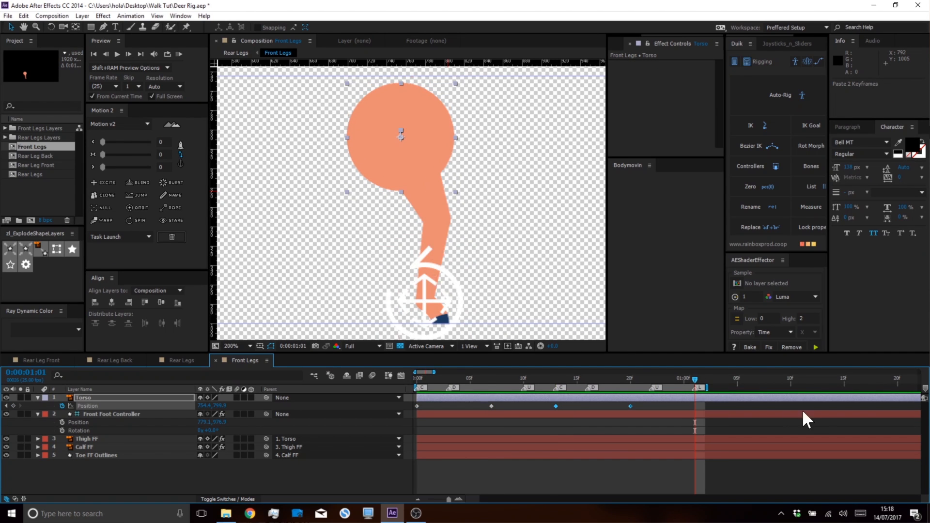
{"action": "left_click_drag", "start_coordinate": [805, 403], "coordinate": [751, 411]}
{"action": "key", "text": "Delete"}
Move the Front Foot Controller to about 674.6, 976.9 at 0:00:00:00 and enable keyframing for its Position and Rotation
{"action": "left_click", "coordinate": [689, 377]}
{"action": "left_click_drag", "start_coordinate": [688, 377], "coordinate": [379, 373]}
{"action": "left_click", "coordinate": [398, 296]}
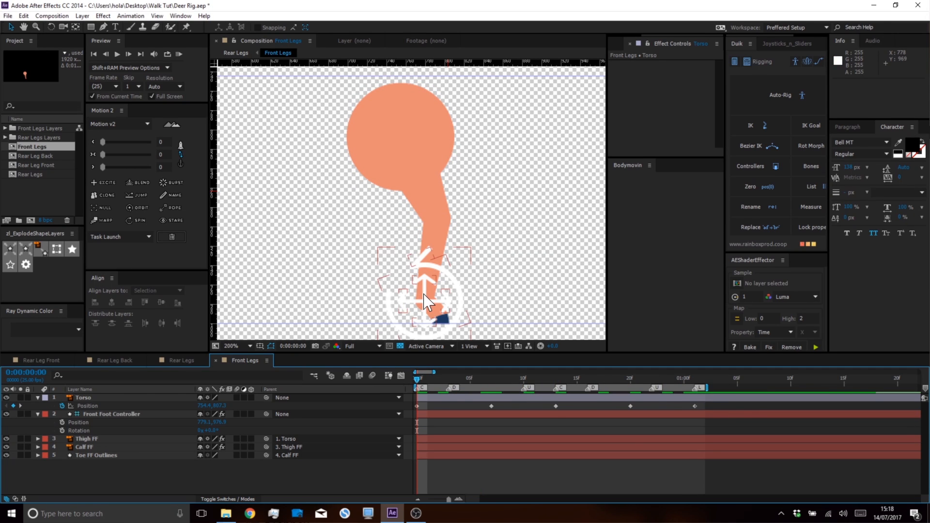
{"action": "left_click_drag", "start_coordinate": [398, 297], "coordinate": [326, 294]}
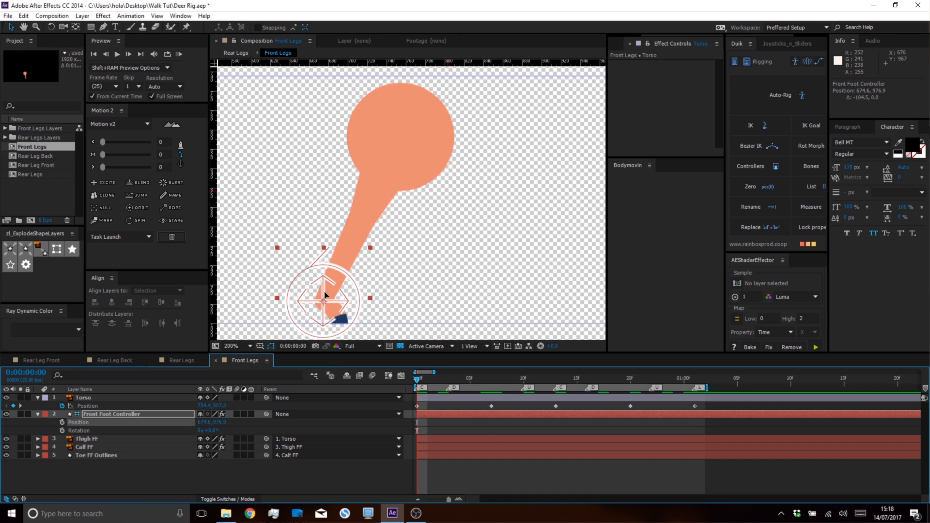
{"action": "left_click", "coordinate": [435, 425]}
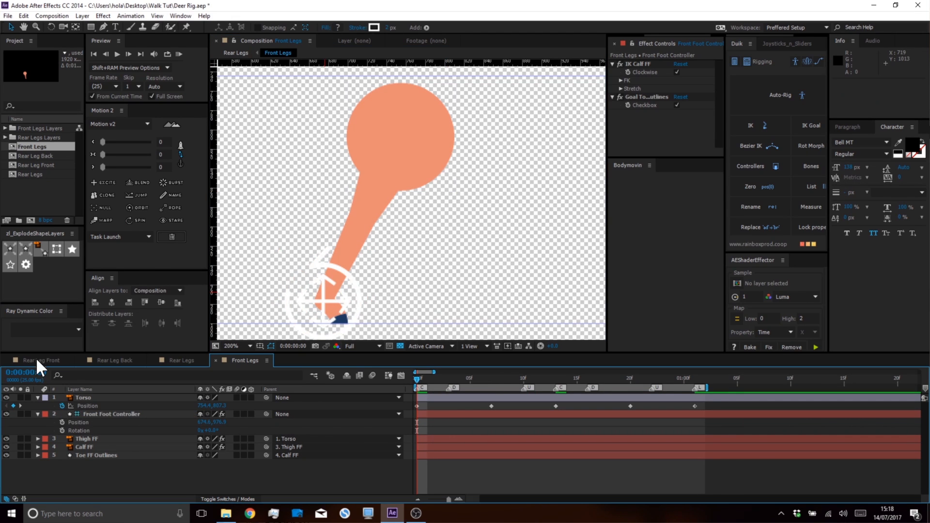
{"action": "left_click", "coordinate": [63, 422]}
{"action": "left_click", "coordinate": [63, 430]}
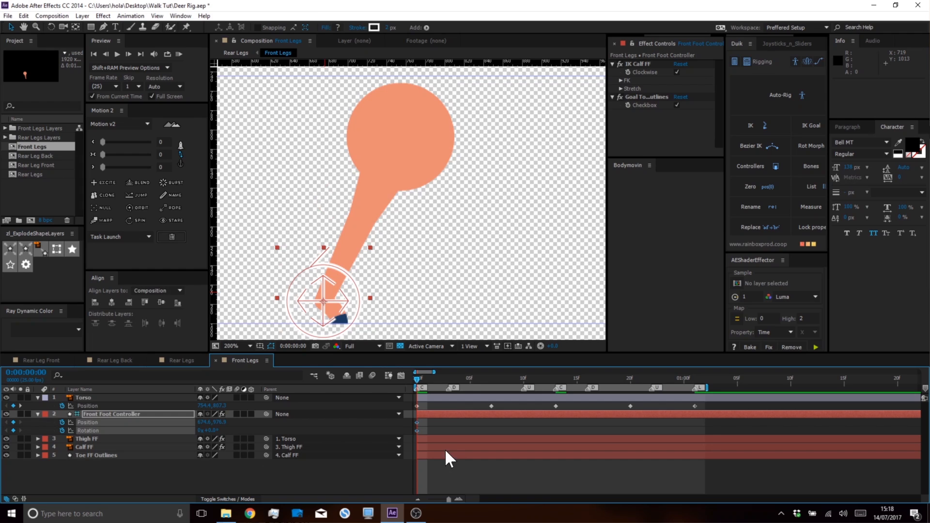
{"action": "left_click", "coordinate": [441, 426]}
At 0:00:00:13, set the Front Foot Controller's Position to about 850.6, 965.3 and its Rotation to 55°
{"action": "left_click_drag", "start_coordinate": [416, 372], "coordinate": [555, 414]}
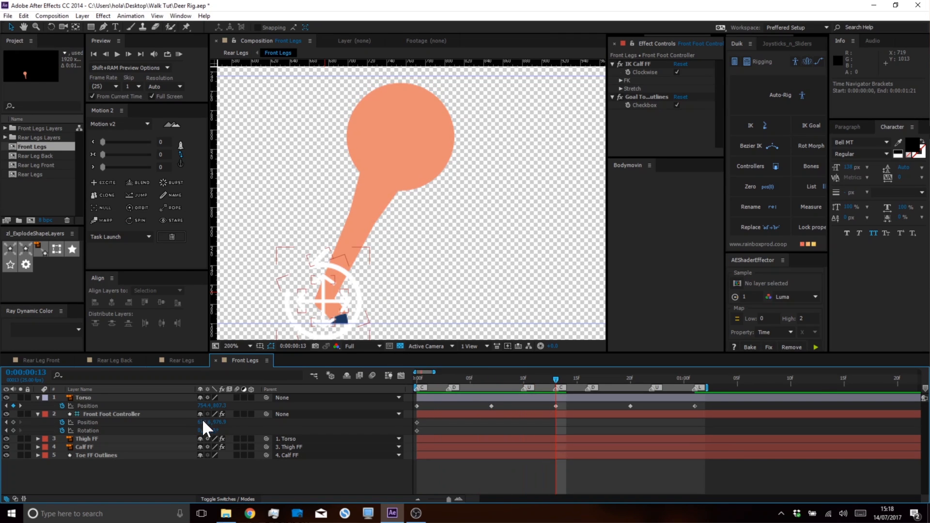
{"action": "left_click_drag", "start_coordinate": [204, 422], "coordinate": [290, 429]}
{"action": "key", "text": "Return"}
{"action": "mouse_move", "coordinate": [213, 431]}
{"action": "left_mouse_down"}
{"action": "mouse_move", "coordinate": [241, 431]}
{"action": "mouse_move", "coordinate": [216, 422]}
{"action": "left_mouse_up"}
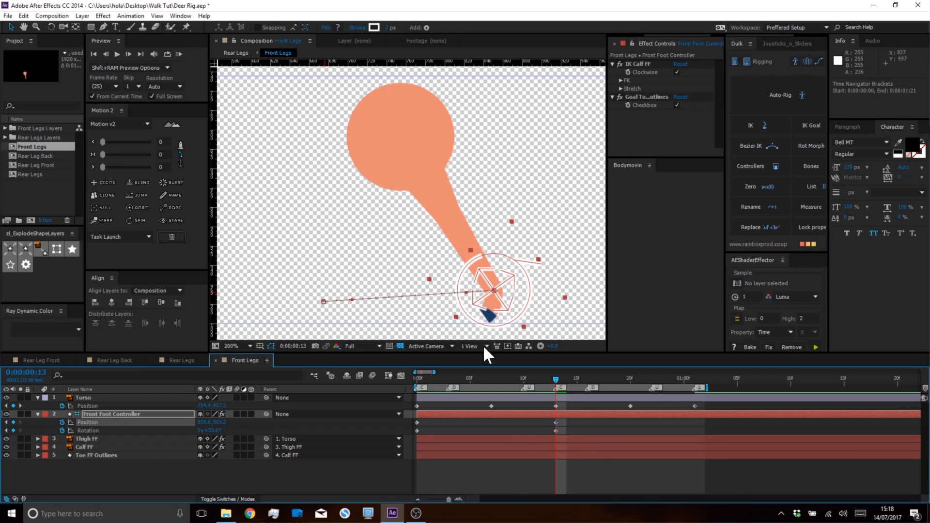
{"action": "left_click", "coordinate": [517, 423]}
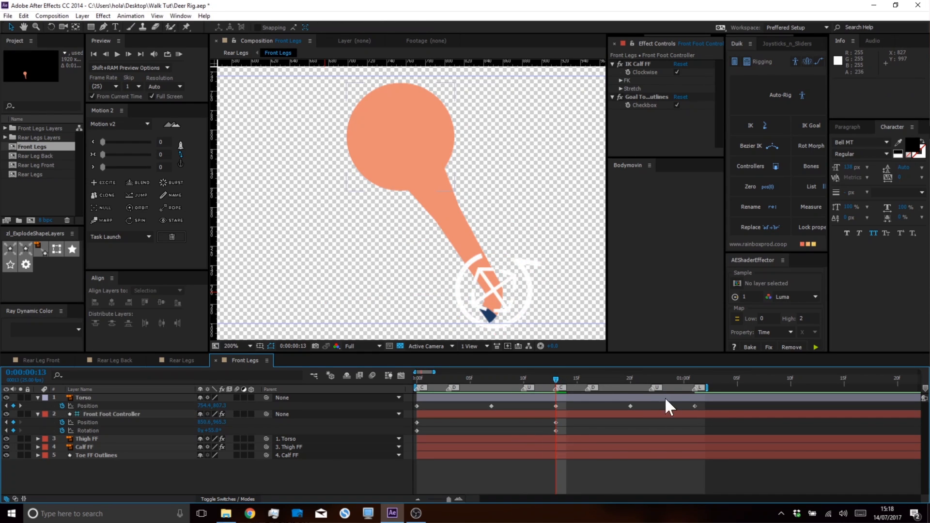
Copy the Front Foot Controller's Position and Rotation keyframes from 0:00:00:00 to 0:00:01:01
{"action": "left_click", "coordinate": [693, 379]}
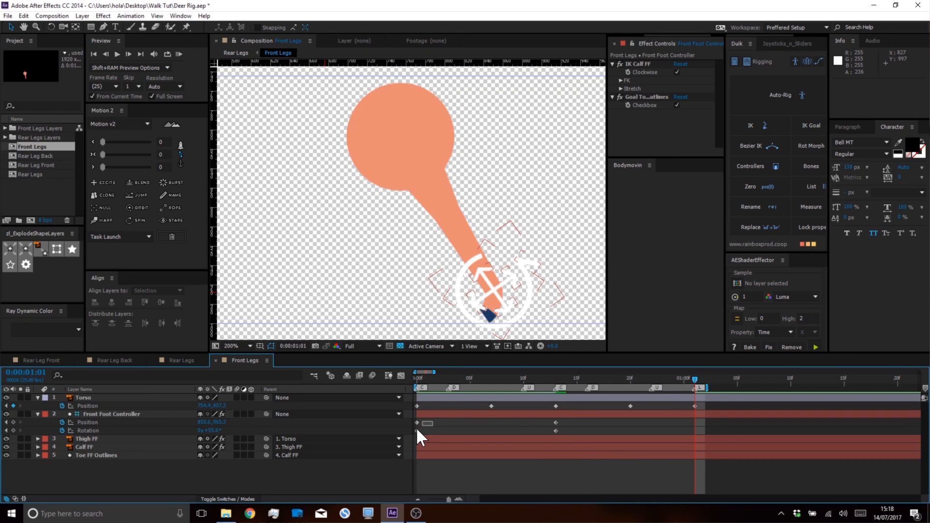
{"action": "left_click_drag", "start_coordinate": [417, 427], "coordinate": [415, 428]}
{"action": "key", "text": "ctrl+c"}
{"action": "key", "text": "ctrl+v"}
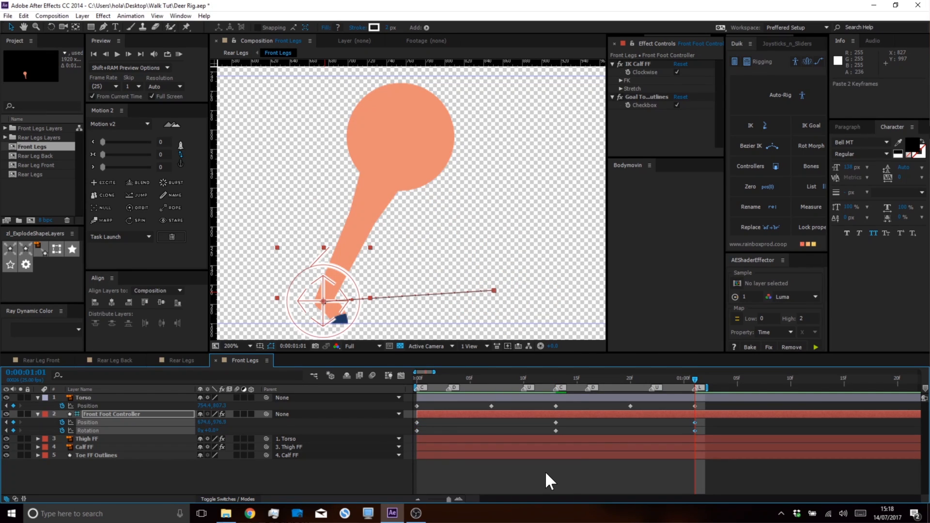
{"action": "left_click", "coordinate": [545, 469]}
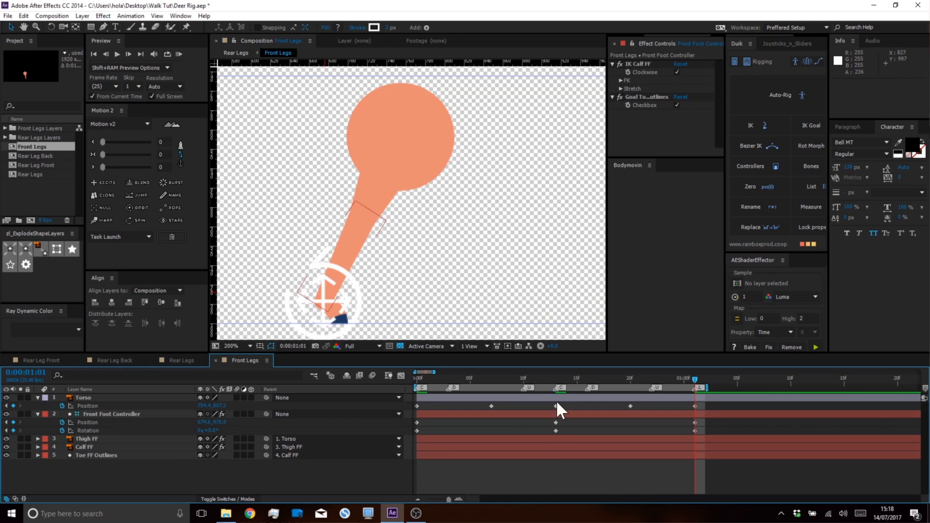
Raise the Front Foot Controller to about Y 926.7 at 0:00:00:07 and adjust its motion path handles into a rounded arc
{"action": "left_click_drag", "start_coordinate": [558, 377], "coordinate": [496, 395]}
{"action": "left_click", "coordinate": [169, 414]}
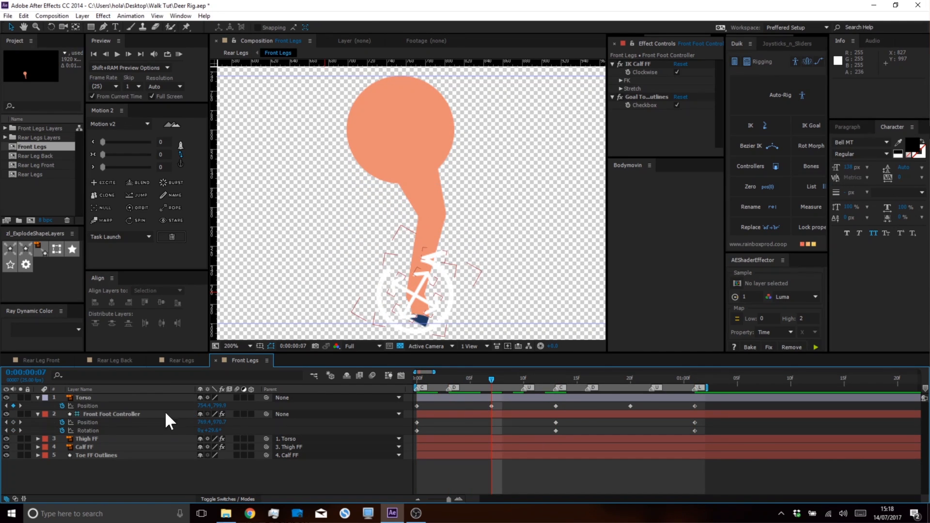
{"action": "left_click_drag", "start_coordinate": [220, 425], "coordinate": [198, 425]}
{"action": "left_click_drag", "start_coordinate": [456, 262], "coordinate": [462, 244]}
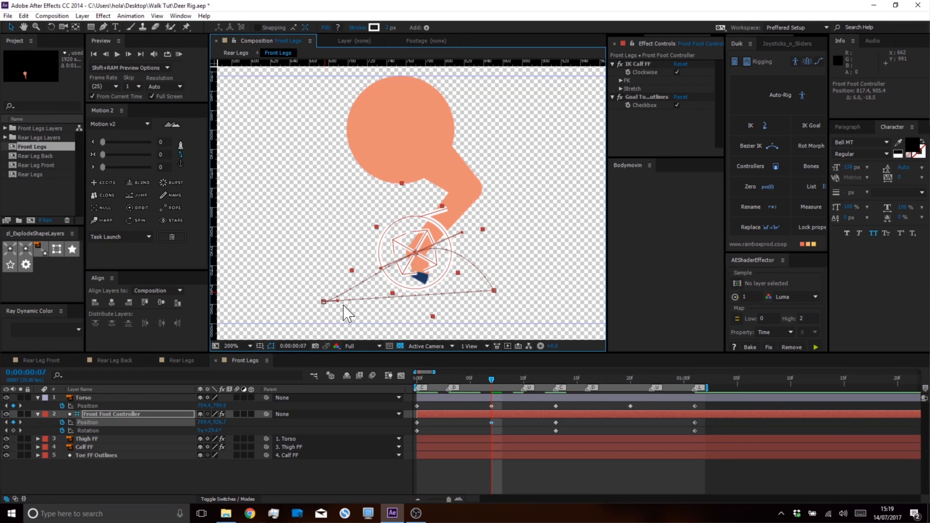
{"action": "left_click_drag", "start_coordinate": [337, 300], "coordinate": [340, 286]}
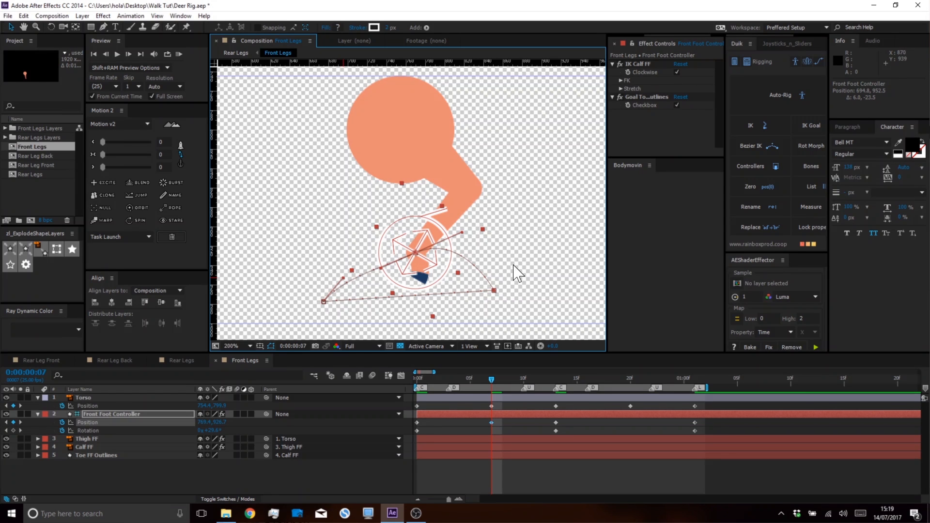
Select the Front Foot Controller's Position keyframe at 0:00:00:13, go to that frame and hide mask and shape paths in the composition view
{"action": "left_click", "coordinate": [694, 422]}
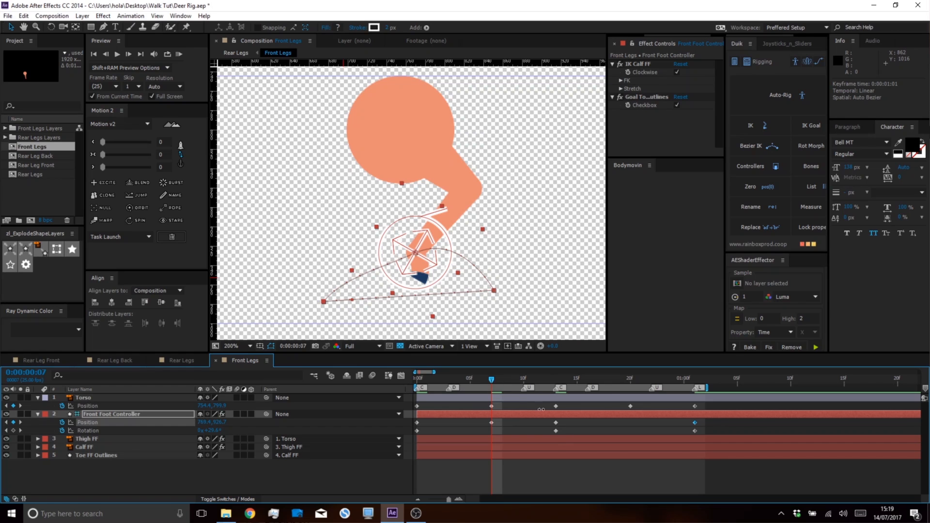
{"action": "left_click", "coordinate": [556, 422]}
{"action": "left_click", "coordinate": [555, 377]}
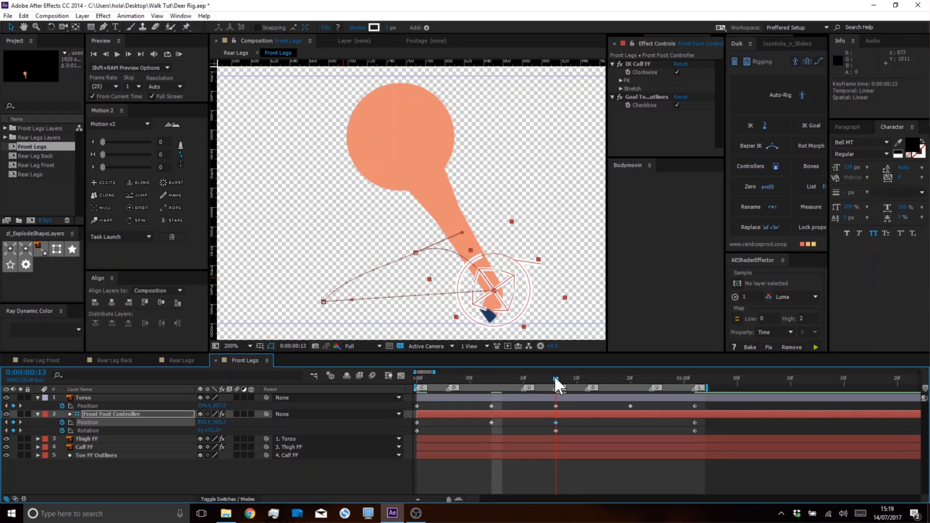
{"action": "left_click", "coordinate": [272, 346]}
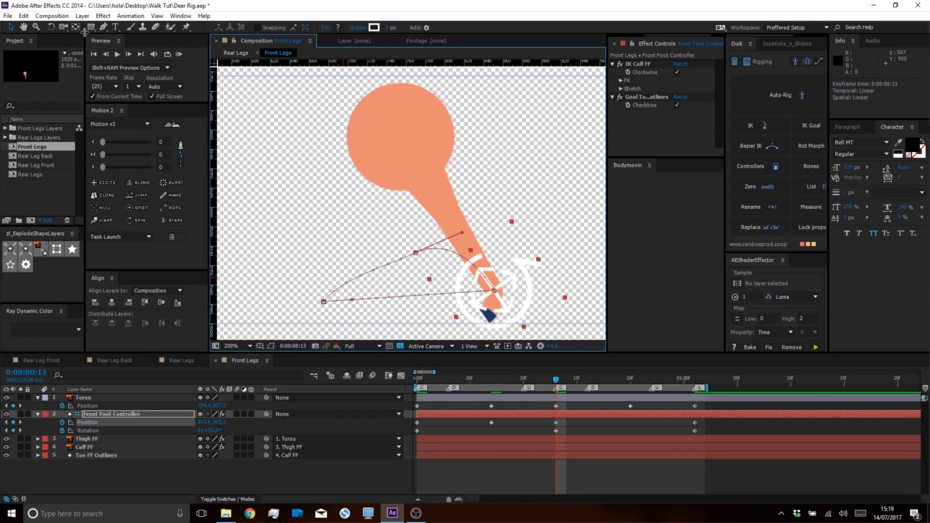
Convert the Front Foot Controller's motion-path point at 0:00:00:13 to a smooth vertex and stretch its handles nearly vertically to round the path
{"action": "left_click", "coordinate": [104, 27]}
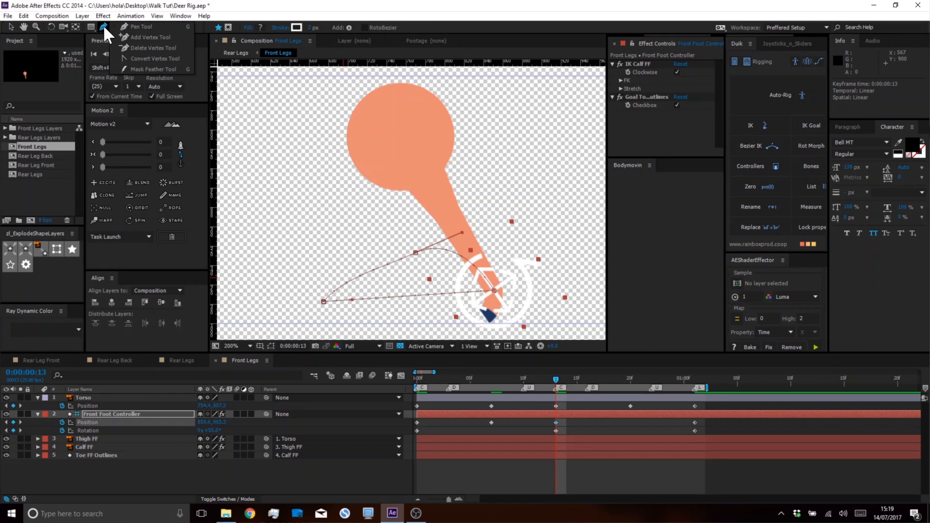
{"action": "left_click", "coordinate": [149, 57]}
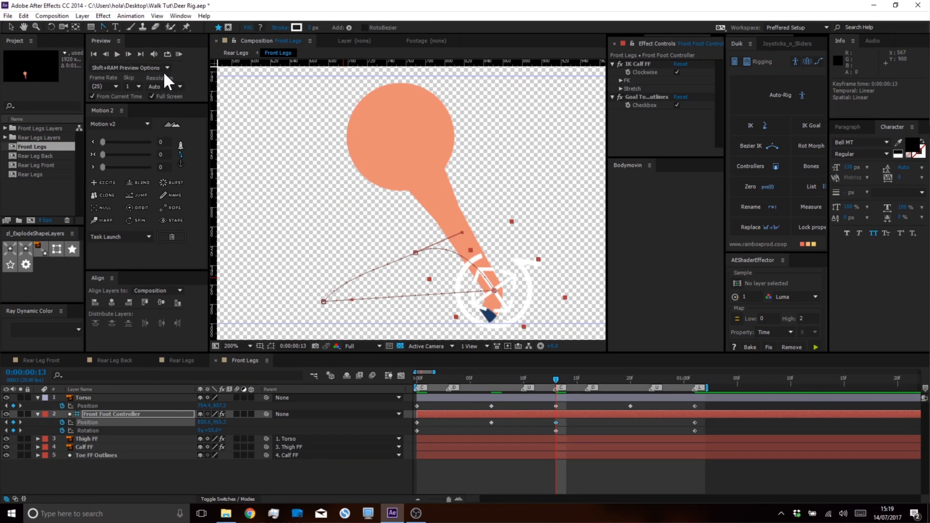
{"action": "left_click_drag", "start_coordinate": [495, 291], "coordinate": [493, 315]}
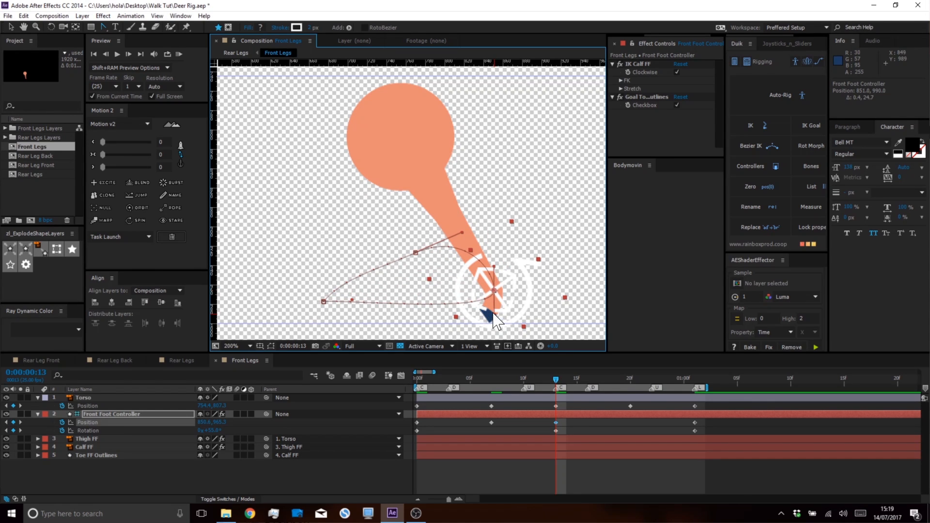
{"action": "key", "text": "v"}
{"action": "mouse_move", "coordinate": [494, 266]}
{"action": "left_mouse_down"}
{"action": "mouse_move", "coordinate": [499, 261]}
{"action": "mouse_move", "coordinate": [483, 277]}
{"action": "mouse_move", "coordinate": [496, 271]}
{"action": "mouse_move", "coordinate": [495, 255]}
{"action": "left_mouse_up"}
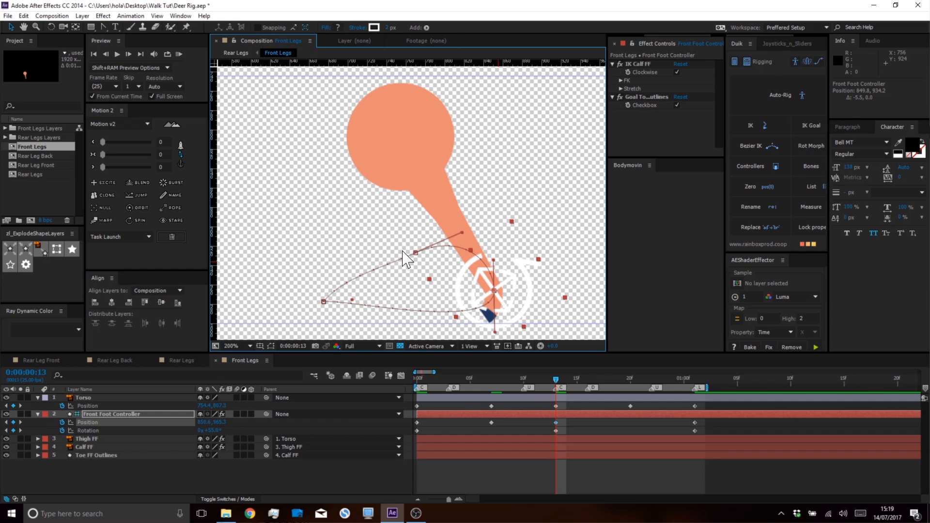
Refine the motion-path handles beside the 0:00:00:07 and 0:00:00:00 keyframes and scrub around 0:00:00:13 to check the foot's arc
{"action": "mouse_move", "coordinate": [414, 251]}
{"action": "left_mouse_down"}
{"action": "mouse_move", "coordinate": [406, 264]}
{"action": "mouse_move", "coordinate": [449, 246]}
{"action": "mouse_move", "coordinate": [406, 270]}
{"action": "mouse_move", "coordinate": [420, 254]}
{"action": "left_mouse_up"}
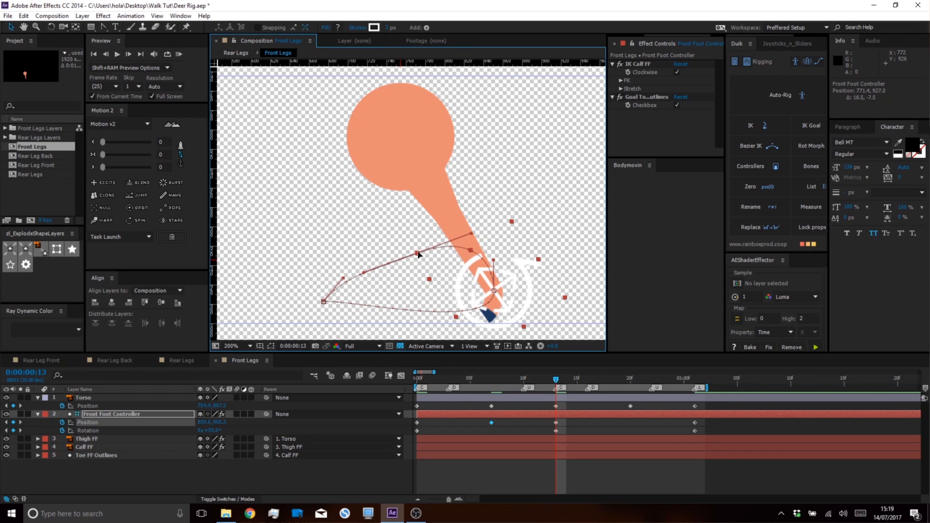
{"action": "left_click_drag", "start_coordinate": [341, 278], "coordinate": [343, 290]}
{"action": "left_click_drag", "start_coordinate": [554, 379], "coordinate": [551, 347]}
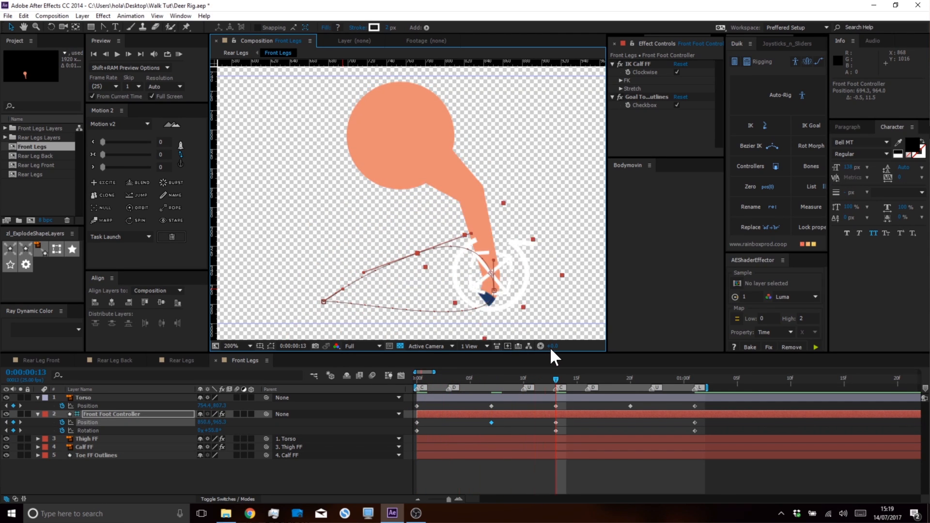
{"action": "key", "text": "Page_Down"}
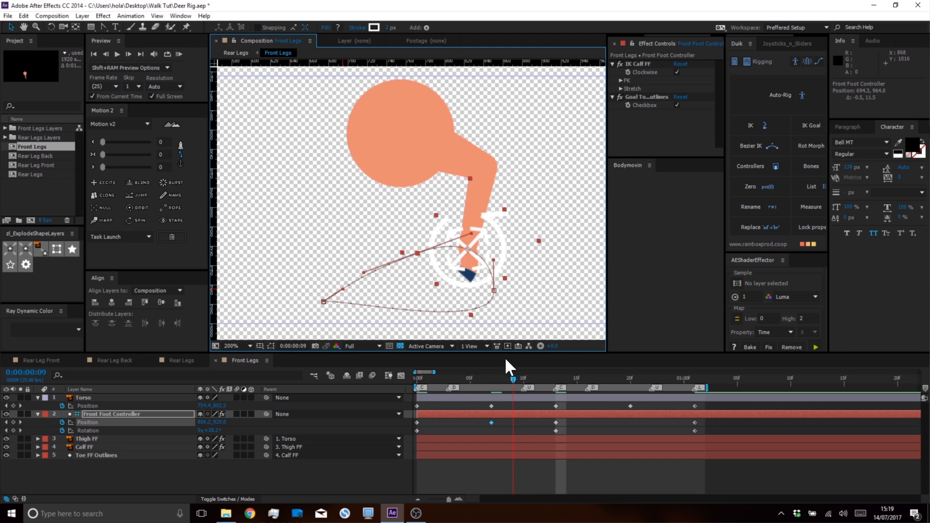
{"action": "key", "text": "Page_Down"}
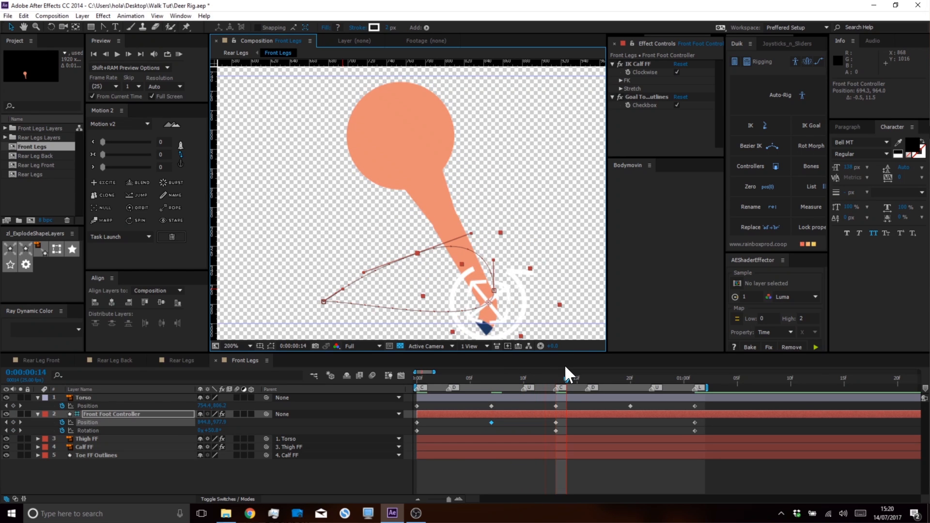
{"action": "key", "text": "Page_Up"}
{"action": "left_click", "coordinate": [552, 376]}
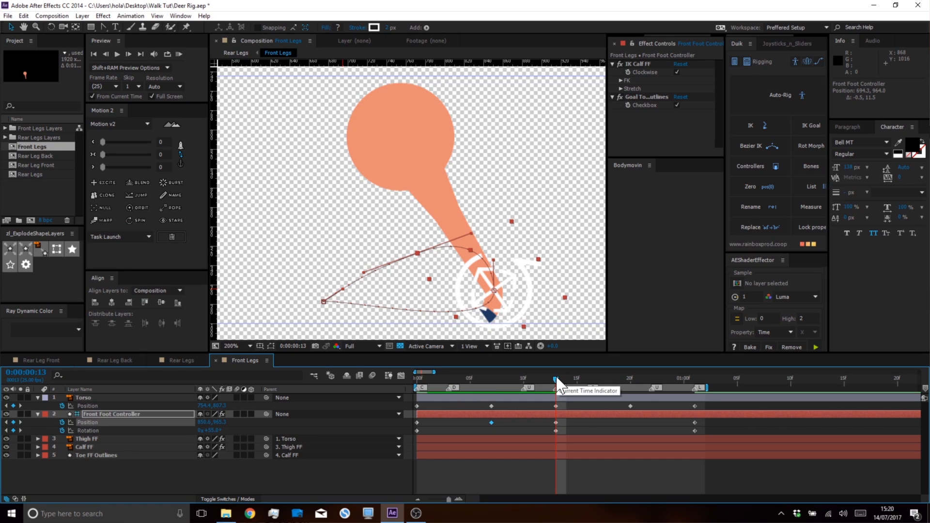
At 0:00:00:16, set the Front Foot Controller's Rotation to 0° and raise it to about Y 977.0
{"action": "left_click_drag", "start_coordinate": [557, 380], "coordinate": [583, 384]}
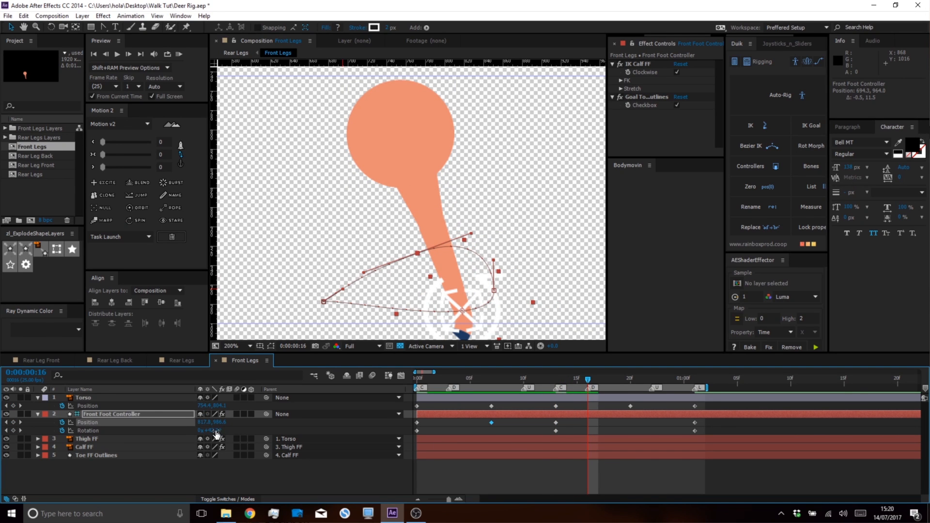
{"action": "type", "text": "0"}
{"action": "key", "text": "Return"}
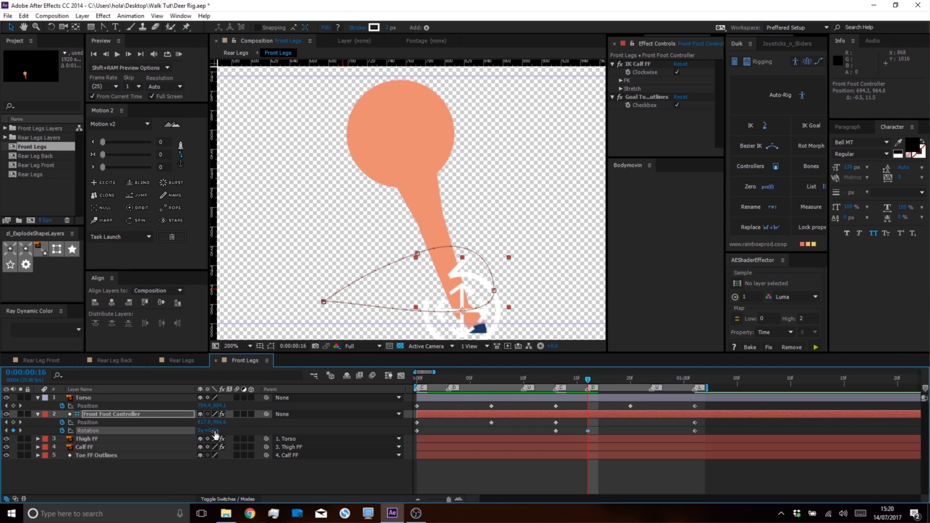
{"action": "left_click_drag", "start_coordinate": [223, 425], "coordinate": [176, 419]}
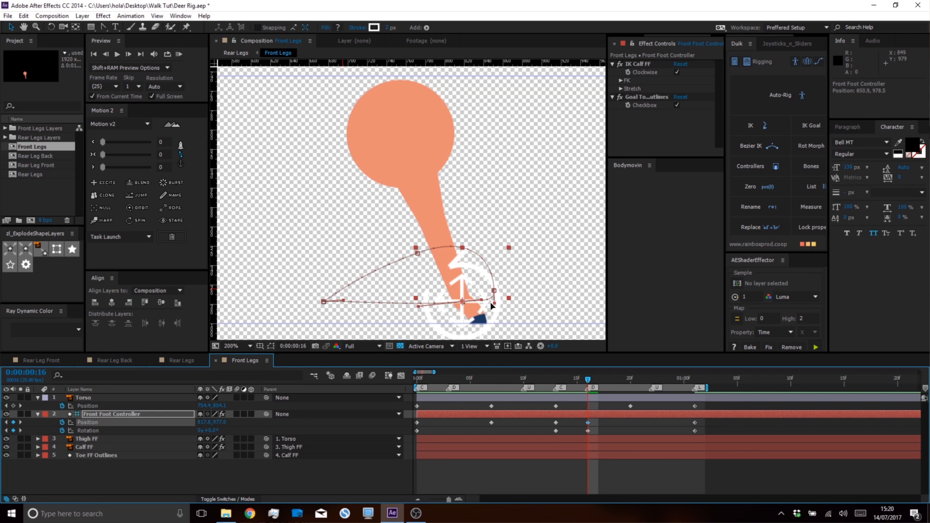
Adjust the motion-path handles at 0:00:00:13 and 0:00:00:16 so the foot drops steeply to the ground and leaves along a level line
{"action": "left_click", "coordinate": [492, 305]}
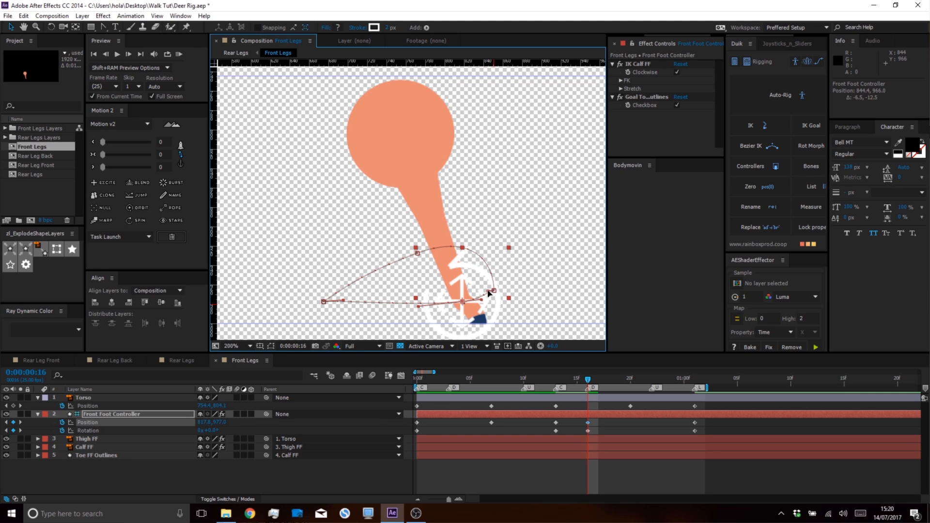
{"action": "left_click_drag", "start_coordinate": [581, 377], "coordinate": [557, 377]}
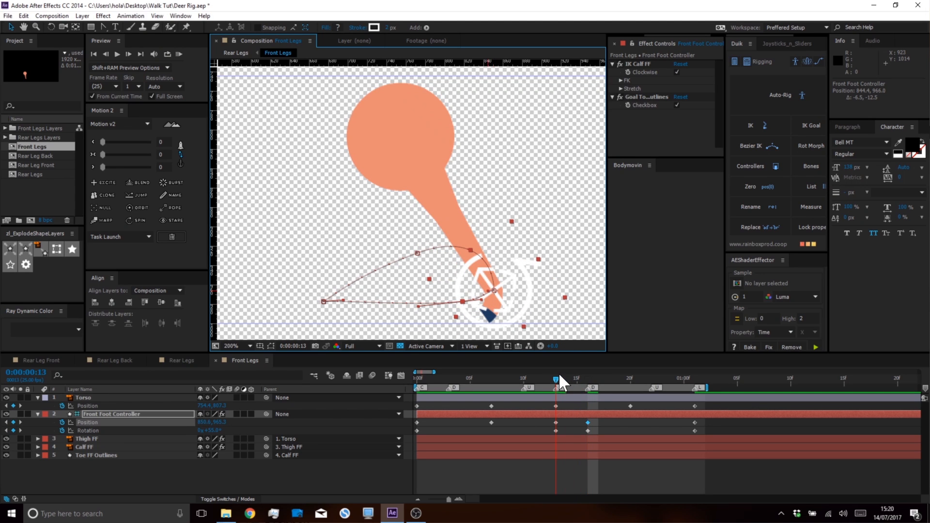
{"action": "scroll", "coordinate": [499, 293], "scroll_direction": "up", "scroll_amount": 2}
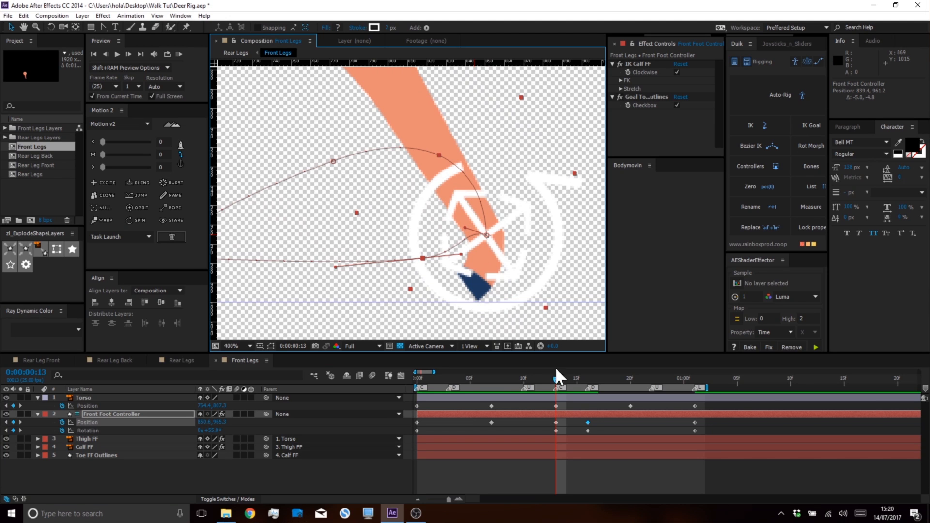
{"action": "left_click_drag", "start_coordinate": [554, 378], "coordinate": [563, 379]}
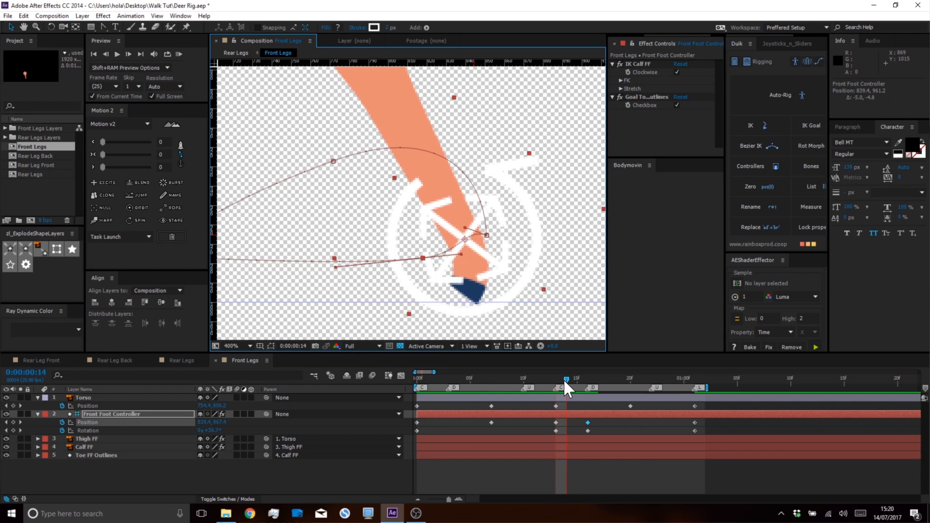
{"action": "left_click_drag", "start_coordinate": [461, 257], "coordinate": [448, 248]}
{"action": "left_click_drag", "start_coordinate": [399, 276], "coordinate": [355, 261]}
At 0:00:00:22, check the planted foot and flatten the rearmost motion-path point's handle so the ground path runs level
{"action": "left_click_drag", "start_coordinate": [575, 378], "coordinate": [649, 380]}
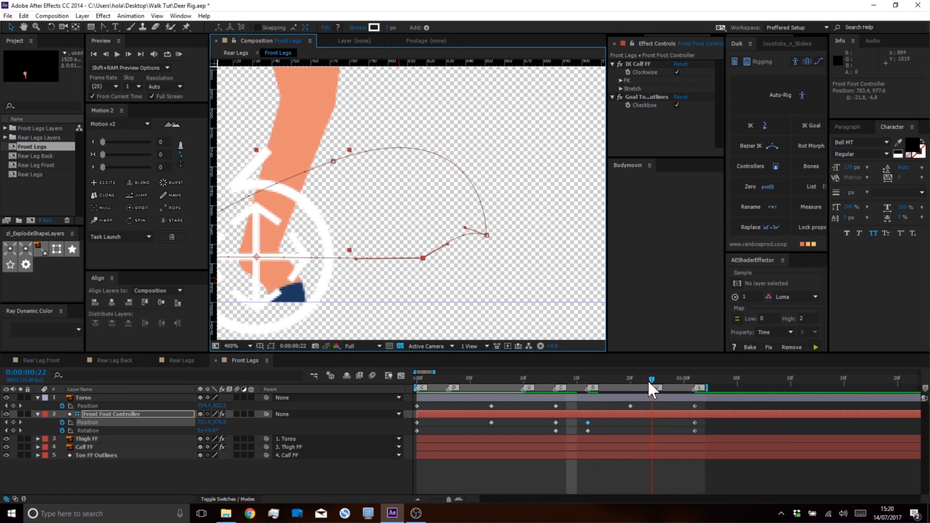
{"action": "left_click_drag", "start_coordinate": [219, 262], "coordinate": [379, 269]}
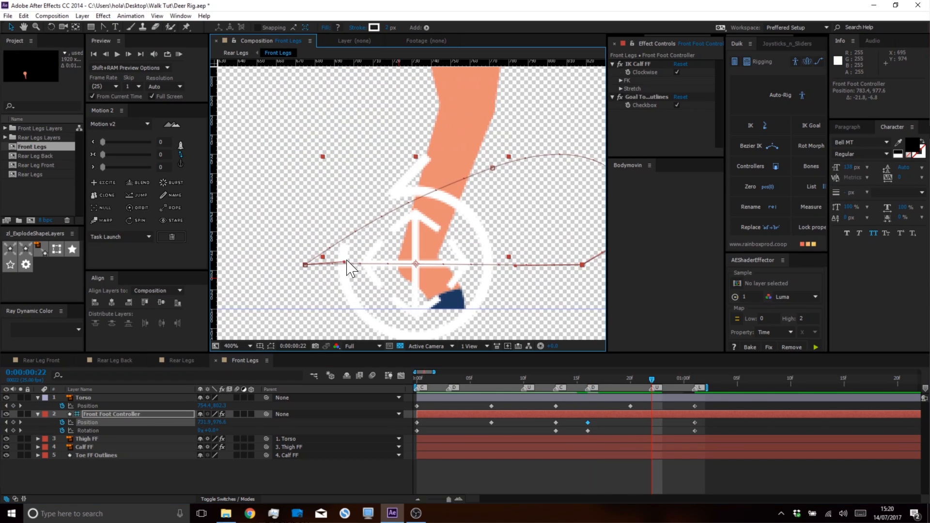
{"action": "left_click_drag", "start_coordinate": [415, 264], "coordinate": [417, 266]}
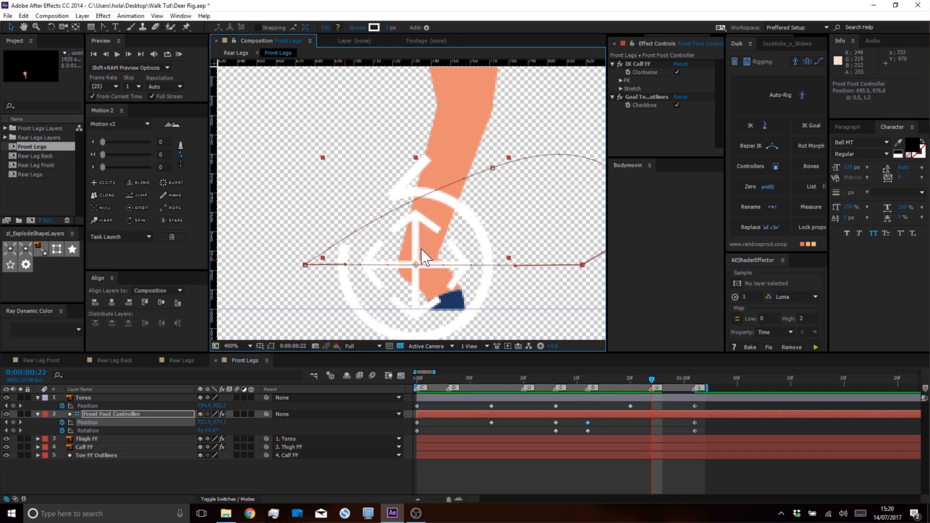
{"action": "scroll", "coordinate": [421, 261], "scroll_direction": "down", "scroll_amount": 2}
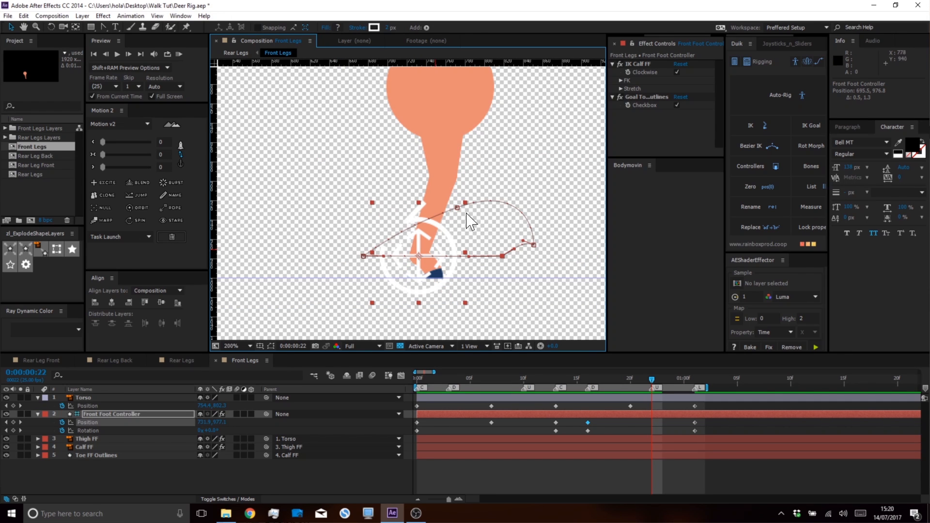
{"action": "left_click_drag", "start_coordinate": [483, 162], "coordinate": [477, 204]}
Preview the front leg's walk cycle, deselect the controller and inspect the leg's pose at 0:00:00:03
{"action": "left_click", "coordinate": [179, 53]}
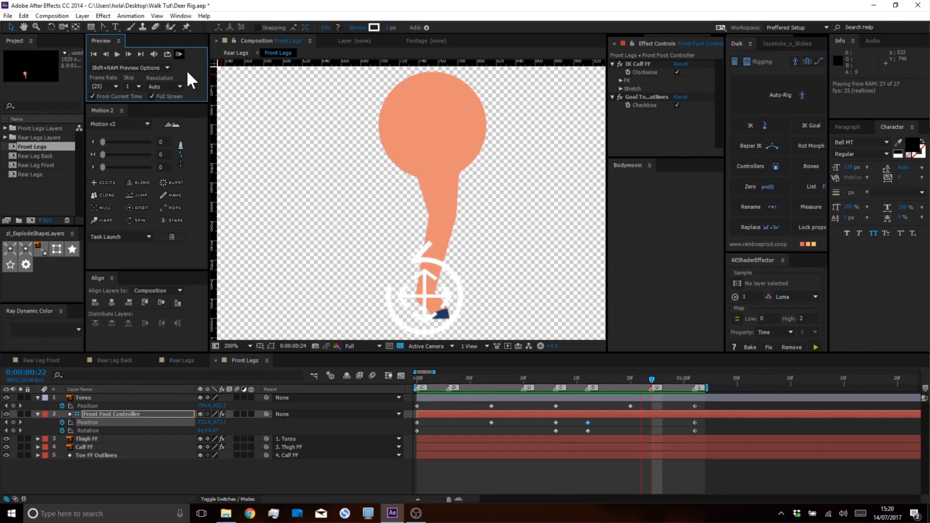
{"action": "key", "text": "space"}
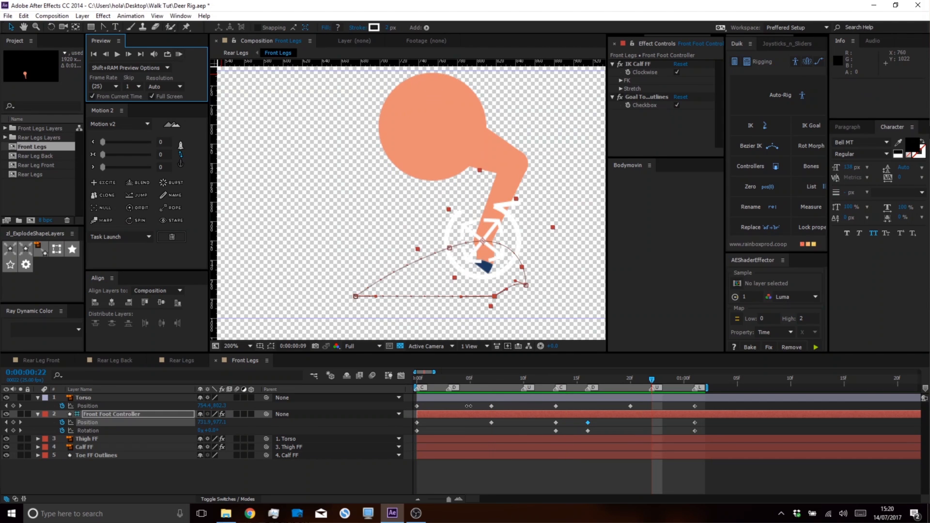
{"action": "left_click", "coordinate": [469, 423]}
{"action": "left_click", "coordinate": [420, 378]}
{"action": "left_click_drag", "start_coordinate": [420, 376], "coordinate": [449, 378]}
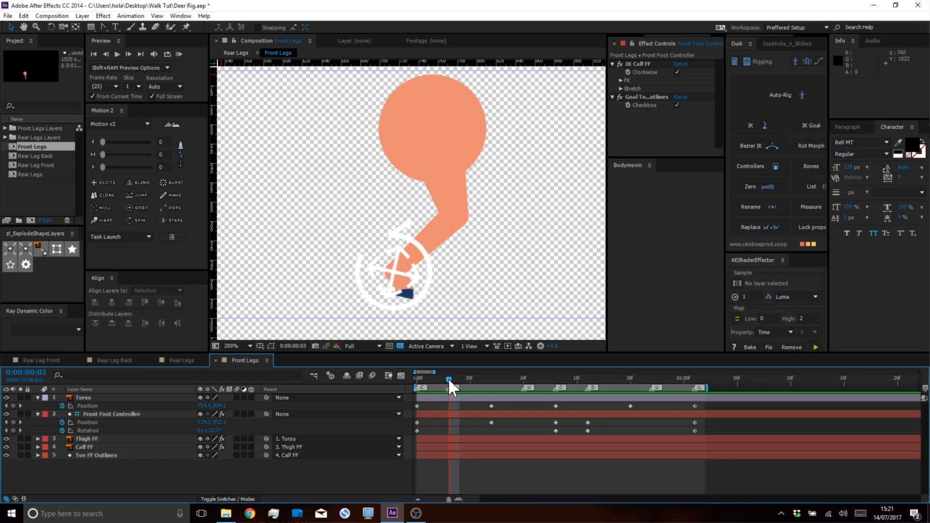
{"action": "mouse_move", "coordinate": [450, 386]}
{"action": "left_mouse_down"}
{"action": "mouse_move", "coordinate": [418, 376]}
{"action": "mouse_move", "coordinate": [450, 386]}
{"action": "left_mouse_up"}
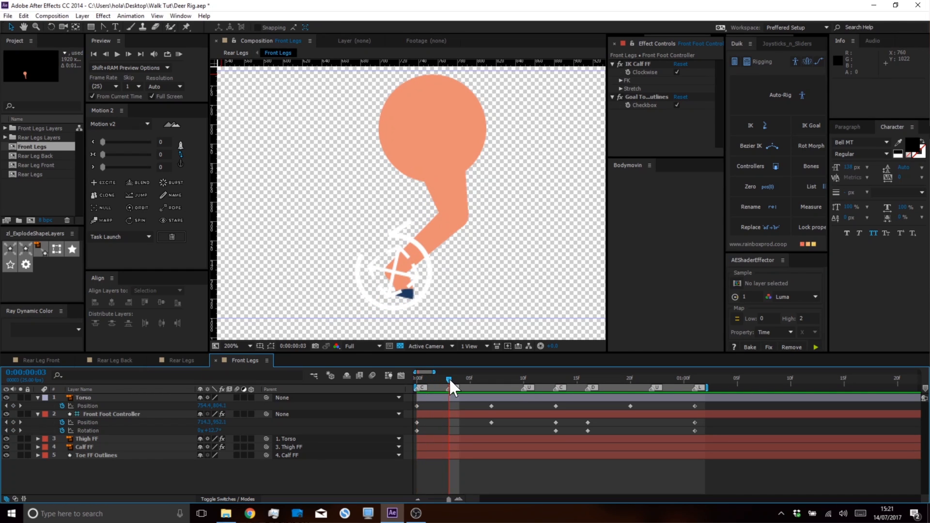
{"action": "left_click", "coordinate": [417, 406]}
{"action": "left_click", "coordinate": [417, 429]}
{"action": "left_click", "coordinate": [418, 431]}
Switch to Chrome and load the page instagram.com/?hl=en
{"action": "left_click", "coordinate": [338, 480]}
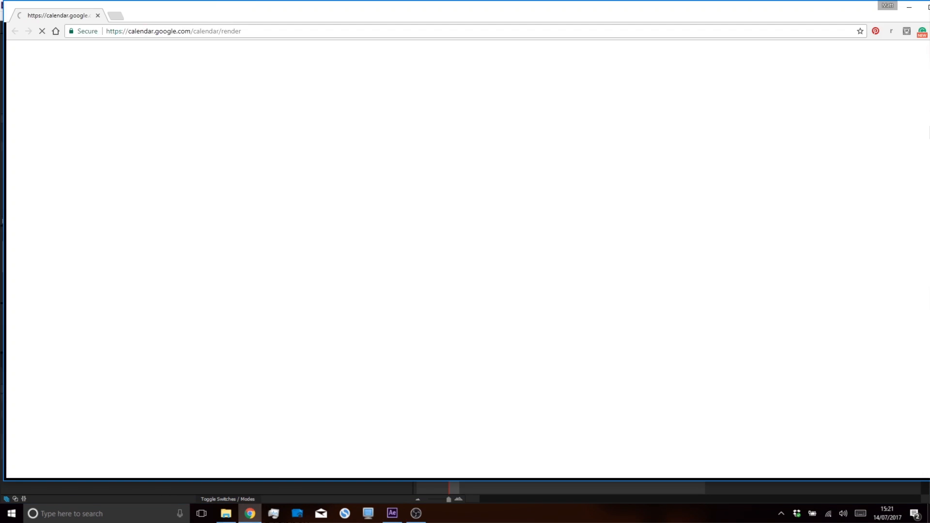
{"action": "left_click", "coordinate": [241, 31]}
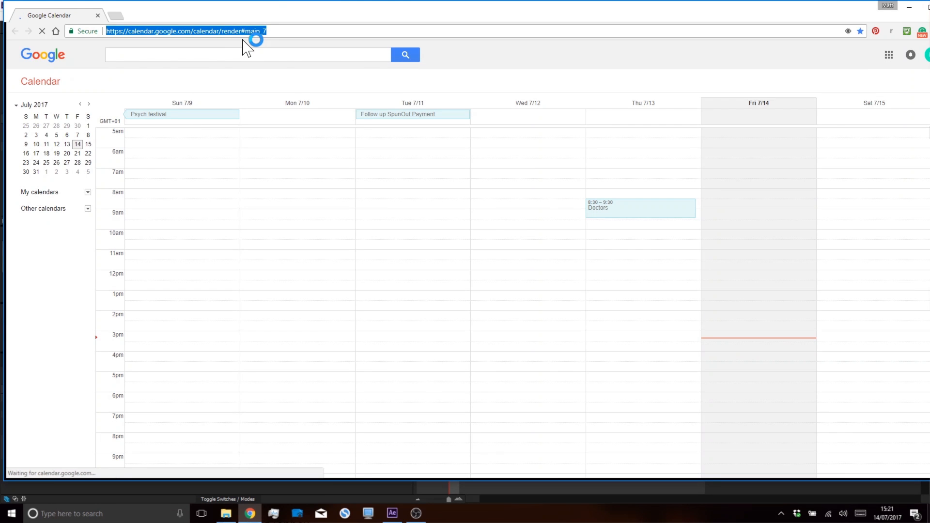
{"action": "type", "text": "instagram.com/?hl=en"}
{"action": "key", "text": "Return"}
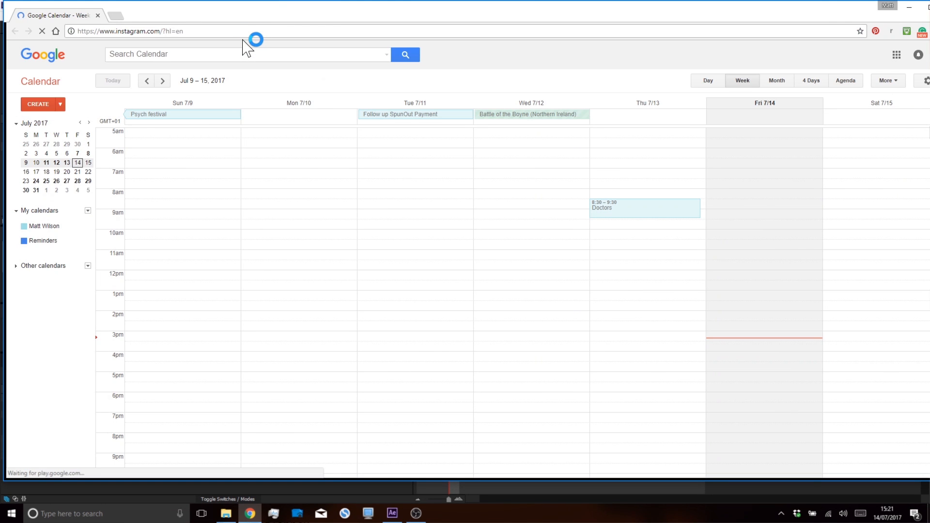
In a new tab, search for "richard williams animator's survival kit" and look over the book's Amazon page
{"action": "left_click", "coordinate": [118, 16]}
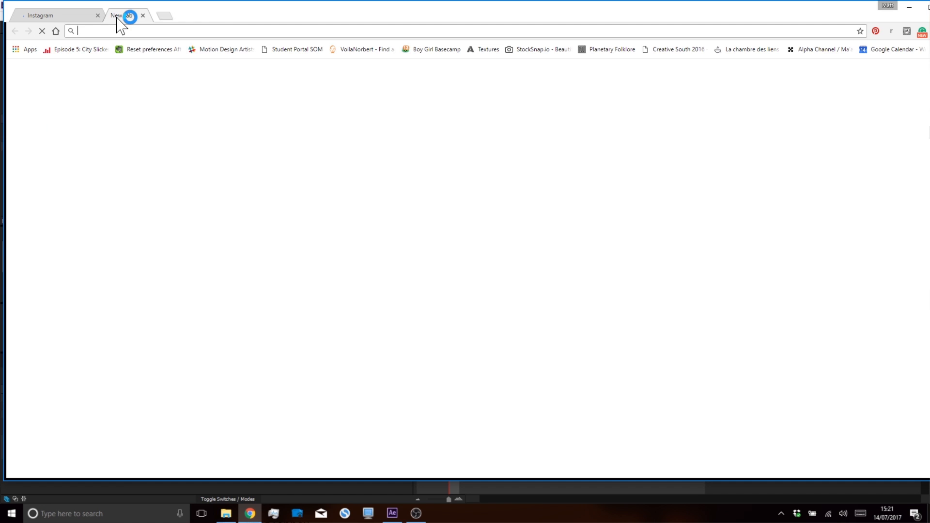
{"action": "type", "text": "richard williams"}
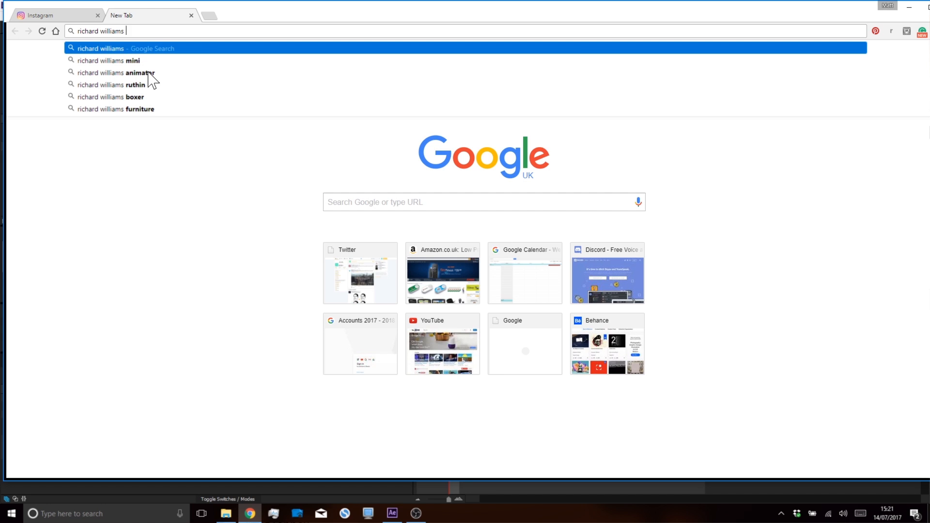
{"action": "type", "text": " animatoes"}
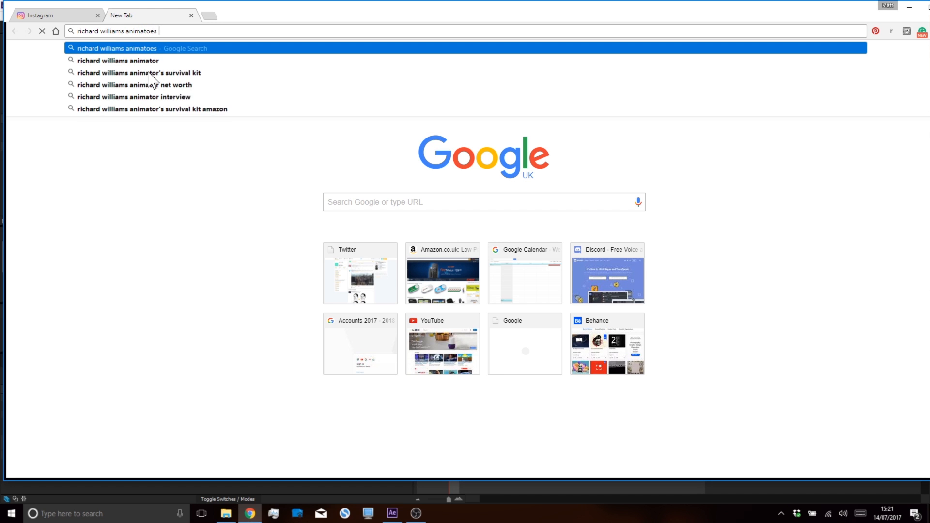
{"action": "left_click", "coordinate": [246, 60]}
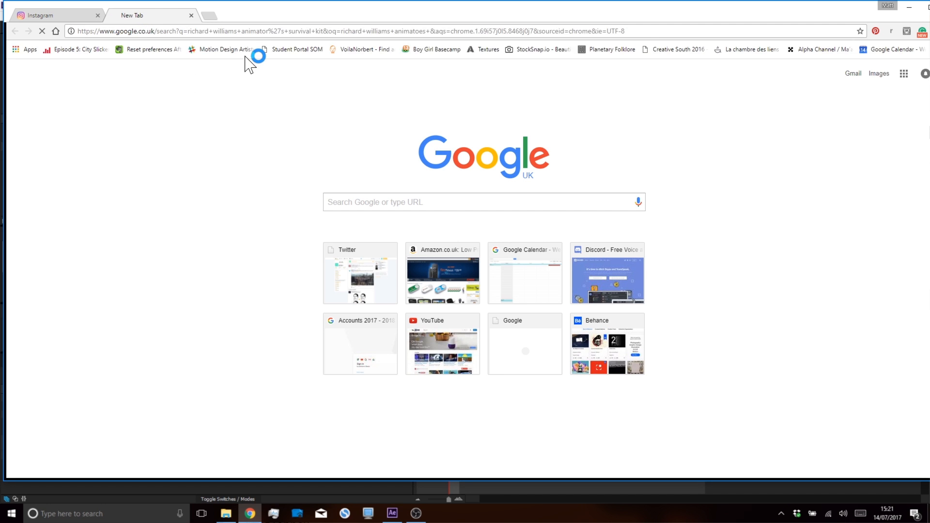
{"action": "left_click", "coordinate": [233, 130]}
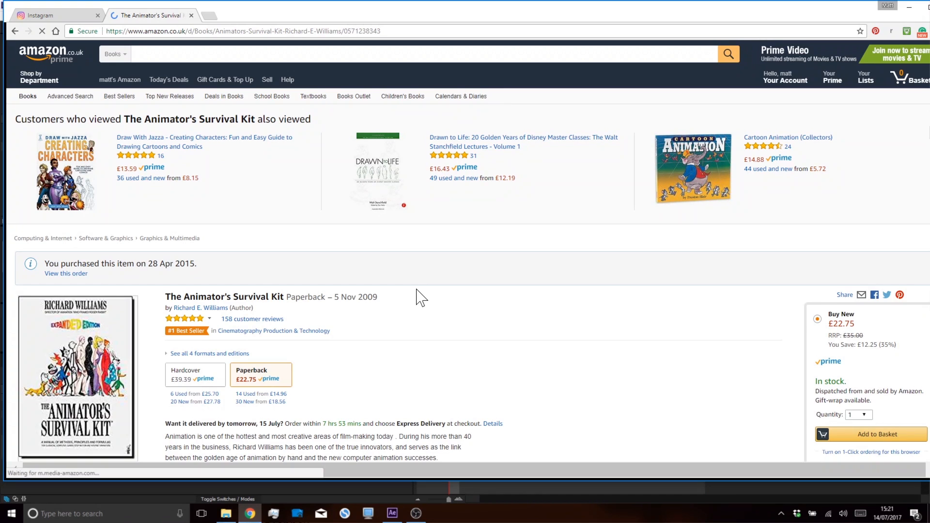
{"action": "scroll", "coordinate": [422, 297], "scroll_direction": "down", "scroll_amount": 5}
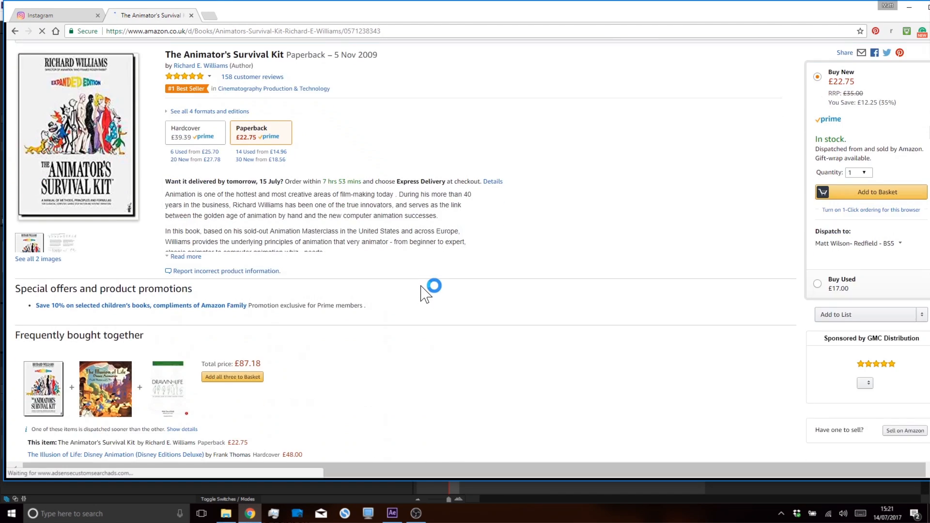
{"action": "scroll", "coordinate": [421, 289], "scroll_direction": "up", "scroll_amount": 5}
In a new tab, search images for "richard williams horse walks cycle" and open the first horse walk-cycle sheet
{"action": "left_click", "coordinate": [210, 17]}
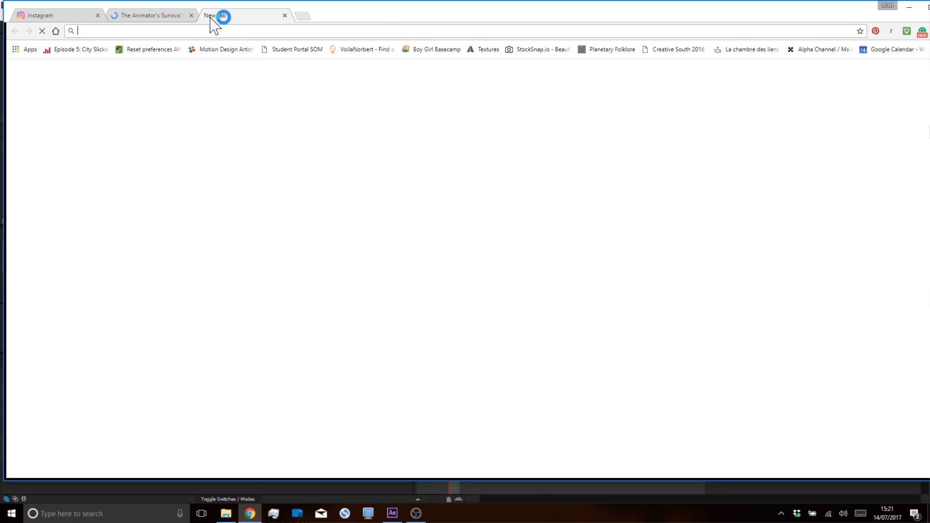
{"action": "type", "text": "richard wil"}
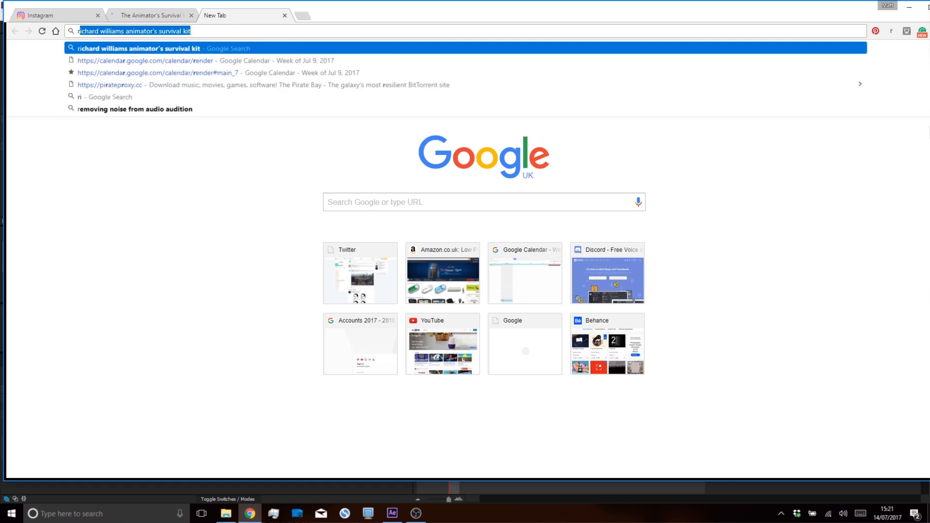
{"action": "type", "text": "liam"}
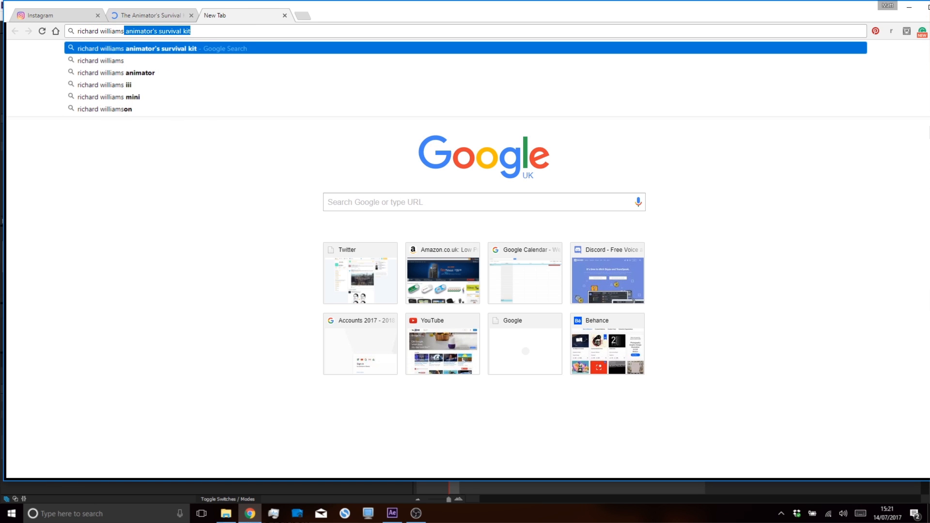
{"action": "type", "text": "s horse walks cy"}
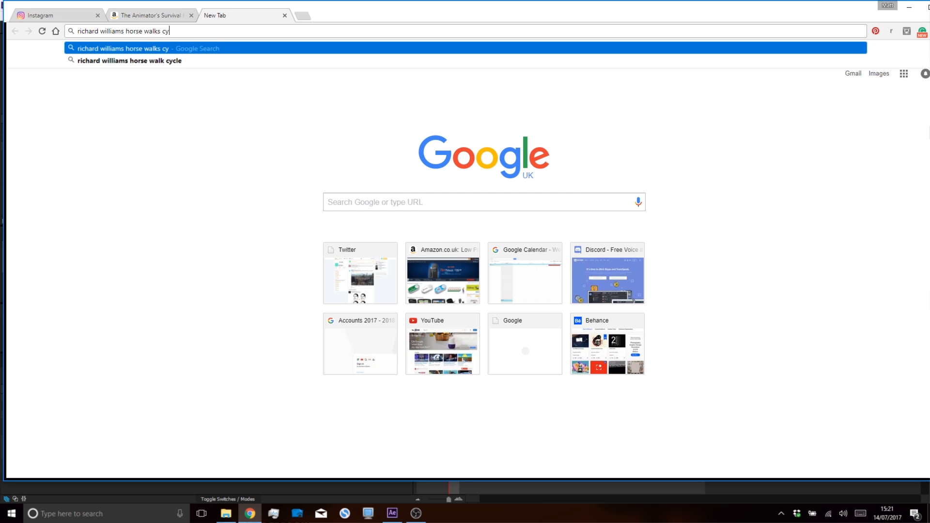
{"action": "key", "text": "Return"}
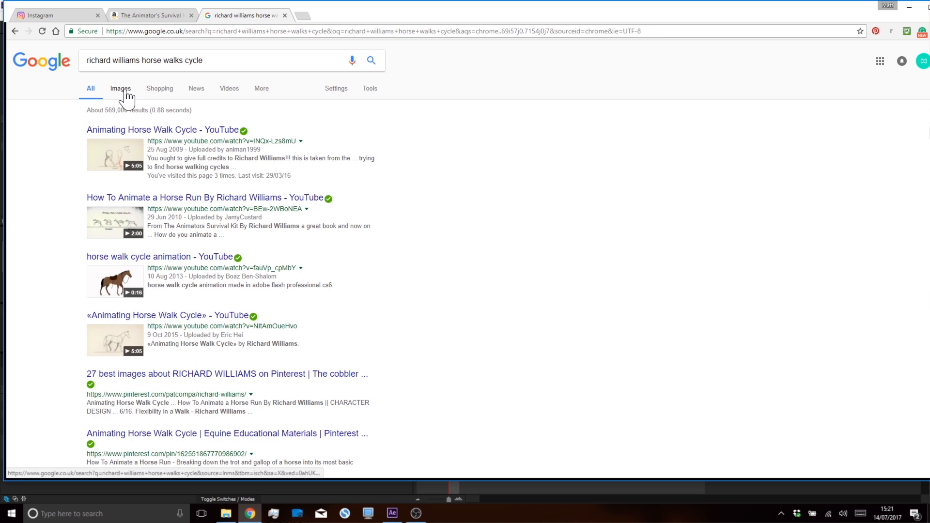
{"action": "left_click", "coordinate": [124, 89]}
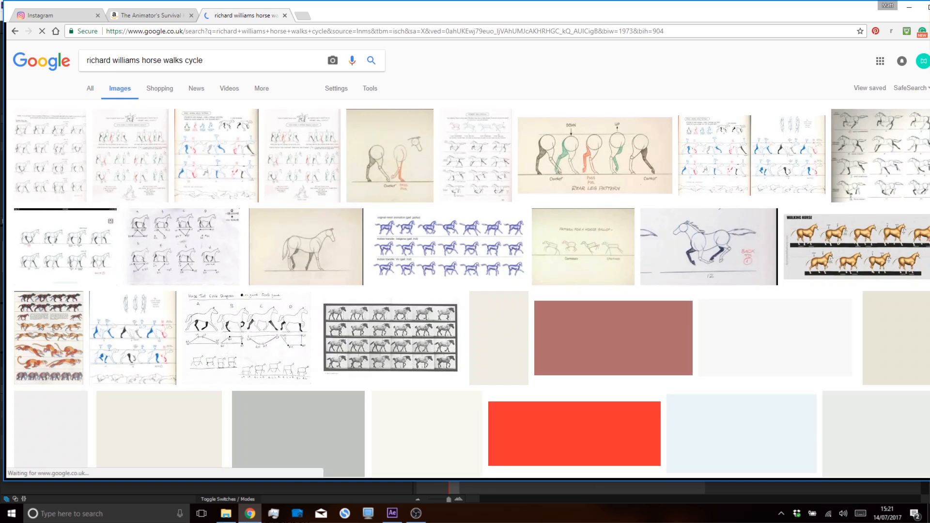
{"action": "left_click", "coordinate": [54, 153]}
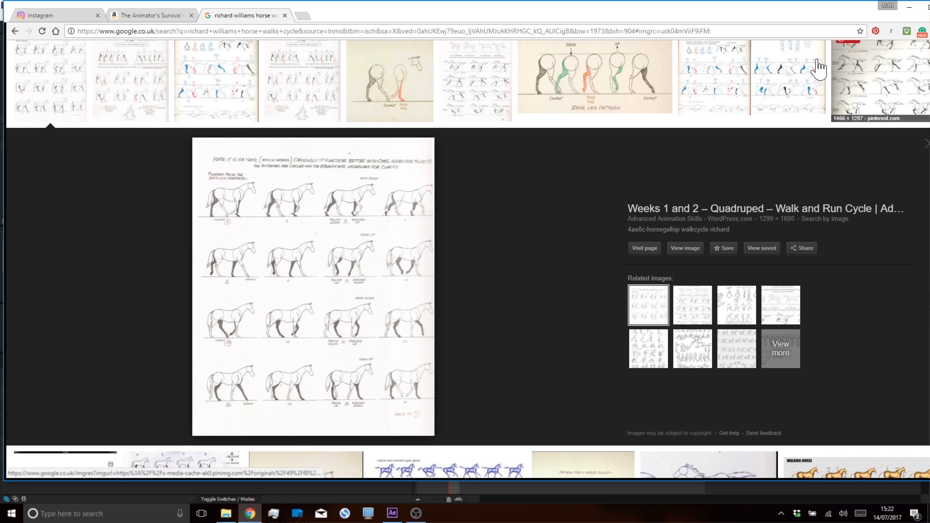
Maximize the browser, open your own Instagram profile and play the finished deer walk-cycle video
{"action": "left_click", "coordinate": [927, 6]}
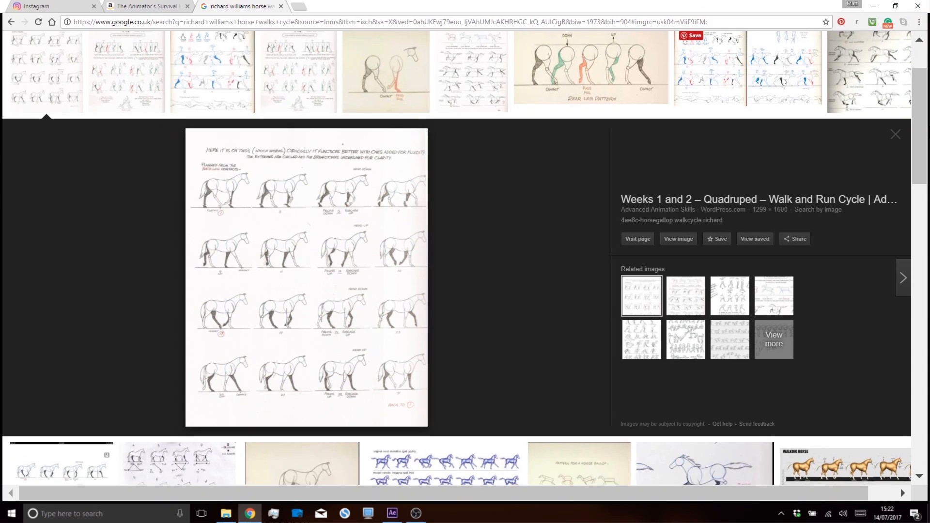
{"action": "left_click", "coordinate": [42, 7]}
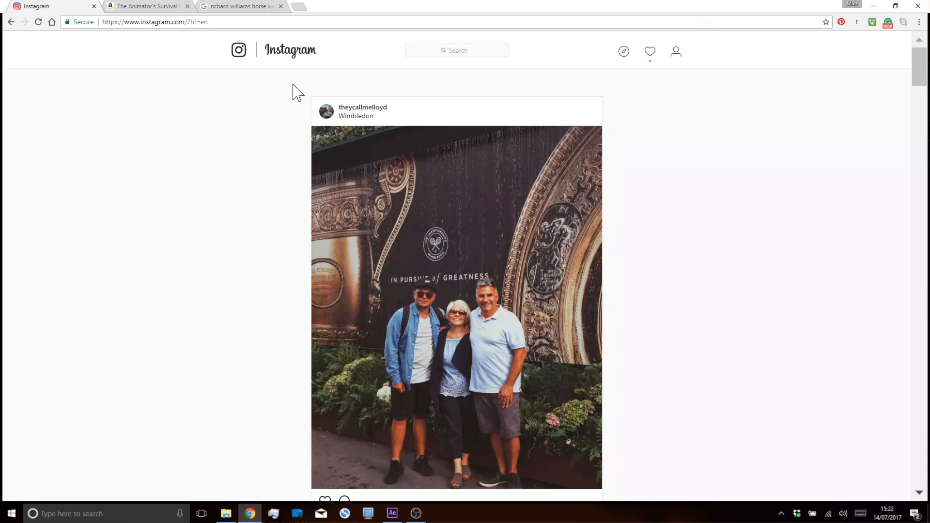
{"action": "left_click", "coordinate": [677, 54]}
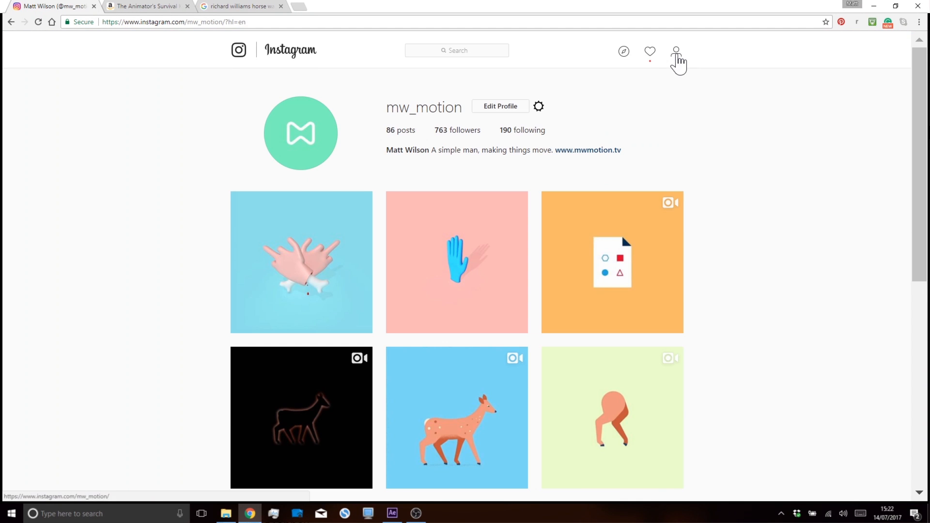
{"action": "left_click", "coordinate": [494, 385]}
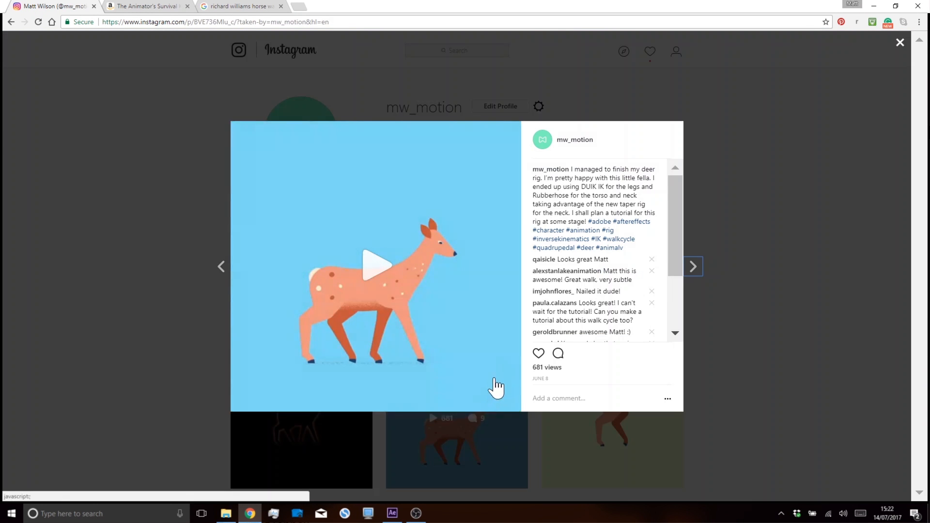
{"action": "left_click", "coordinate": [380, 264]}
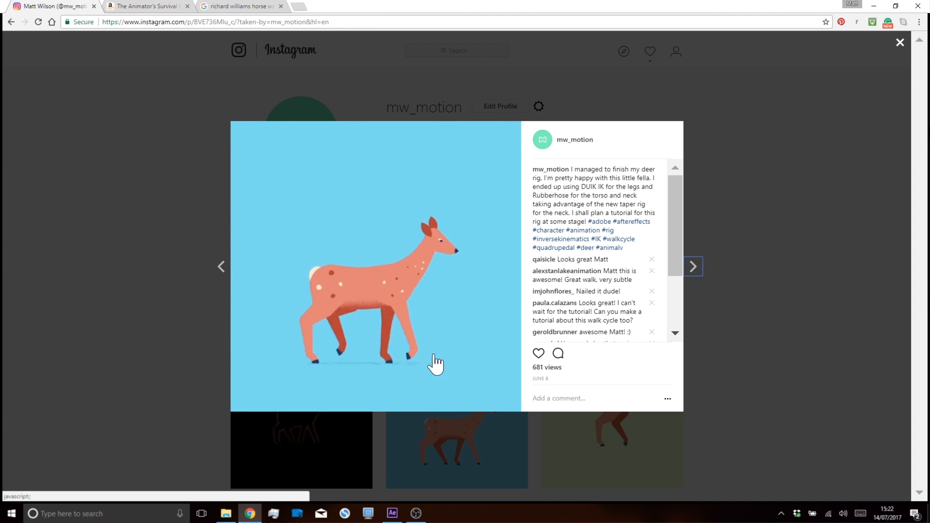
Back in After Effects at 0:00:00:00, pull the Front Foot Controller's rearmost motion-path handle straight up so the foot lifts before swinging forward
{"action": "left_click", "coordinate": [393, 514]}
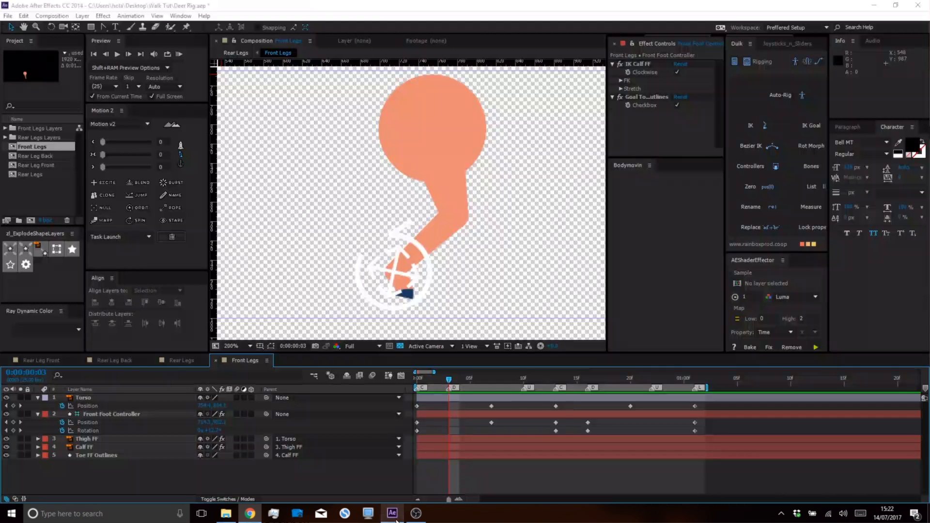
{"action": "left_click_drag", "start_coordinate": [427, 383], "coordinate": [397, 378]}
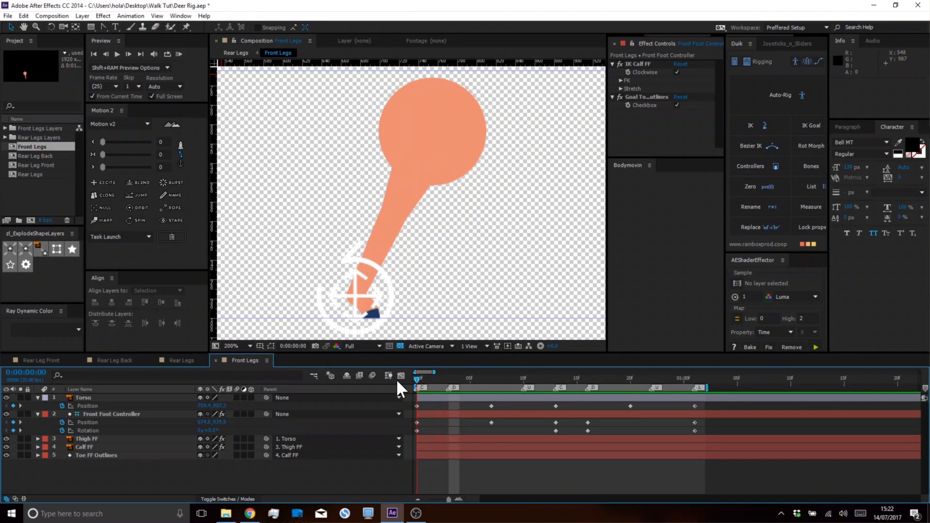
{"action": "left_click", "coordinate": [86, 423]}
{"action": "left_click", "coordinate": [390, 292]}
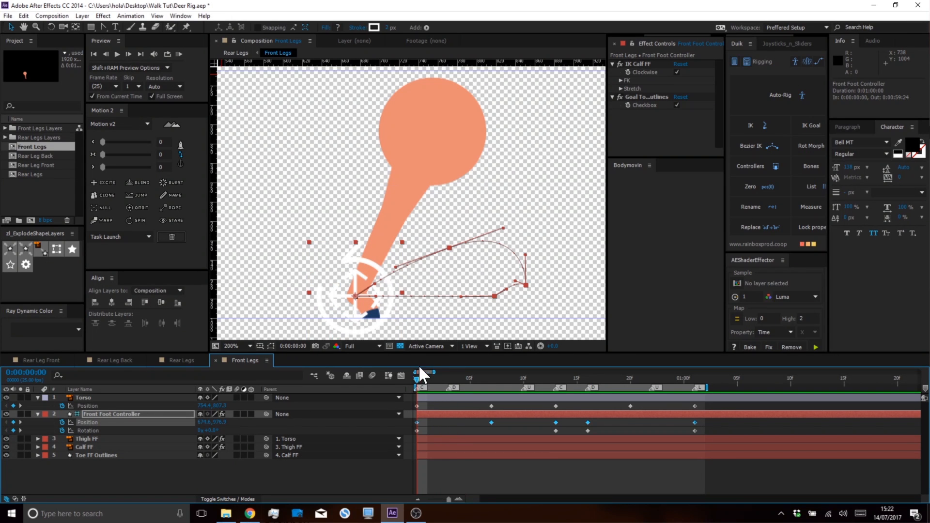
{"action": "left_click_drag", "start_coordinate": [374, 287], "coordinate": [362, 271]}
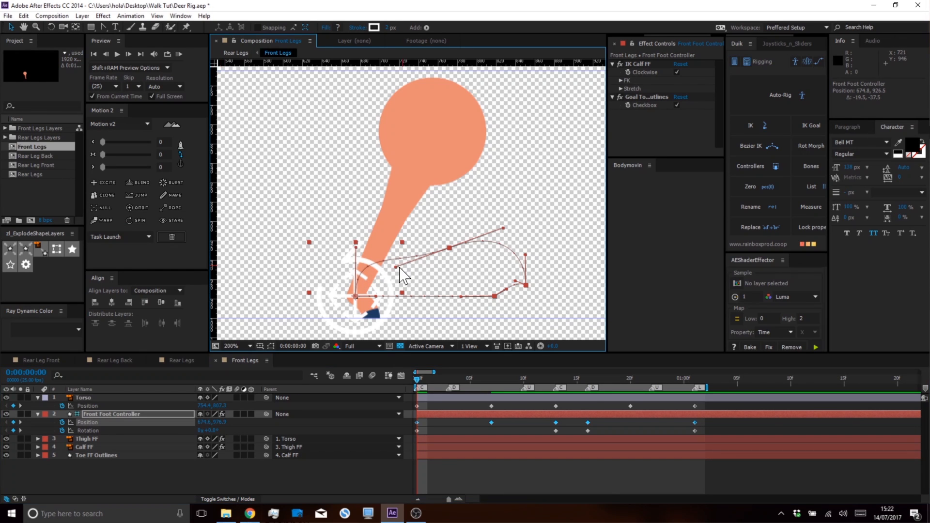
At 0:00:00:03, keyframe the Front Foot Controller's Rotation at about 94.7° so the toe folds backward
{"action": "left_click_drag", "start_coordinate": [417, 378], "coordinate": [452, 388]}
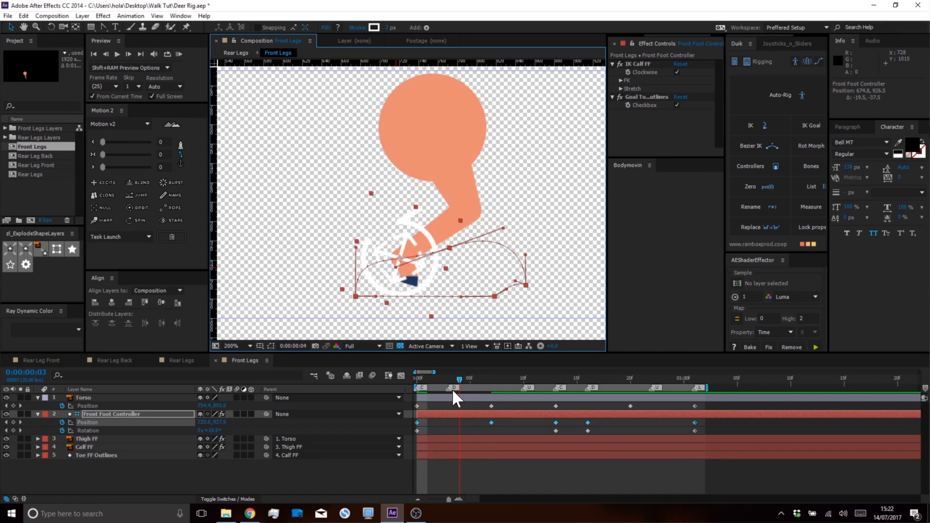
{"action": "left_click", "coordinate": [456, 416]}
{"action": "left_click_drag", "start_coordinate": [215, 431], "coordinate": [249, 431]}
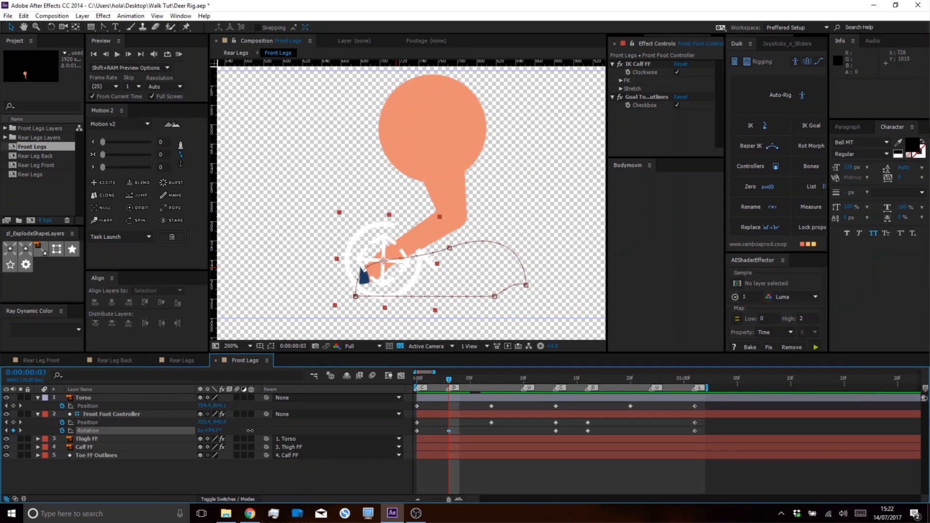
Play back the front leg's loop, scrub through its poses up to 0:00:01:01 and return to the first frame with nothing selected
{"action": "left_click", "coordinate": [477, 446]}
{"action": "key", "text": "space"}
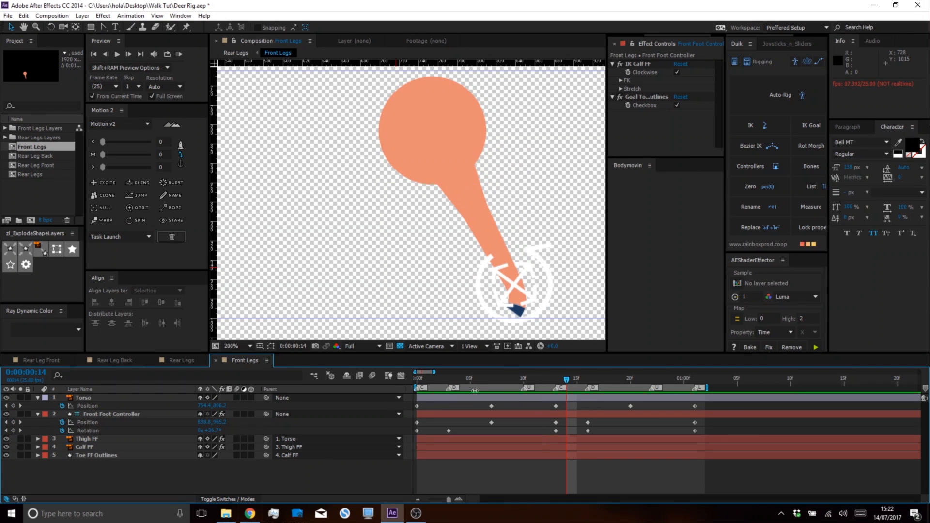
{"action": "left_click", "coordinate": [175, 49]}
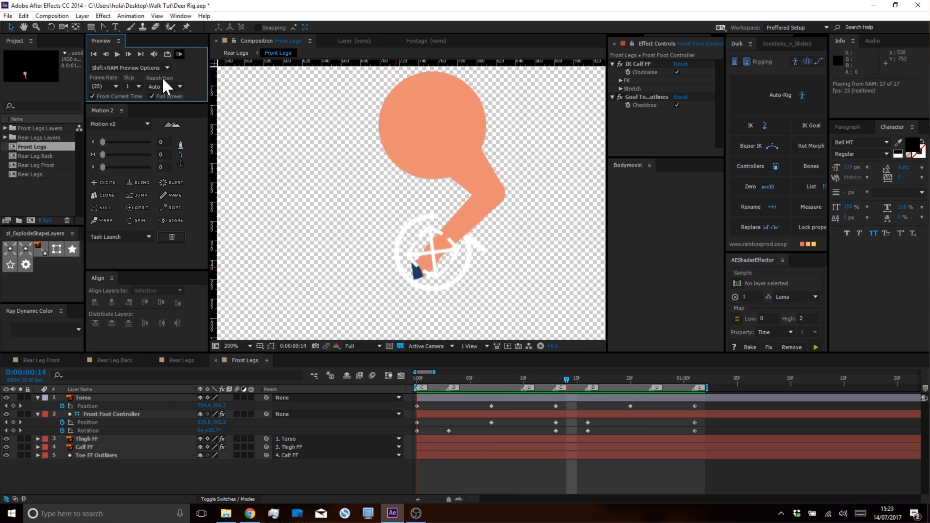
{"action": "key", "text": "space"}
{"action": "left_click_drag", "start_coordinate": [553, 380], "coordinate": [598, 383]}
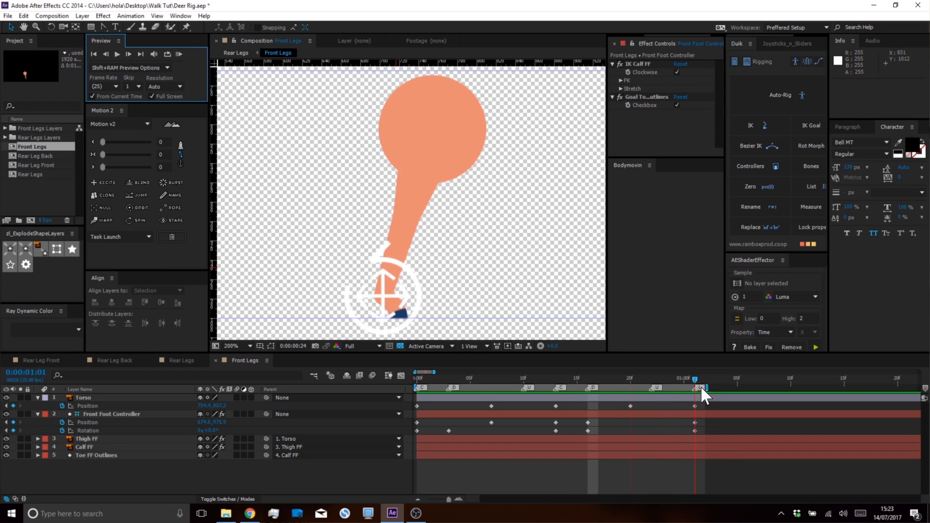
{"action": "key", "text": "Page_Down"}
{"action": "key", "text": "space"}
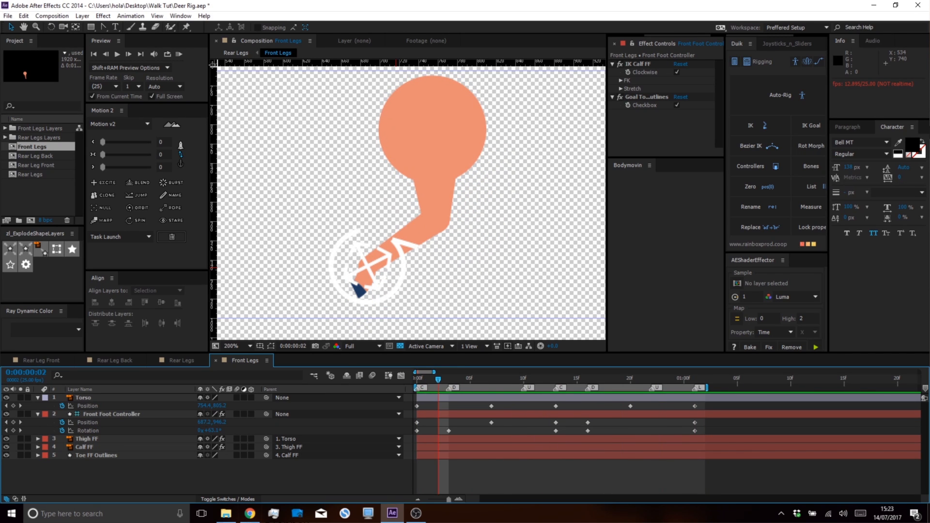
{"action": "left_click", "coordinate": [179, 54]}
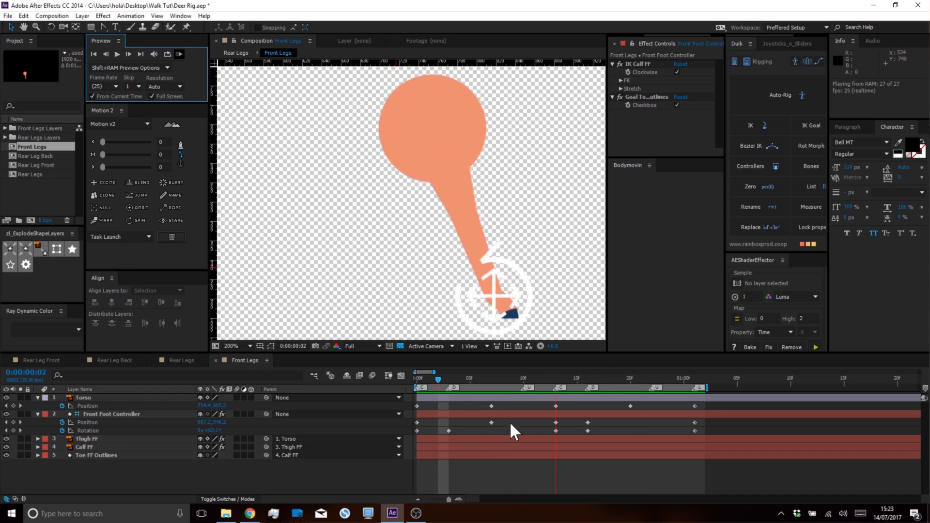
{"action": "left_click", "coordinate": [525, 473]}
{"action": "left_click_drag", "start_coordinate": [545, 374], "coordinate": [303, 356]}
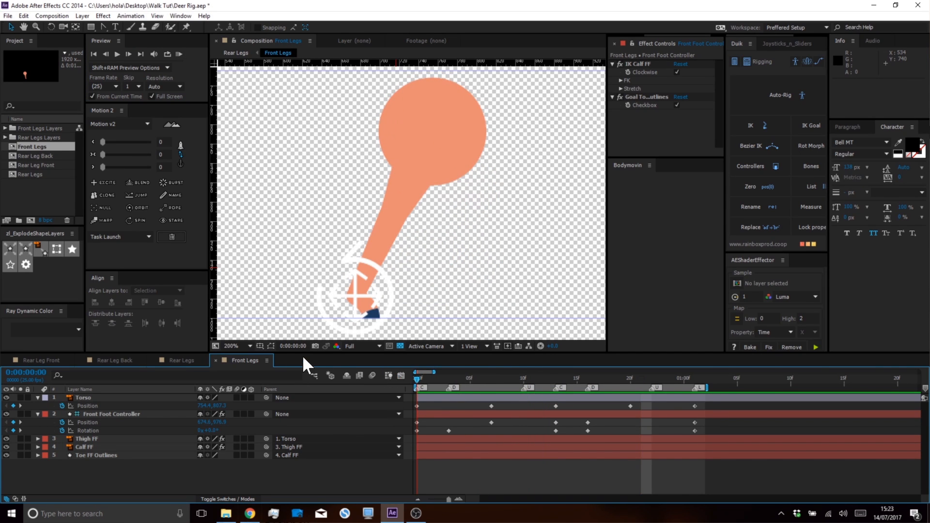
{"action": "left_click", "coordinate": [426, 400]}
{"action": "left_click", "coordinate": [446, 473]}
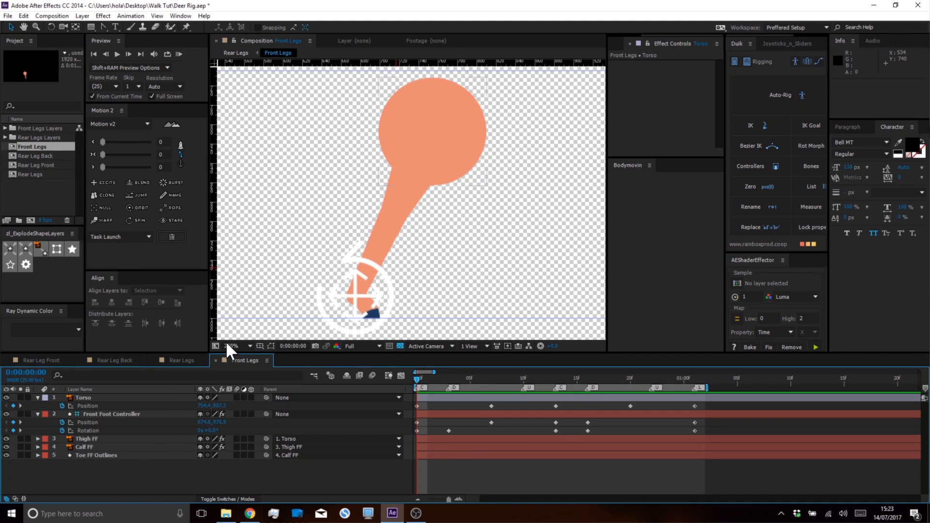
Rename the Front Legs composition as Front Leg Front
{"action": "left_click", "coordinate": [37, 144]}
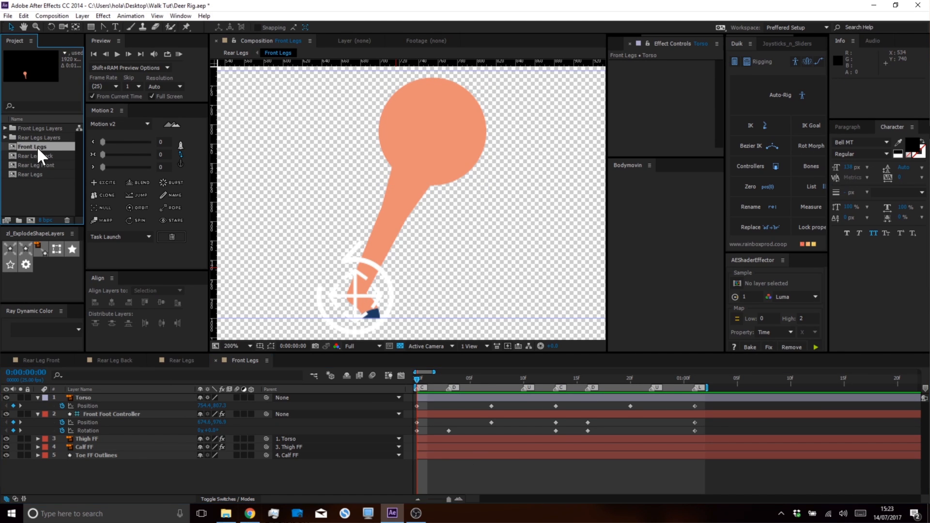
{"action": "key", "text": "Return"}
{"action": "double_click", "coordinate": [37, 147]}
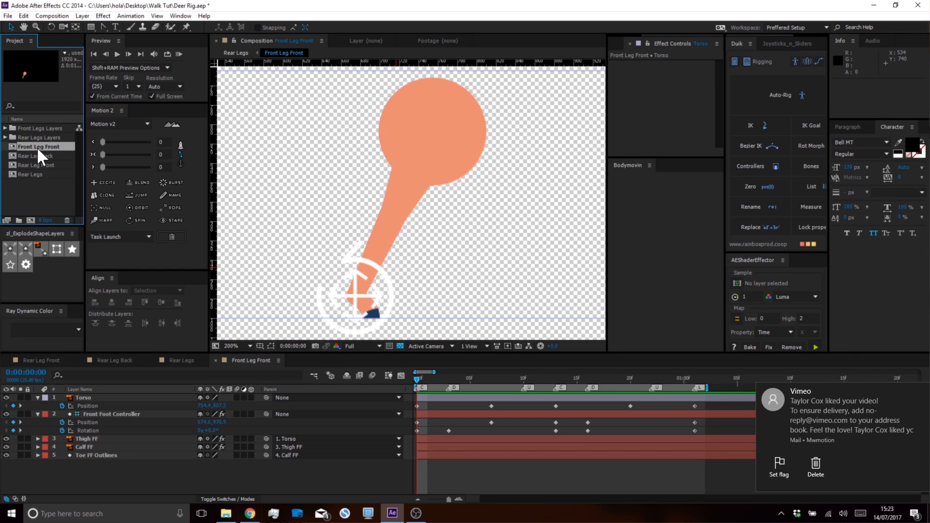
Duplicate the Front Leg Front composition and name the copy Front Leg Back
{"action": "key", "text": "ctrl+d"}
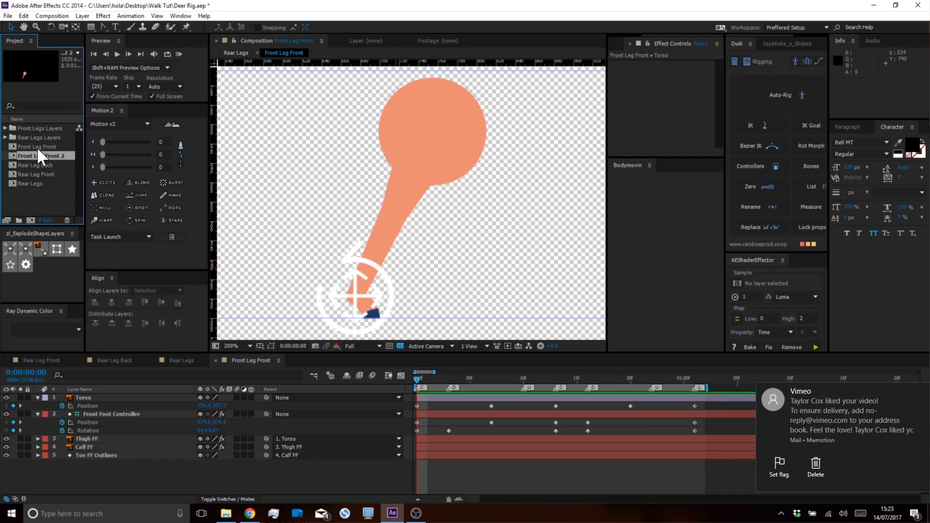
{"action": "key", "text": "Return"}
{"action": "key", "text": "BackSpace"}
{"action": "key", "text": "BackSpace"}
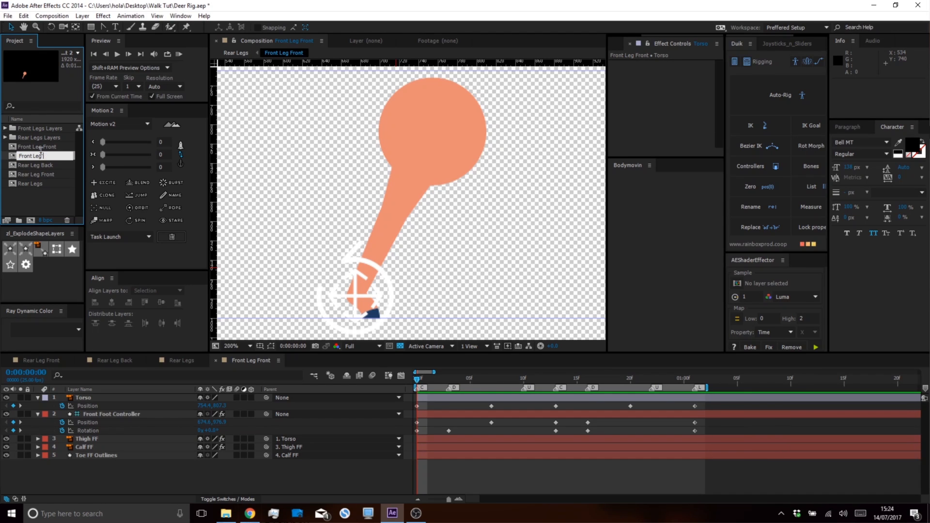
{"action": "type", "text": "Back"}
{"action": "key", "text": "Return"}
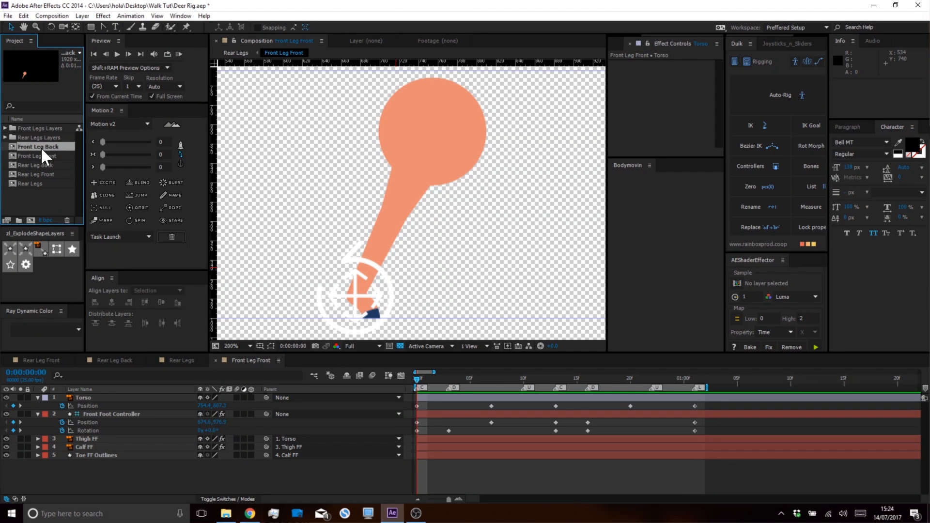
Open the Front Leg Back composition and reveal the keyframes of all its layers
{"action": "double_click", "coordinate": [41, 146]}
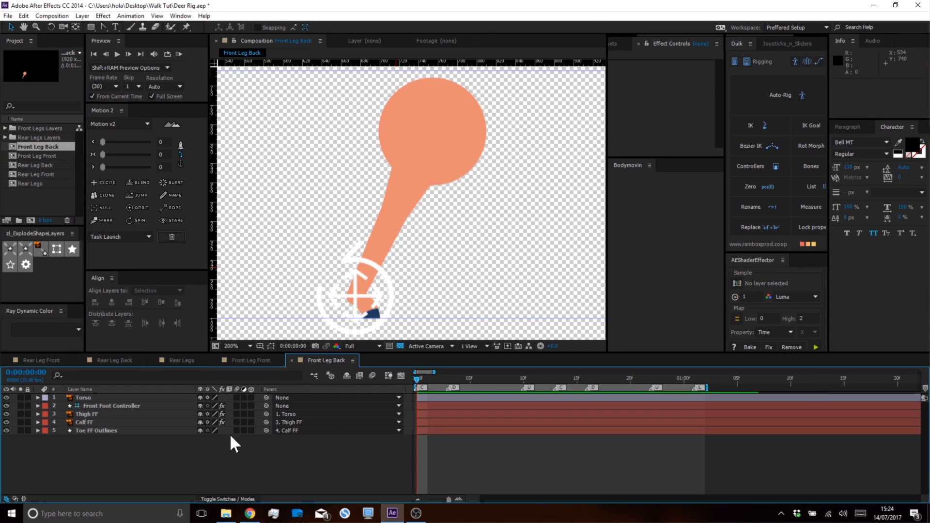
{"action": "left_click", "coordinate": [97, 430]}
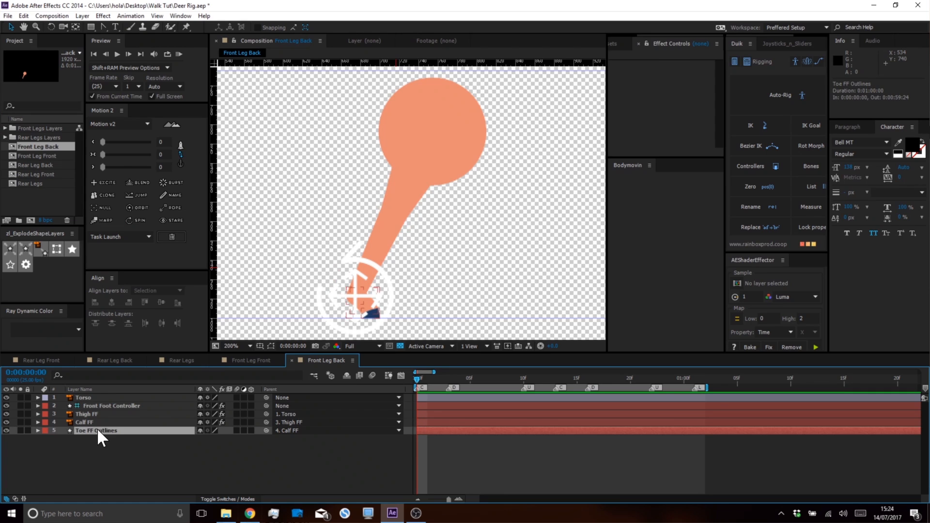
{"action": "left_click", "coordinate": [100, 403], "text": "shift"}
{"action": "key", "text": "u"}
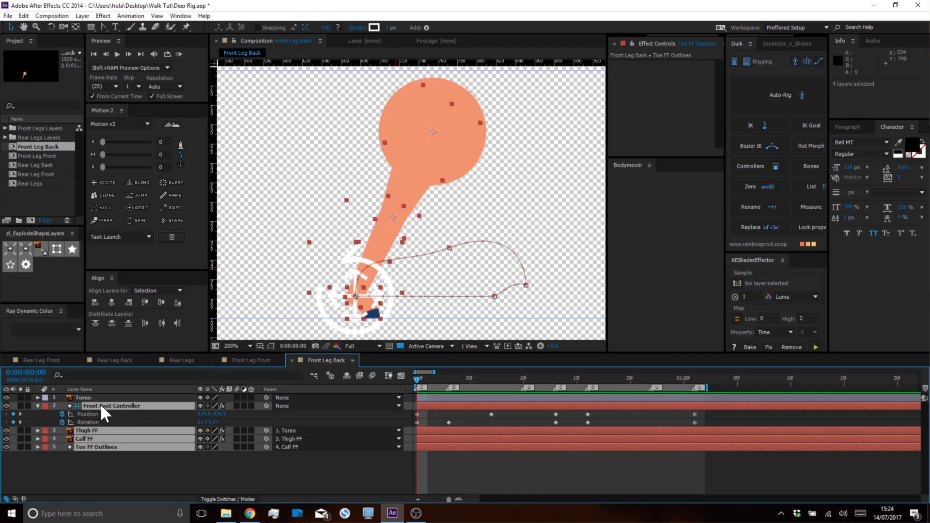
{"action": "key", "text": "ctrl+a"}
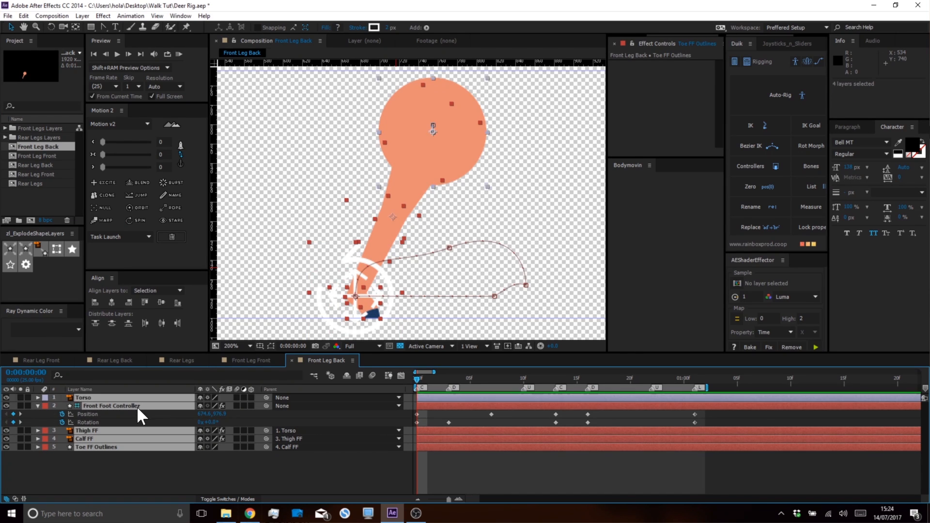
{"action": "key", "text": "u"}
{"action": "left_click", "coordinate": [135, 471]}
Clone all Torso and Front Foot Controller keyframes at 0:00:01:01 with the Motion 2 Clone tool
{"action": "left_click", "coordinate": [693, 381]}
{"action": "left_click_drag", "start_coordinate": [705, 407], "coordinate": [402, 443]}
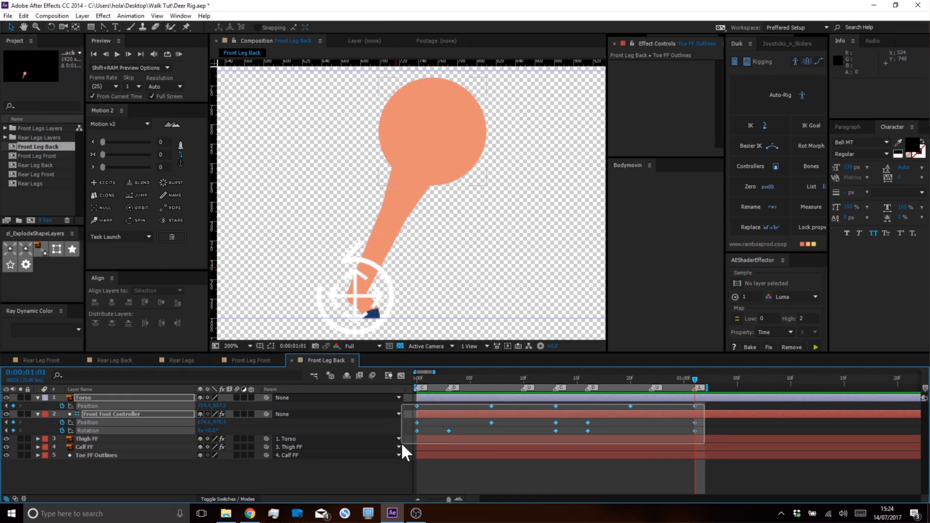
{"action": "left_click", "coordinate": [103, 194]}
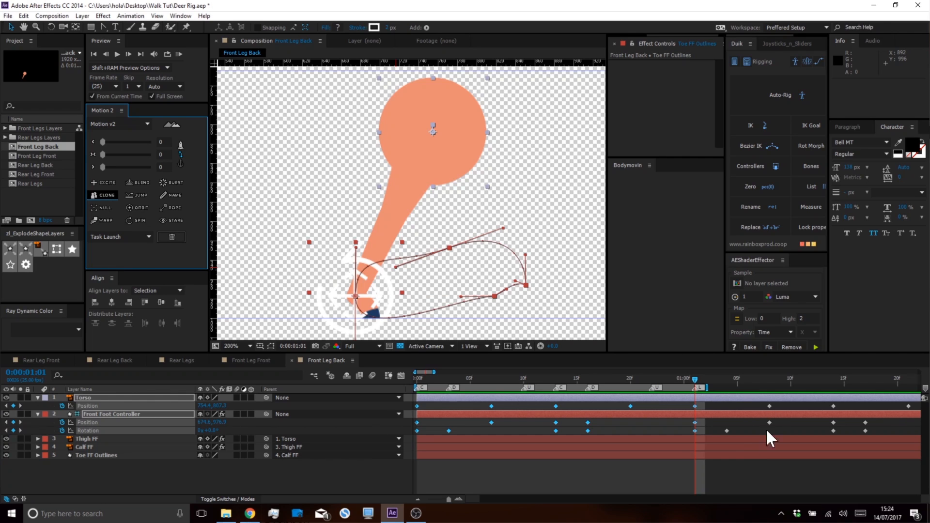
Shift all Torso and Front Foot Controller keyframes earlier so the mid-cycle contact pose falls on the first frame, and scrub to 0:00:00:11
{"action": "scroll", "coordinate": [769, 460], "scroll_direction": "down", "scroll_amount": 1}
{"action": "left_click_drag", "start_coordinate": [866, 406], "coordinate": [702, 423]}
{"action": "left_click_drag", "start_coordinate": [476, 422], "coordinate": [395, 463]}
{"action": "left_click_drag", "start_coordinate": [521, 379], "coordinate": [406, 388]}
{"action": "left_click_drag", "start_coordinate": [524, 406], "coordinate": [505, 395]}
{"action": "left_click", "coordinate": [420, 404]}
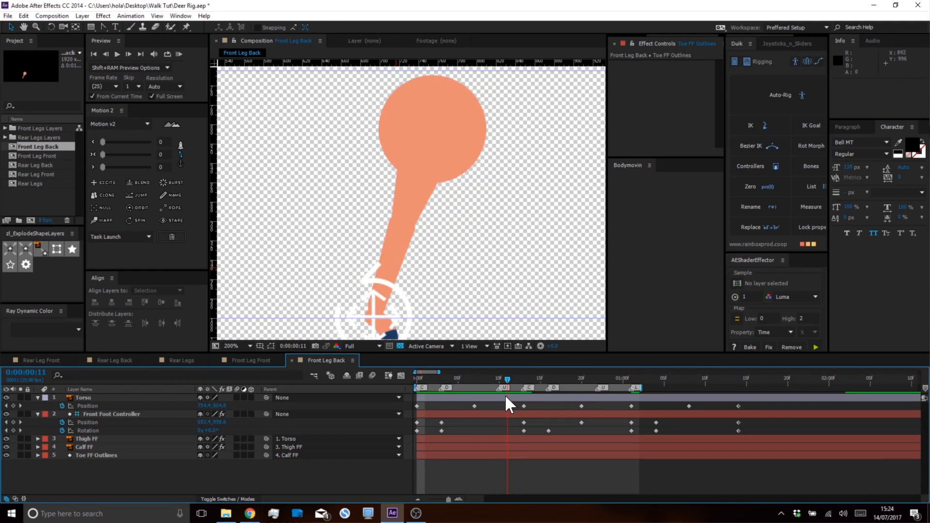
Straighten the foot controller's motion path along the ground by adjusting the handle of its Position keyframe at 0:00:00:13
{"action": "left_click", "coordinate": [523, 422]}
{"action": "scroll", "coordinate": [413, 321], "scroll_direction": "up", "scroll_amount": 1}
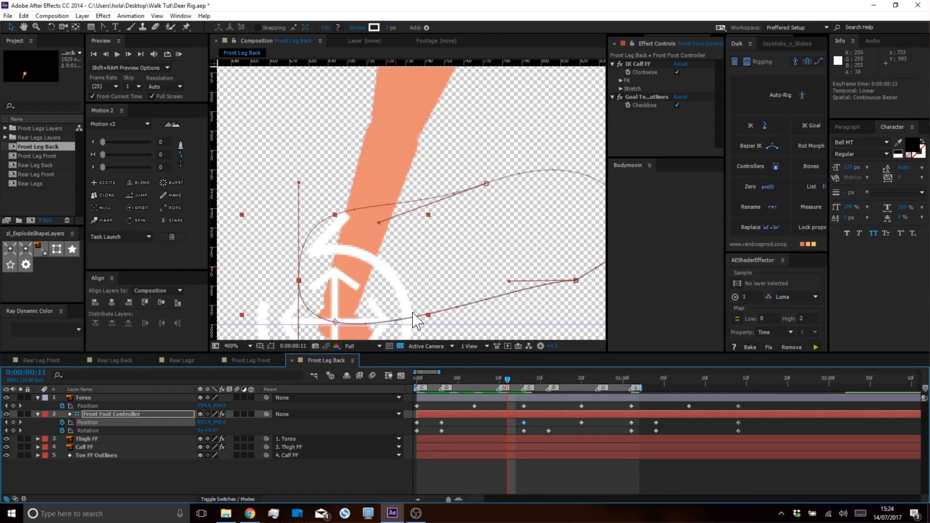
{"action": "left_click_drag", "start_coordinate": [386, 270], "coordinate": [369, 233]}
{"action": "left_click_drag", "start_coordinate": [285, 334], "coordinate": [359, 235]}
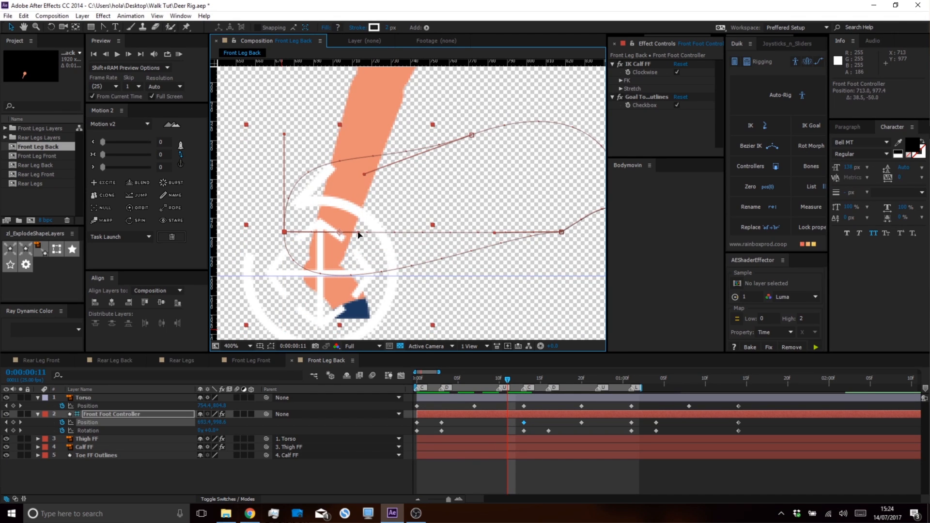
Select all Position keyframes of the Front Foot Controller and flatten the remaining curved ground segment of its motion path
{"action": "left_click", "coordinate": [91, 422]}
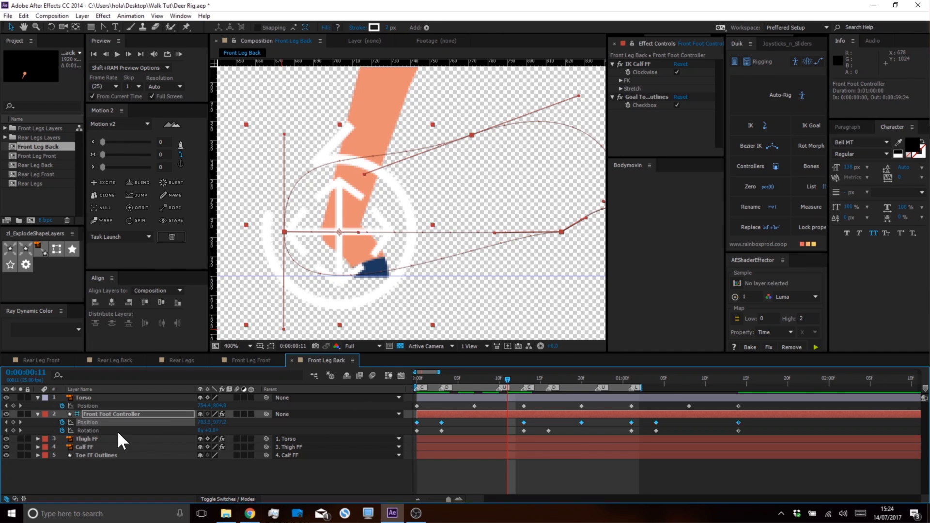
{"action": "key", "text": "ctrl+a"}
{"action": "left_click", "coordinate": [93, 420]}
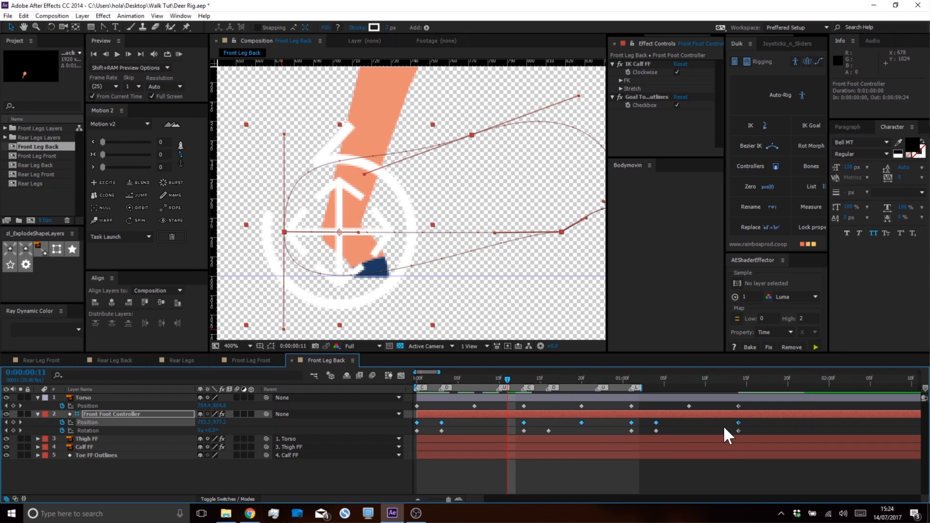
{"action": "left_click_drag", "start_coordinate": [469, 191], "coordinate": [420, 231]}
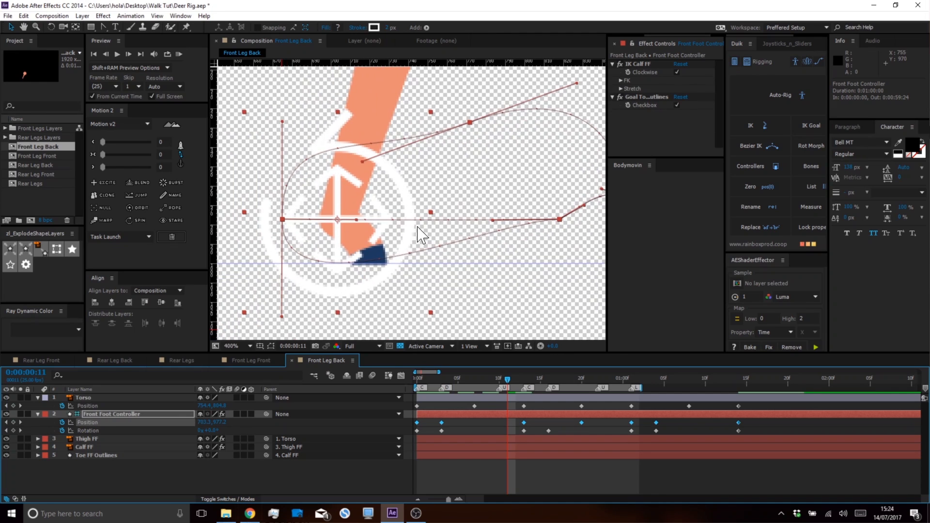
{"action": "left_click", "coordinate": [284, 318]}
{"action": "left_click_drag", "start_coordinate": [284, 319], "coordinate": [380, 224]}
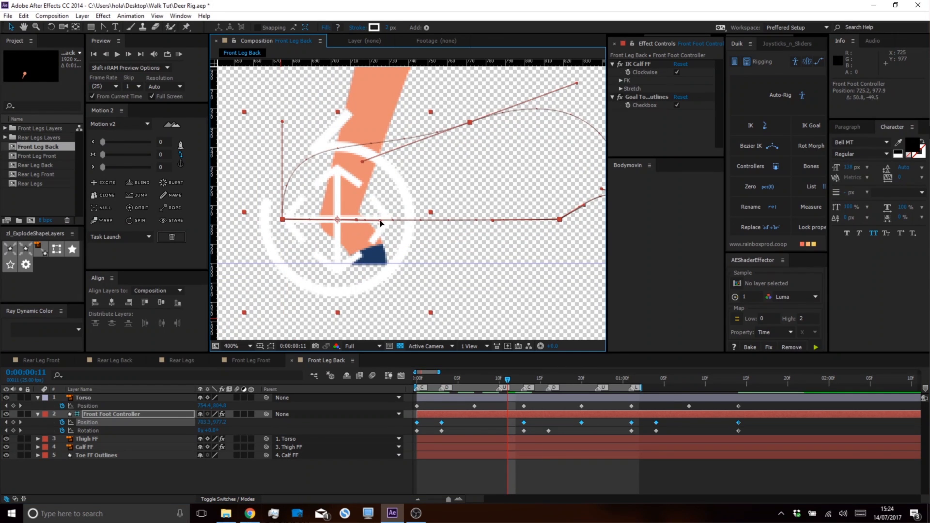
Deselect everything, play back the back leg's offset walk loop and move to 0:00:00:03
{"action": "left_click", "coordinate": [551, 467]}
{"action": "scroll", "coordinate": [426, 161], "scroll_direction": "down", "scroll_amount": 3}
{"action": "scroll", "coordinate": [432, 179], "scroll_direction": "up", "scroll_amount": 2}
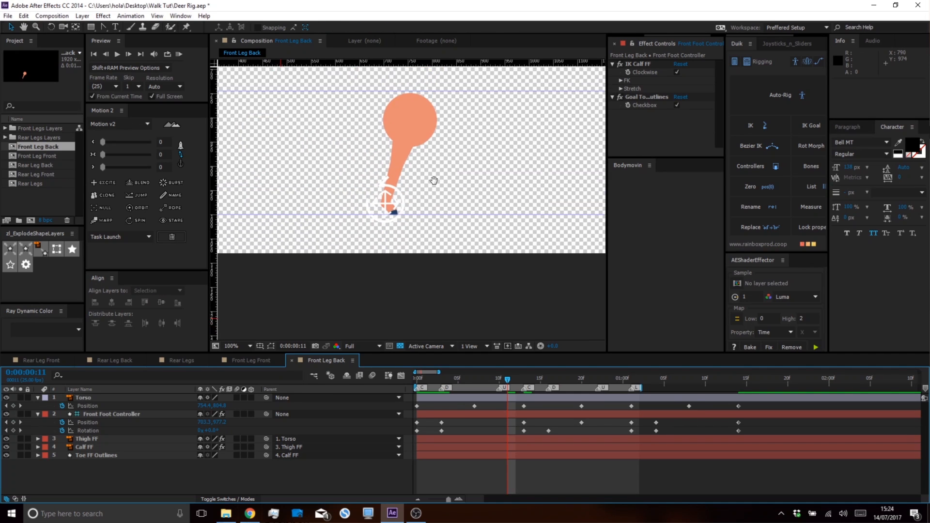
{"action": "left_click", "coordinate": [178, 54]}
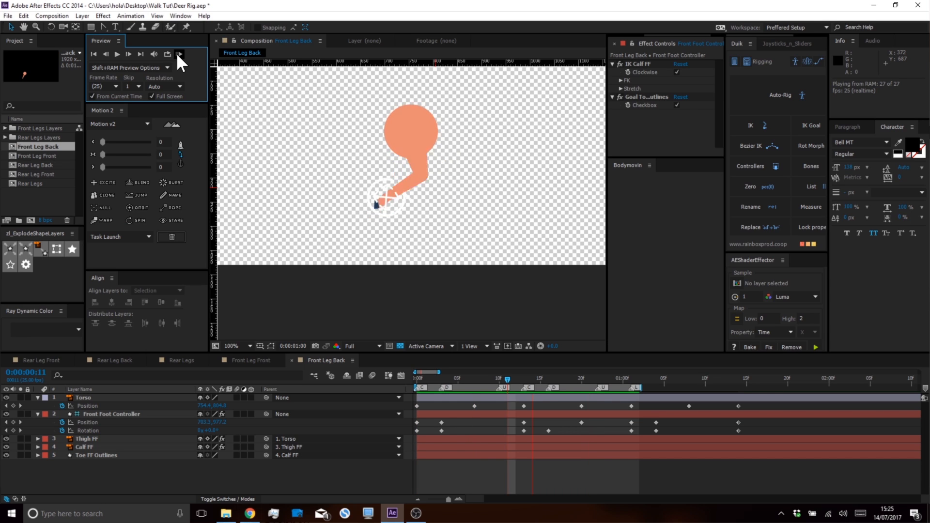
{"action": "left_click", "coordinate": [512, 499]}
{"action": "left_click", "coordinate": [484, 466]}
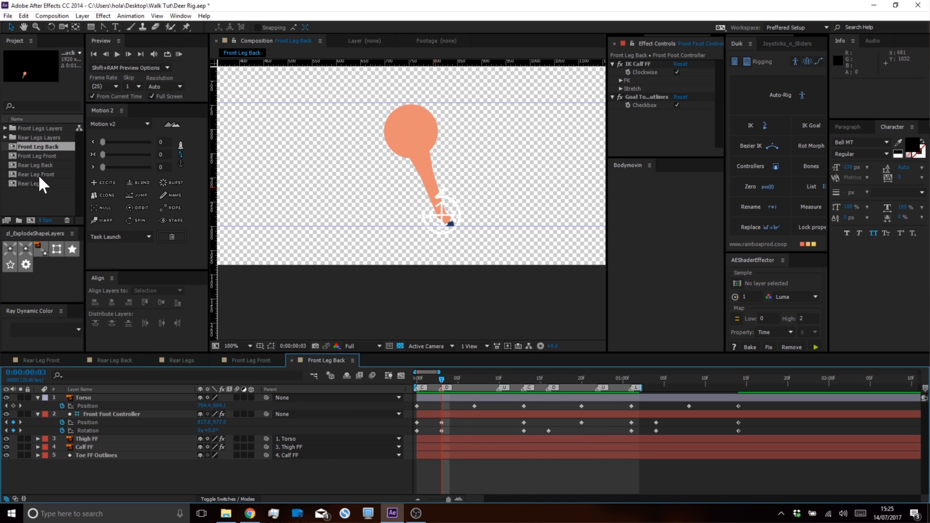
Copy the Fill effect from Rear Leg Back's Thigh BF layer onto Torso, Front Foot Controller, Thigh FF and Calf FF in Front Leg Back
{"action": "left_click", "coordinate": [127, 360]}
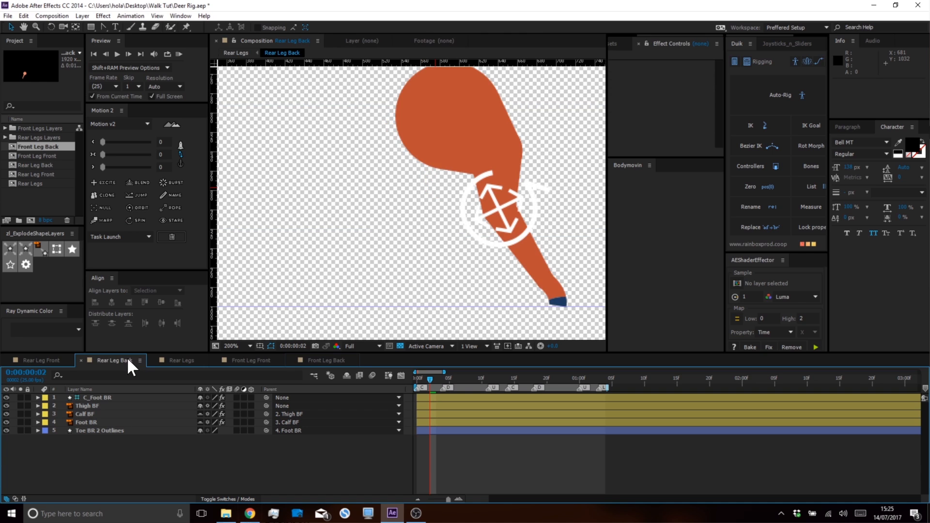
{"action": "left_click", "coordinate": [104, 406]}
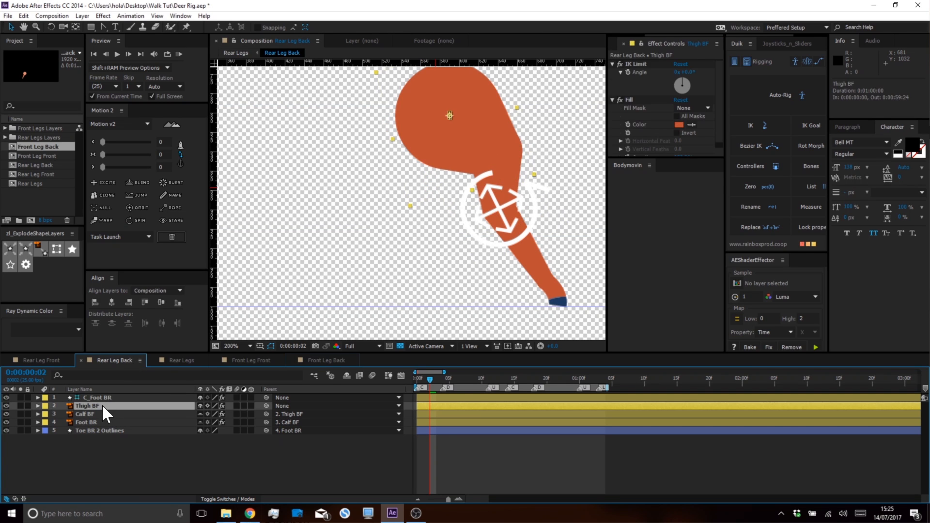
{"action": "left_click", "coordinate": [630, 97]}
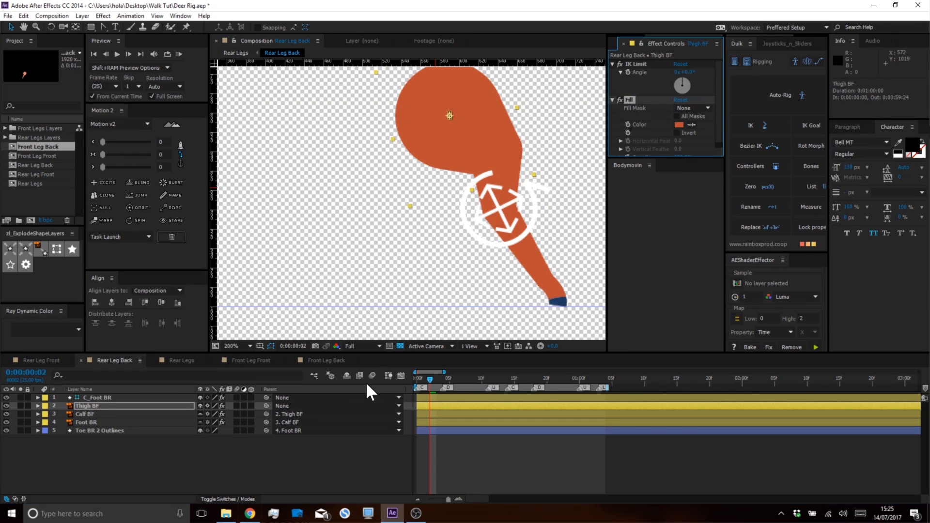
{"action": "left_click", "coordinate": [321, 361]}
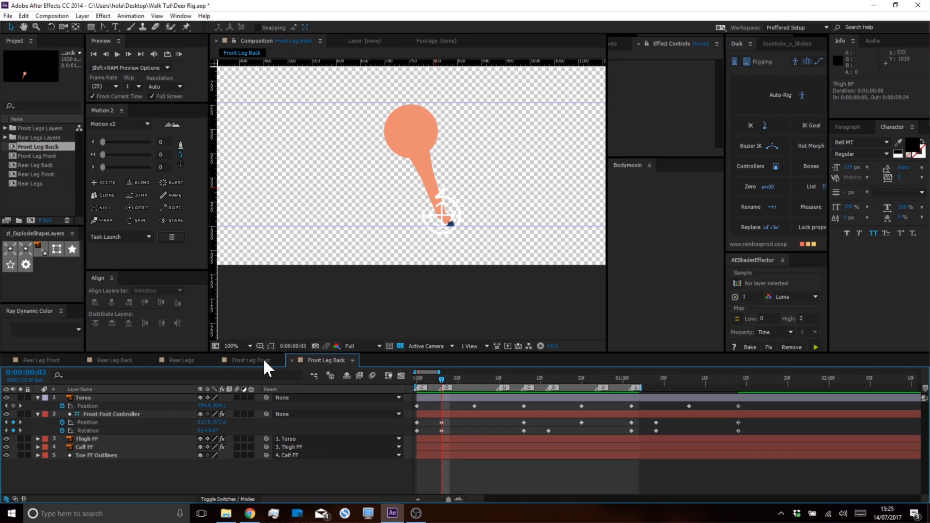
{"action": "left_click", "coordinate": [103, 397]}
{"action": "left_click", "coordinate": [102, 436], "text": "shift"}
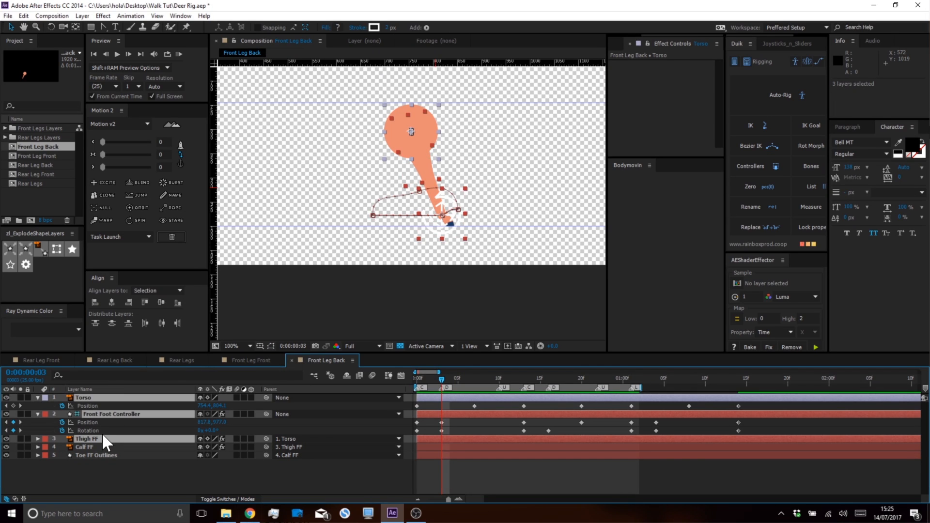
{"action": "left_click", "coordinate": [101, 446], "text": "shift"}
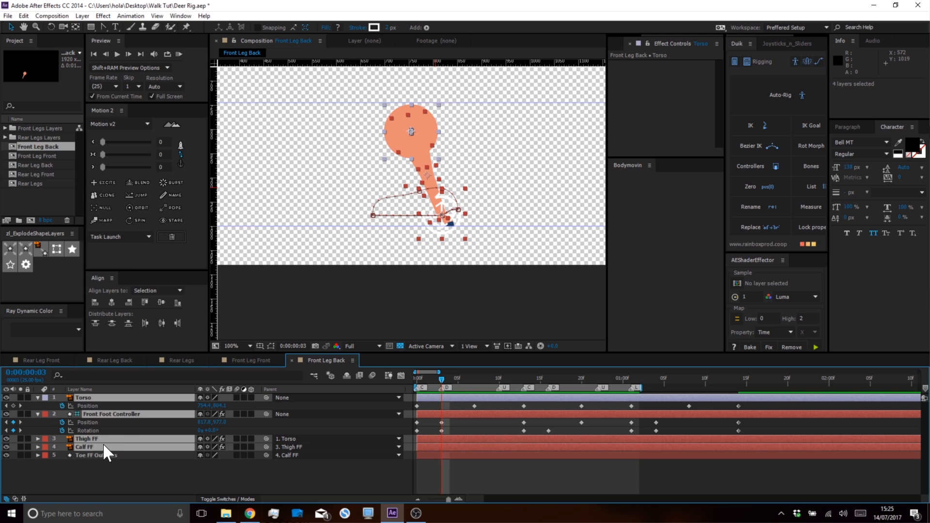
{"action": "key", "text": "ctrl+alt+shift+e"}
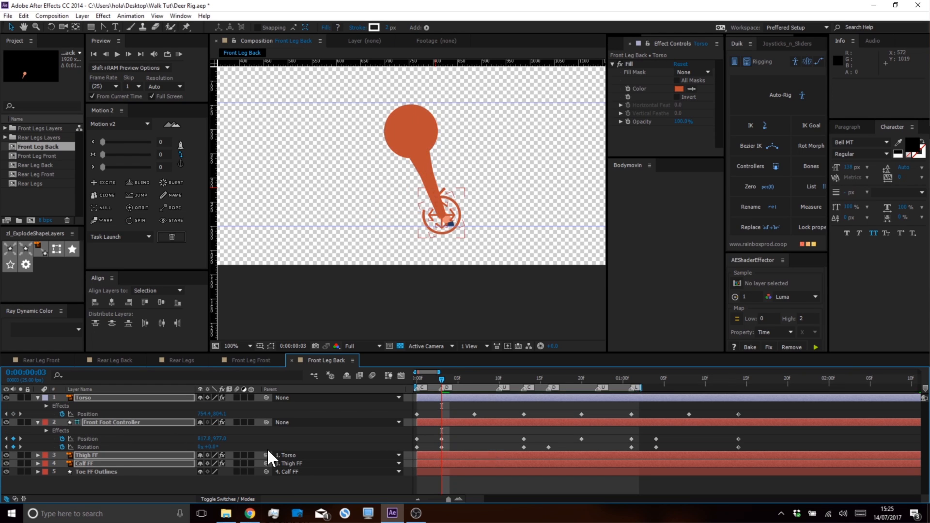
Set the shape fill colour of Group 2 and Group 3 in the Toe FF Outlines layer to BC4D33
{"action": "left_click", "coordinate": [40, 480]}
{"action": "left_click", "coordinate": [37, 471]}
{"action": "left_click", "coordinate": [46, 481]}
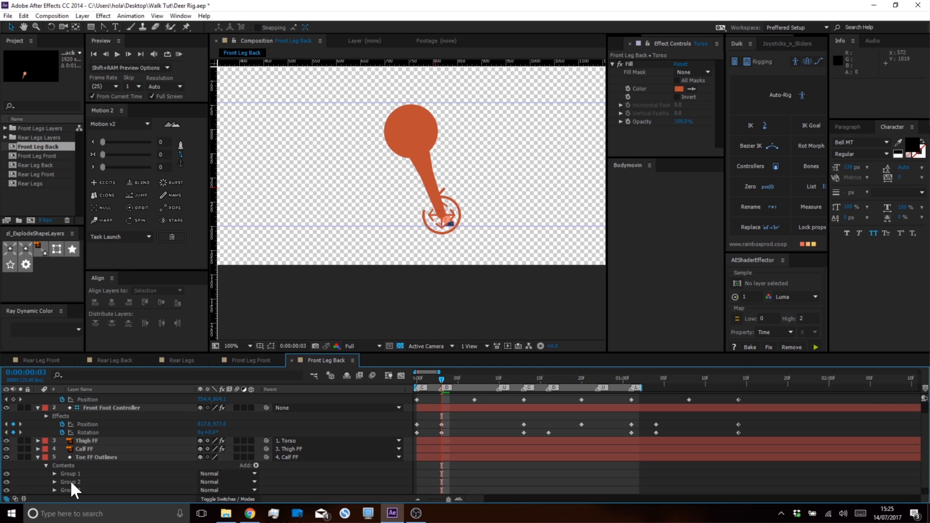
{"action": "left_click", "coordinate": [71, 482]}
{"action": "left_click", "coordinate": [77, 489], "text": "shift"}
{"action": "scroll", "coordinate": [458, 209], "scroll_direction": "up", "scroll_amount": 4}
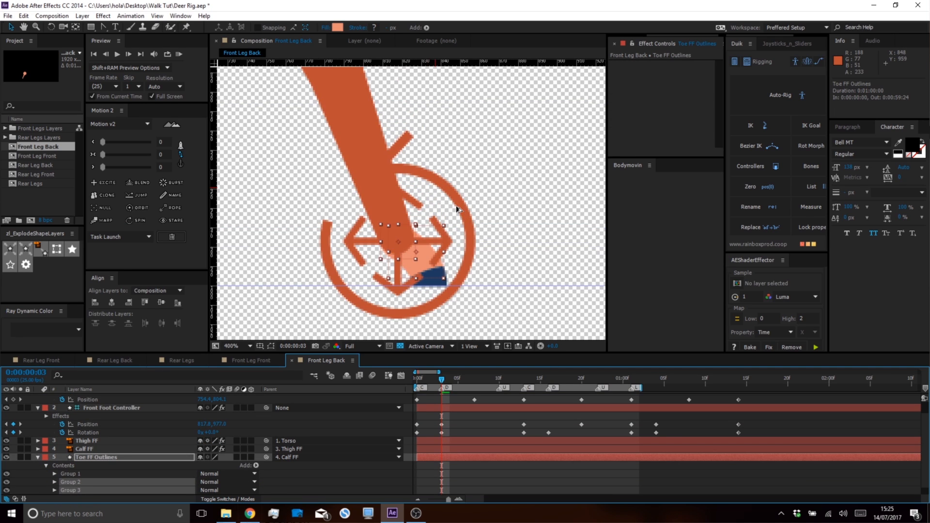
{"action": "left_click", "coordinate": [338, 28]}
{"action": "type", "text": "BC4D33"}
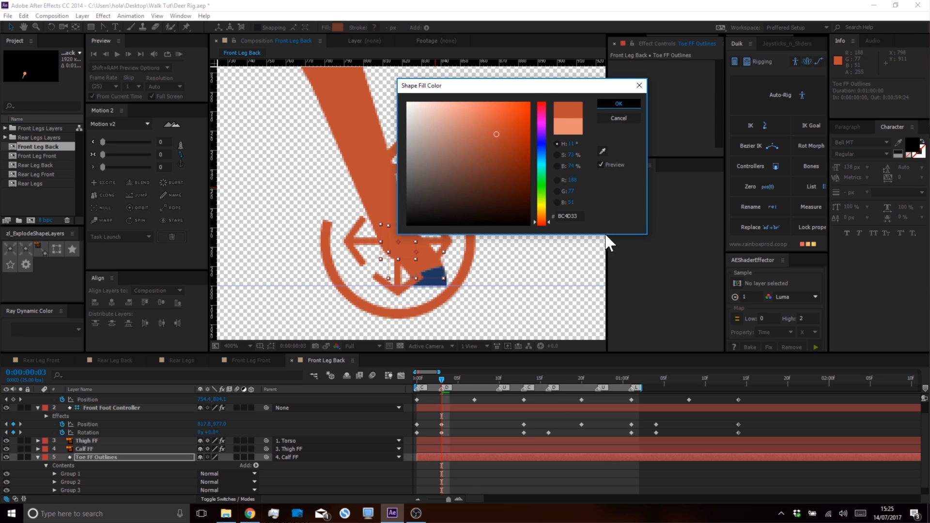
{"action": "key", "text": "Return"}
Collapse the contents of the Toe FF Outlines layer and deselect it to show the whole leg
{"action": "left_click", "coordinate": [95, 457]}
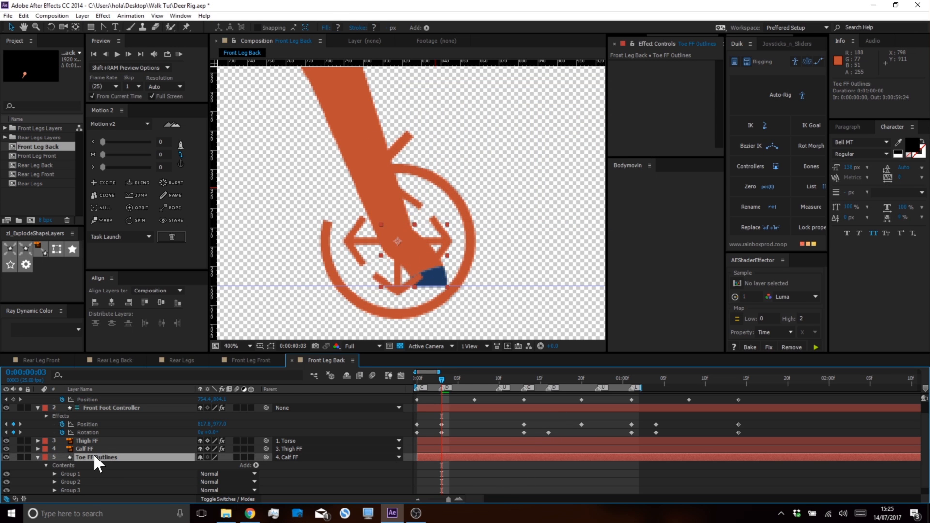
{"action": "key", "text": "u"}
{"action": "left_click", "coordinate": [512, 440]}
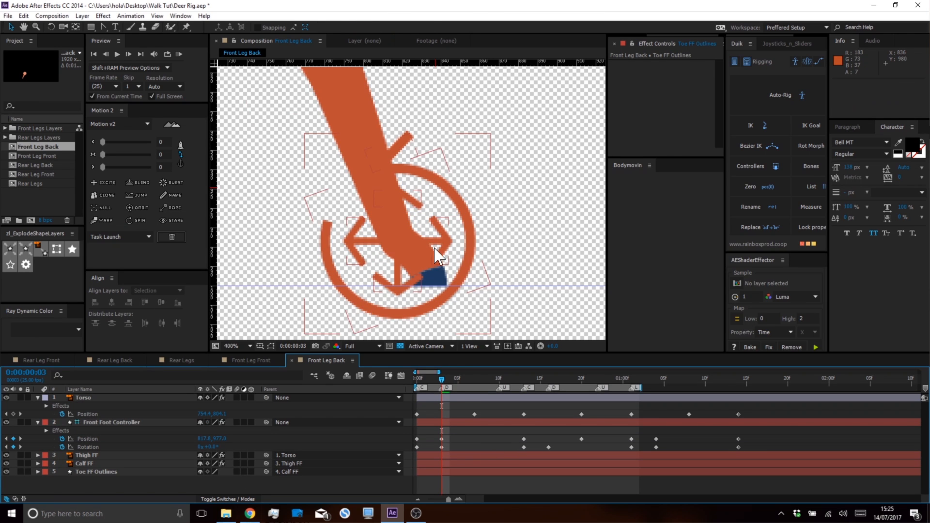
{"action": "scroll", "coordinate": [438, 256], "scroll_direction": "down", "scroll_amount": 4}
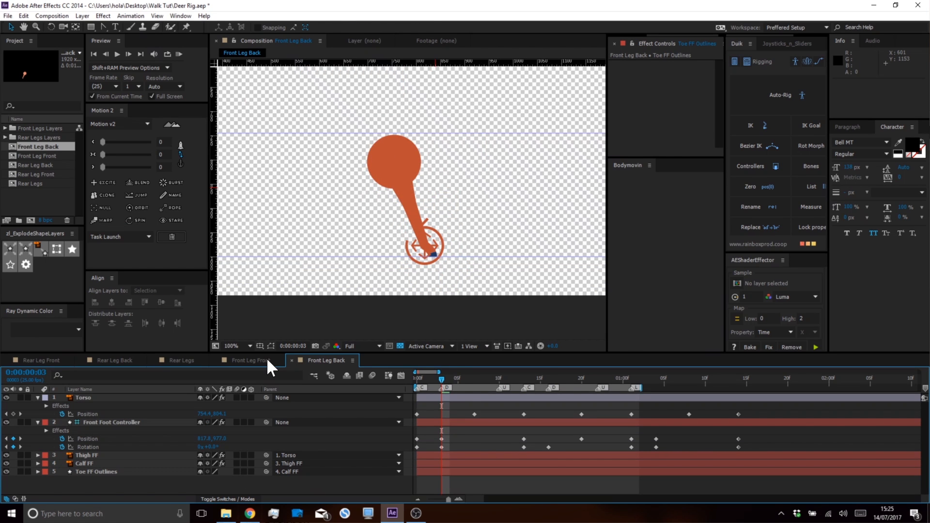
Scrub the recoloured leg to 0:00:00:01, and open the Rear Legs composition with no layer selected
{"action": "left_click", "coordinate": [28, 186]}
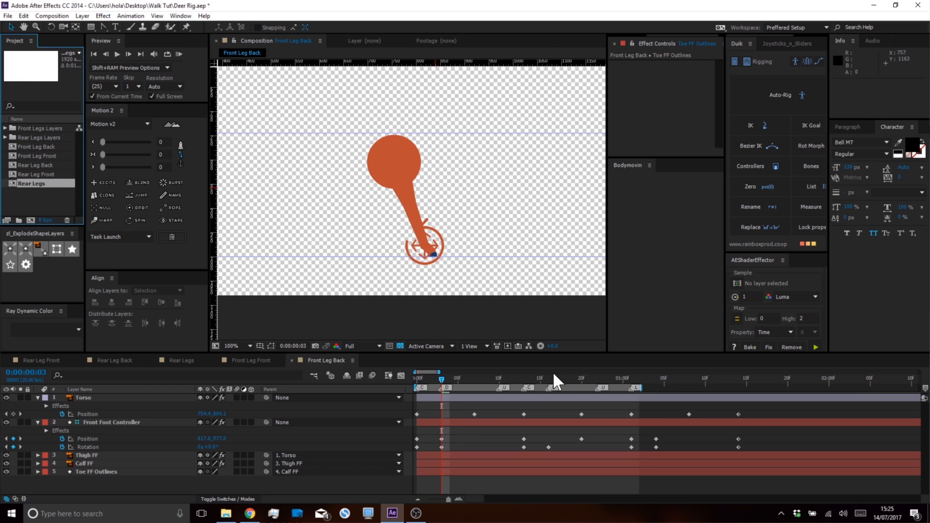
{"action": "left_click", "coordinate": [460, 405]}
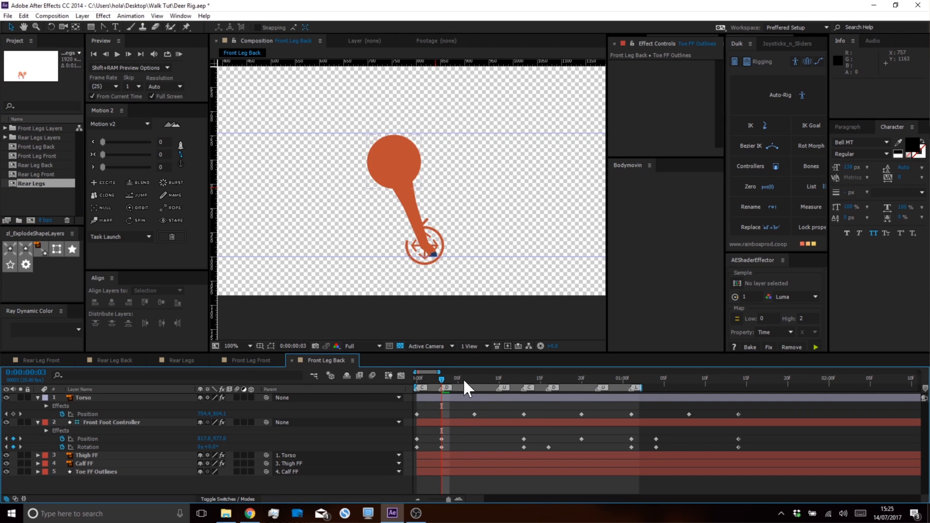
{"action": "left_click_drag", "start_coordinate": [444, 379], "coordinate": [425, 394]}
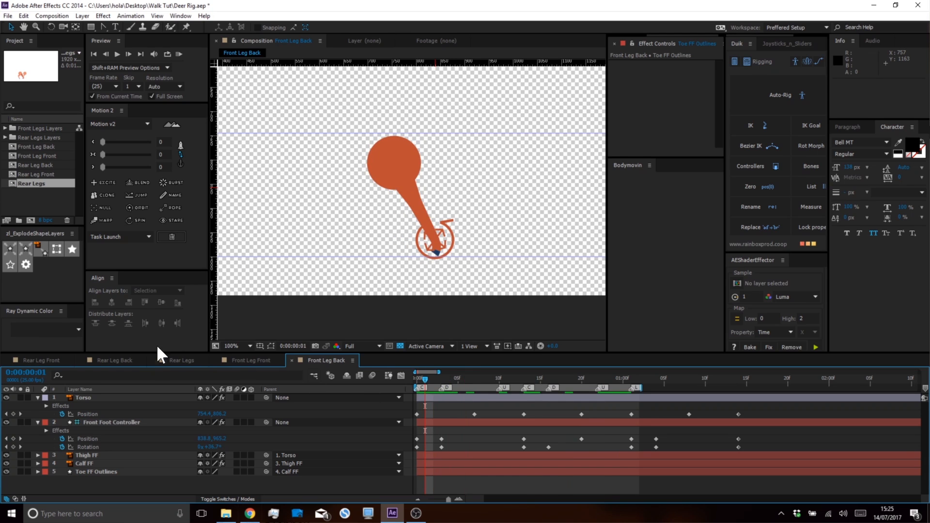
{"action": "left_click", "coordinate": [98, 358]}
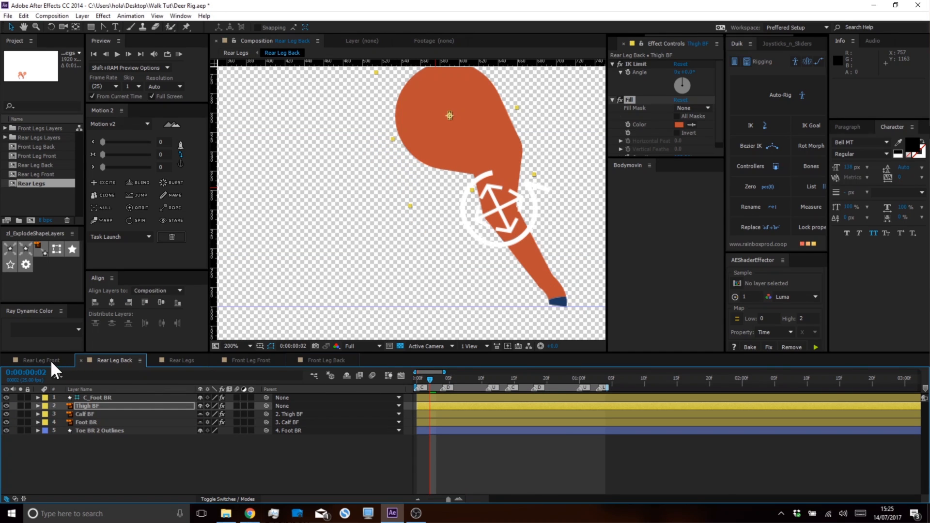
{"action": "left_click", "coordinate": [50, 360]}
{"action": "left_click", "coordinate": [187, 358]}
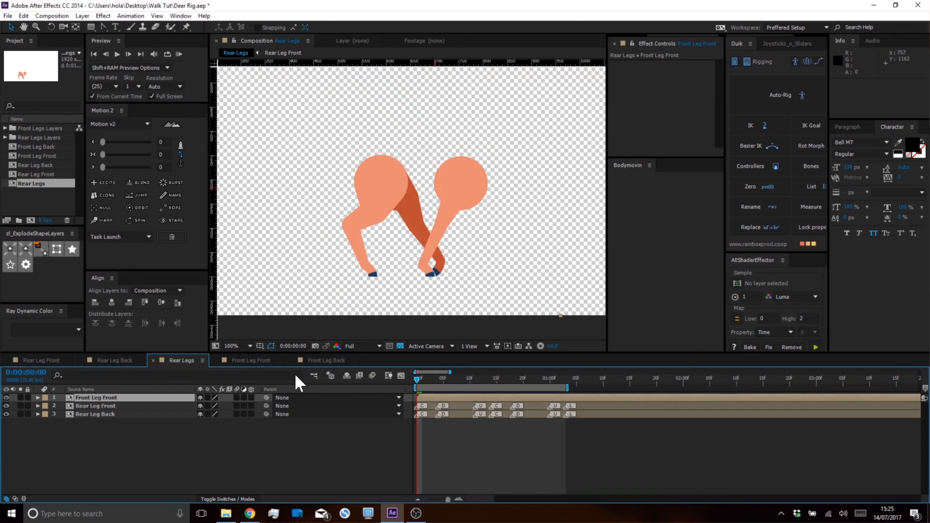
{"action": "left_click_drag", "start_coordinate": [417, 376], "coordinate": [320, 382]}
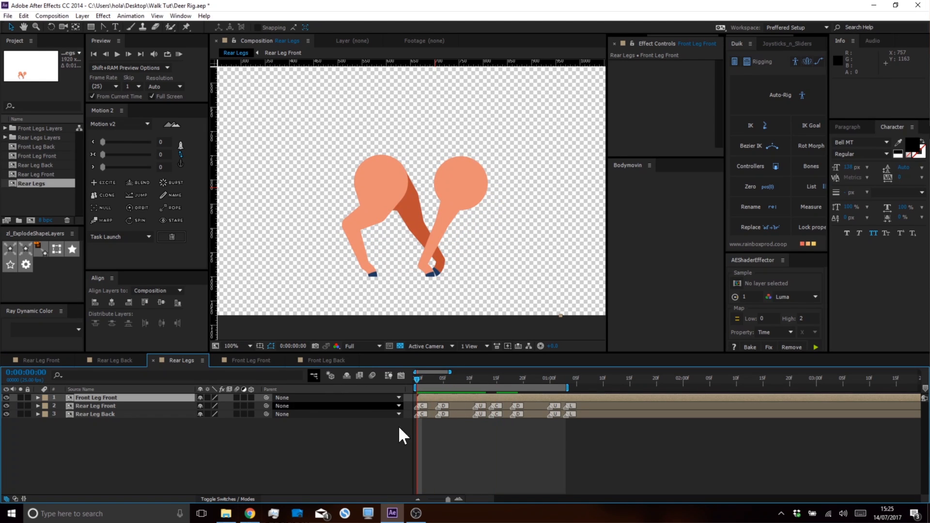
{"action": "left_click", "coordinate": [447, 464]}
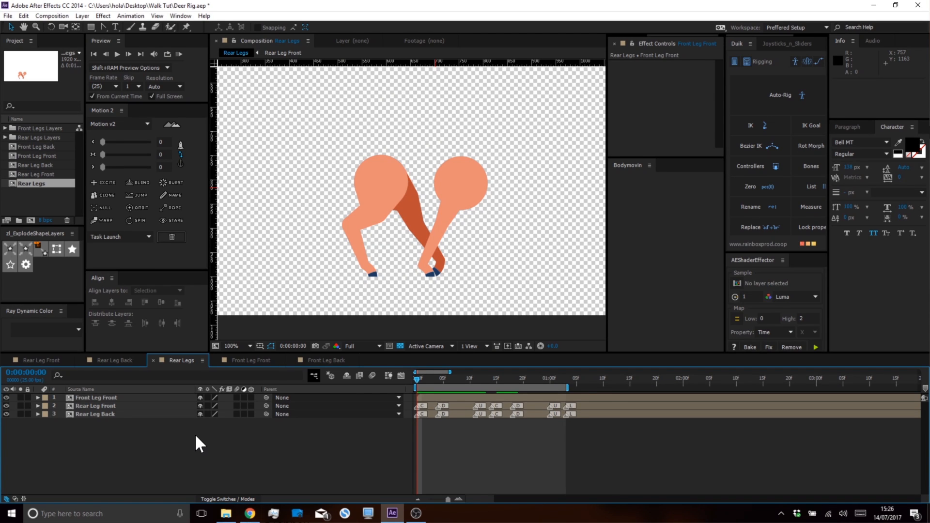
Rename the Rear Legs composition as Front Legs
{"action": "left_click", "coordinate": [36, 182]}
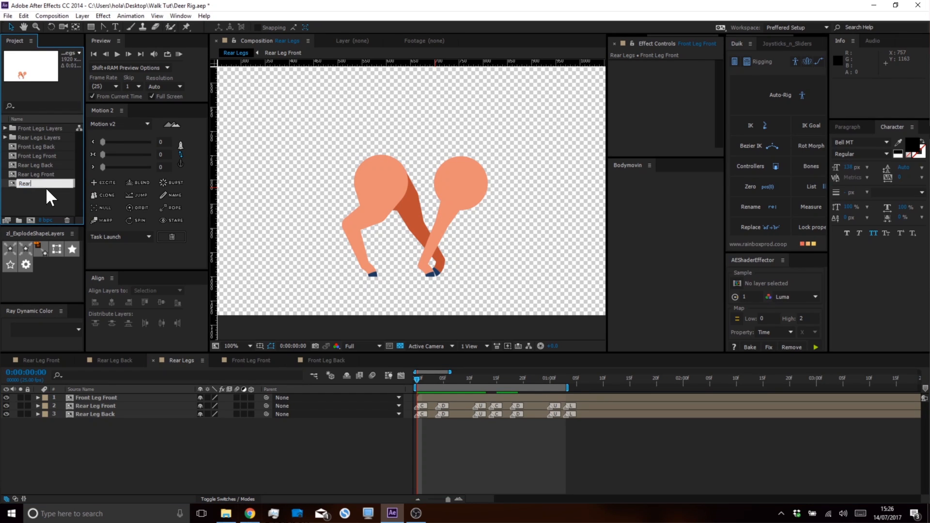
{"action": "type", "text": "Front Legs"}
{"action": "key", "text": "Return"}
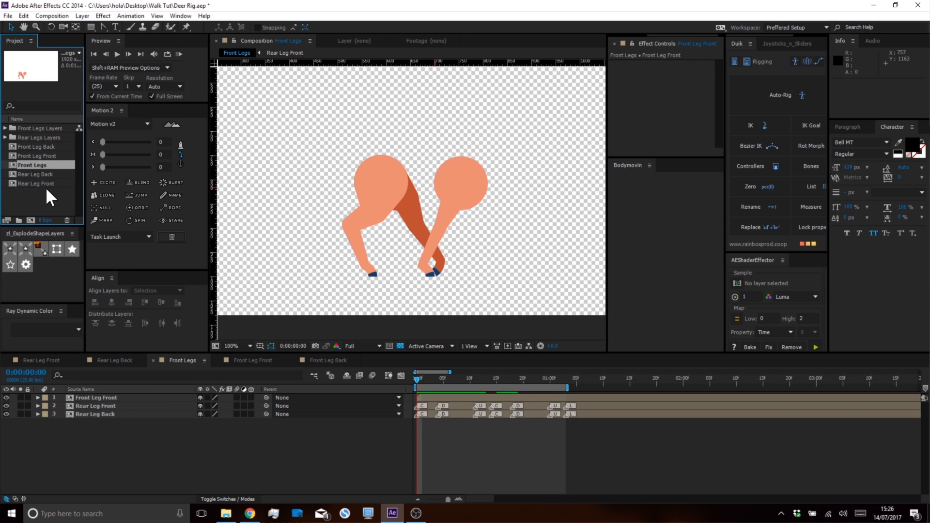
{"action": "left_click", "coordinate": [41, 201]}
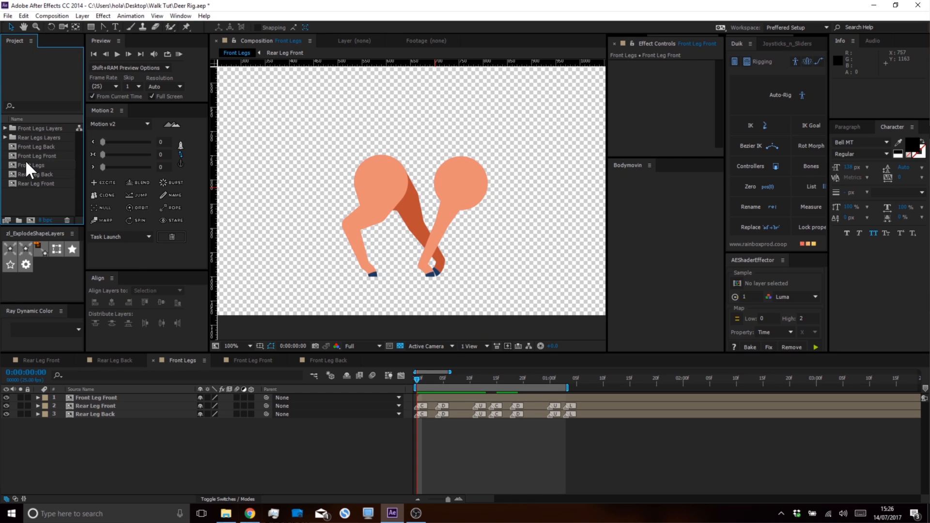
Delete the Rear Leg Back layer from the Front Legs composition, and close the Front Leg Back and Rear Leg Back compositions
{"action": "left_click", "coordinate": [94, 414]}
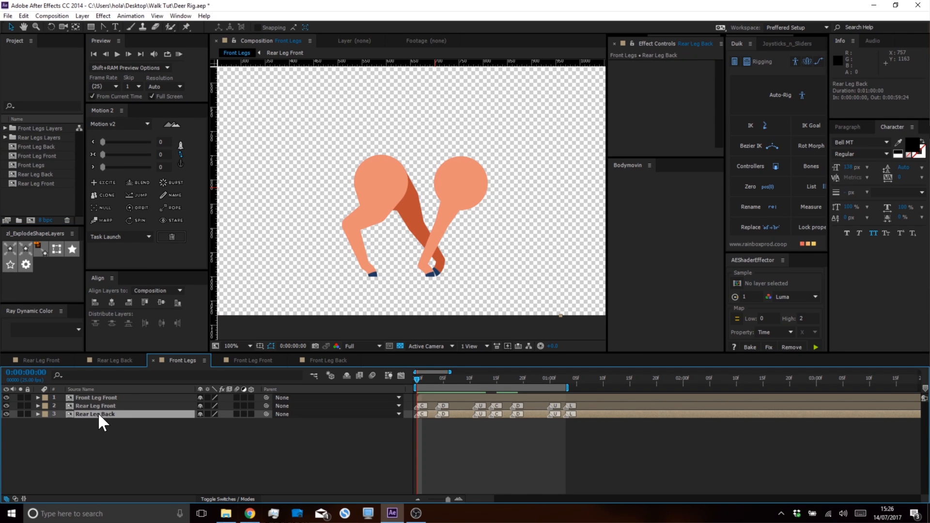
{"action": "key", "text": "Delete"}
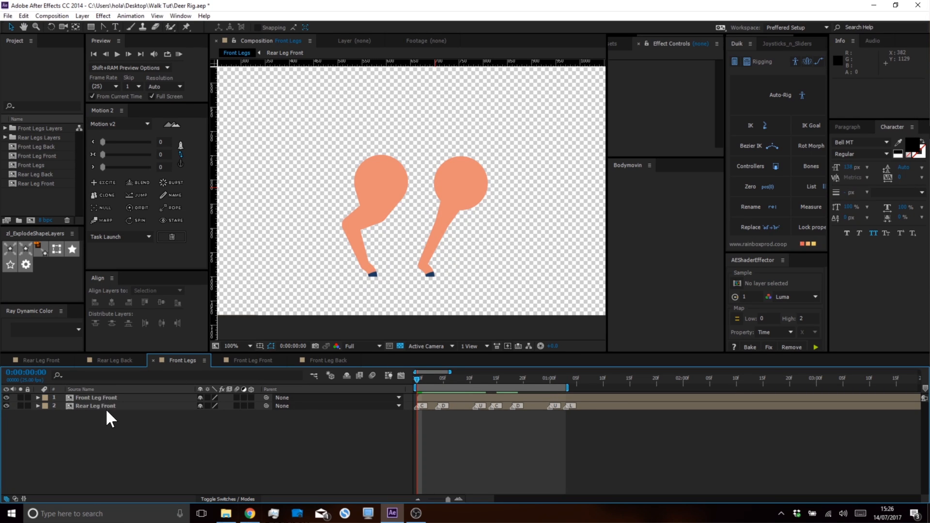
{"action": "left_click", "coordinate": [339, 360]}
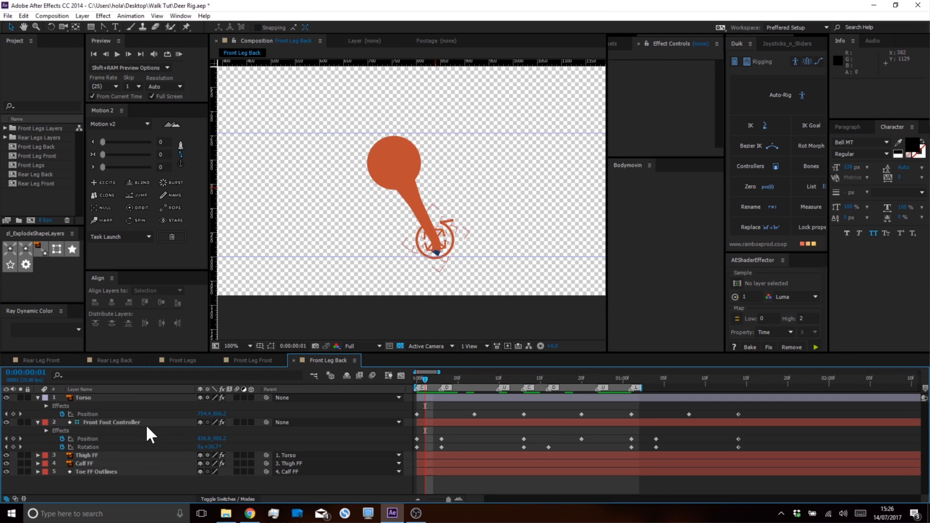
{"action": "left_click", "coordinate": [80, 395]}
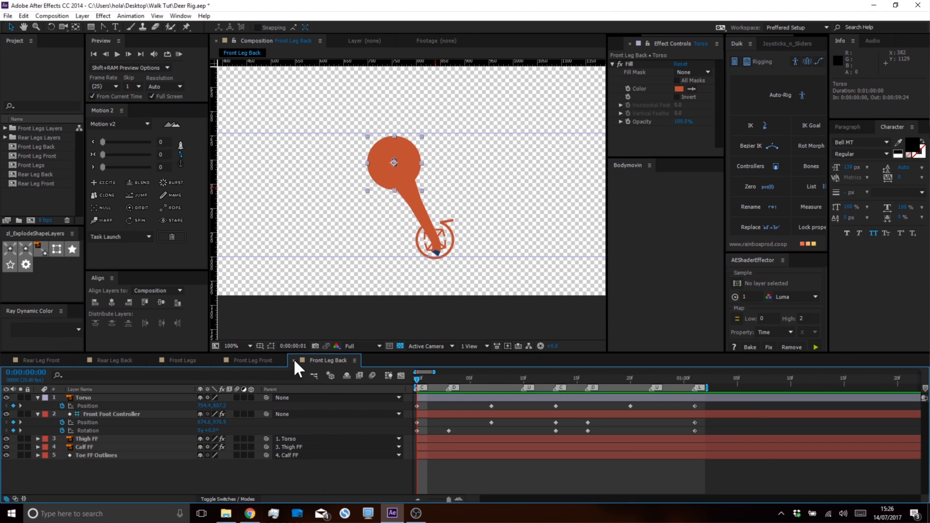
{"action": "left_click", "coordinate": [294, 360]}
{"action": "left_click", "coordinate": [176, 360]}
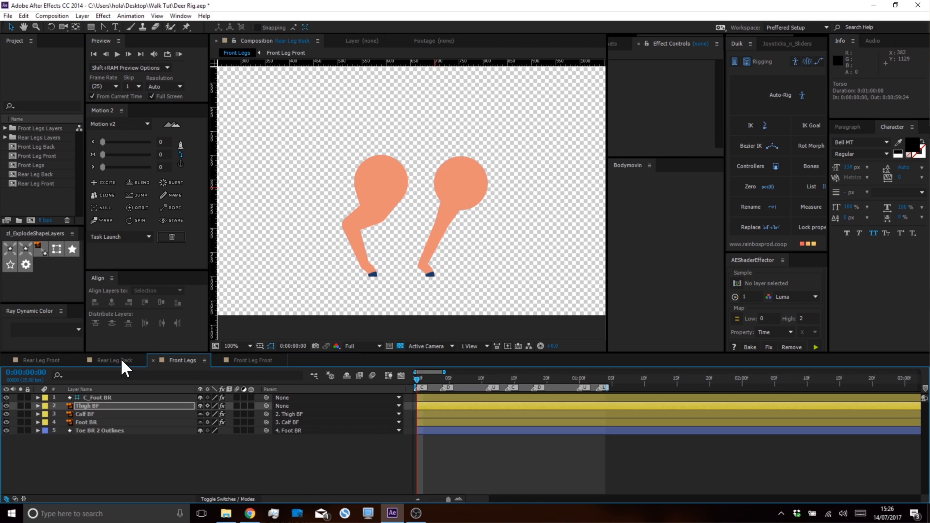
{"action": "left_click", "coordinate": [115, 360]}
{"action": "left_click", "coordinate": [80, 361]}
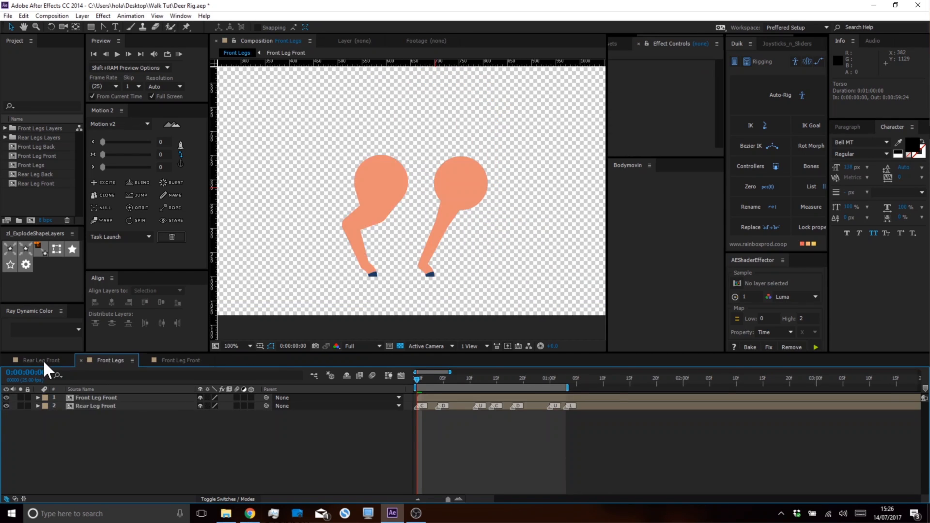
Replace the nested leg compositions in Front Legs with copies of all five layers from the Rear Leg Front composition
{"action": "left_click", "coordinate": [43, 360]}
{"action": "left_click", "coordinate": [99, 398]}
{"action": "left_click", "coordinate": [93, 463], "text": "shift"}
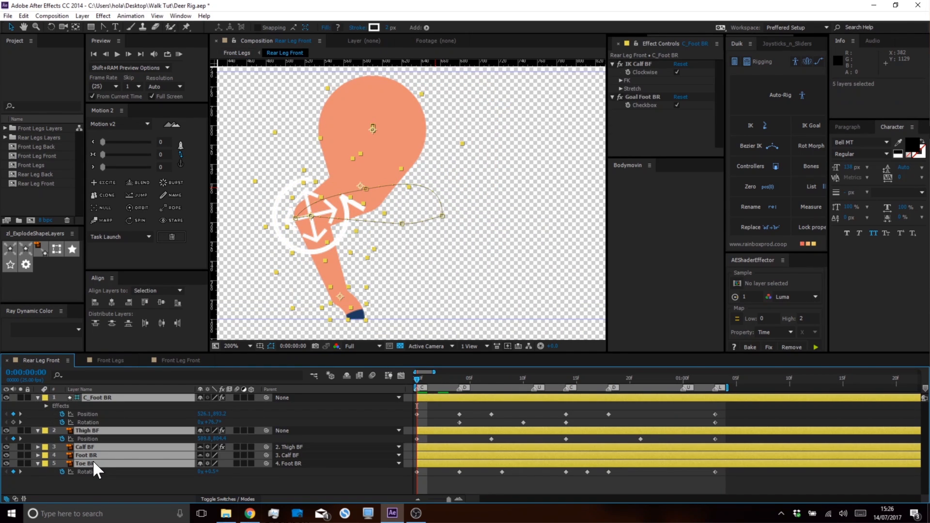
{"action": "key", "text": "ctrl+c"}
{"action": "left_click", "coordinate": [99, 360]}
{"action": "key", "text": "ctrl+v"}
{"action": "left_click", "coordinate": [107, 447]}
{"action": "left_click", "coordinate": [106, 441], "text": "shift"}
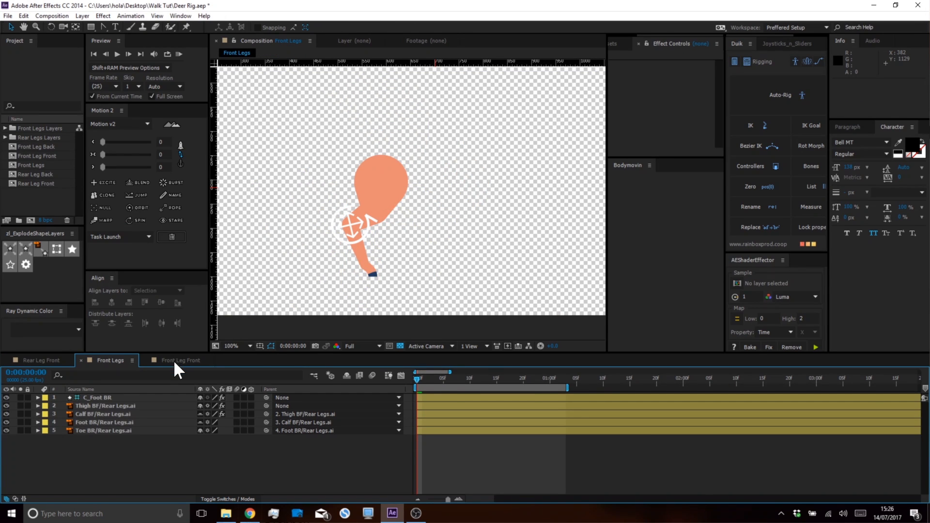
Copy all five layers of the Front Leg Front composition into the Front Legs composition
{"action": "left_click", "coordinate": [179, 360]}
{"action": "left_click", "coordinate": [88, 397]}
{"action": "left_click", "coordinate": [89, 455], "text": "shift"}
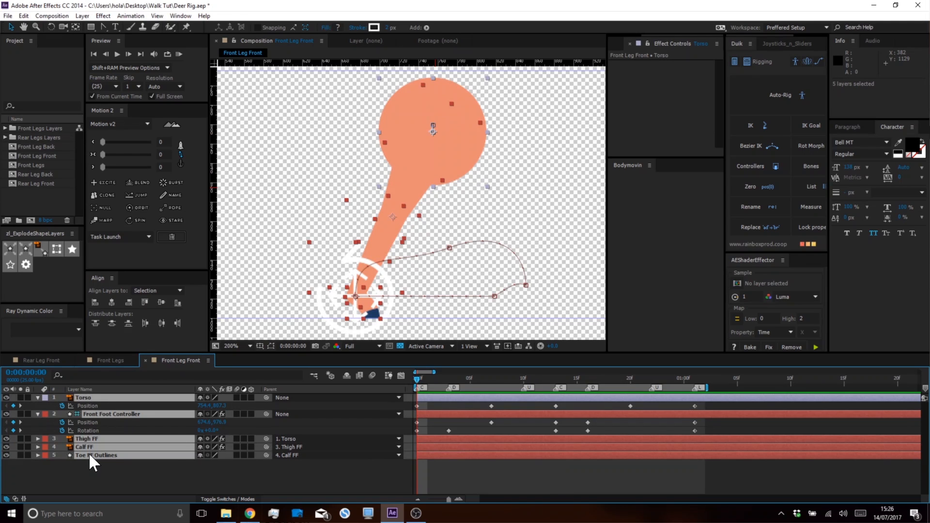
{"action": "key", "text": "ctrl+c"}
{"action": "left_click", "coordinate": [92, 362]}
{"action": "key", "text": "ctrl+v"}
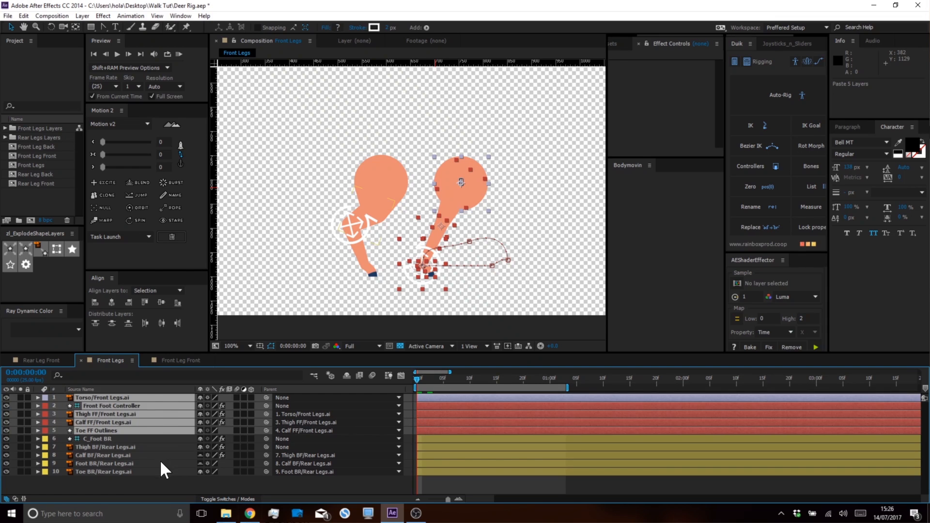
Set the label colour of the five pasted front-leg layers to Red and deselect them
{"action": "left_click", "coordinate": [45, 398]}
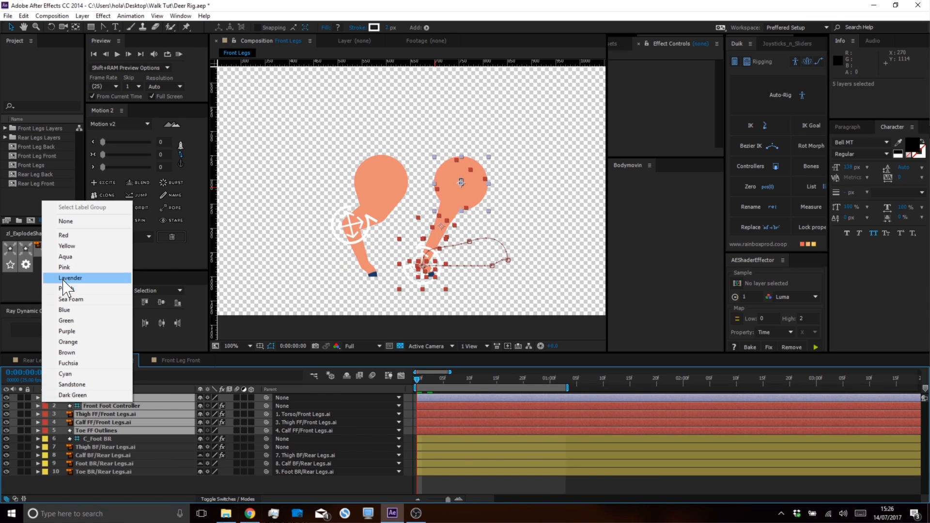
{"action": "left_click", "coordinate": [68, 235]}
{"action": "left_click", "coordinate": [77, 487]}
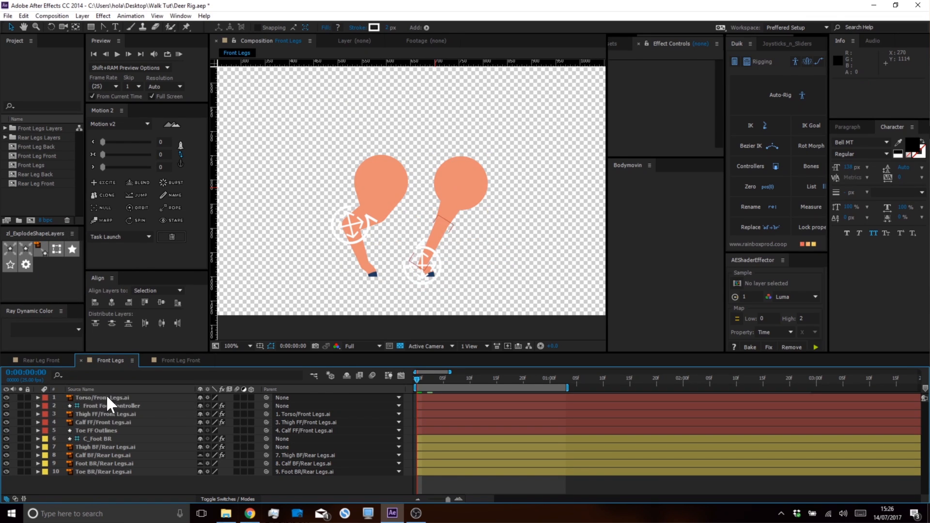
{"action": "left_click", "coordinate": [109, 395]}
{"action": "left_click", "coordinate": [99, 439]}
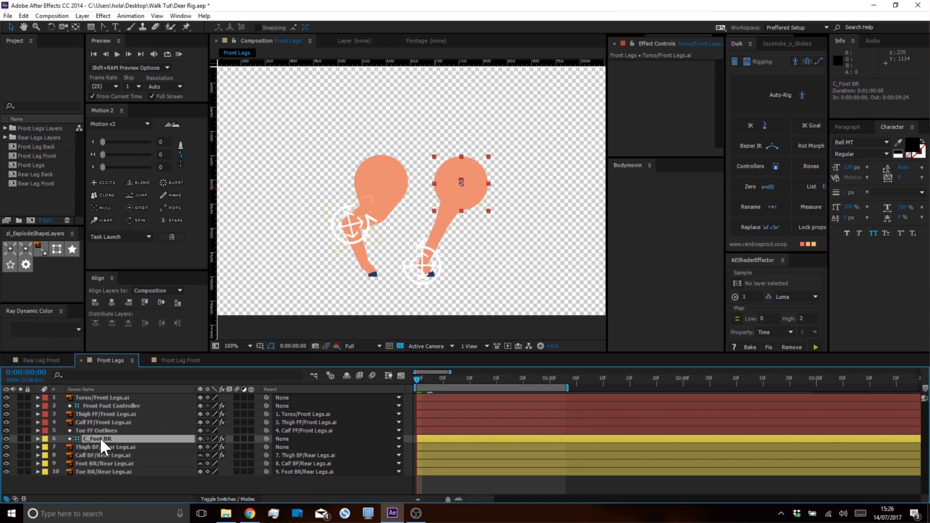
{"action": "left_click", "coordinate": [118, 483]}
Reveal the keyframes of the five front-leg layers and clone all of them at 0:00:01:01
{"action": "left_click_drag", "start_coordinate": [416, 374], "coordinate": [344, 355]}
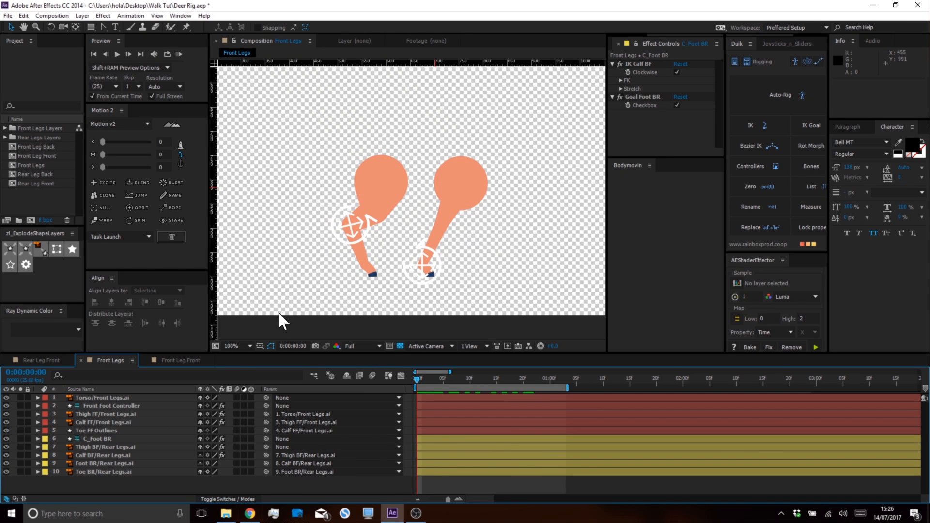
{"action": "left_click_drag", "start_coordinate": [416, 379], "coordinate": [512, 401]}
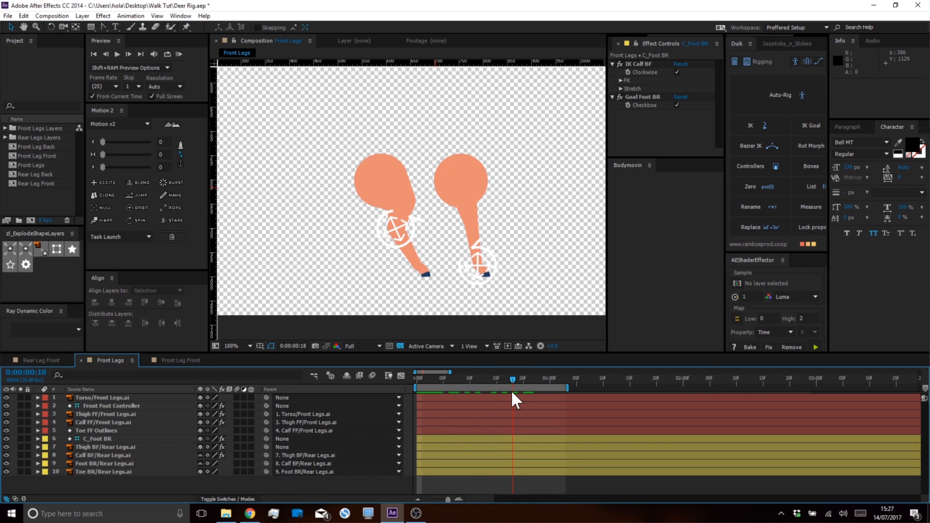
{"action": "left_click", "coordinate": [467, 272]}
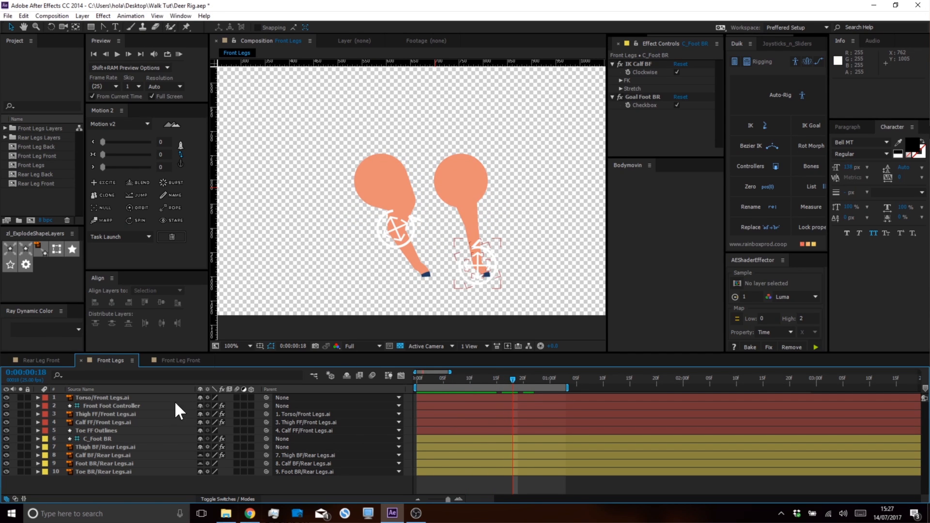
{"action": "left_click", "coordinate": [107, 427]}
{"action": "left_click", "coordinate": [110, 394], "text": "shift"}
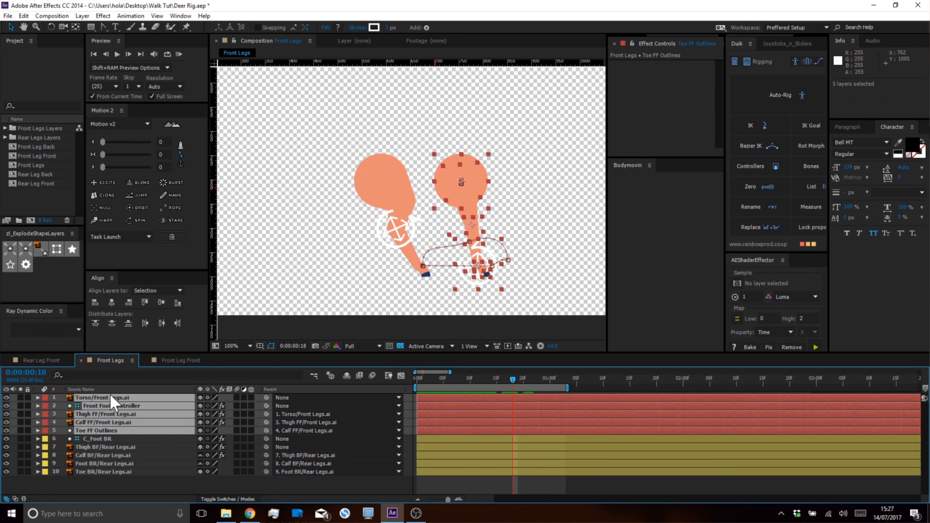
{"action": "key", "text": "u"}
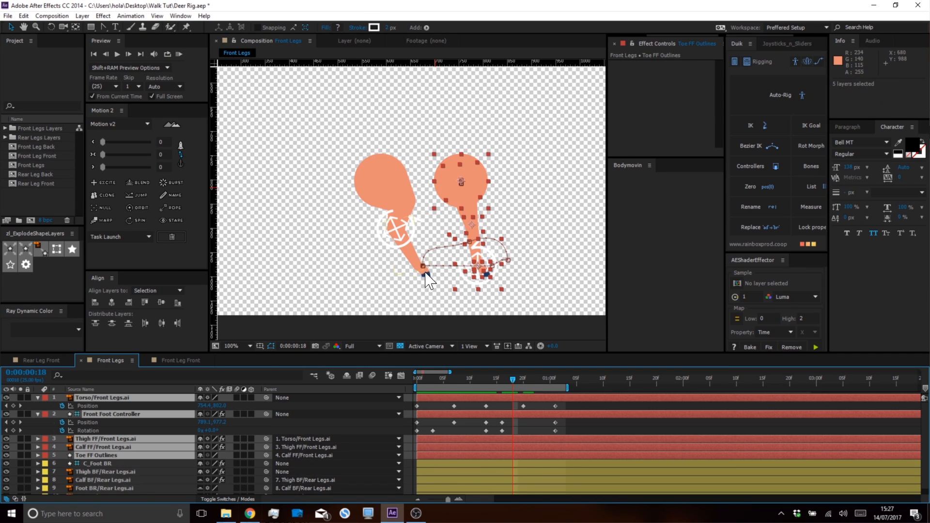
{"action": "left_click_drag", "start_coordinate": [506, 377], "coordinate": [410, 439]}
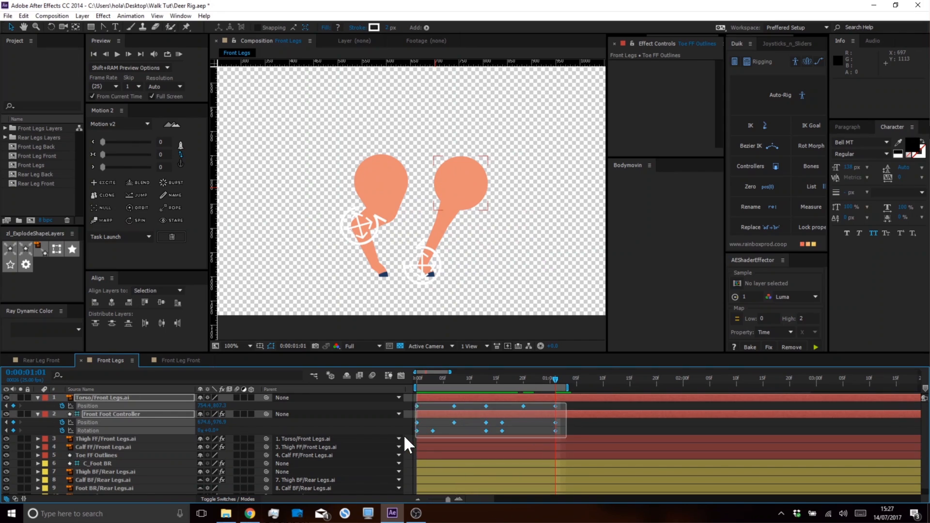
{"action": "left_click", "coordinate": [105, 194]}
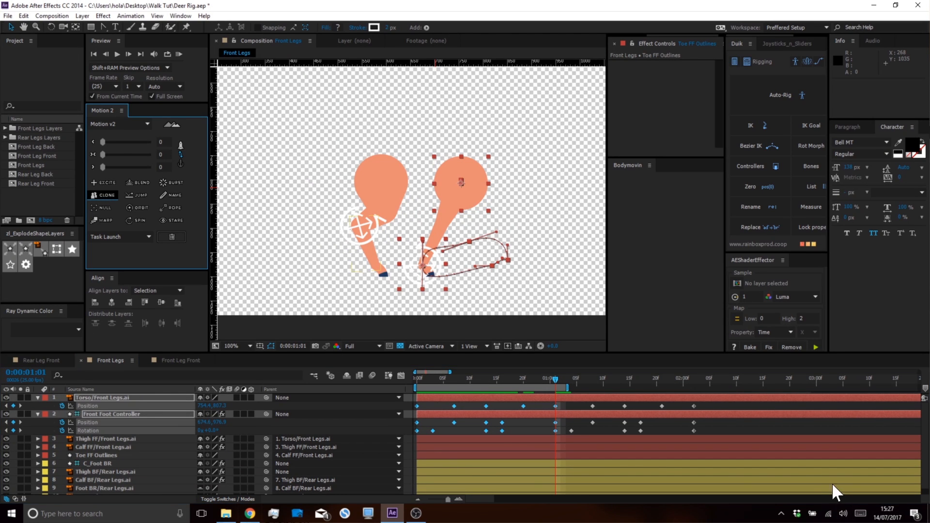
Shift the original front-leg keyframes 13 frames earlier so the frame 13 pose starts at 0:00:00:00, and scrub through the motion
{"action": "left_click", "coordinate": [486, 378]}
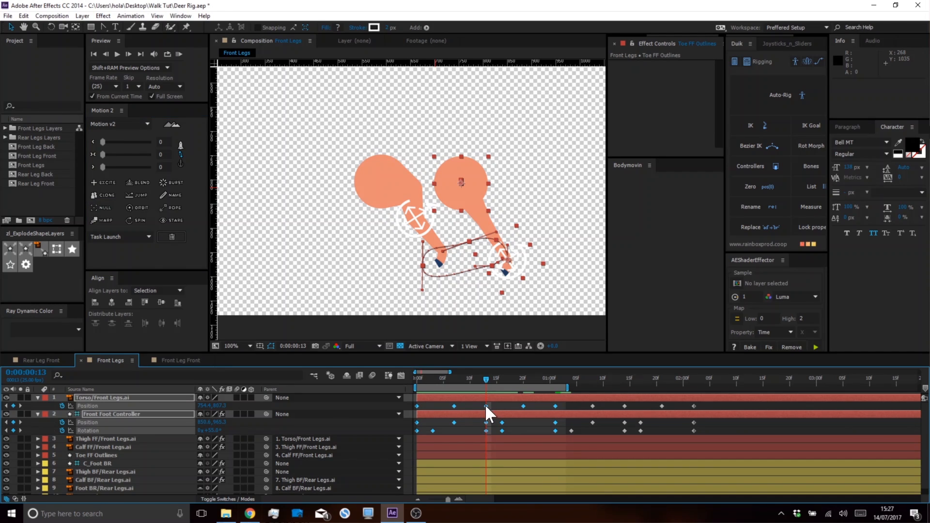
{"action": "left_click_drag", "start_coordinate": [484, 376], "coordinate": [418, 380]}
{"action": "left_click_drag", "start_coordinate": [483, 403], "coordinate": [417, 403]}
{"action": "left_click", "coordinate": [430, 402]}
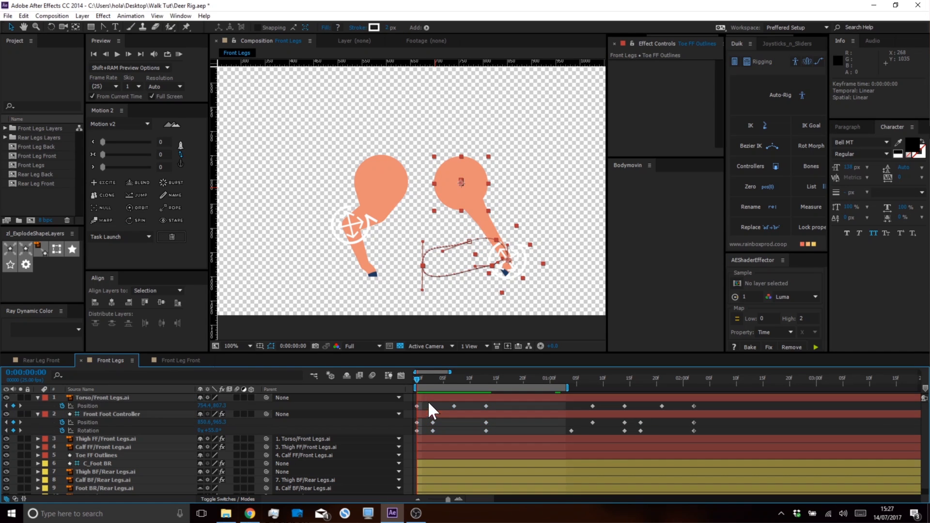
{"action": "left_click_drag", "start_coordinate": [418, 377], "coordinate": [606, 431]}
{"action": "key", "text": "Home"}
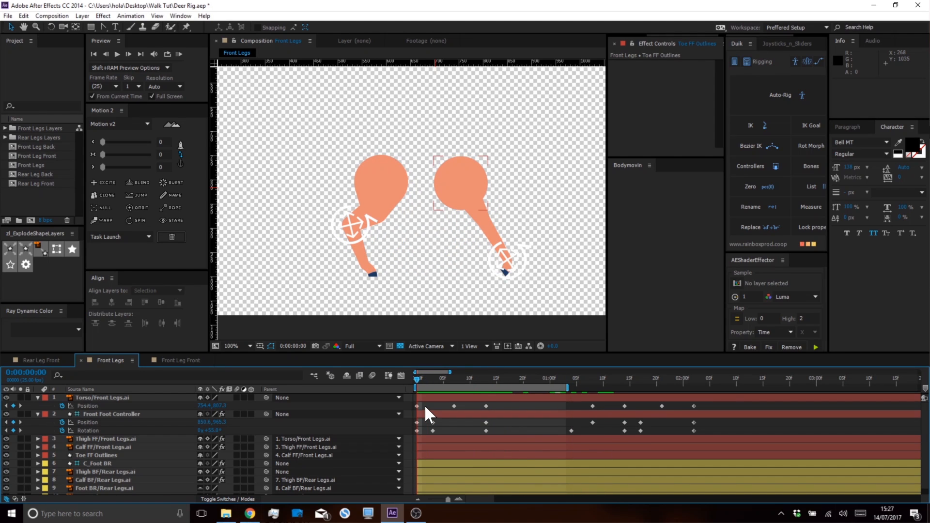
Straighten the lower edge of the Front Foot Controller's motion path by pulling the rear point's downward handle level with the ground line
{"action": "left_click", "coordinate": [418, 405]}
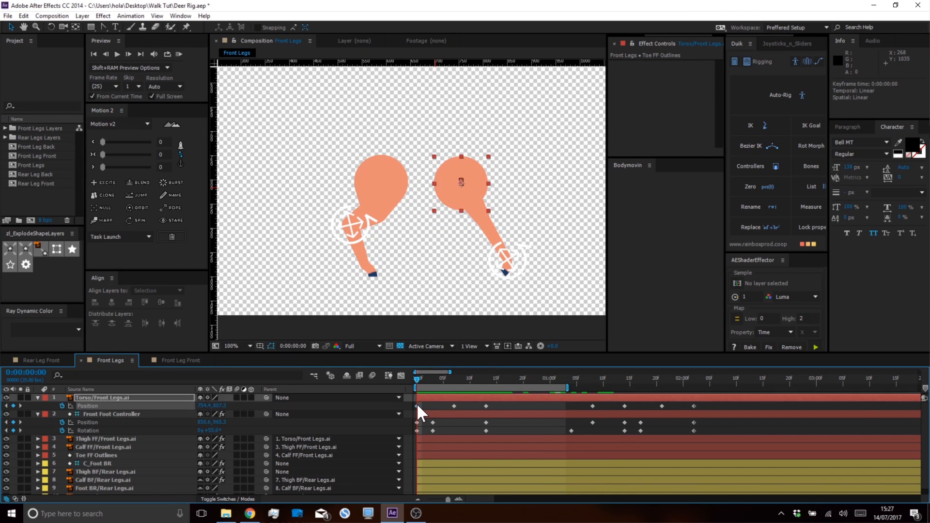
{"action": "left_click", "coordinate": [91, 421]}
{"action": "scroll", "coordinate": [416, 297], "scroll_direction": "up", "scroll_amount": 2}
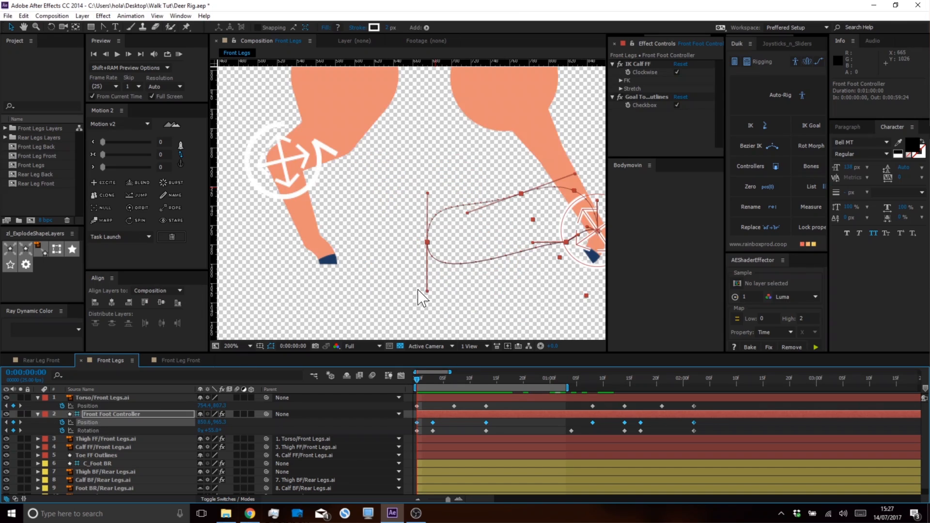
{"action": "left_click_drag", "start_coordinate": [428, 292], "coordinate": [462, 246]}
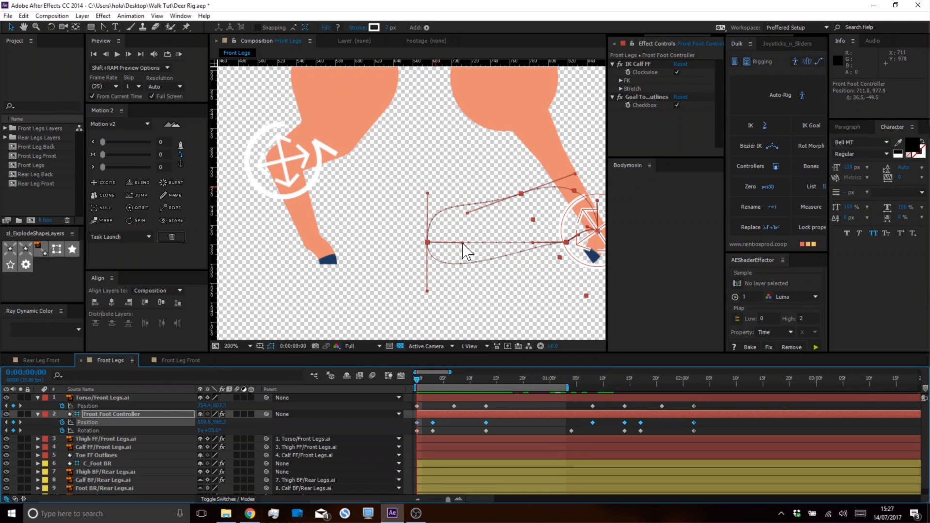
{"action": "left_click_drag", "start_coordinate": [428, 292], "coordinate": [427, 243]}
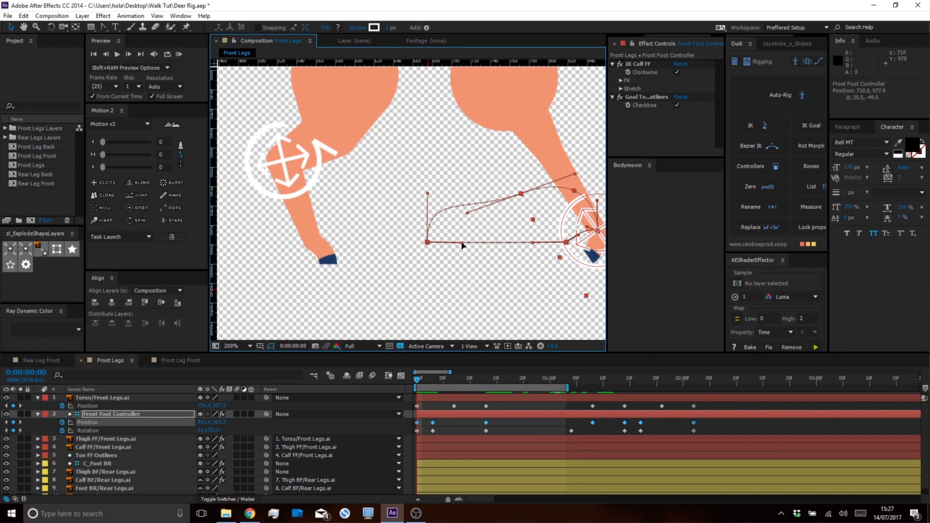
{"action": "left_click", "coordinate": [462, 398]}
{"action": "scroll", "coordinate": [503, 307], "scroll_direction": "down", "scroll_amount": 1}
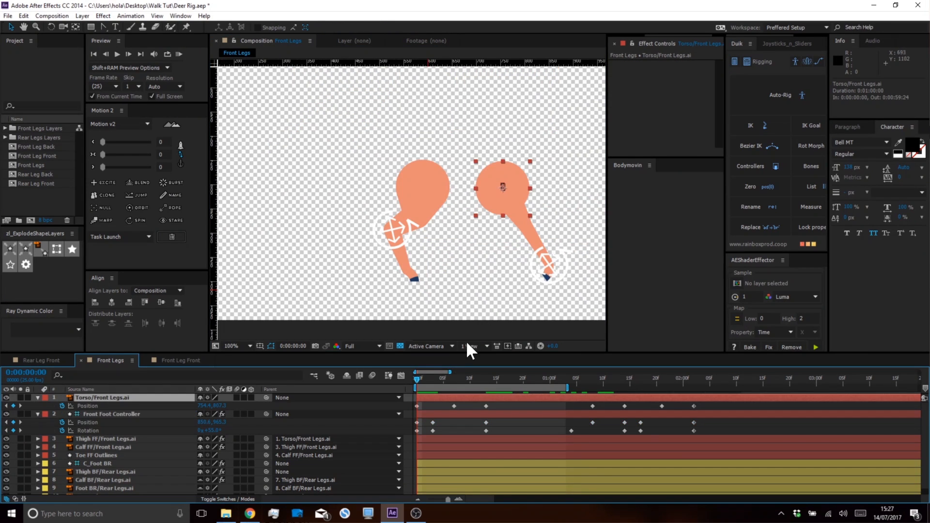
{"action": "mouse_move", "coordinate": [416, 378]}
{"action": "left_mouse_down"}
{"action": "mouse_move", "coordinate": [550, 383]}
{"action": "mouse_move", "coordinate": [393, 376]}
{"action": "mouse_move", "coordinate": [420, 377]}
{"action": "left_mouse_up"}
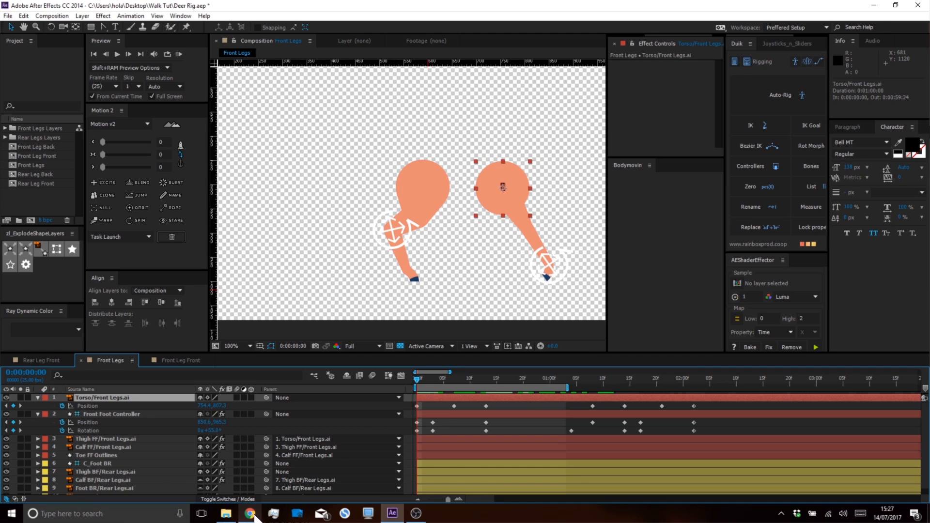
{"action": "left_click", "coordinate": [108, 414], "text": "shift"}
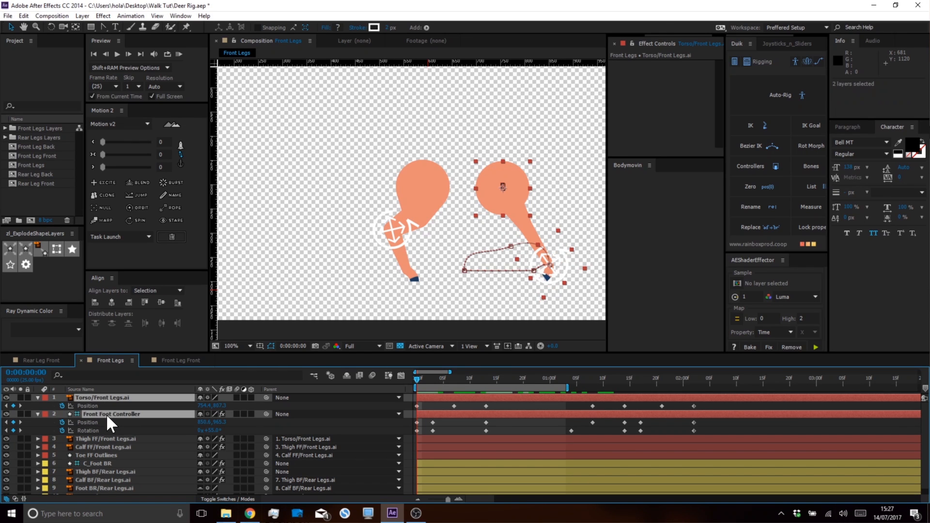
{"action": "left_click", "coordinate": [97, 455], "text": "shift"}
{"action": "left_click_drag", "start_coordinate": [463, 397], "coordinate": [464, 397]}
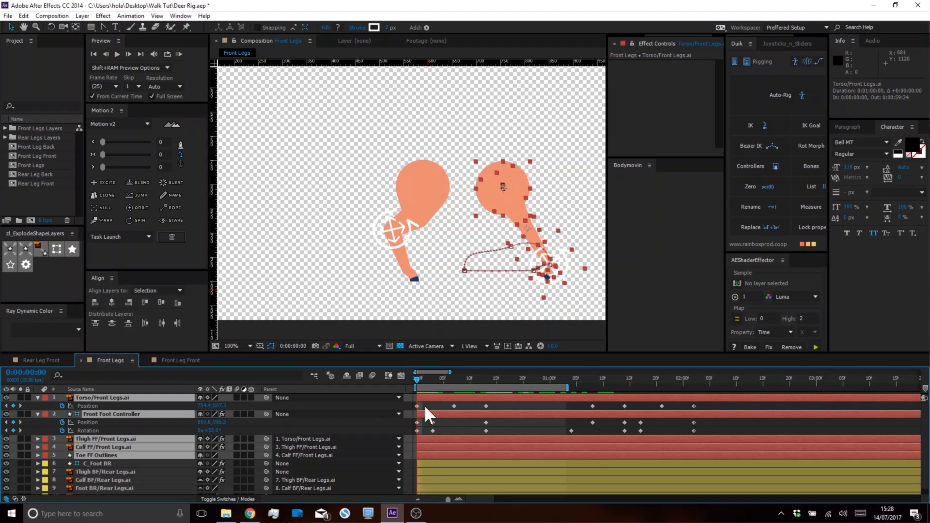
Select all Position and Rotation keyframes of the front-leg torso and Front Foot Controller and nudge them 4 frames later, checking the pose at 0:00:00:13
{"action": "left_click", "coordinate": [77, 396]}
{"action": "left_click", "coordinate": [84, 405]}
{"action": "left_click", "coordinate": [90, 422], "text": "shift"}
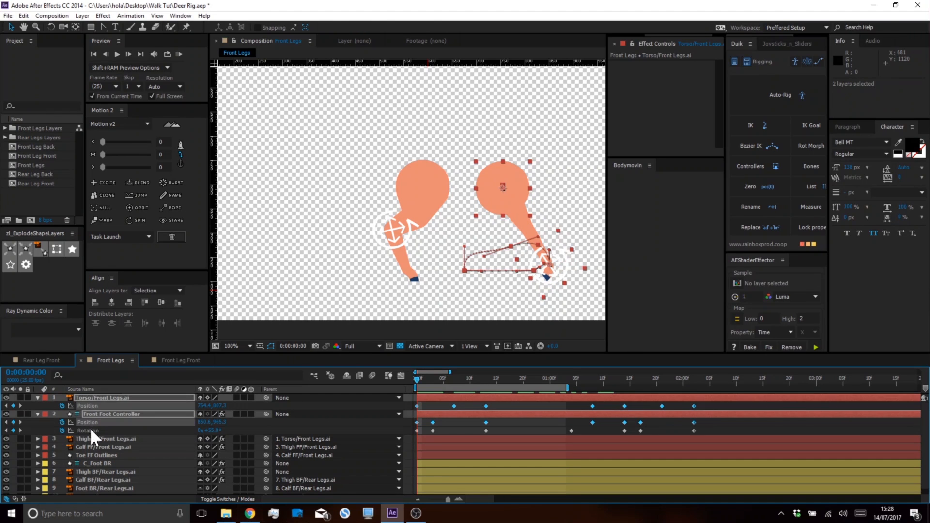
{"action": "left_click", "coordinate": [90, 430], "text": "shift"}
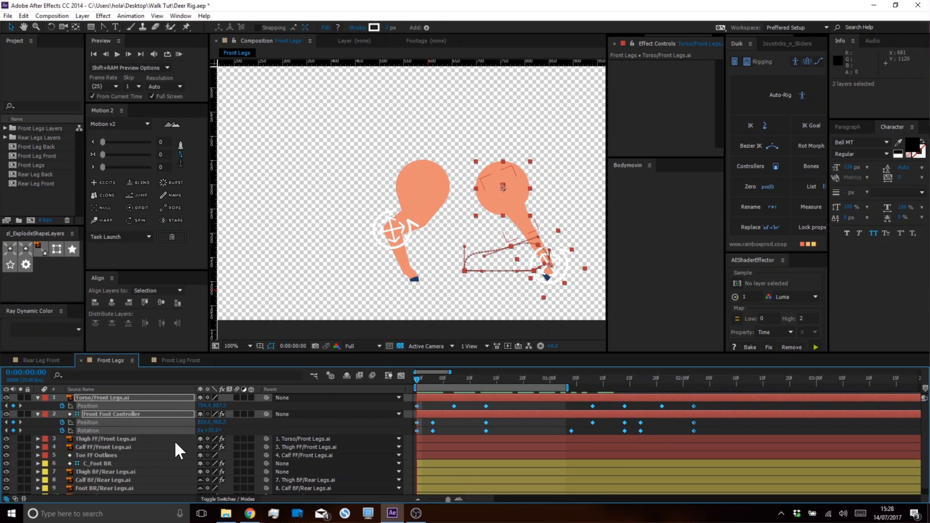
{"action": "left_click_drag", "start_coordinate": [491, 378], "coordinate": [486, 376]}
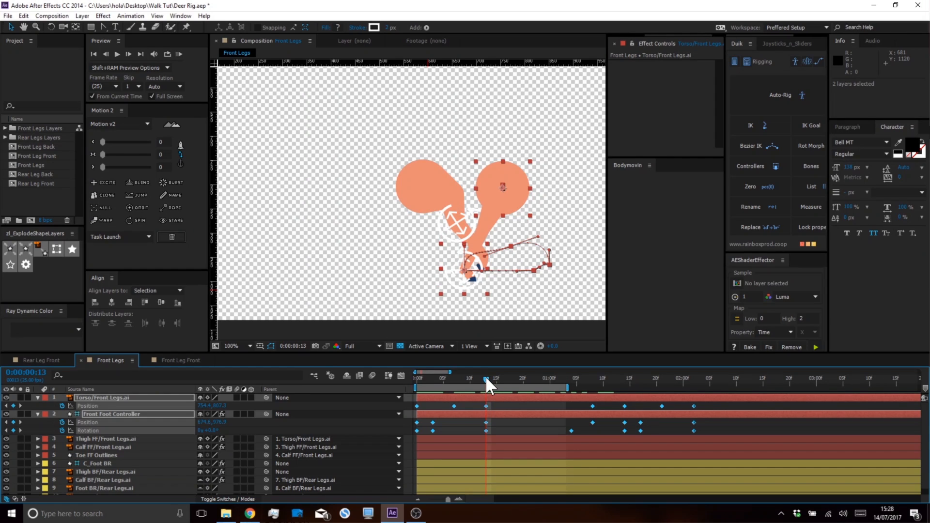
{"action": "key", "text": "alt+Right"}
{"action": "key", "text": "alt+Right"}
{"action": "key", "text": "alt+Right"}
{"action": "key", "text": "alt+Right"}
{"action": "key", "text": "alt+Right"}
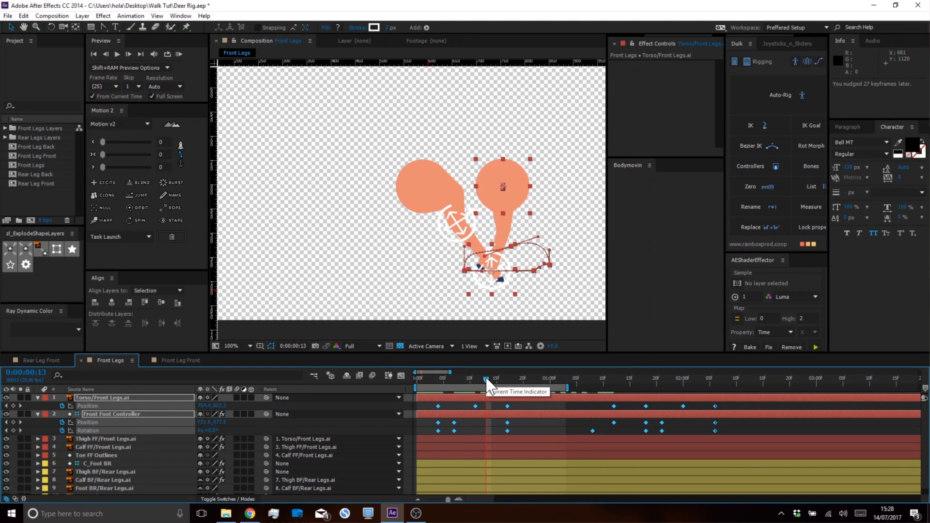
Nudge the selected torso and Front Foot Controller keyframes about 8 frames earlier
{"action": "key", "text": "alt+Left"}
{"action": "key", "text": "alt+Left"}
{"action": "key", "text": "alt+Left"}
{"action": "key", "text": "alt+Left"}
{"action": "key", "text": "alt+Left"}
{"action": "key", "text": "alt+Left"}
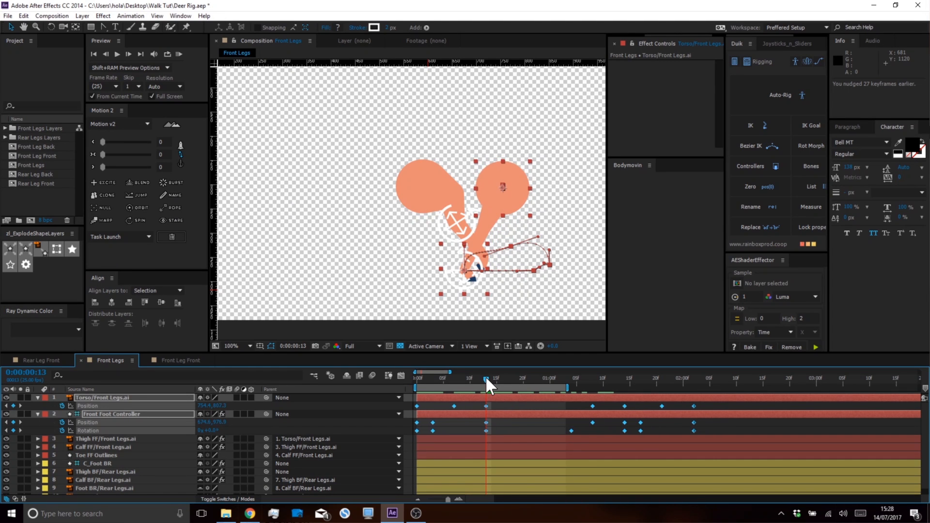
{"action": "key", "text": "alt+Left"}
{"action": "key", "text": "alt+Left"}
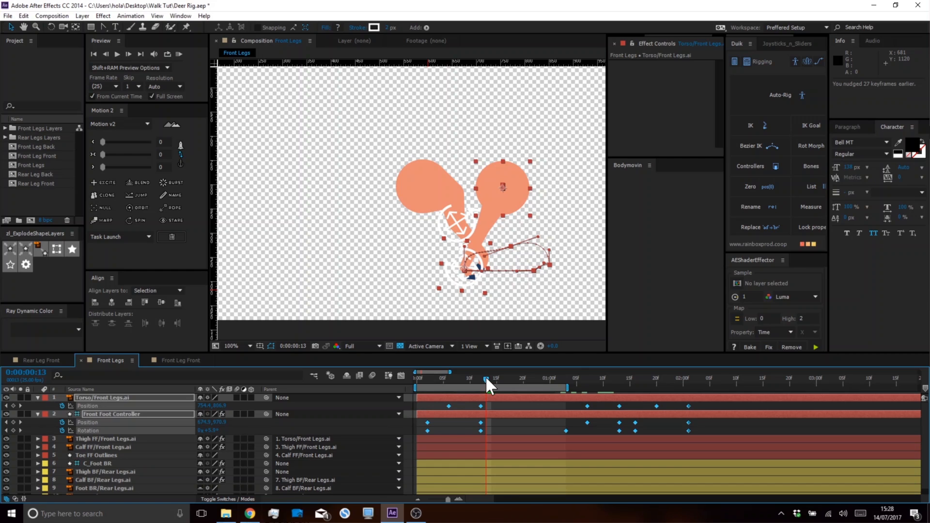
{"action": "key", "text": "alt+Left"}
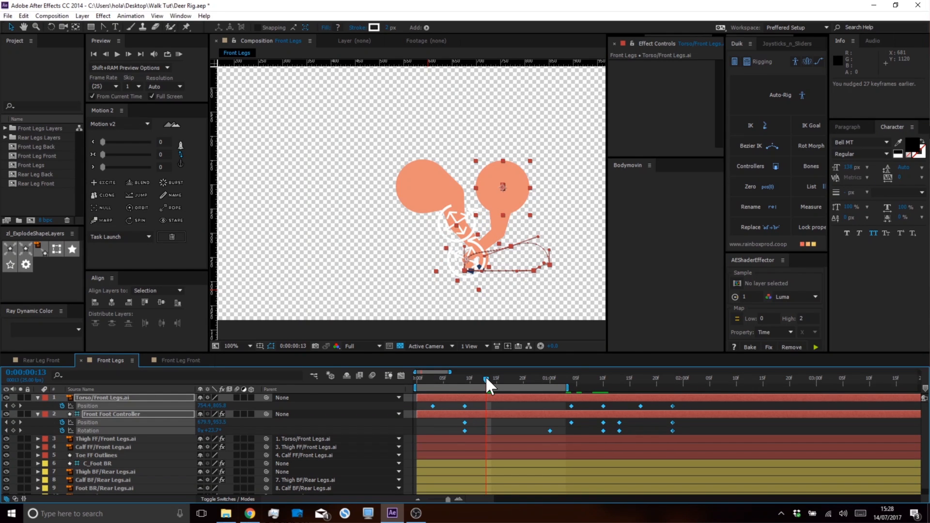
Scrub to 0:00:00:15, deselect the keyframes and preview the offset walk cycle of both legs
{"action": "left_click_drag", "start_coordinate": [486, 376], "coordinate": [493, 379]}
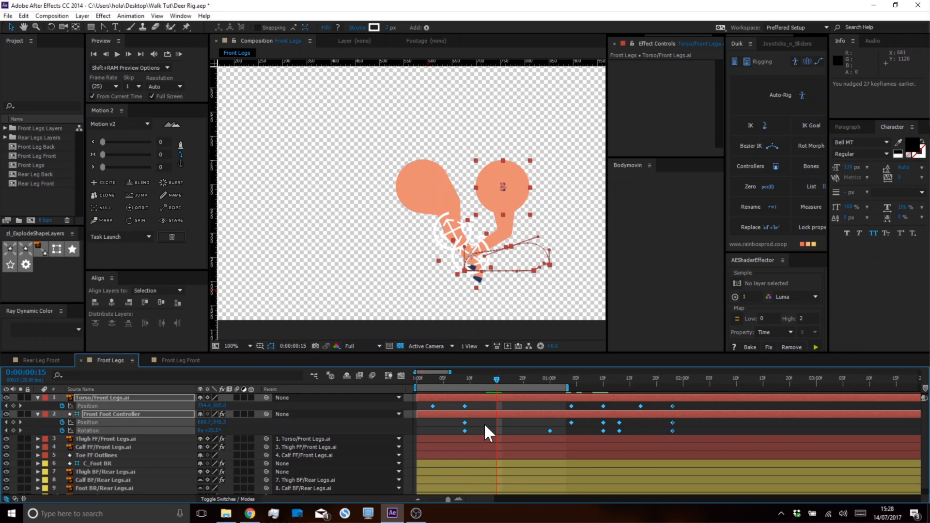
{"action": "scroll", "coordinate": [483, 422], "scroll_direction": "down", "scroll_amount": 1}
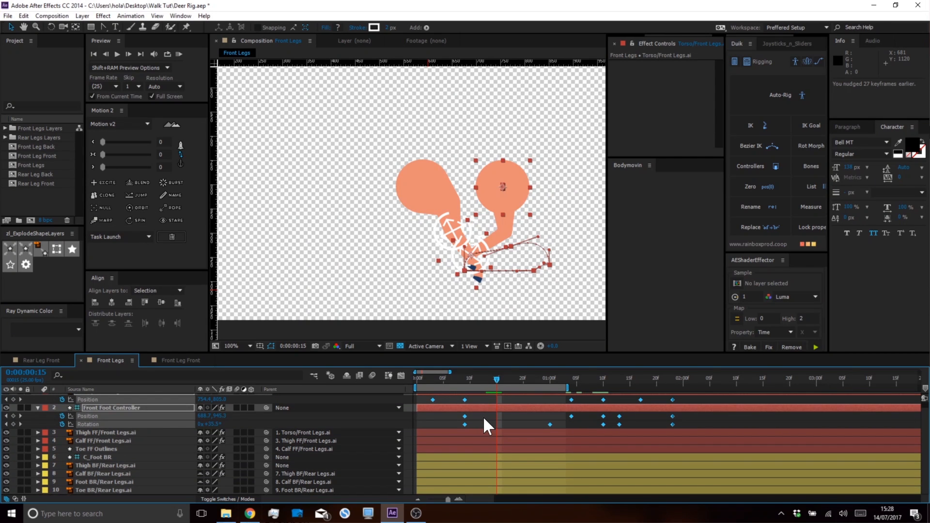
{"action": "left_click", "coordinate": [483, 417]}
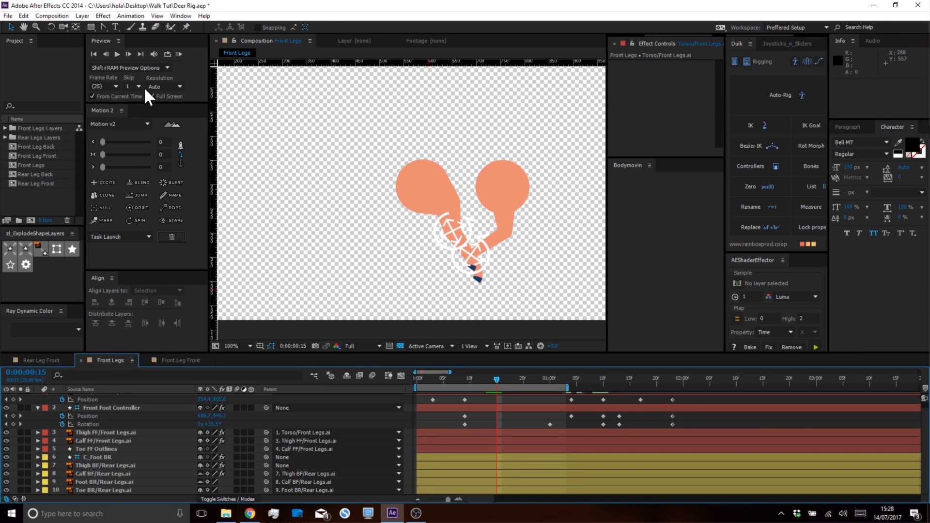
{"action": "left_click", "coordinate": [179, 55]}
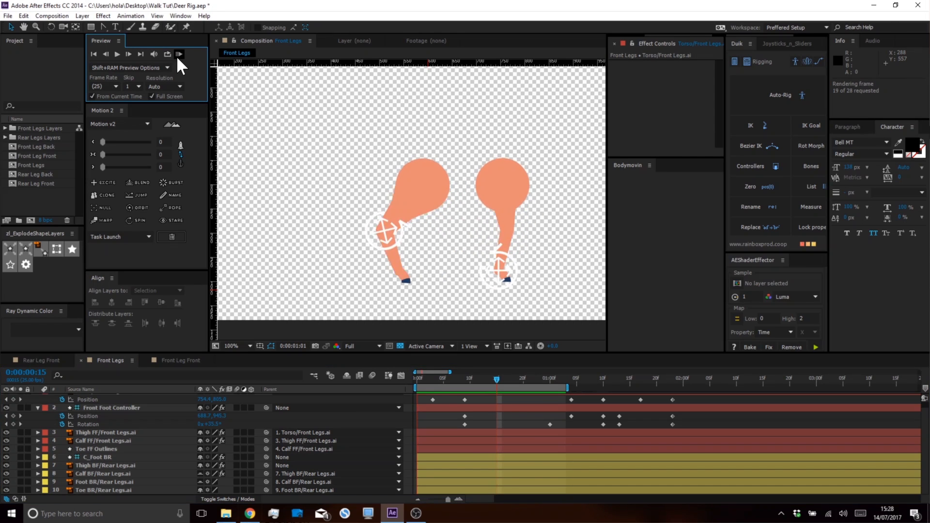
Undo the front-leg keyframe nudges step by step and scrub to 0:00:01:05 to check the legs
{"action": "left_click", "coordinate": [510, 418]}
{"action": "key", "text": "ctrl+z"}
{"action": "key", "text": "ctrl+z"}
{"action": "key", "text": "ctrl+z"}
{"action": "key", "text": "ctrl+z"}
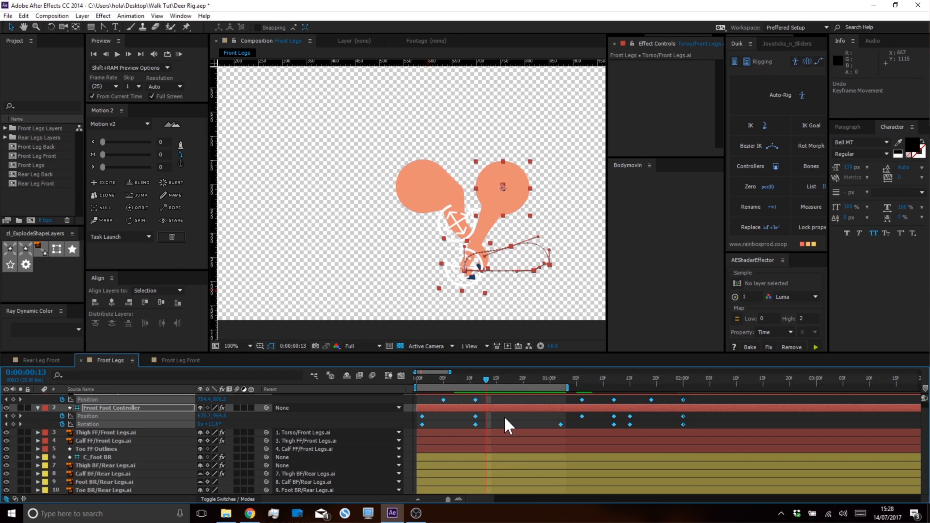
{"action": "key", "text": "ctrl+z"}
{"action": "key", "text": "ctrl+z"}
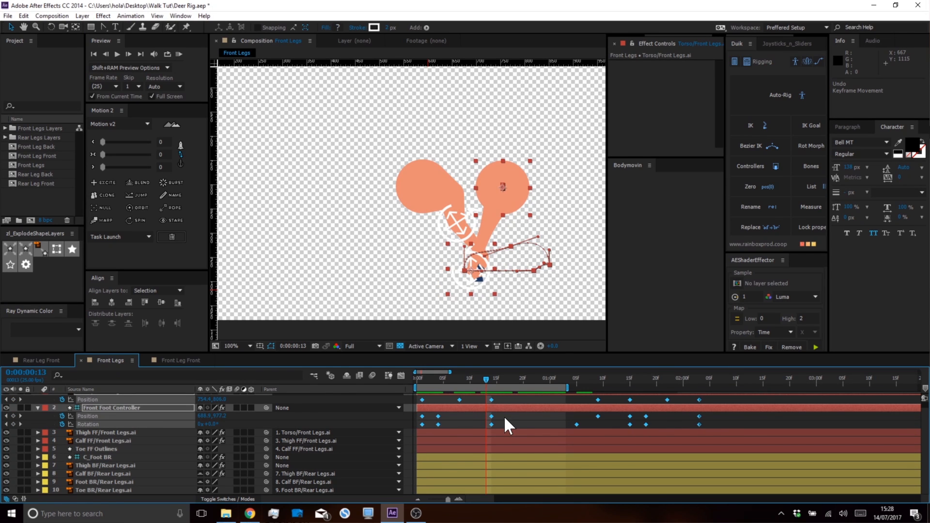
{"action": "key", "text": "ctrl+z"}
{"action": "key", "text": "ctrl+z"}
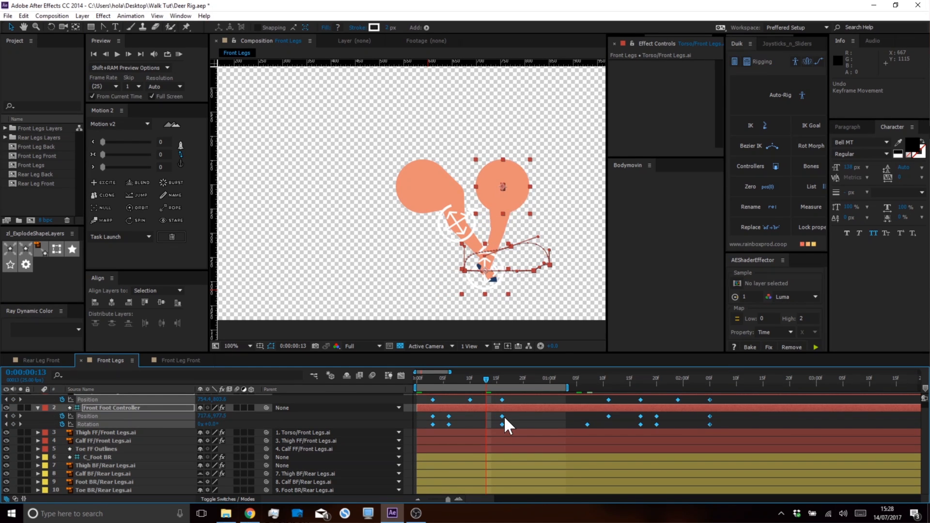
{"action": "key", "text": "ctrl+z"}
{"action": "left_click_drag", "start_coordinate": [480, 378], "coordinate": [575, 386]}
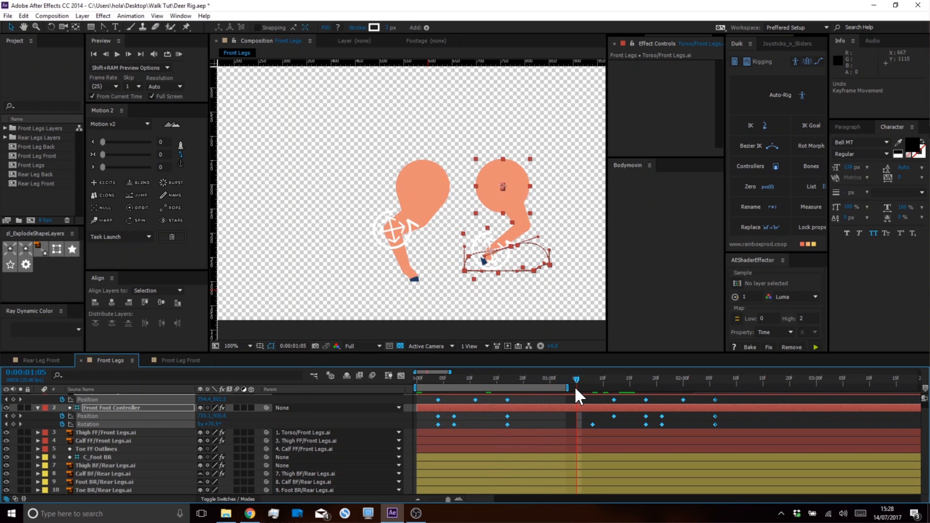
Undo the remaining keyframe nudges until the front-leg keyframes start at 0:00:00:00
{"action": "key", "text": "ctrl+z"}
{"action": "key", "text": "ctrl+shift+z"}
{"action": "key", "text": "ctrl+shift+z"}
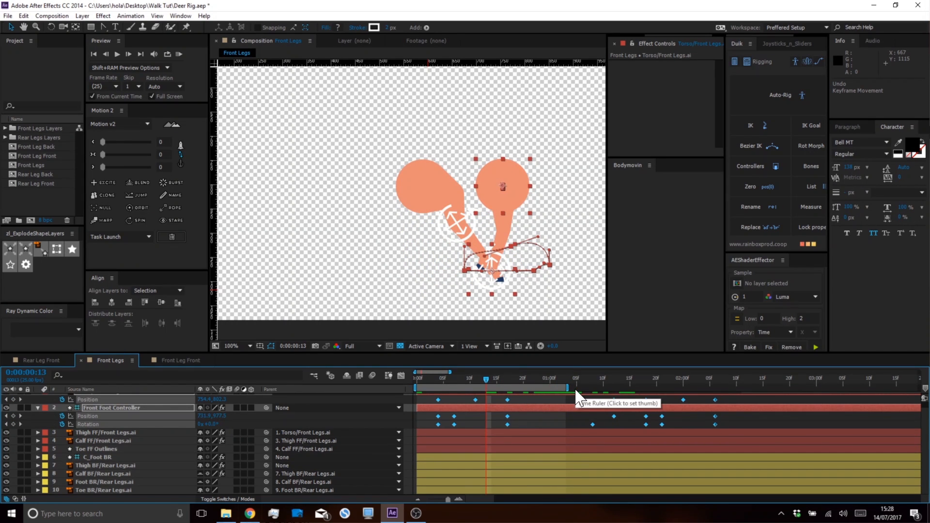
{"action": "key", "text": "ctrl+shift+z"}
{"action": "key", "text": "ctrl+shift+z"}
{"action": "key", "text": "ctrl+shift+z"}
{"action": "key", "text": "ctrl+shift+z"}
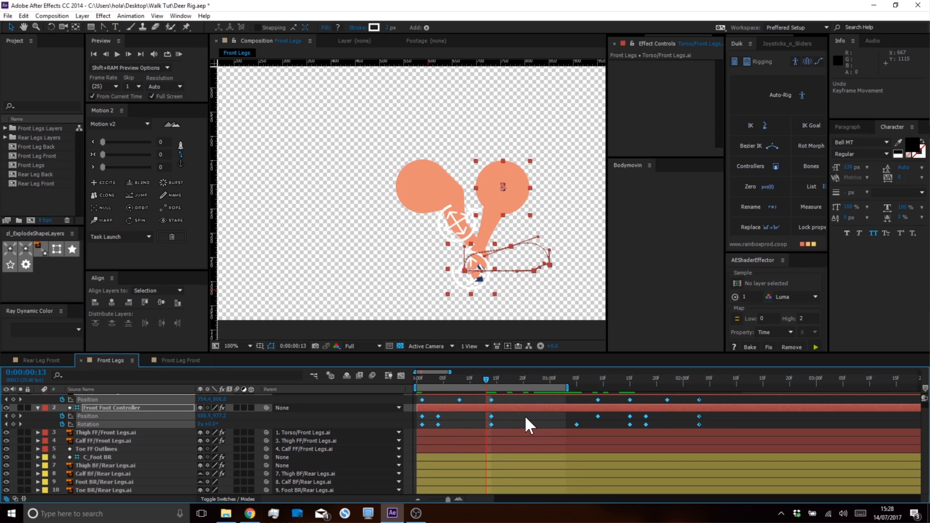
{"action": "left_click", "coordinate": [522, 416]}
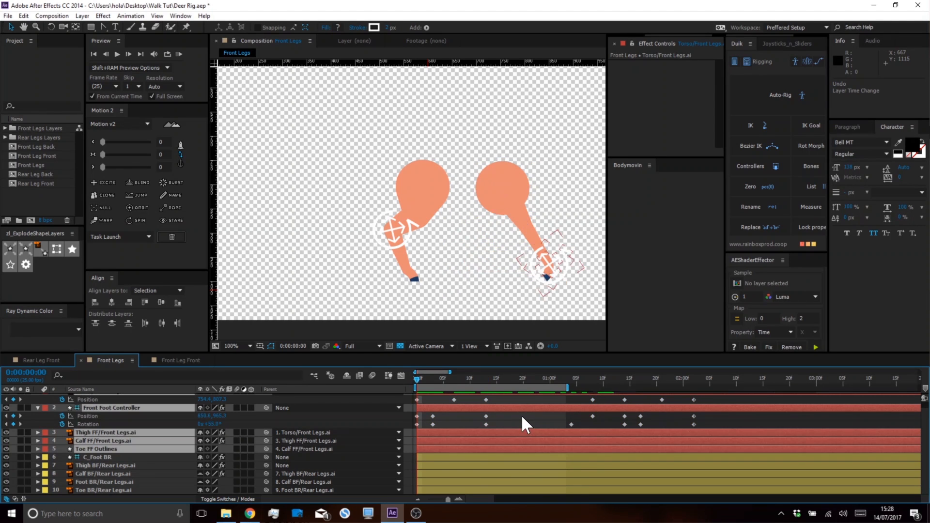
{"action": "scroll", "coordinate": [521, 414], "scroll_direction": "up", "scroll_amount": 1}
Scrub to 0:00:02:00, then undo the motion path tangent adjustment, the 13-frame keyframe shift and the cloned front-leg keyframes
{"action": "left_click_drag", "start_coordinate": [419, 378], "coordinate": [680, 391]}
{"action": "key", "text": "ctrl+z"}
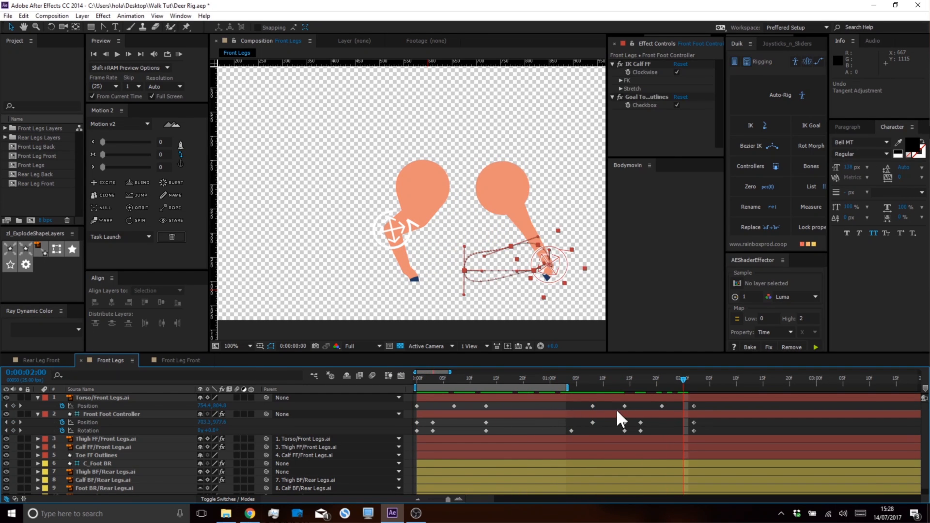
{"action": "key", "text": "ctrl+z"}
{"action": "key", "text": "ctrl+z"}
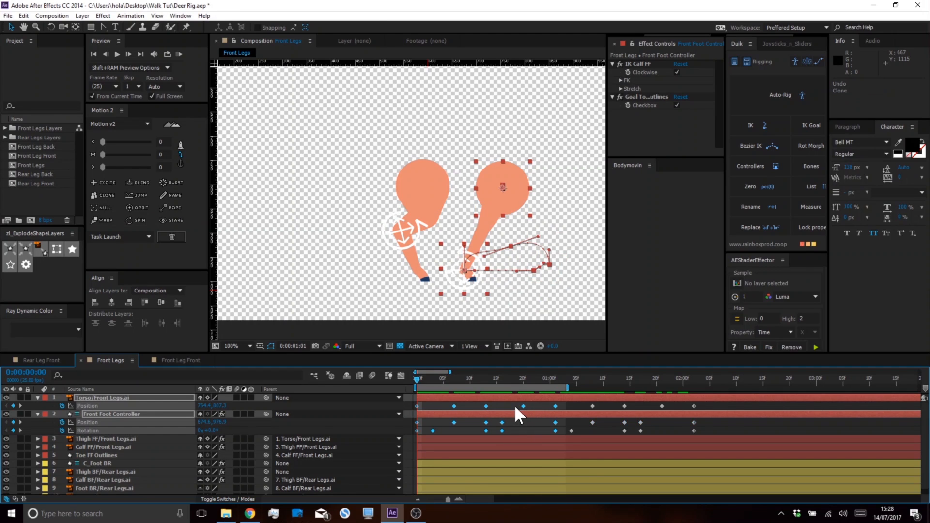
Deselect the front-leg keyframes, scrub the timeline and RAM-preview the single walk cycle of both legs
{"action": "left_click", "coordinate": [511, 425]}
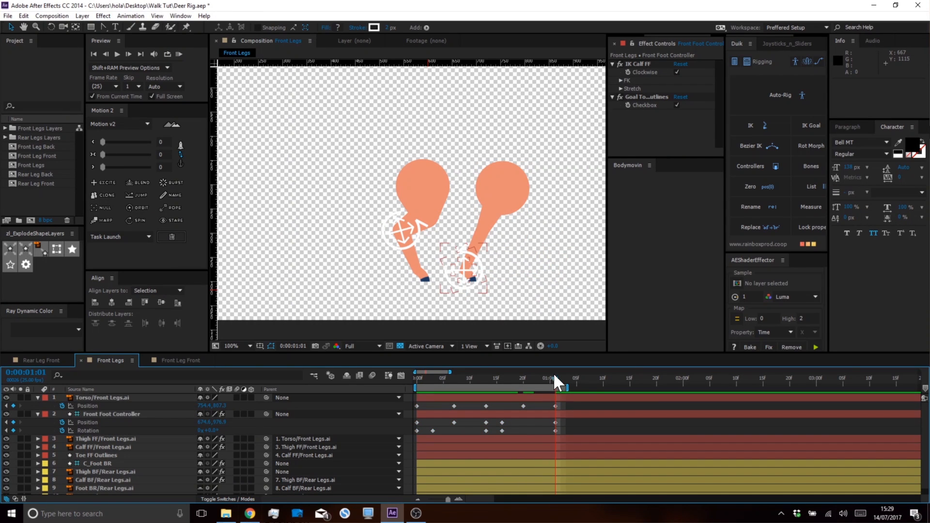
{"action": "left_click_drag", "start_coordinate": [554, 376], "coordinate": [439, 378]}
{"action": "key", "text": "space"}
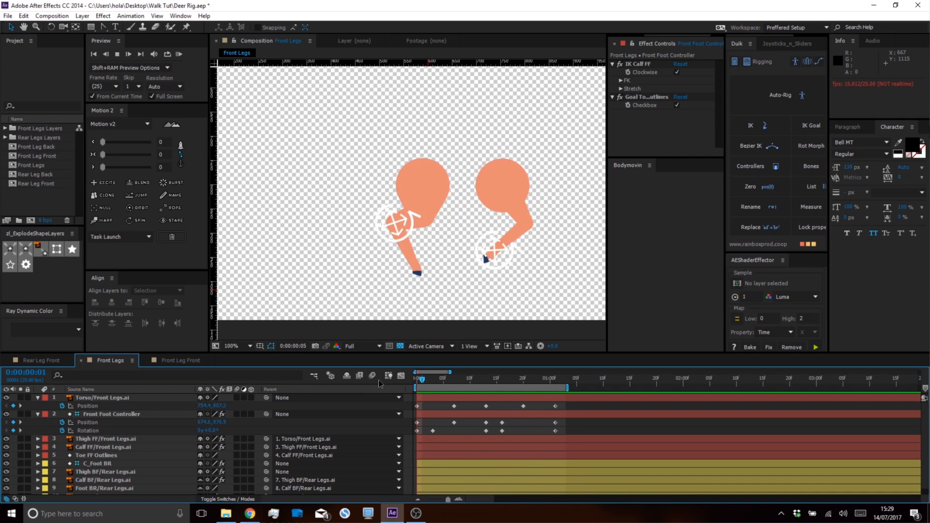
{"action": "left_click", "coordinate": [179, 55]}
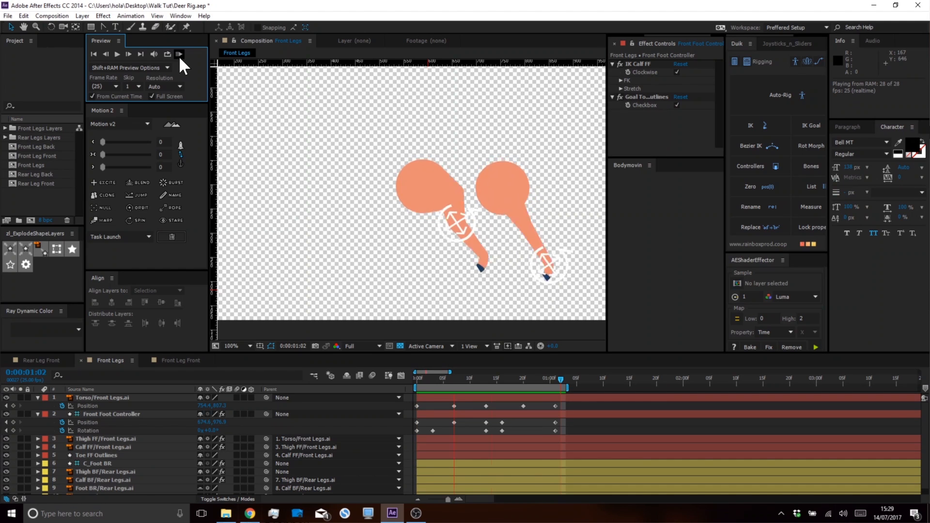
Reveal the keyframes of all front-leg and rear-leg layers and compare their end poses at 0:00:01:01
{"action": "left_click", "coordinate": [557, 378]}
{"action": "key", "text": "ctrl+a"}
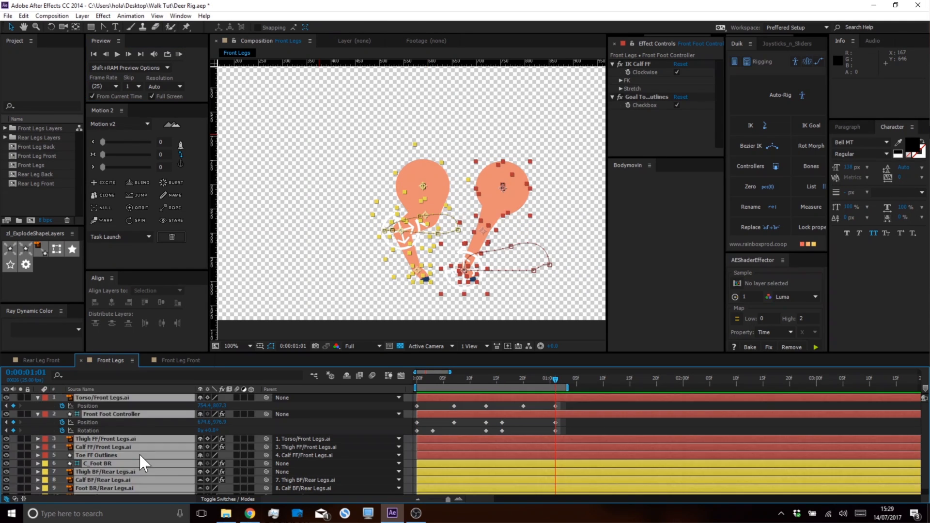
{"action": "key", "text": "u"}
{"action": "key", "text": "u"}
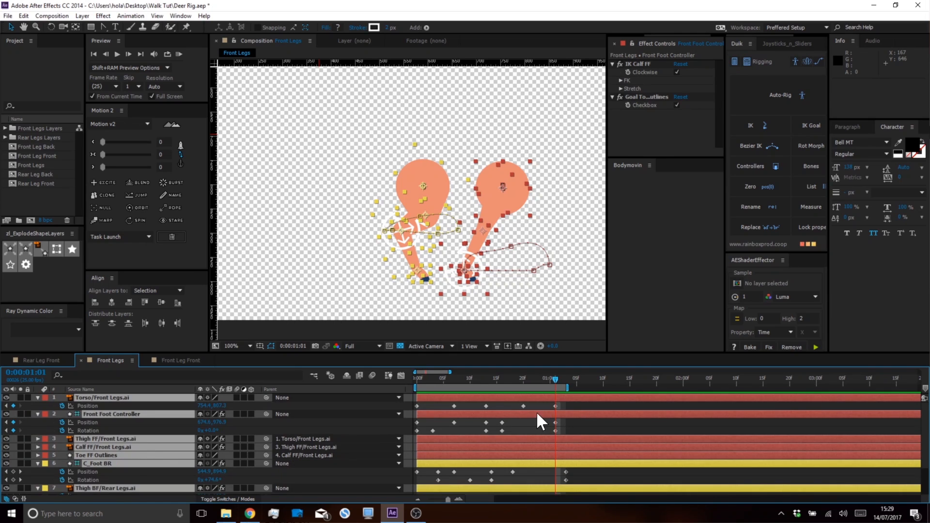
{"action": "left_click", "coordinate": [533, 428]}
{"action": "scroll", "coordinate": [541, 421], "scroll_direction": "down", "scroll_amount": 2}
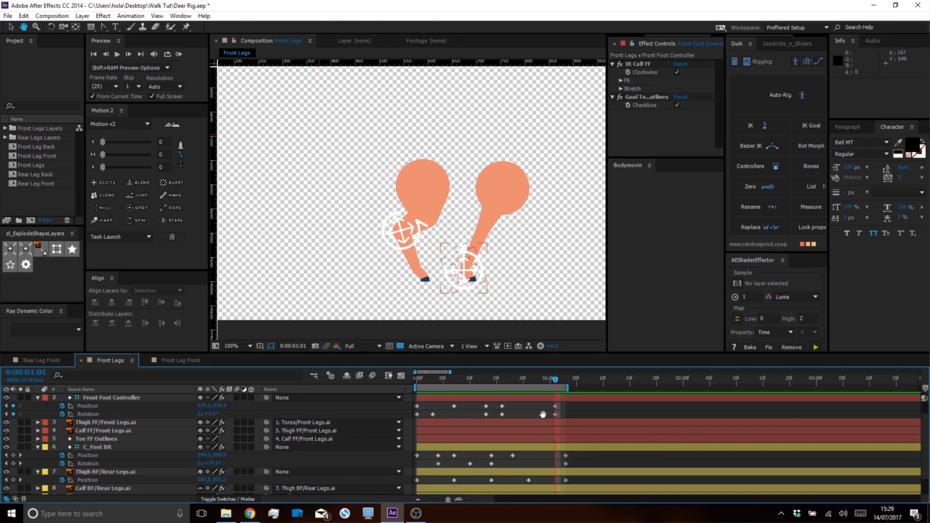
{"action": "scroll", "coordinate": [540, 444], "scroll_direction": "down", "scroll_amount": 2}
{"action": "scroll", "coordinate": [557, 387], "scroll_direction": "up", "scroll_amount": 4}
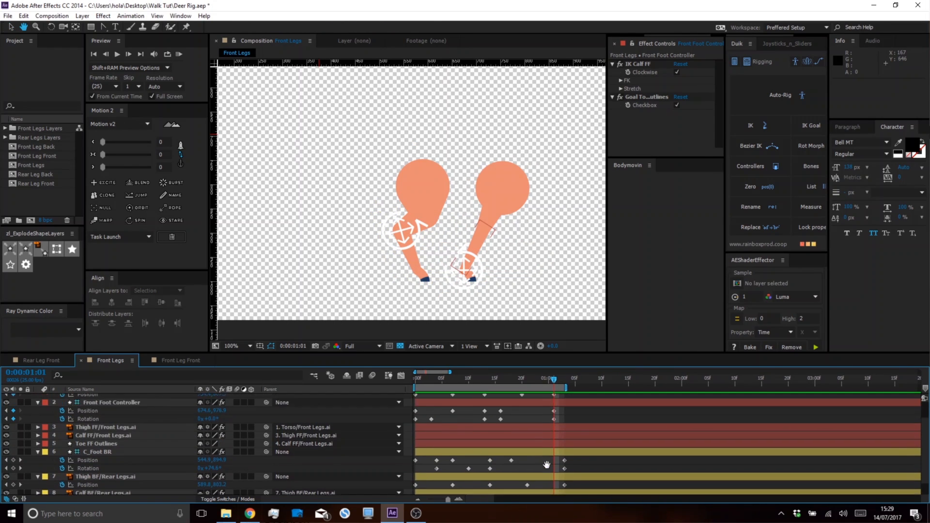
Move the final torso and Front Foot Controller keyframes to 0:00:01:03, in line with the rear leg's last keyframes
{"action": "left_click", "coordinate": [566, 381]}
{"action": "left_click_drag", "start_coordinate": [563, 402], "coordinate": [563, 430]}
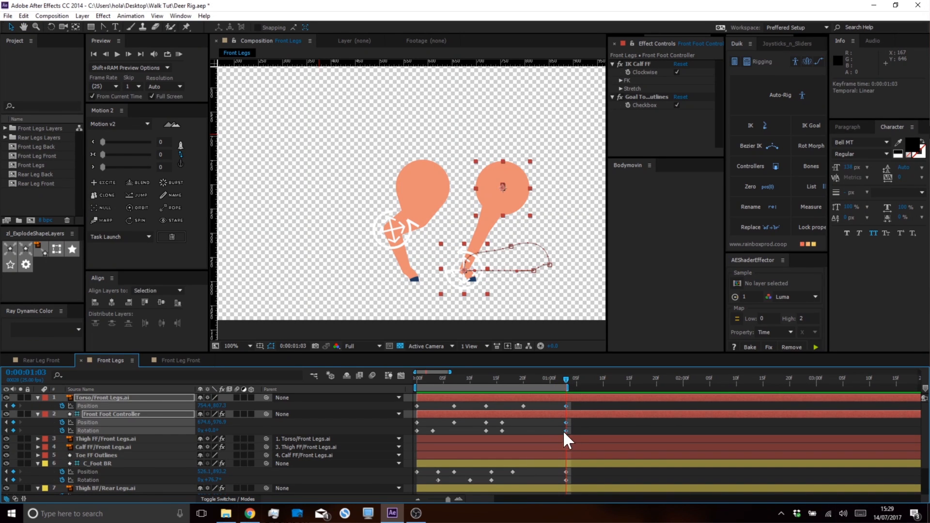
{"action": "key", "text": "F2"}
Move the front-leg torso's fourth Position keyframe to 0:00:00:21, in line with the rear thigh's keyframe
{"action": "scroll", "coordinate": [540, 391], "scroll_direction": "down", "scroll_amount": 1}
{"action": "left_click_drag", "start_coordinate": [527, 379], "coordinate": [528, 401]}
{"action": "left_click", "coordinate": [515, 400]}
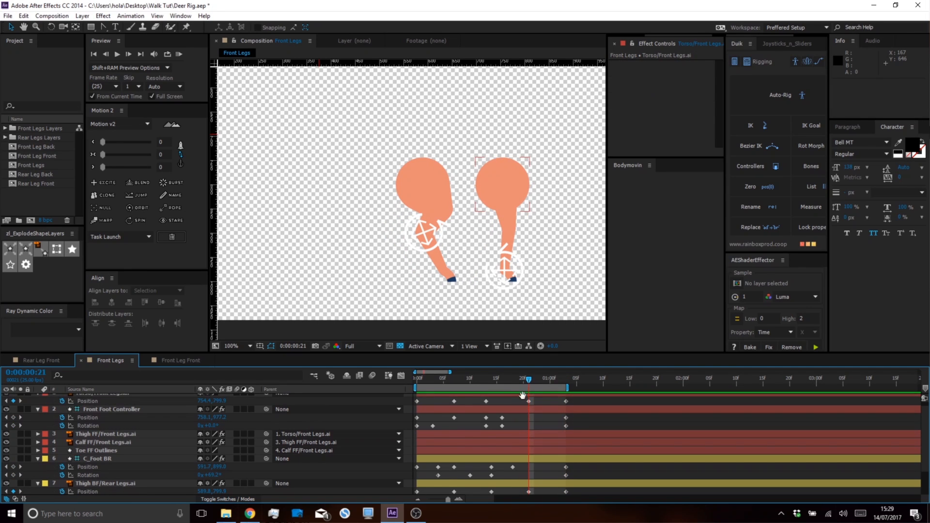
{"action": "scroll", "coordinate": [515, 399], "scroll_direction": "down", "scroll_amount": 1}
Move the front leg's middle-pose keyframes to 0:00:00:14 and nudge the following Front Foot Controller Position and Rotation keyframes one frame later
{"action": "left_click", "coordinate": [493, 381]}
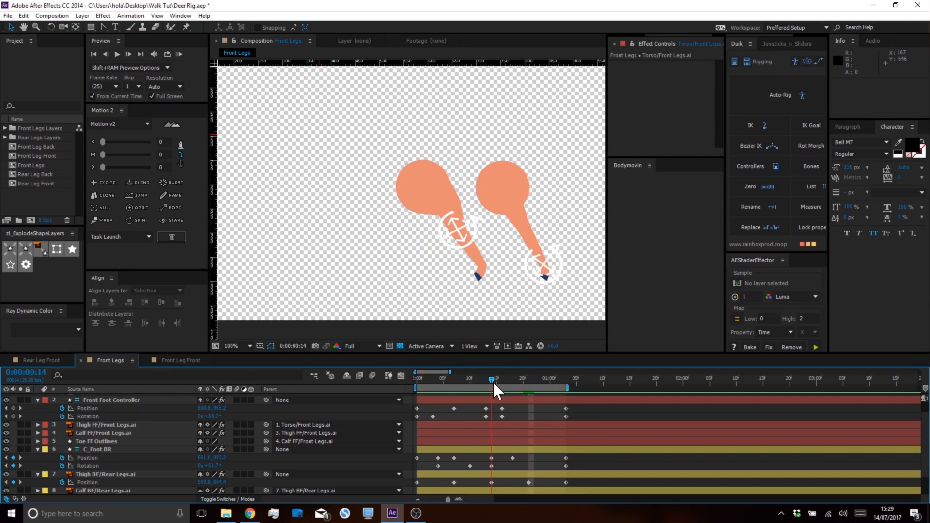
{"action": "scroll", "coordinate": [479, 416], "scroll_direction": "up", "scroll_amount": 1}
{"action": "left_click_drag", "start_coordinate": [482, 404], "coordinate": [490, 429]}
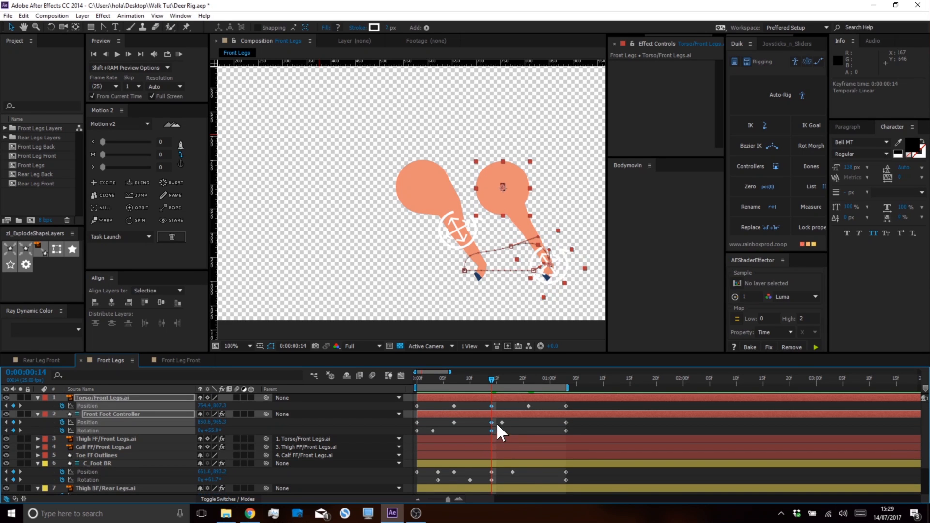
{"action": "left_click", "coordinate": [502, 422]}
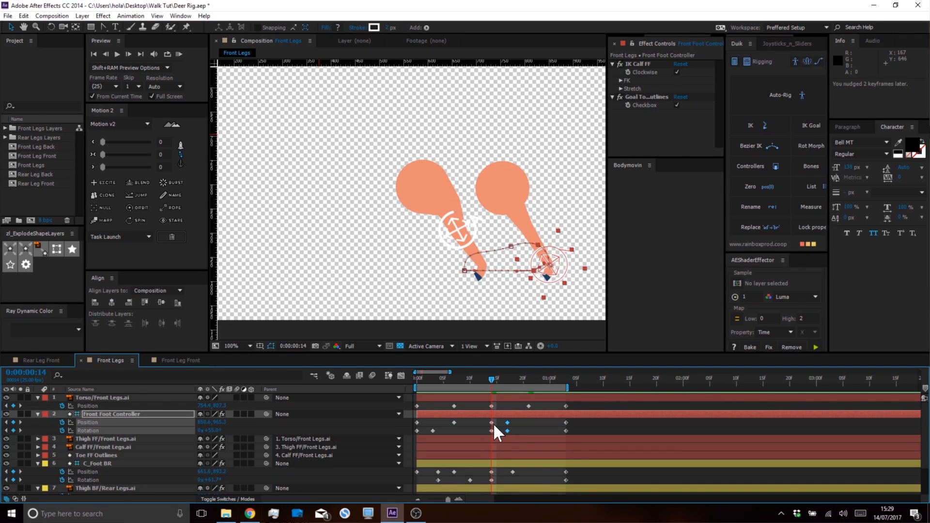
Enlarge the timeline to full window and step back from 0:00:00:16 to compare front- and rear-leg keyframe timing
{"action": "scroll", "coordinate": [492, 420], "scroll_direction": "down", "scroll_amount": 2}
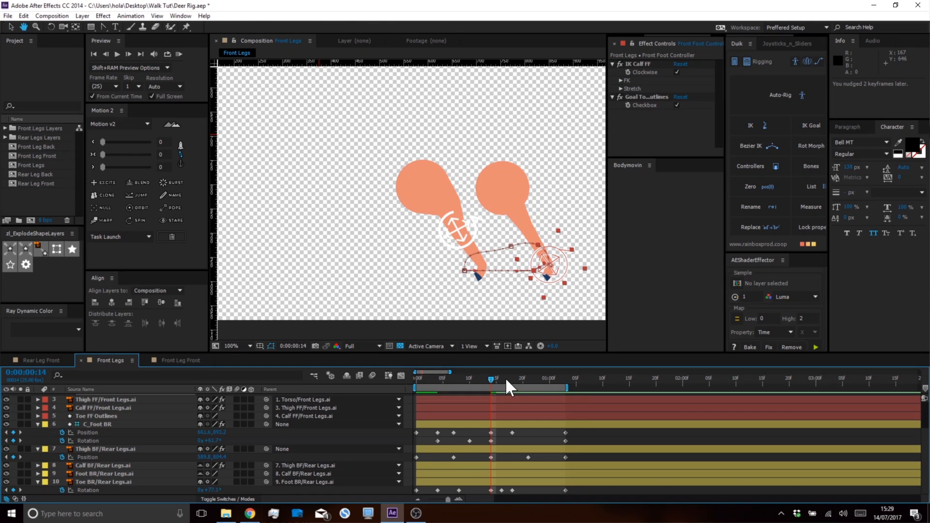
{"action": "left_click", "coordinate": [502, 377]}
{"action": "key", "text": "grave"}
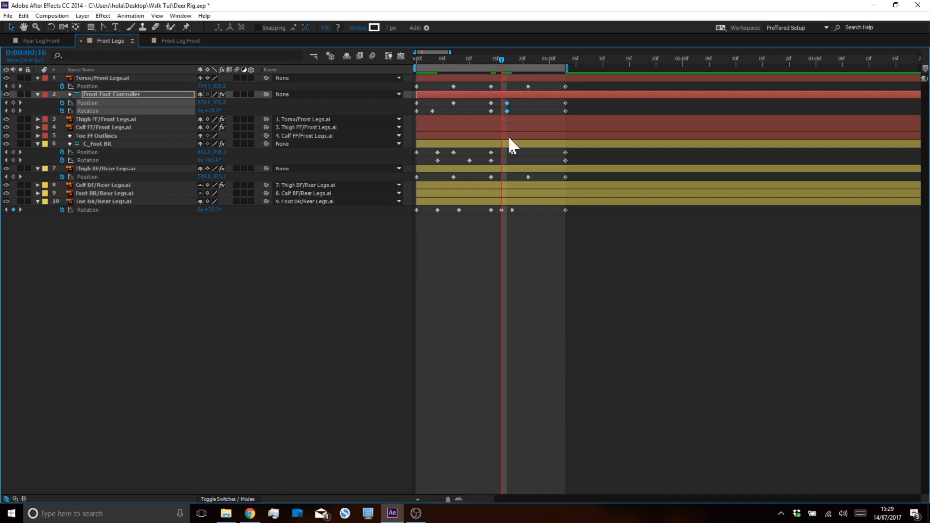
{"action": "key", "text": "Page_Up"}
{"action": "key", "text": "Page_Up"}
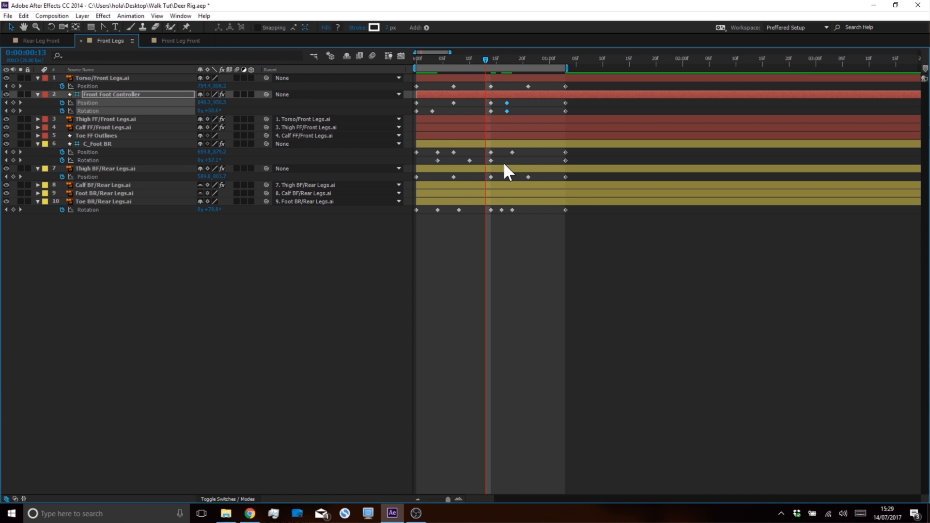
Move the Front Foot Controller's fourth Position and Rotation keyframes to 0:00:00:18, in line with the rear foot's keyframes
{"action": "key", "text": "Page_Down"}
{"action": "key", "text": "Page_Down"}
{"action": "key", "text": "Page_Down"}
{"action": "key", "text": "Page_Down"}
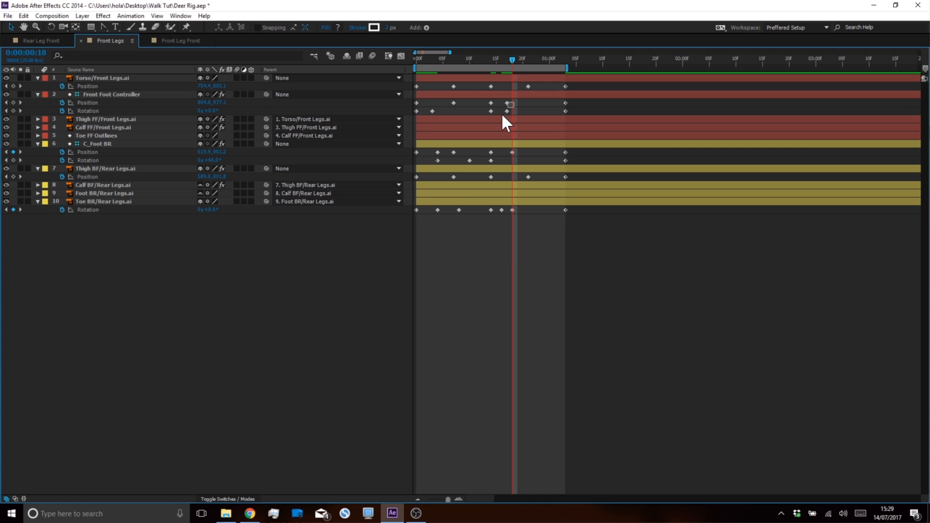
{"action": "left_click", "coordinate": [519, 112]}
Move the second Position keyframes of the front-leg torso and Front Foot Controller to 0:00:00:08
{"action": "left_click_drag", "start_coordinate": [491, 62], "coordinate": [459, 76]}
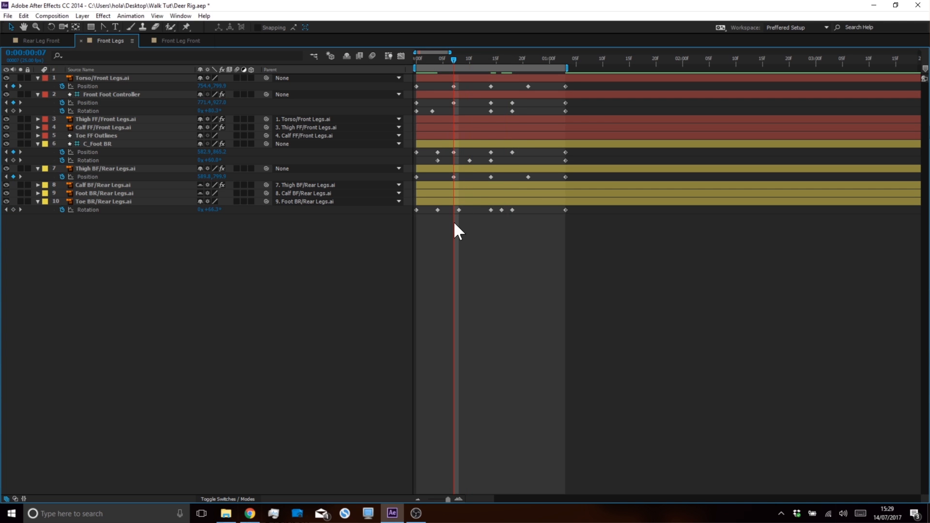
{"action": "left_click_drag", "start_coordinate": [463, 60], "coordinate": [459, 61]}
{"action": "mouse_move", "coordinate": [454, 109]}
{"action": "left_mouse_down"}
{"action": "mouse_move", "coordinate": [459, 162]}
{"action": "mouse_move", "coordinate": [454, 101]}
{"action": "left_mouse_up"}
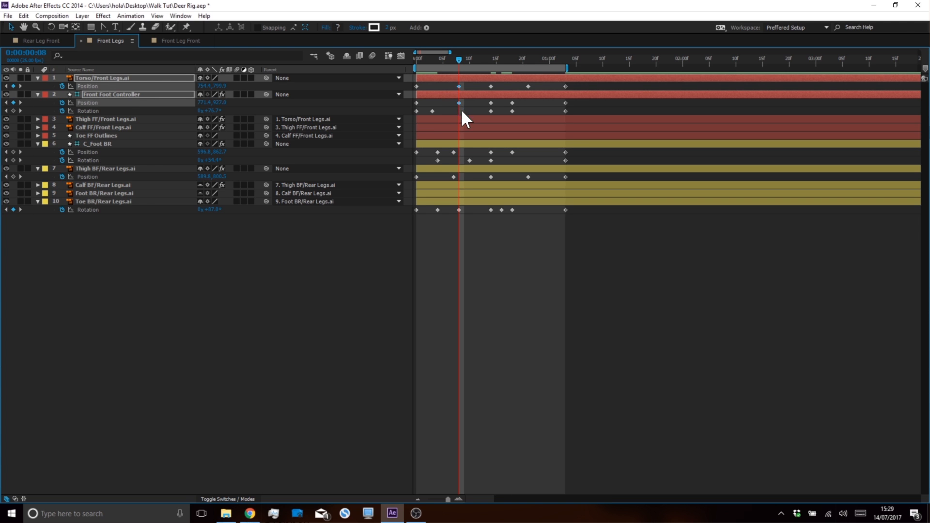
{"action": "left_click", "coordinate": [461, 109]}
Move the Front Foot Controller's second Rotation keyframe to 0:00:00:04, in line with the rear foot's keyframes
{"action": "left_click_drag", "start_coordinate": [458, 58], "coordinate": [420, 68]}
{"action": "key", "text": "Page_Up"}
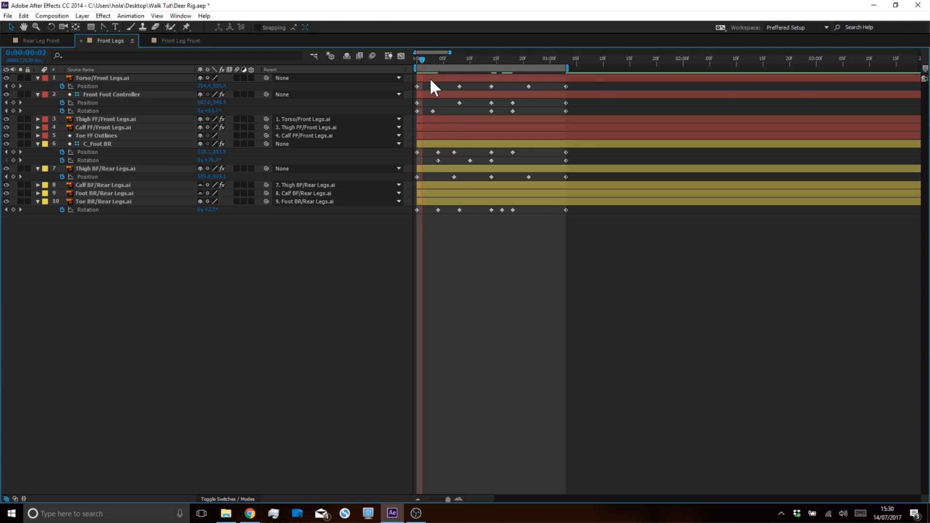
{"action": "key", "text": "Page_Down"}
{"action": "left_click_drag", "start_coordinate": [432, 111], "coordinate": [438, 111]}
{"action": "left_click", "coordinate": [452, 112]}
Restore the full workspace, RAM-preview the Front Legs walk cycle and check the leg poses around 0:00:00:10
{"action": "key", "text": "grave"}
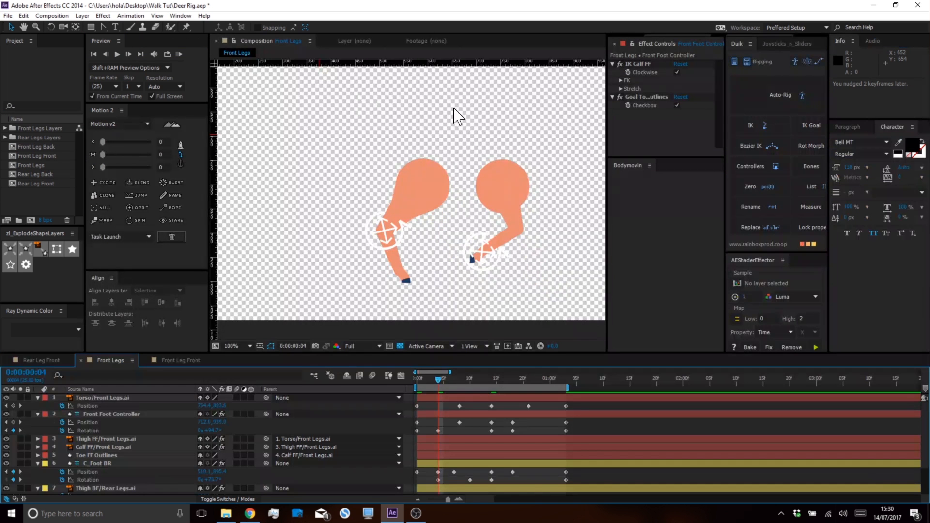
{"action": "left_click", "coordinate": [180, 53]}
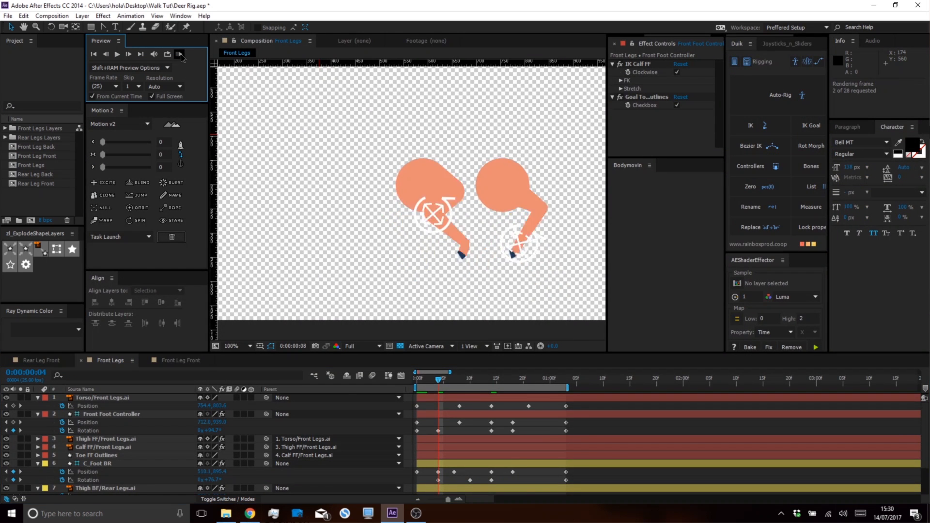
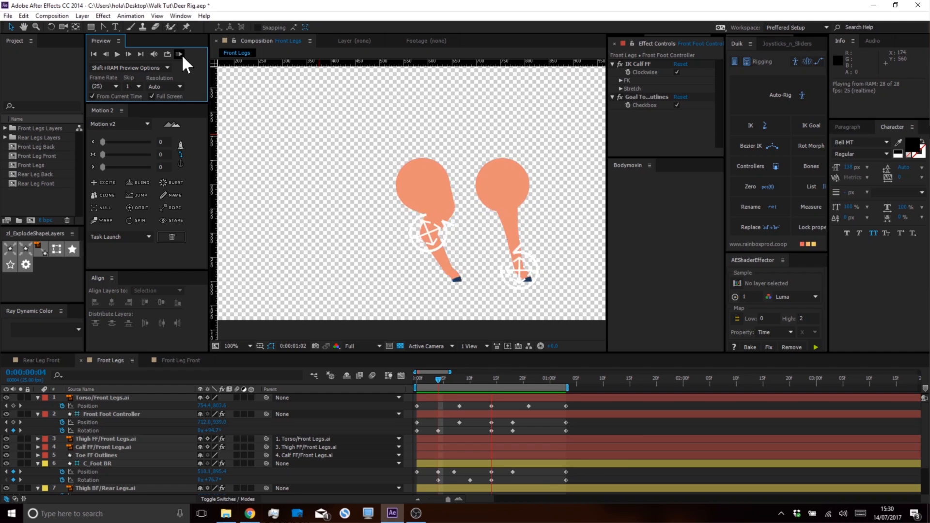
{"action": "left_click", "coordinate": [537, 425]}
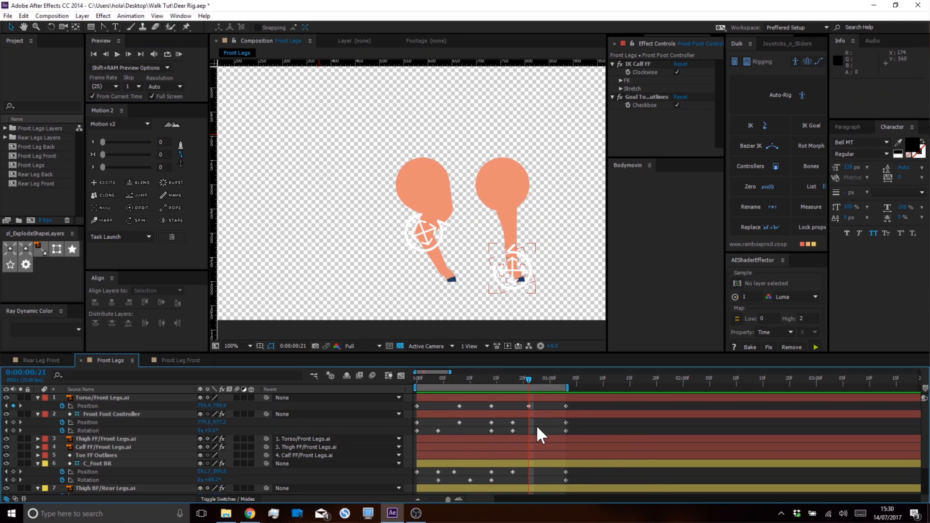
{"action": "left_click", "coordinate": [512, 434]}
{"action": "left_click", "coordinate": [473, 379]}
{"action": "left_click", "coordinate": [474, 397]}
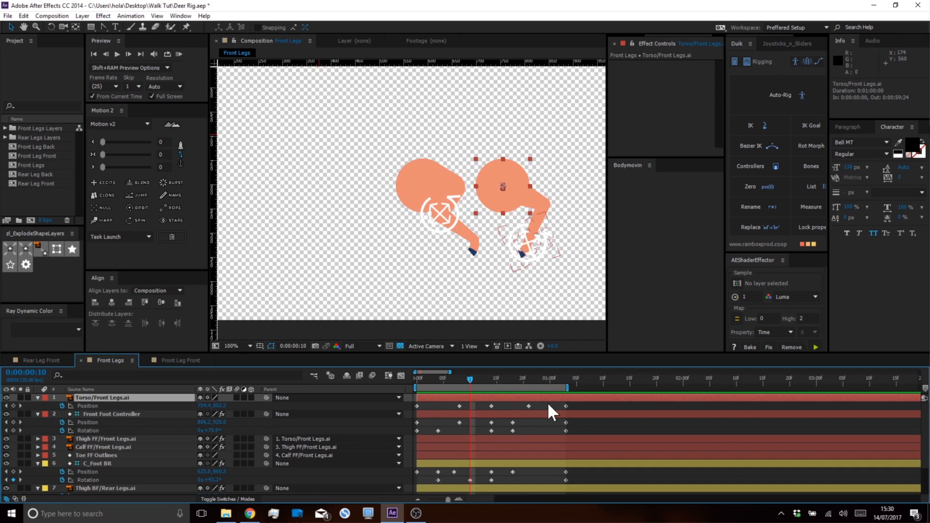
Clone all front-leg torso and Front Foot Controller keyframes at 0:00:01:03 to append a second walk cycle
{"action": "left_click", "coordinate": [564, 381]}
{"action": "left_click_drag", "start_coordinate": [581, 407], "coordinate": [464, 435]}
{"action": "key", "text": "ctrl+z"}
{"action": "left_click_drag", "start_coordinate": [585, 405], "coordinate": [417, 432]}
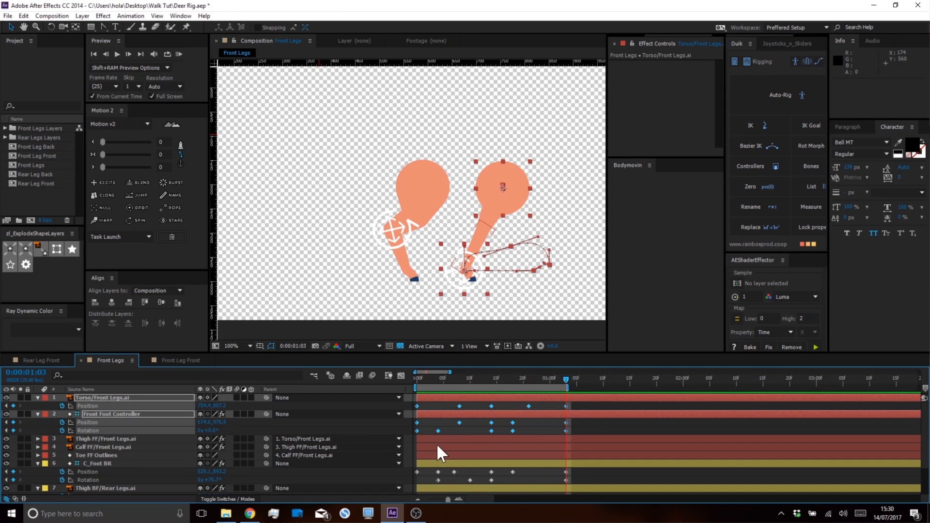
{"action": "left_click", "coordinate": [98, 195]}
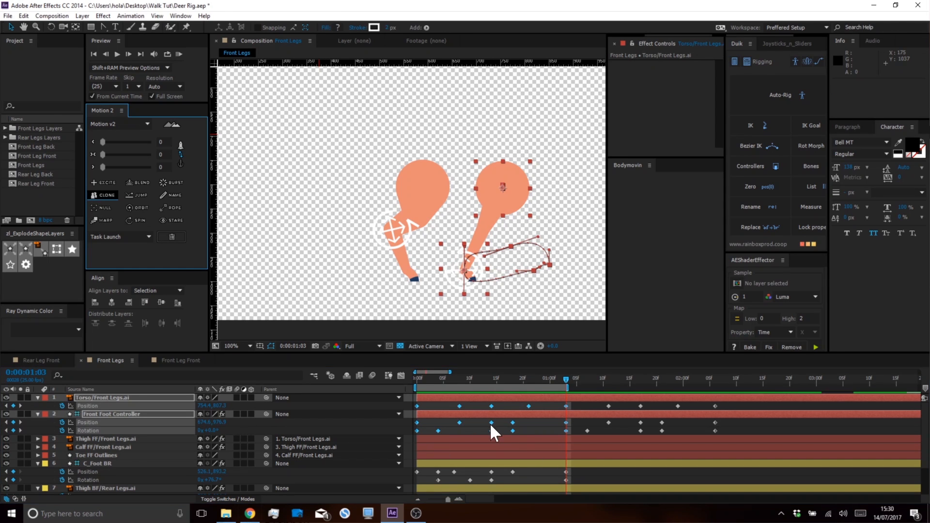
{"action": "left_click", "coordinate": [537, 425]}
Straighten the lower edge of the Front Foot Controller's motion path by making the Bezier handle at the rearmost foot position horizontal
{"action": "left_click", "coordinate": [94, 421]}
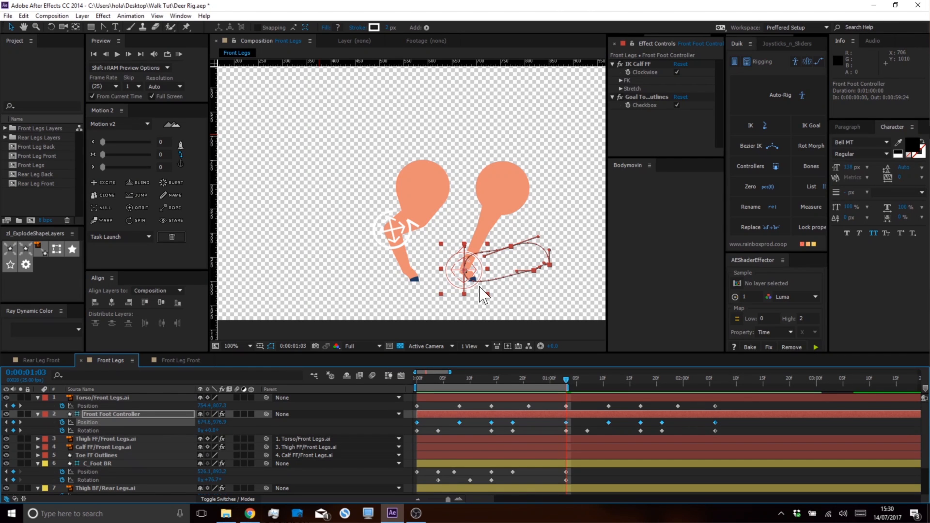
{"action": "scroll", "coordinate": [481, 291], "scroll_direction": "up", "scroll_amount": 1}
{"action": "left_click_drag", "start_coordinate": [481, 291], "coordinate": [416, 283]}
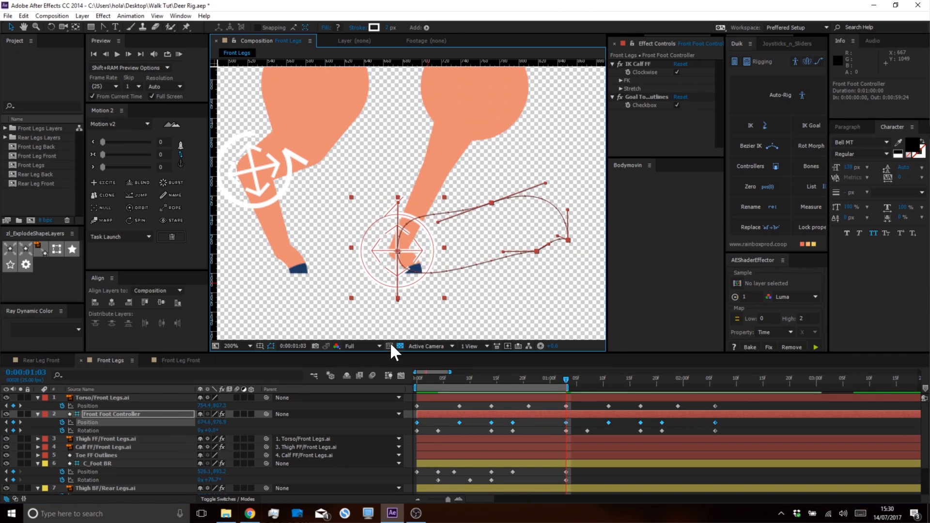
{"action": "left_click_drag", "start_coordinate": [404, 299], "coordinate": [445, 257]}
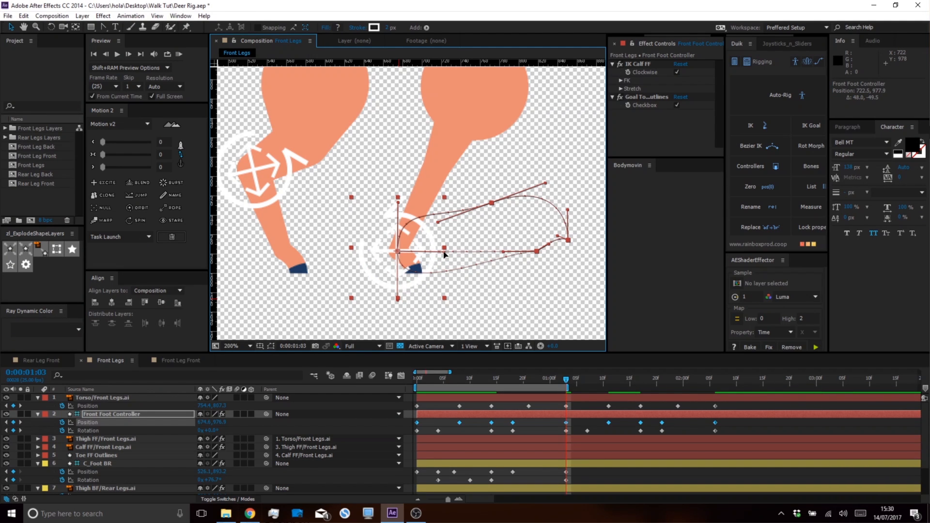
{"action": "left_click_drag", "start_coordinate": [398, 301], "coordinate": [446, 254]}
{"action": "left_click", "coordinate": [549, 420]}
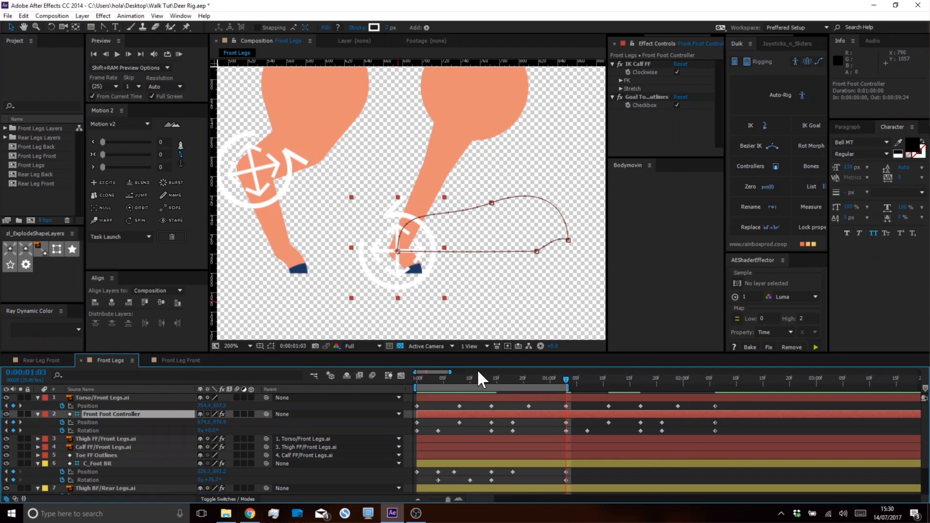
Shift all front-leg torso and Front Foot Controller keyframes 14 frames earlier, so the middle-pose keyframes sit at 0:00:00:00
{"action": "left_click", "coordinate": [493, 376]}
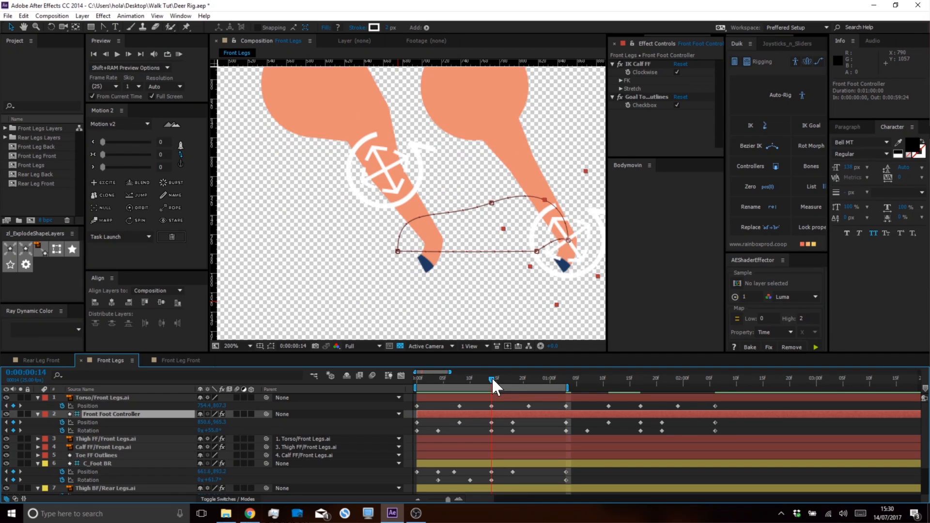
{"action": "left_click_drag", "start_coordinate": [728, 405], "coordinate": [407, 440]}
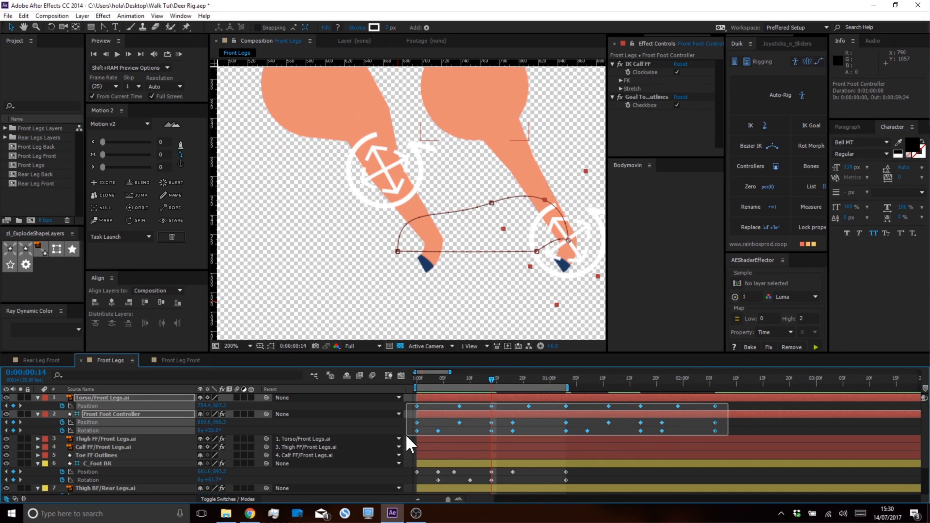
{"action": "left_click_drag", "start_coordinate": [491, 406], "coordinate": [420, 410]}
{"action": "left_click_drag", "start_coordinate": [429, 377], "coordinate": [493, 392]}
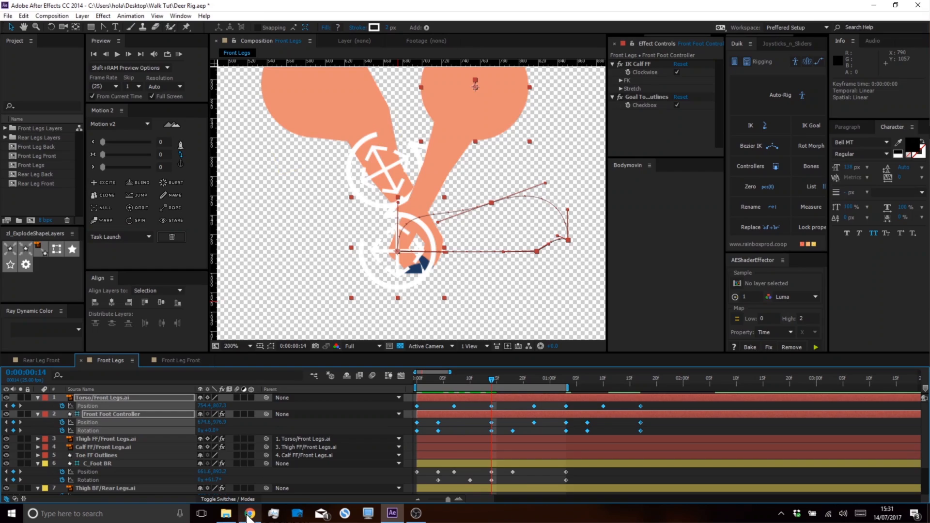
Switch to the browser to study the finished deer walk cycle on Instagram, then return to After Effects
{"action": "left_click", "coordinate": [249, 512]}
{"action": "left_click", "coordinate": [391, 272]}
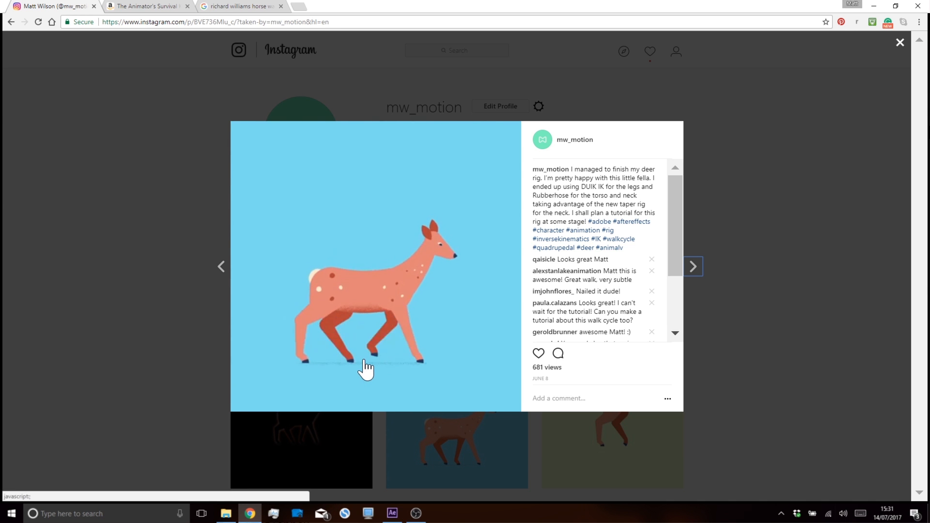
{"action": "mouse_move", "coordinate": [394, 515]}
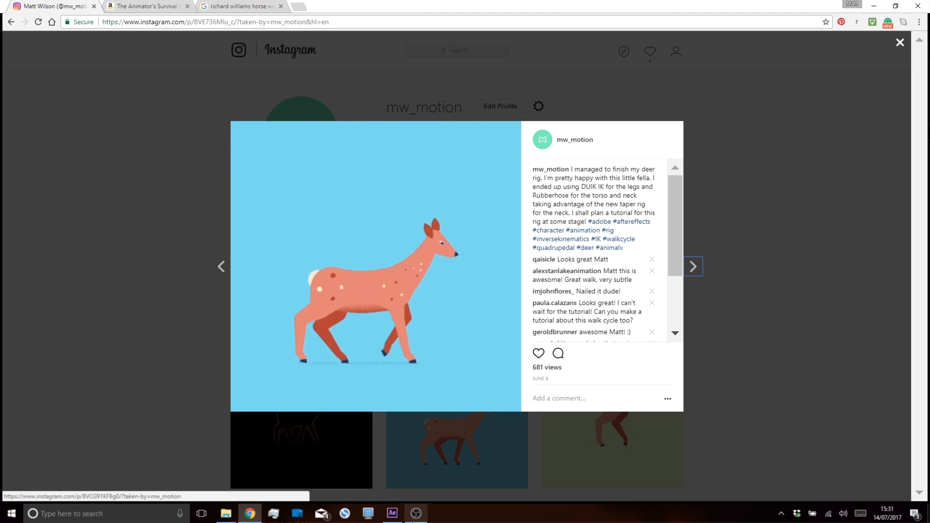
{"action": "key", "text": "alt+Tab"}
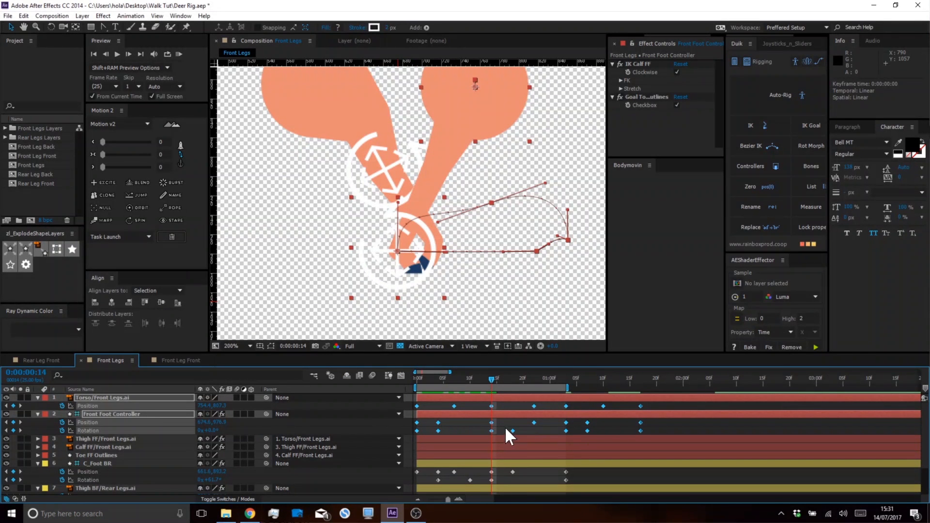
Try to shift all of the front-leg torso's Position keyframes forward horizontally at 0:00:00:14
{"action": "left_click", "coordinate": [496, 418]}
{"action": "left_click", "coordinate": [108, 397]}
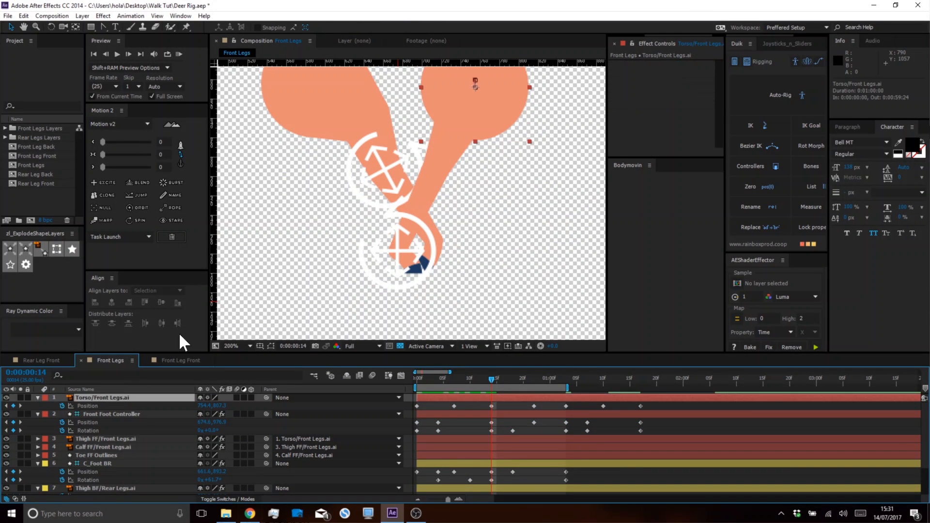
{"action": "left_click", "coordinate": [89, 406]}
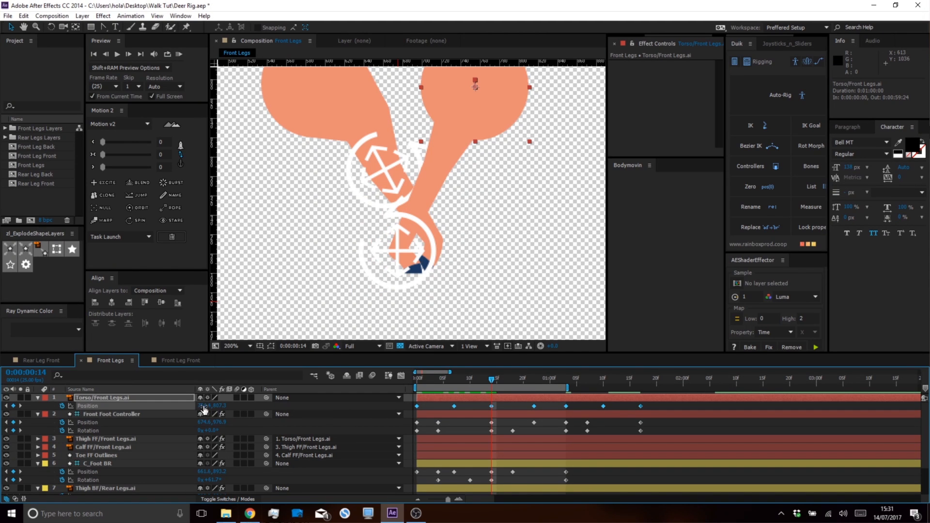
{"action": "left_click_drag", "start_coordinate": [213, 407], "coordinate": [226, 411]}
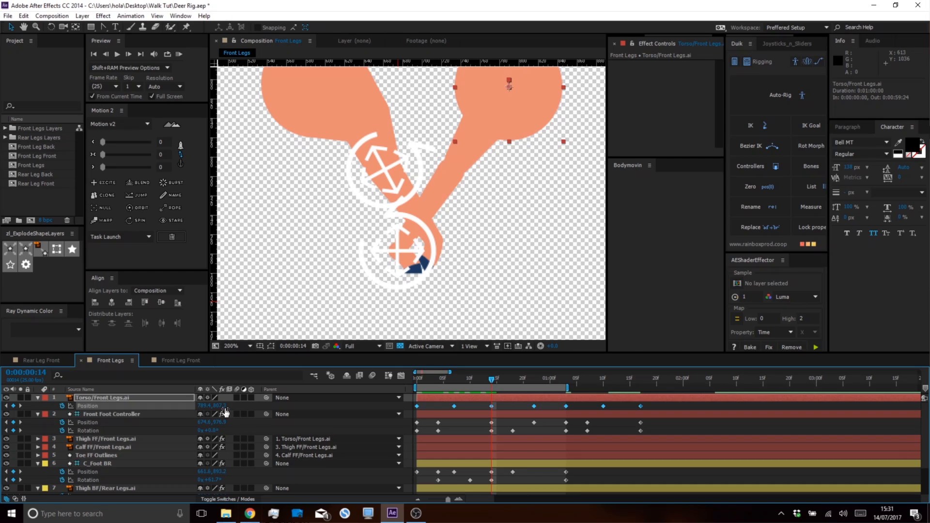
{"action": "key", "text": "ctrl+z"}
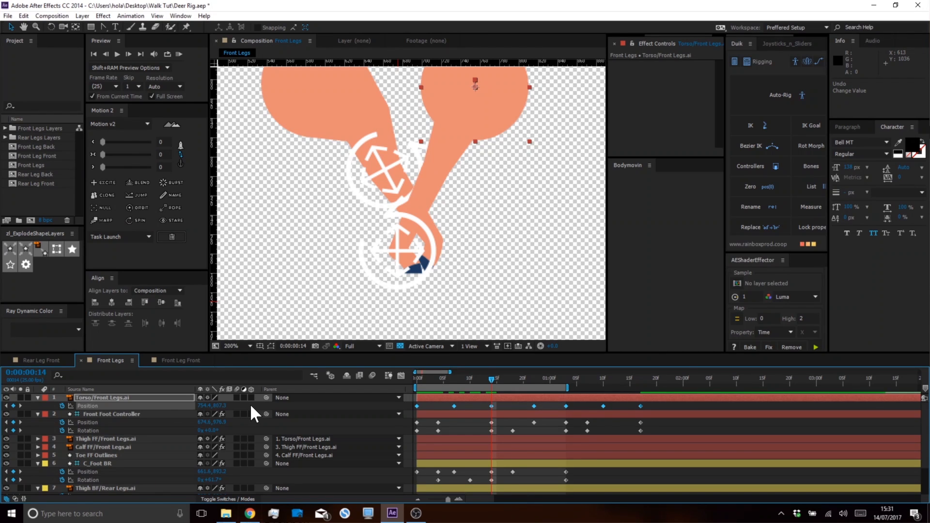
Parent the Front Foot Controller to the Torso/Front Legs layer and select all of the torso's Position keyframes
{"action": "left_click", "coordinate": [109, 414]}
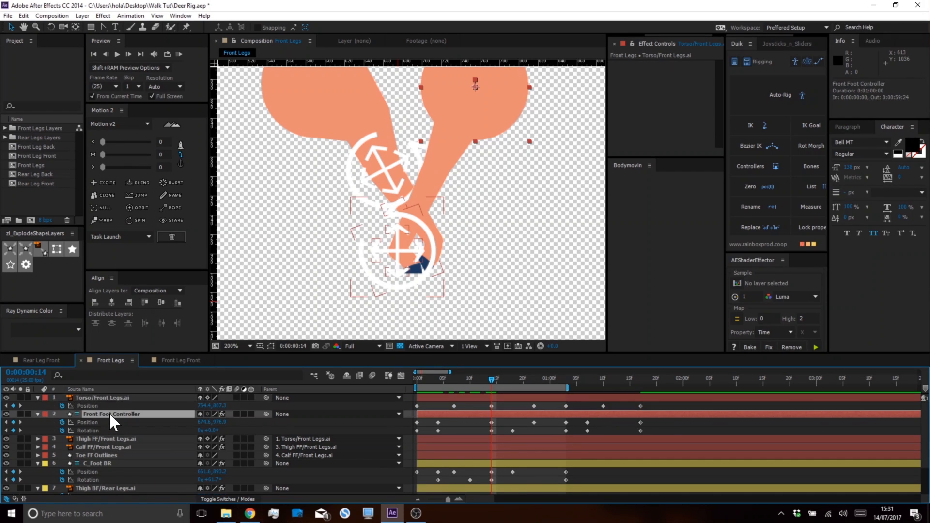
{"action": "left_click_drag", "start_coordinate": [266, 413], "coordinate": [137, 397]}
{"action": "left_click", "coordinate": [135, 398]}
{"action": "left_click", "coordinate": [114, 407]}
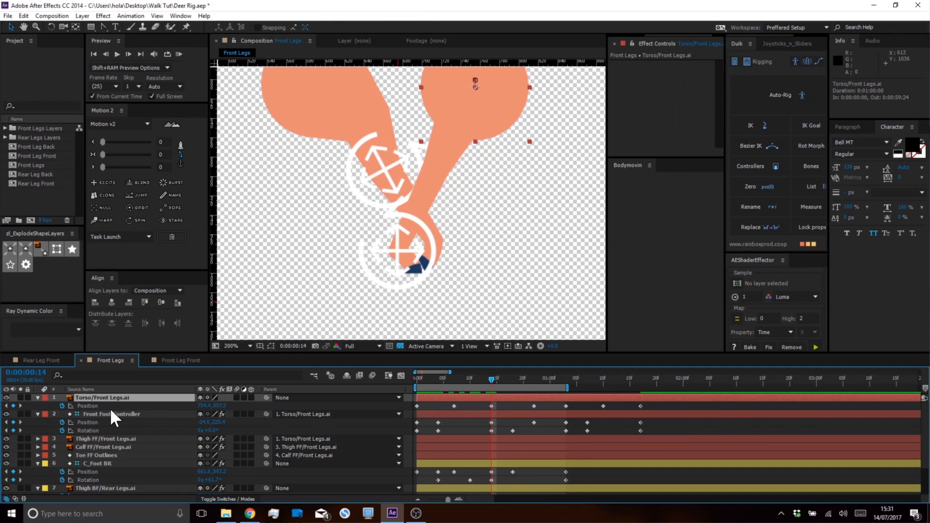
Try shifting the whole front leg forward through the torso's Position keyframes and compare leg spacing at 0:00:00:00 and 0:00:00:14
{"action": "left_click", "coordinate": [207, 406]}
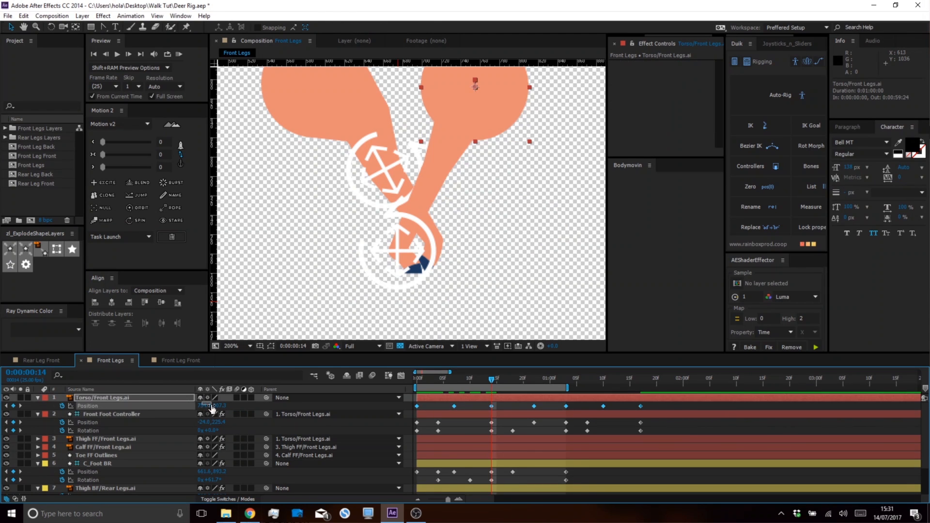
{"action": "left_click_drag", "start_coordinate": [212, 406], "coordinate": [247, 412]}
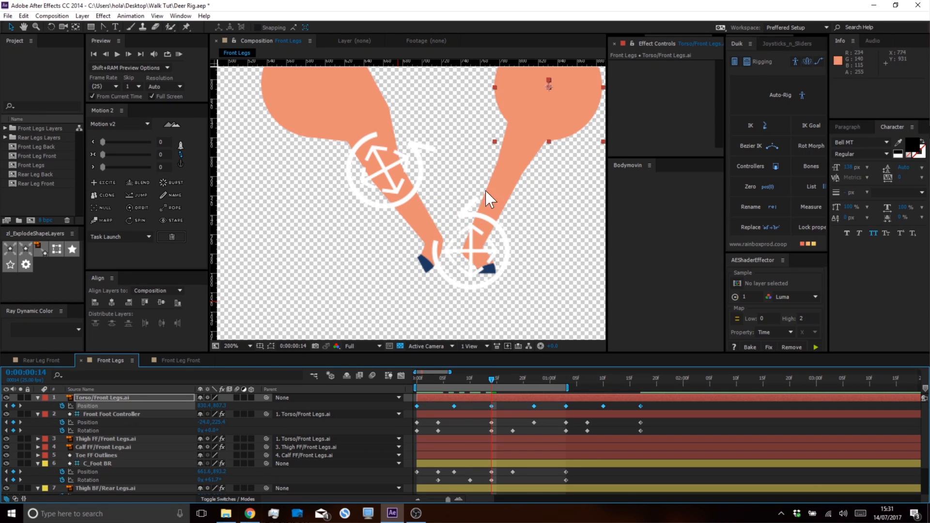
{"action": "scroll", "coordinate": [475, 189], "scroll_direction": "down", "scroll_amount": 2}
{"action": "scroll", "coordinate": [475, 187], "scroll_direction": "up", "scroll_amount": 2}
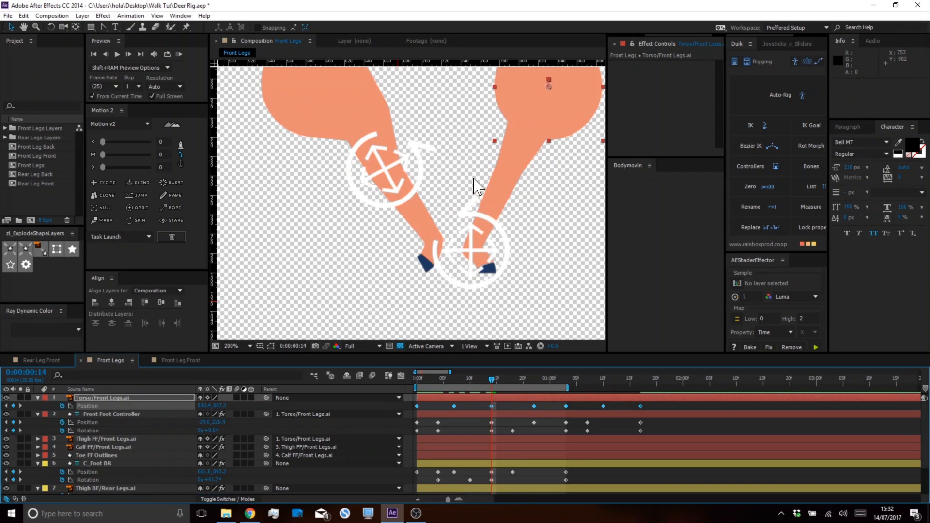
{"action": "left_click", "coordinate": [473, 408]}
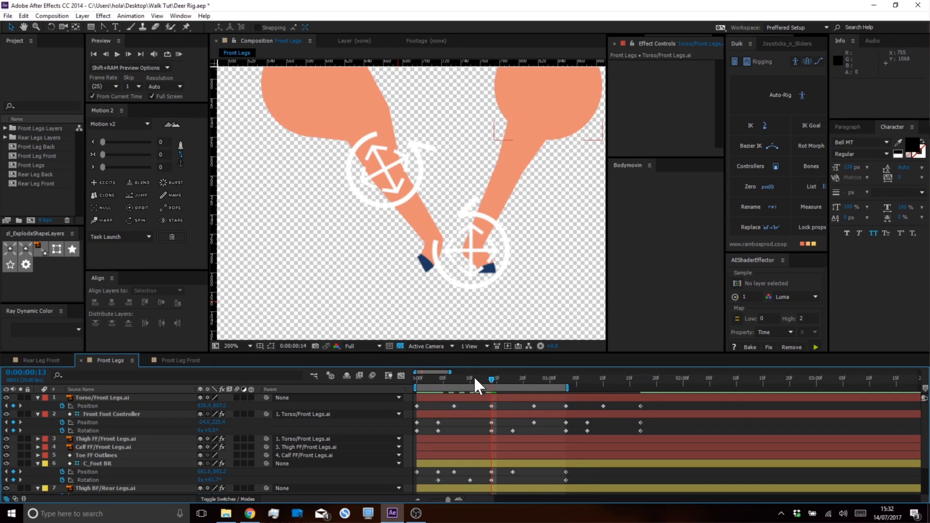
{"action": "key", "text": "Home"}
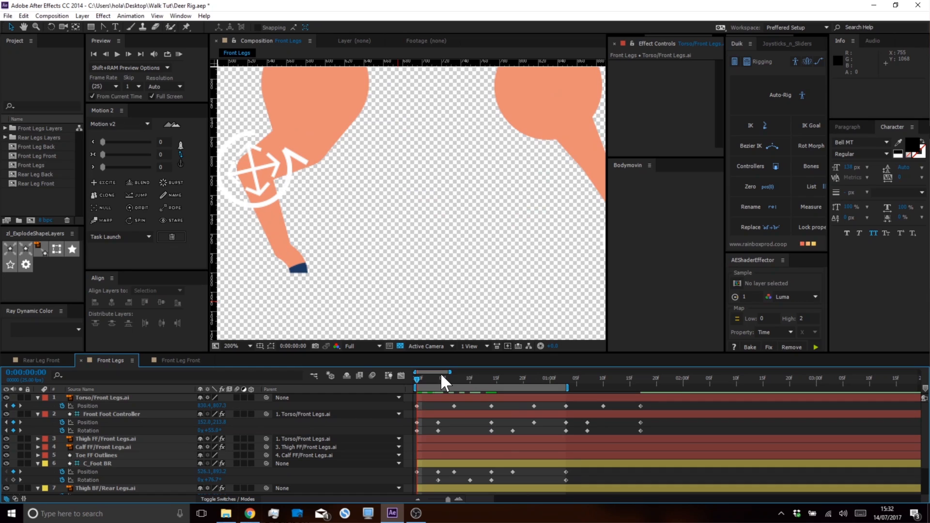
{"action": "left_click_drag", "start_coordinate": [479, 373], "coordinate": [490, 379]}
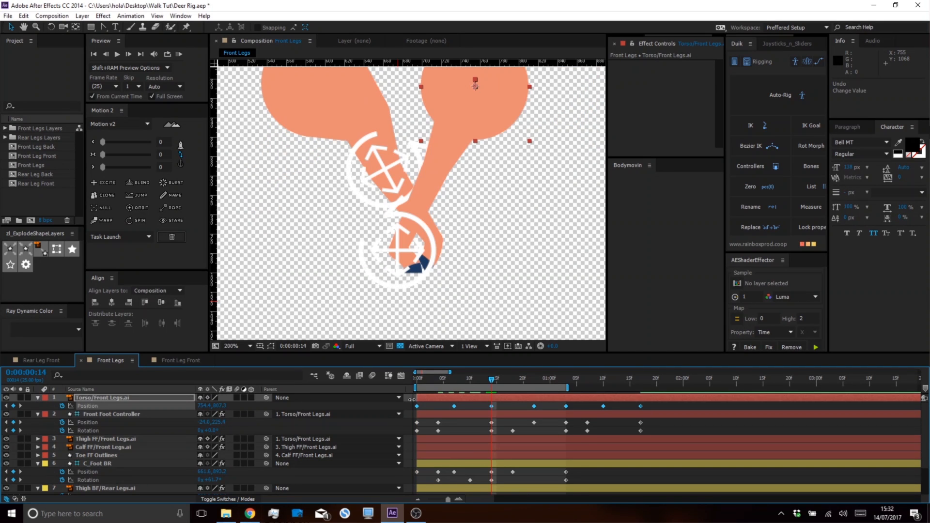
Try shifting all front-leg torso Position keyframes forward at 0:00:00:14 to X about 821.9 and set the Front Foot Controller's parent to None
{"action": "left_click_drag", "start_coordinate": [205, 405], "coordinate": [238, 407]}
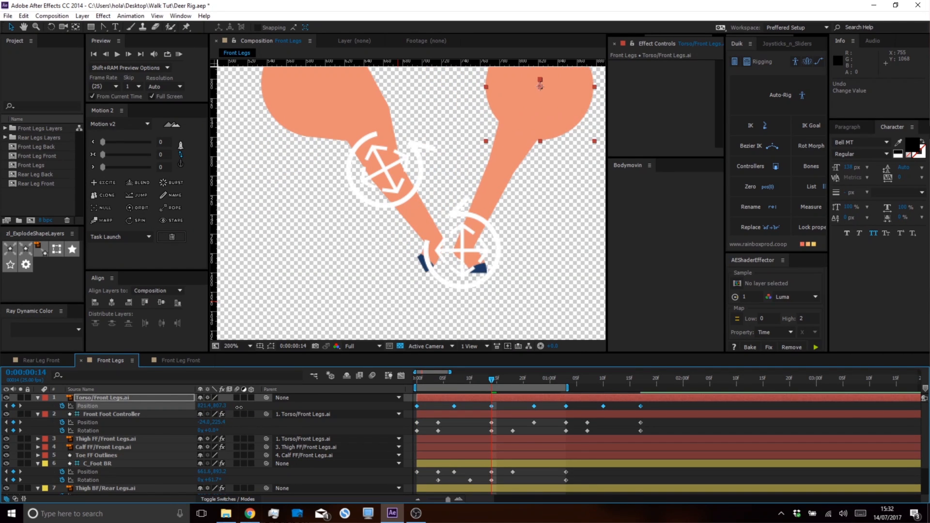
{"action": "left_click", "coordinate": [135, 414]}
{"action": "left_click", "coordinate": [297, 415]}
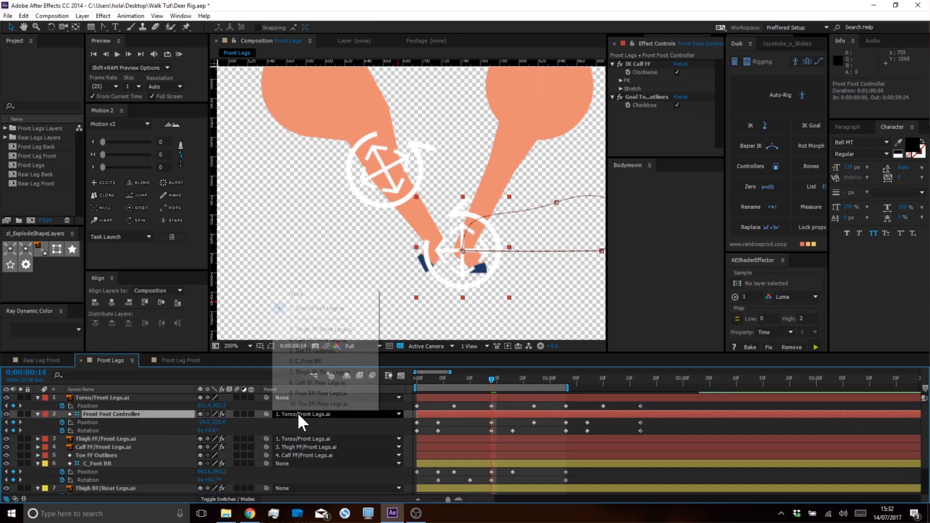
{"action": "left_click", "coordinate": [301, 293]}
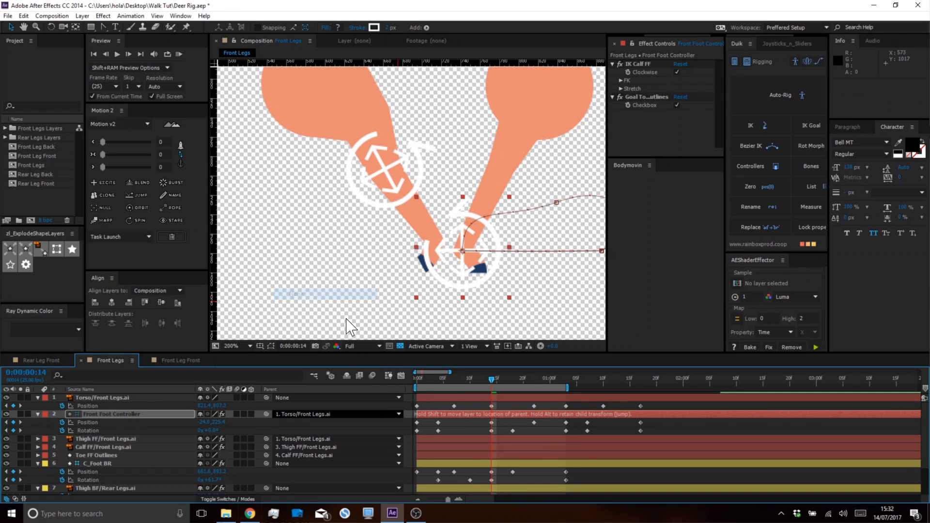
{"action": "left_click", "coordinate": [470, 422]}
Preview the walk cycle from 0:00:00:00, and undo the front-leg torso shift and the Front Foot Controller's parent change
{"action": "left_click_drag", "start_coordinate": [491, 377], "coordinate": [345, 379]}
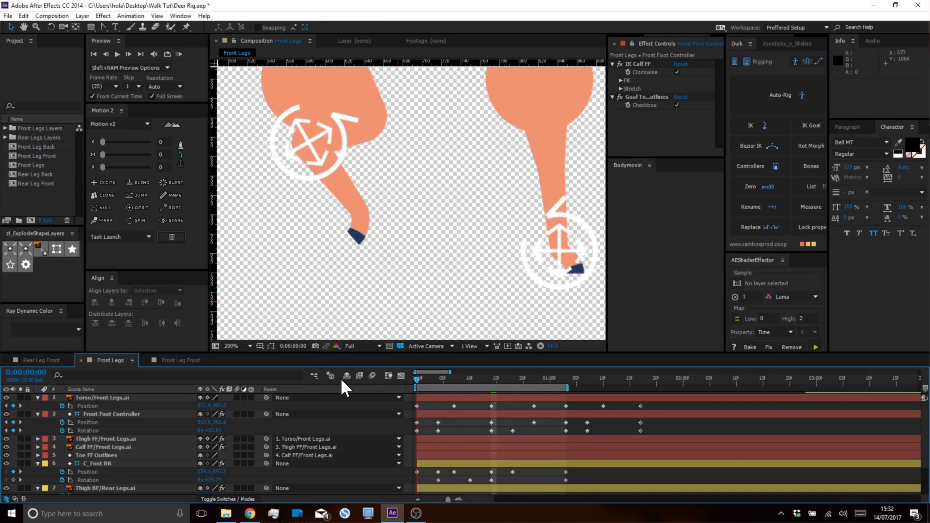
{"action": "scroll", "coordinate": [398, 253], "scroll_direction": "down", "scroll_amount": 1}
{"action": "key", "text": "space"}
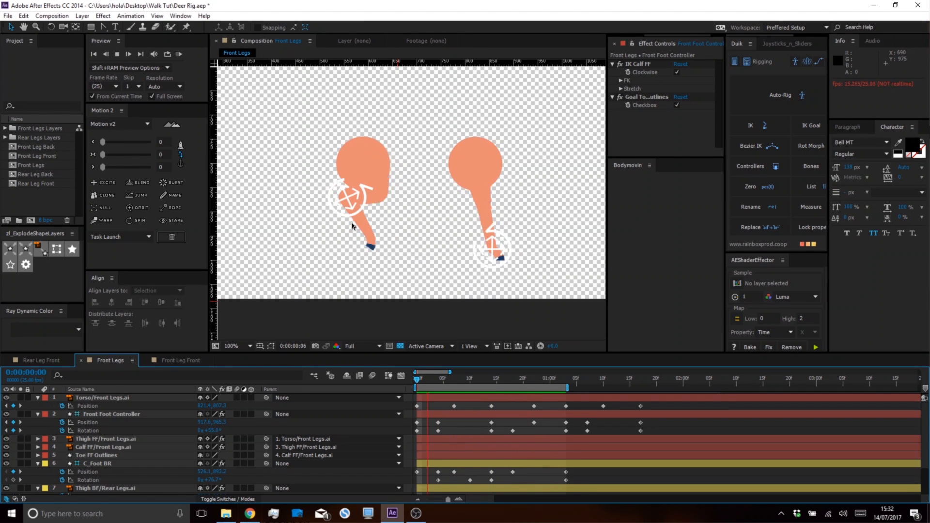
{"action": "left_click", "coordinate": [179, 53]}
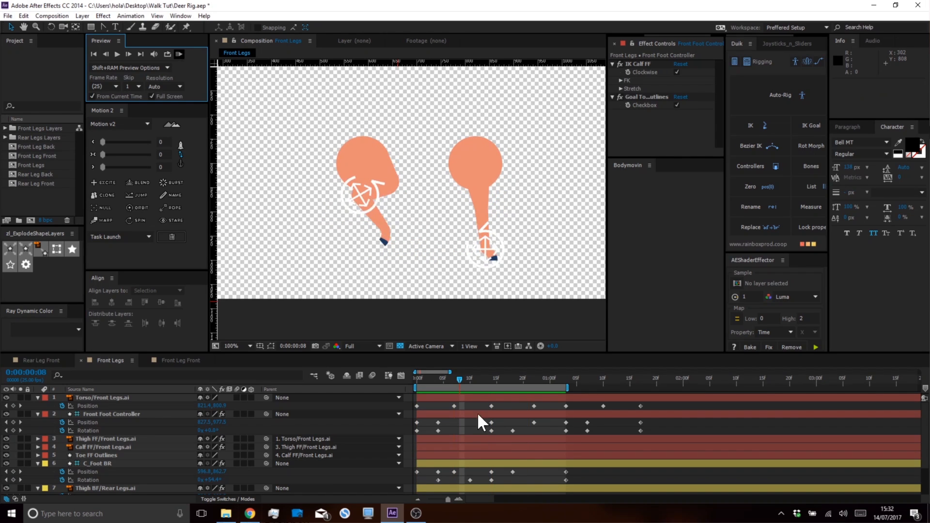
{"action": "left_click", "coordinate": [464, 424]}
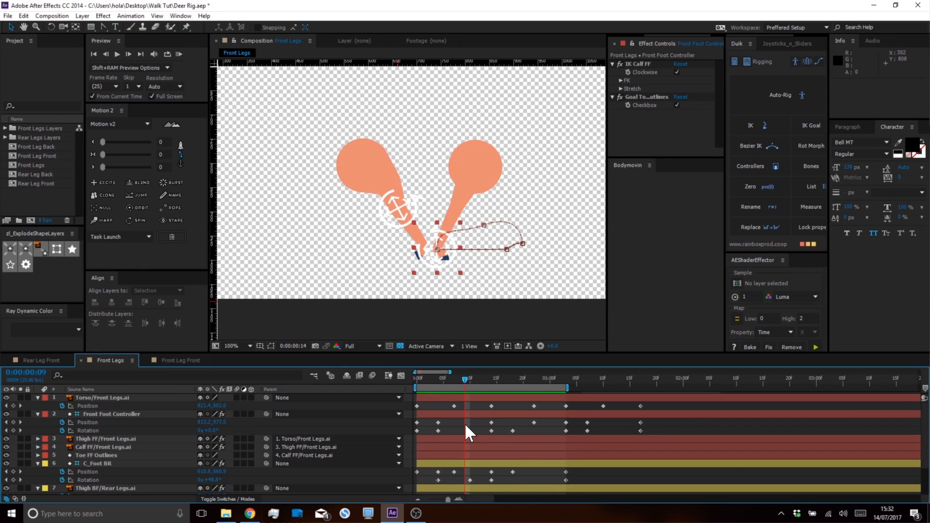
{"action": "key", "text": "ctrl+z"}
{"action": "left_click", "coordinate": [465, 423]}
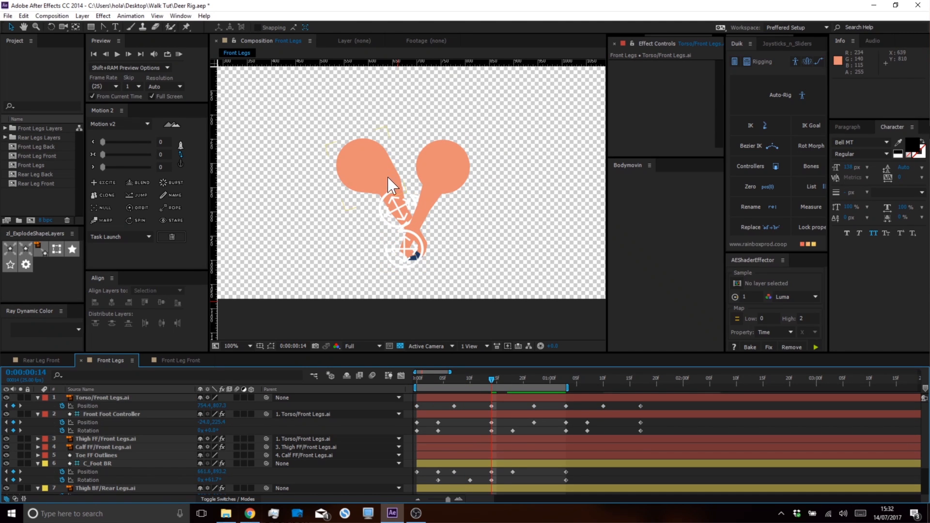
Move C_Foot BR backward to about 647.1, 893.2 at 0:00:00:14 and shift its earlier motion-path keyframe to 571.9, 865.2
{"action": "left_click", "coordinate": [361, 179]}
{"action": "left_click", "coordinate": [106, 488]}
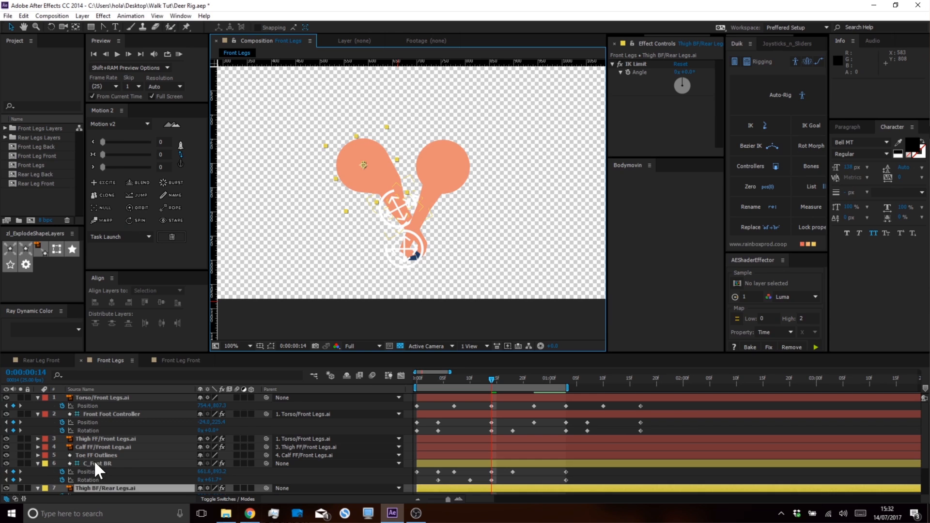
{"action": "left_click", "coordinate": [94, 464]}
{"action": "scroll", "coordinate": [143, 462], "scroll_direction": "down", "scroll_amount": 2}
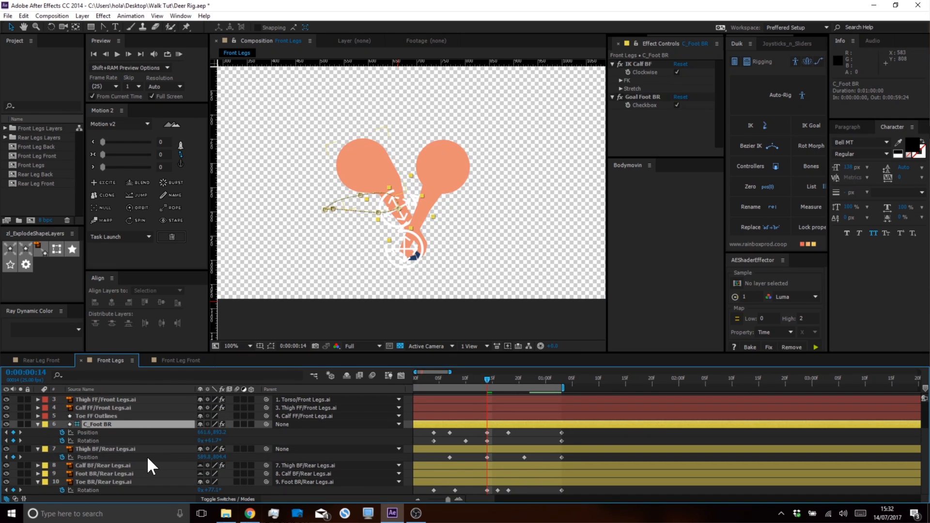
{"action": "scroll", "coordinate": [478, 459], "scroll_direction": "up", "scroll_amount": 1}
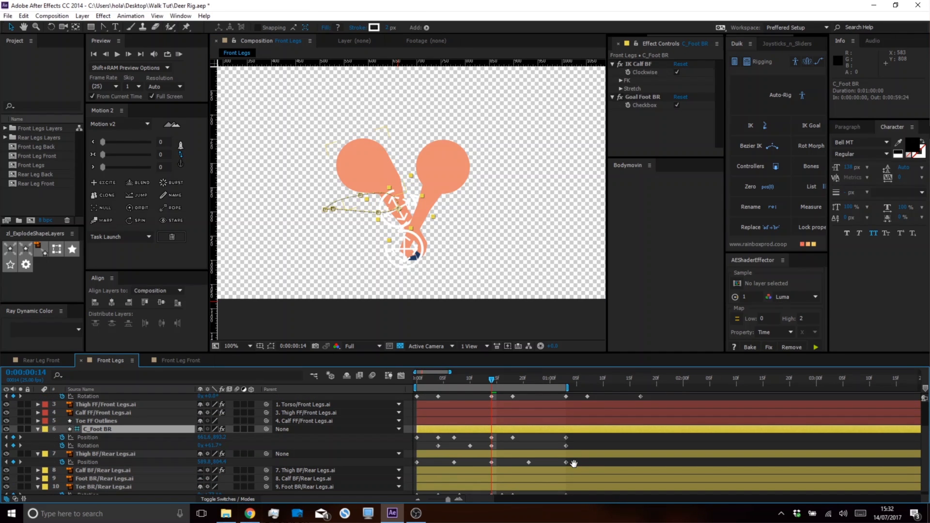
{"action": "left_click", "coordinate": [109, 446]}
{"action": "scroll", "coordinate": [110, 421], "scroll_direction": "down", "scroll_amount": 1}
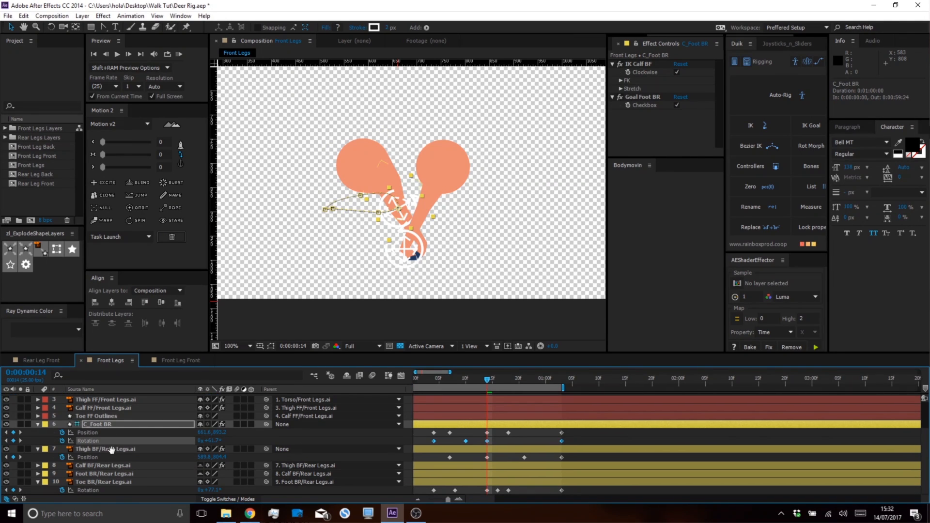
{"action": "left_click", "coordinate": [108, 421]}
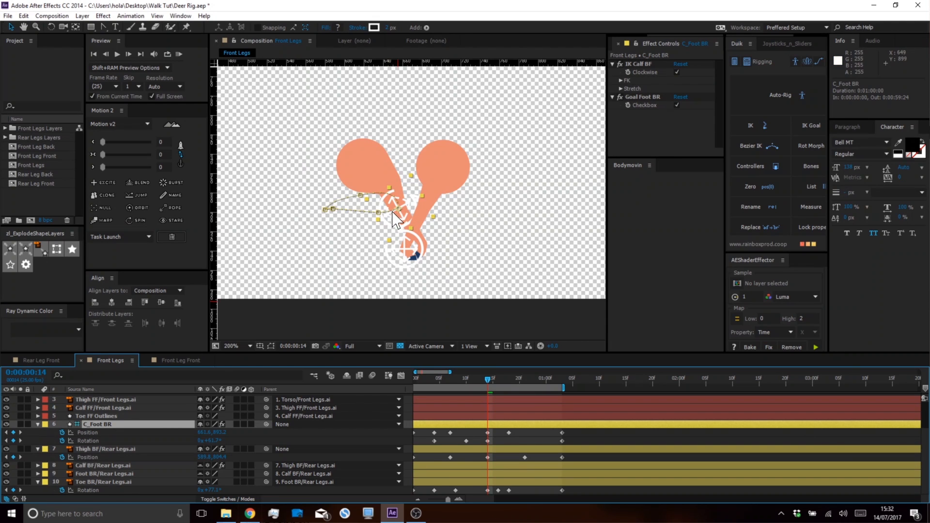
{"action": "scroll", "coordinate": [396, 219], "scroll_direction": "up", "scroll_amount": 1}
{"action": "left_click_drag", "start_coordinate": [411, 213], "coordinate": [347, 217]}
{"action": "left_click_drag", "start_coordinate": [329, 179], "coordinate": [318, 182]}
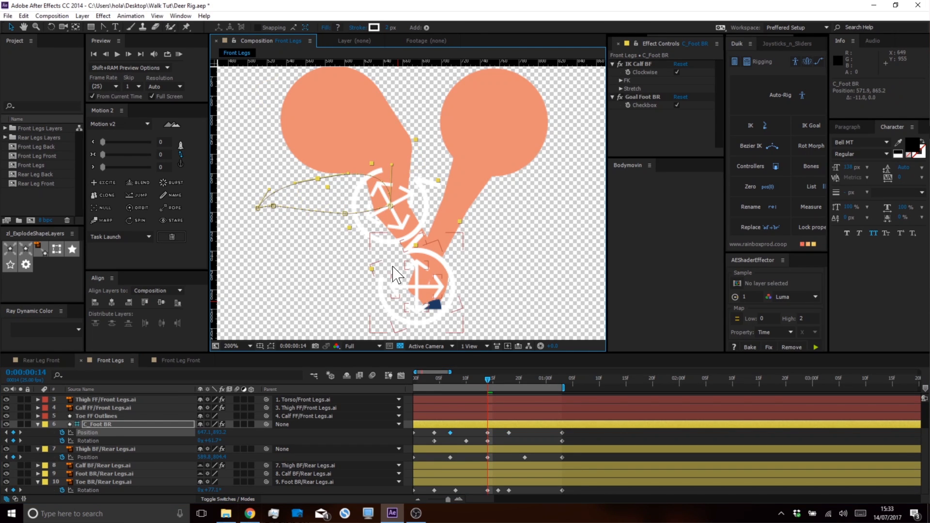
At 0:00:00:14, move the Front Foot Controller forward to about 2.6, 225.4 and C_Foot BR backward to 622.1, 893.2
{"action": "left_click", "coordinate": [469, 429]}
{"action": "scroll", "coordinate": [468, 398], "scroll_direction": "up", "scroll_amount": 2}
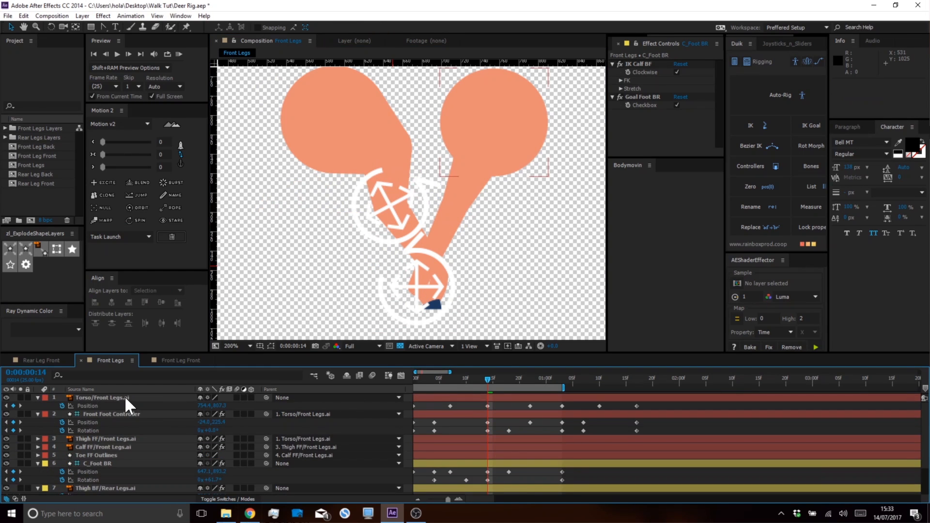
{"action": "left_click", "coordinate": [115, 415]}
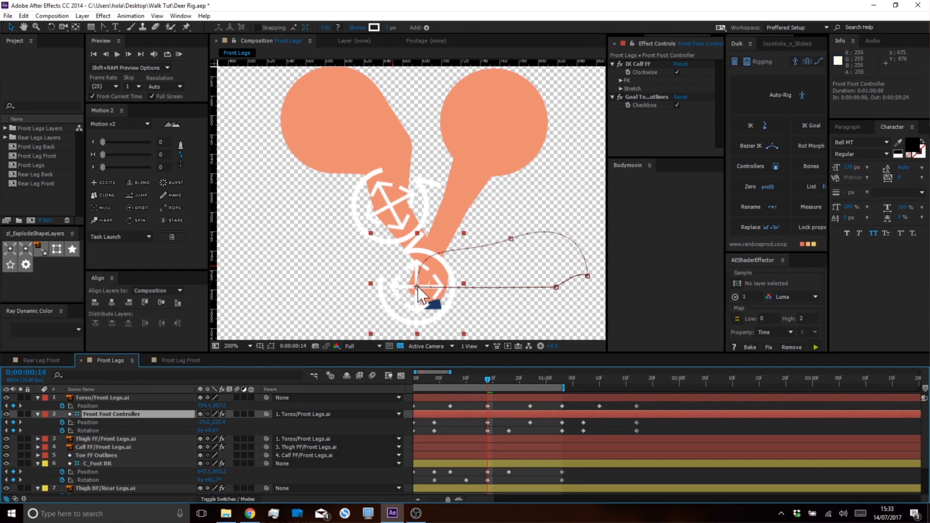
{"action": "left_click_drag", "start_coordinate": [417, 287], "coordinate": [444, 292]}
{"action": "left_click_drag", "start_coordinate": [443, 243], "coordinate": [442, 245]}
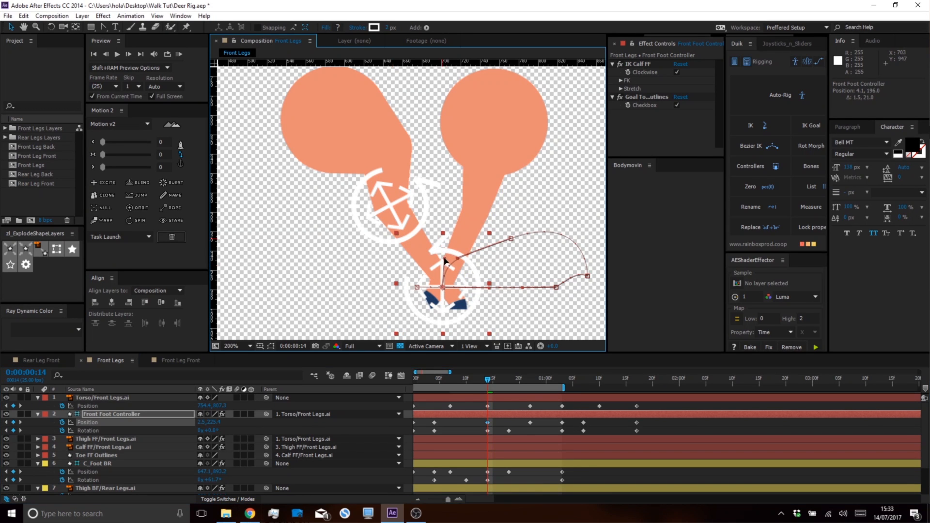
{"action": "left_click", "coordinate": [481, 461]}
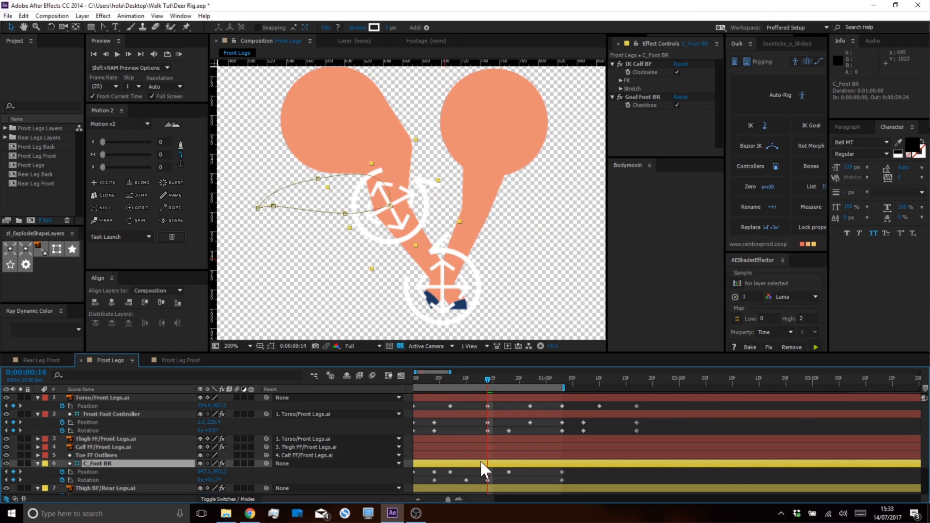
{"action": "left_click_drag", "start_coordinate": [390, 207], "coordinate": [366, 212]}
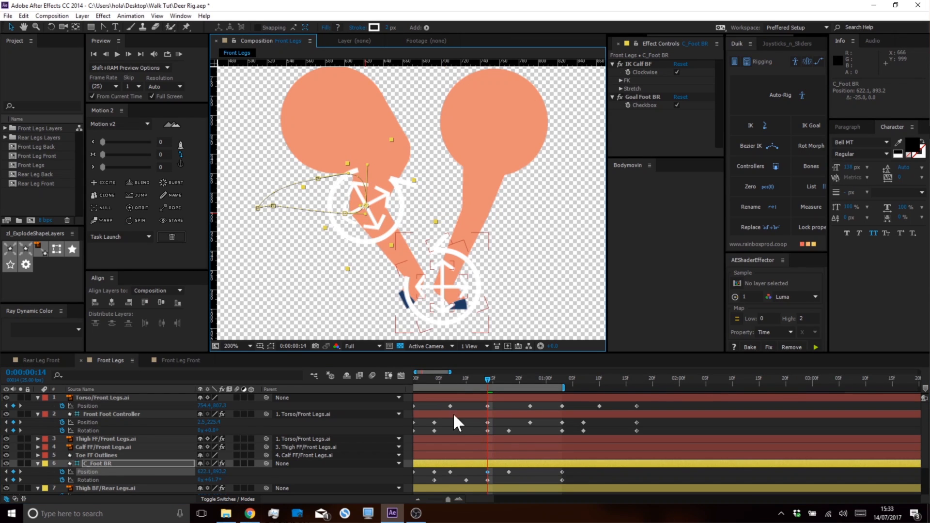
Move the C_Foot BR controller to position 618.6, 893.2 at frame 14 and preview the walk cycle from the start
{"action": "left_click_drag", "start_coordinate": [386, 208], "coordinate": [382, 206]}
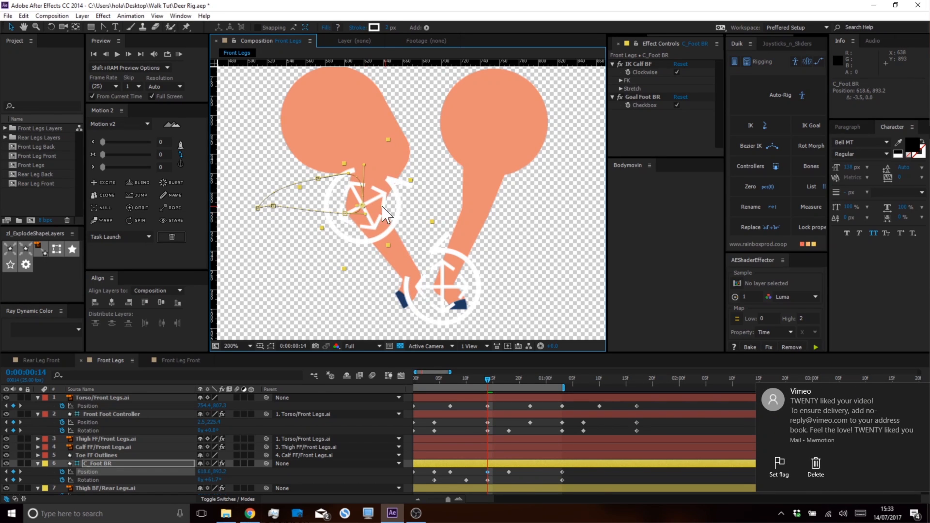
{"action": "left_click_drag", "start_coordinate": [488, 380], "coordinate": [366, 367]}
{"action": "key", "text": "space"}
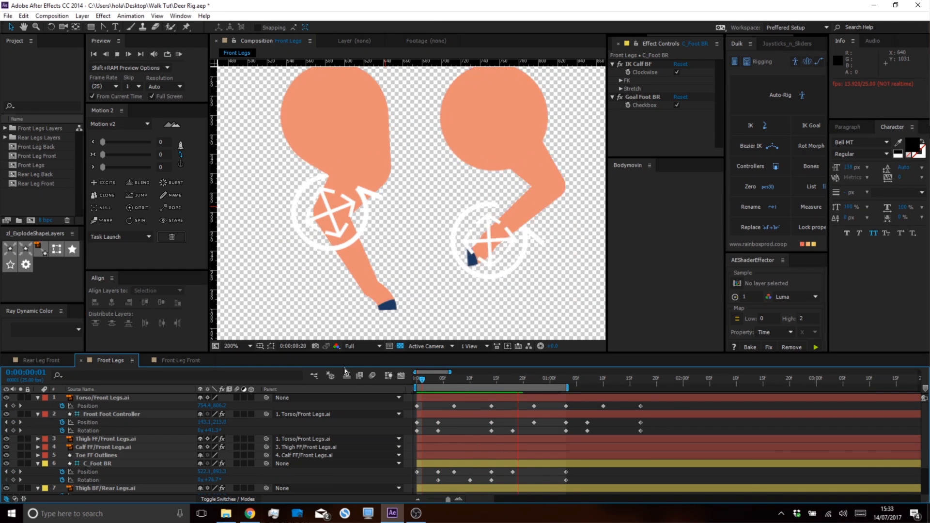
{"action": "left_click", "coordinate": [345, 374]}
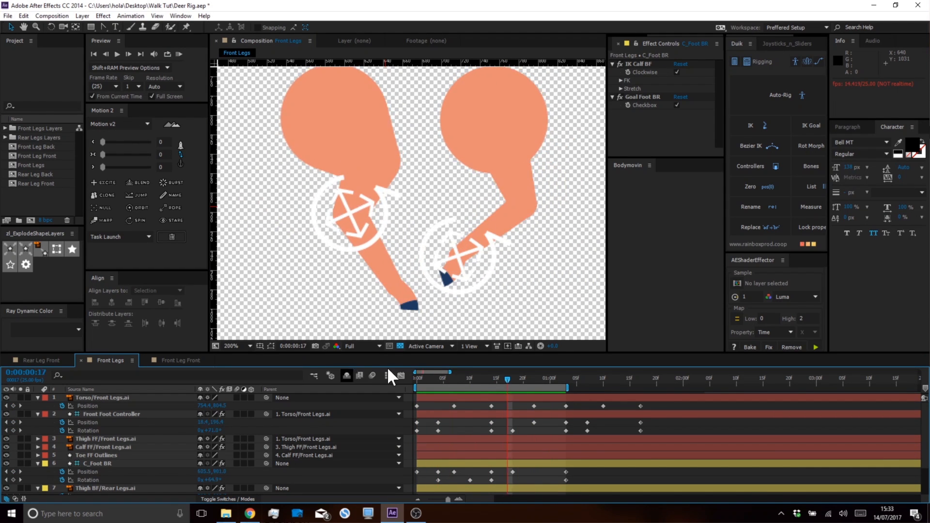
Add a horizontal ground guide at 1000, rotate C_Foot BR to 63° at frame 14, and preview the motion
{"action": "left_click_drag", "start_coordinate": [501, 377], "coordinate": [492, 377]}
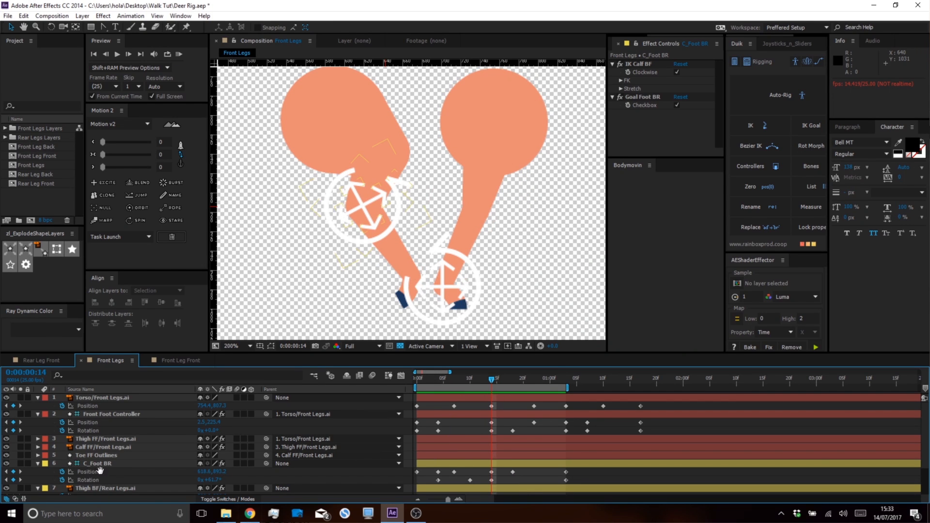
{"action": "scroll", "coordinate": [102, 427], "scroll_direction": "down", "scroll_amount": 2}
{"action": "left_click", "coordinate": [105, 426]}
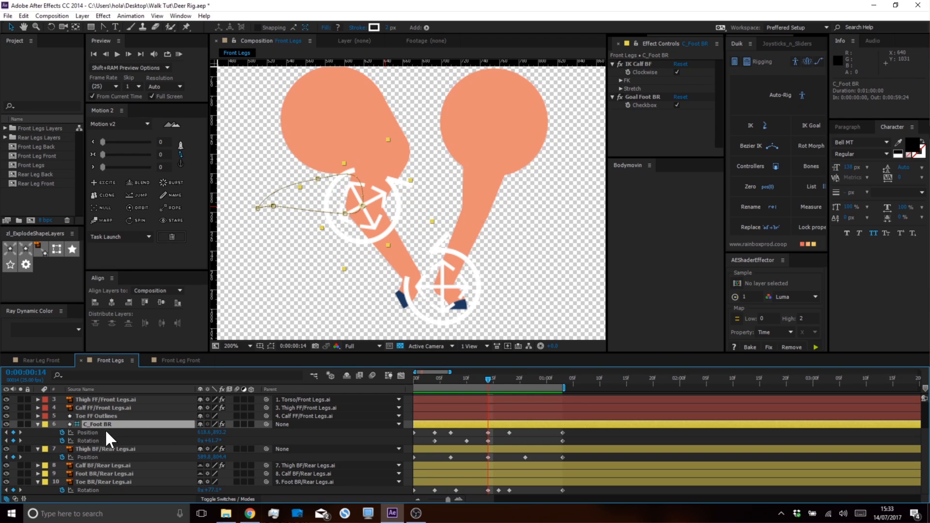
{"action": "left_click_drag", "start_coordinate": [216, 443], "coordinate": [219, 440]}
{"action": "left_click_drag", "start_coordinate": [485, 62], "coordinate": [475, 311]}
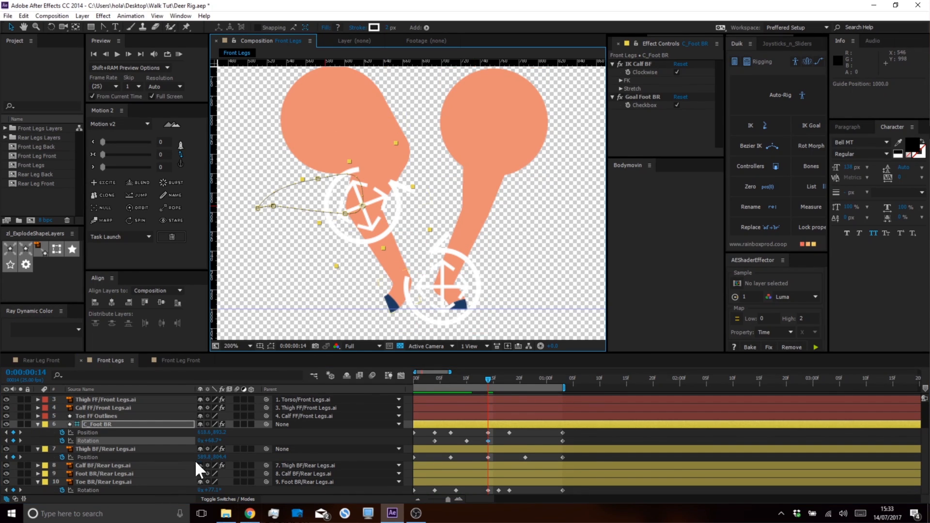
{"action": "left_click_drag", "start_coordinate": [215, 445], "coordinate": [213, 446]}
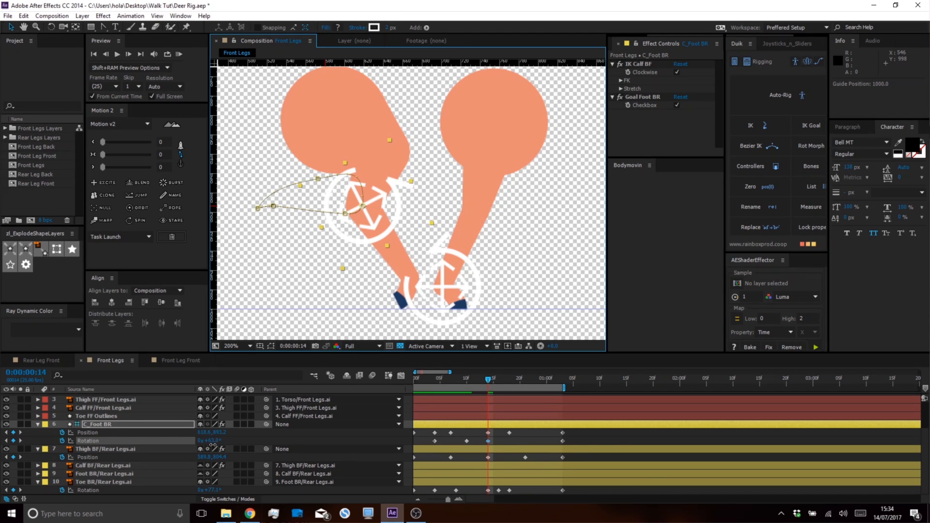
{"action": "left_click", "coordinate": [492, 377]}
{"action": "left_click_drag", "start_coordinate": [493, 377], "coordinate": [450, 379]}
{"action": "key", "text": "space"}
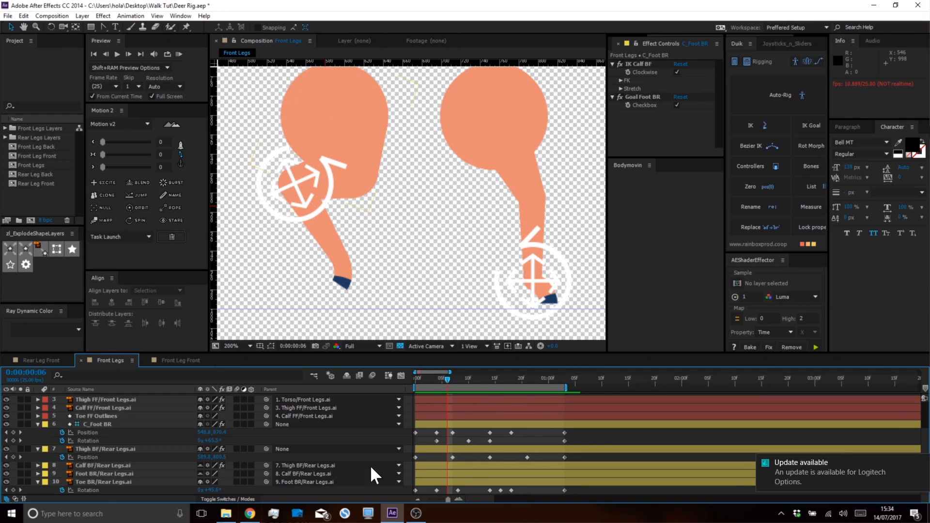
Shift C_Foot BR's position keyframes at frames 0, 4 and 1:03 together horizontally, setting the first frame's position to 513.6, 893.2
{"action": "left_click", "coordinate": [97, 424]}
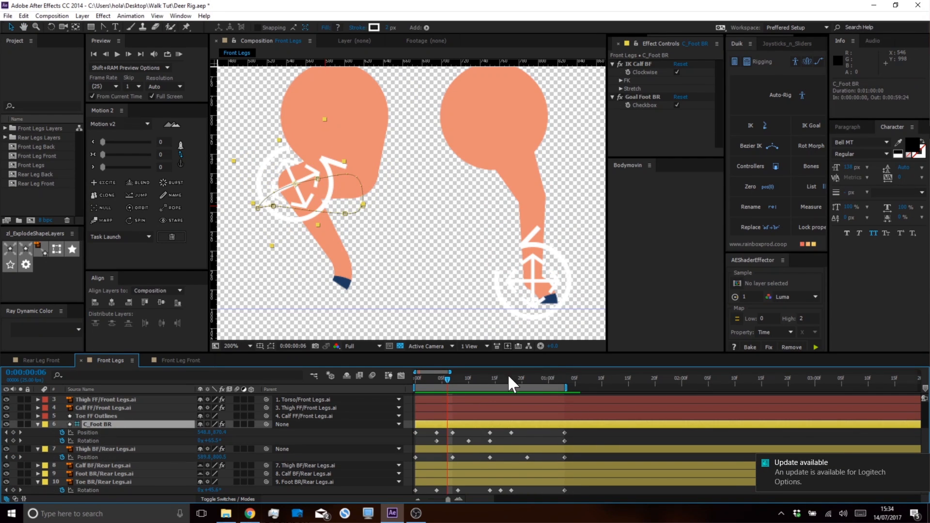
{"action": "left_click_drag", "start_coordinate": [446, 374], "coordinate": [363, 383]}
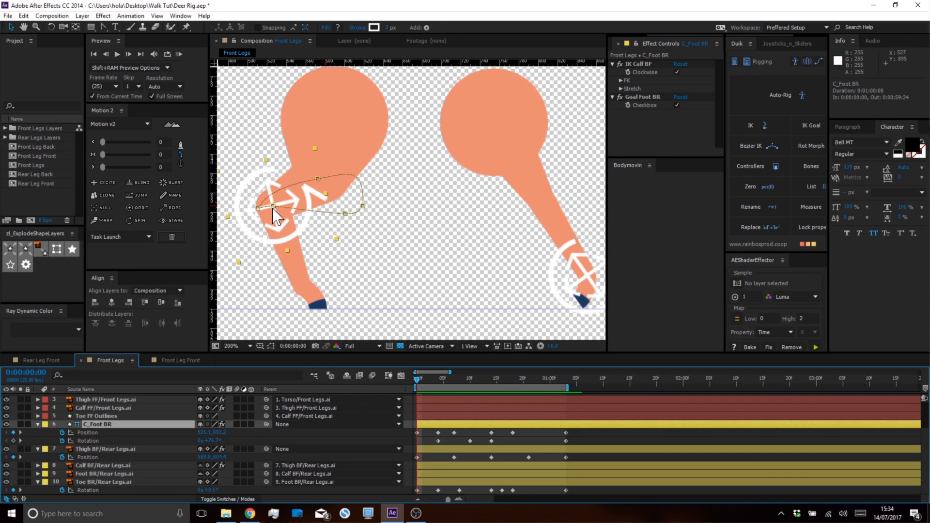
{"action": "left_click", "coordinate": [259, 208]}
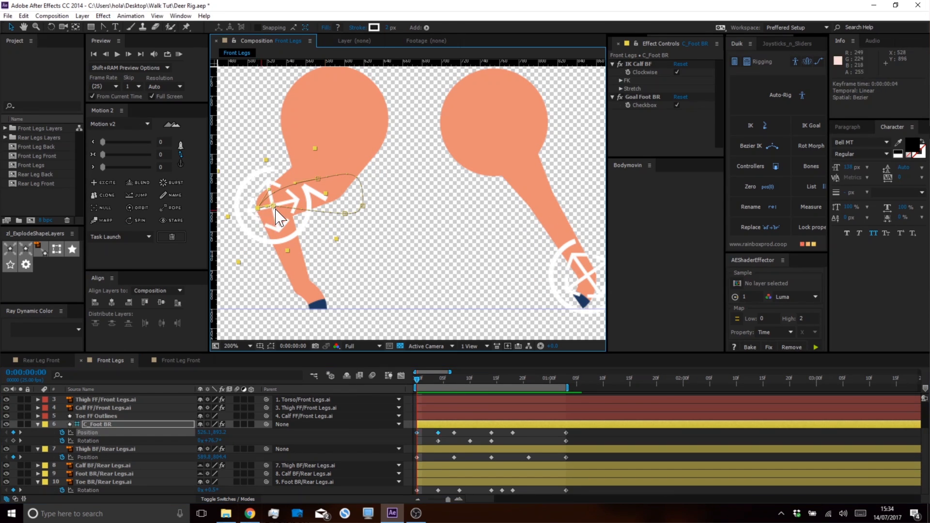
{"action": "left_click_drag", "start_coordinate": [270, 209], "coordinate": [258, 208]}
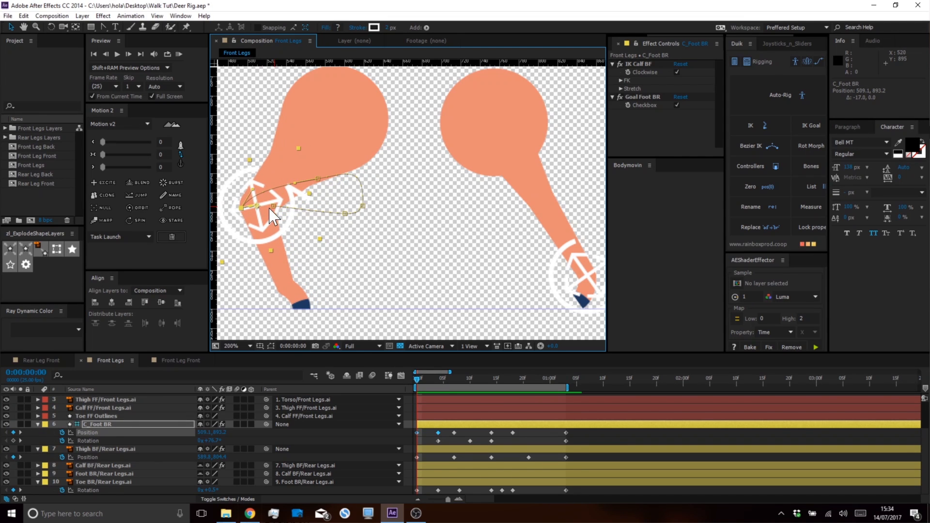
{"action": "key", "text": "ctrl+z"}
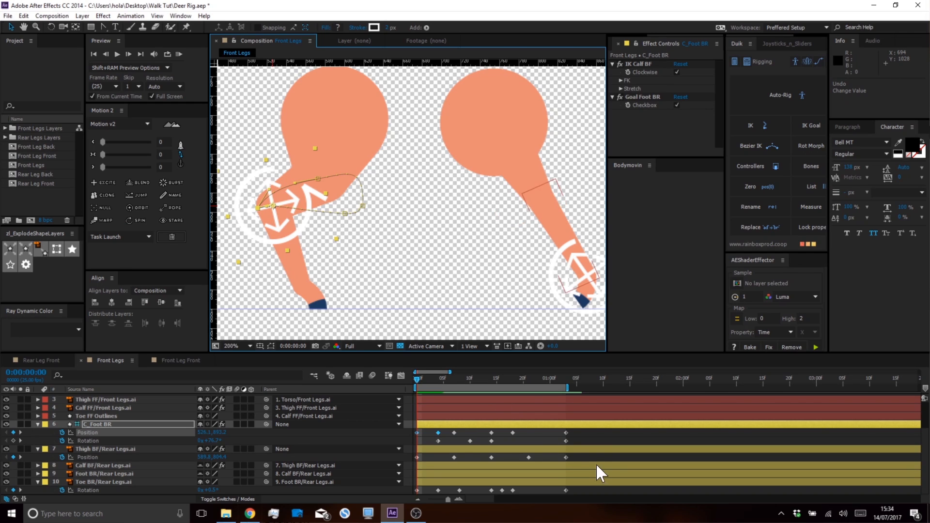
{"action": "left_click", "coordinate": [566, 432]}
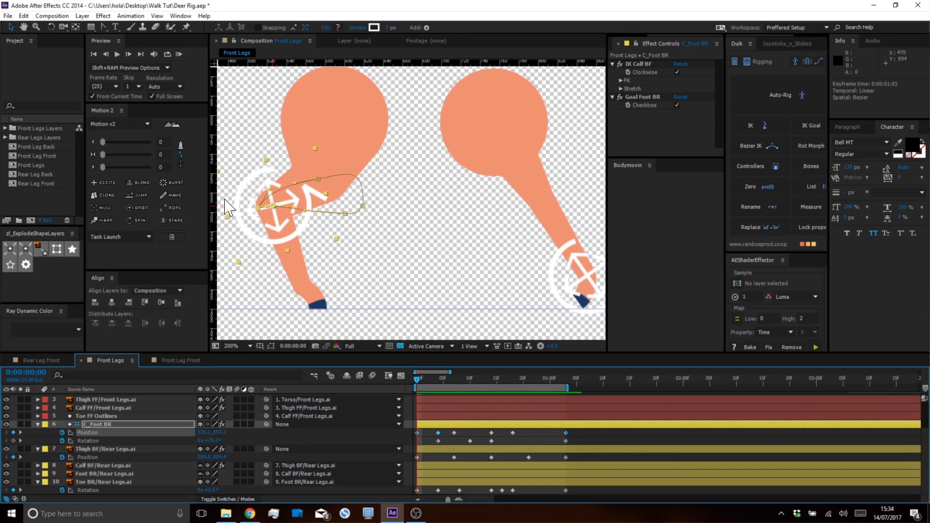
{"action": "left_click_drag", "start_coordinate": [270, 207], "coordinate": [261, 207]}
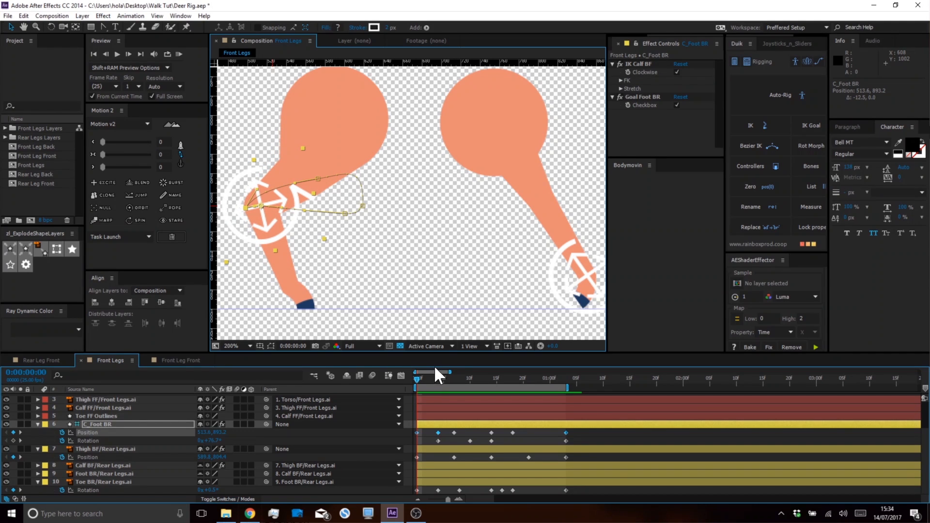
Adjust C_Foot BR's frame 4 position keyframe to 497.6, 893.6 to align the hoof with the ground guide
{"action": "left_click", "coordinate": [423, 378]}
{"action": "mouse_move", "coordinate": [425, 376]}
{"action": "left_mouse_down"}
{"action": "mouse_move", "coordinate": [448, 375]}
{"action": "mouse_move", "coordinate": [438, 377]}
{"action": "left_mouse_up"}
{"action": "left_click", "coordinate": [435, 420]}
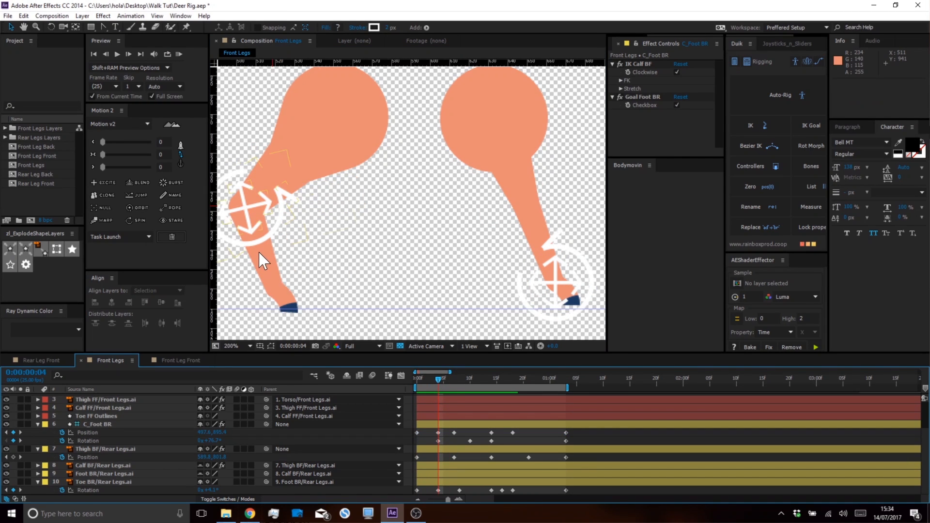
{"action": "scroll", "coordinate": [390, 228], "scroll_direction": "up", "scroll_amount": 2}
{"action": "left_click", "coordinate": [439, 432]}
{"action": "left_click_drag", "start_coordinate": [370, 260], "coordinate": [348, 204]}
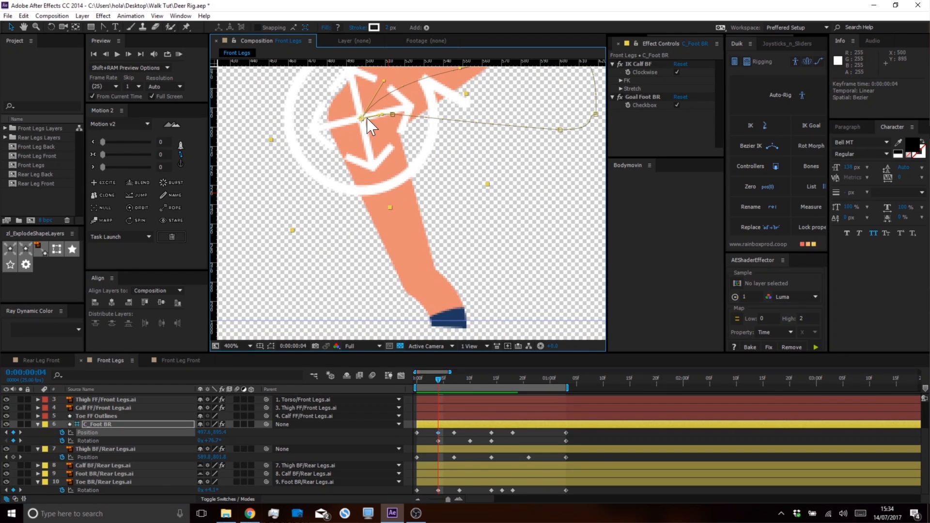
{"action": "mouse_move", "coordinate": [362, 118]}
{"action": "left_mouse_down"}
{"action": "mouse_move", "coordinate": [360, 99]}
{"action": "mouse_move", "coordinate": [361, 111]}
{"action": "left_mouse_up"}
{"action": "mouse_move", "coordinate": [435, 379]}
{"action": "left_mouse_down"}
{"action": "mouse_move", "coordinate": [419, 377]}
{"action": "mouse_move", "coordinate": [432, 378]}
{"action": "left_mouse_up"}
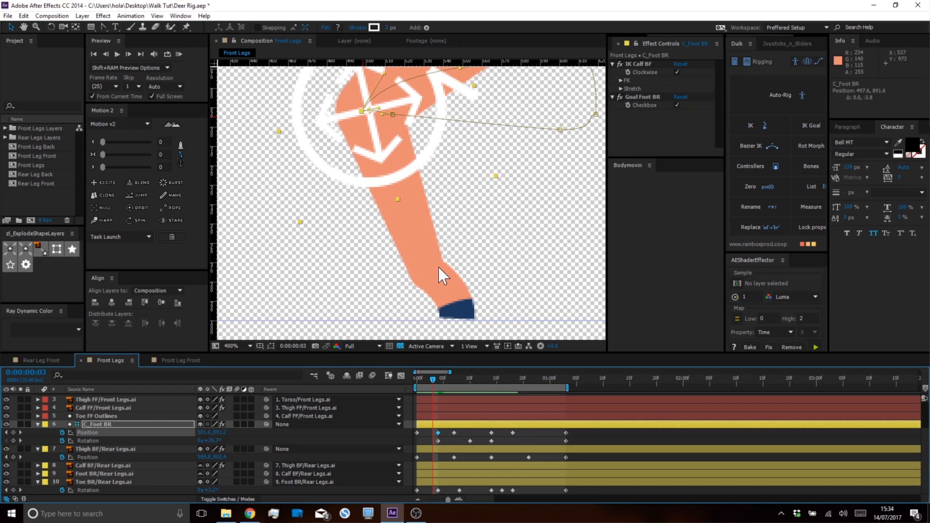
{"action": "left_click_drag", "start_coordinate": [378, 109], "coordinate": [362, 117]}
{"action": "scroll", "coordinate": [445, 171], "scroll_direction": "down", "scroll_amount": 1}
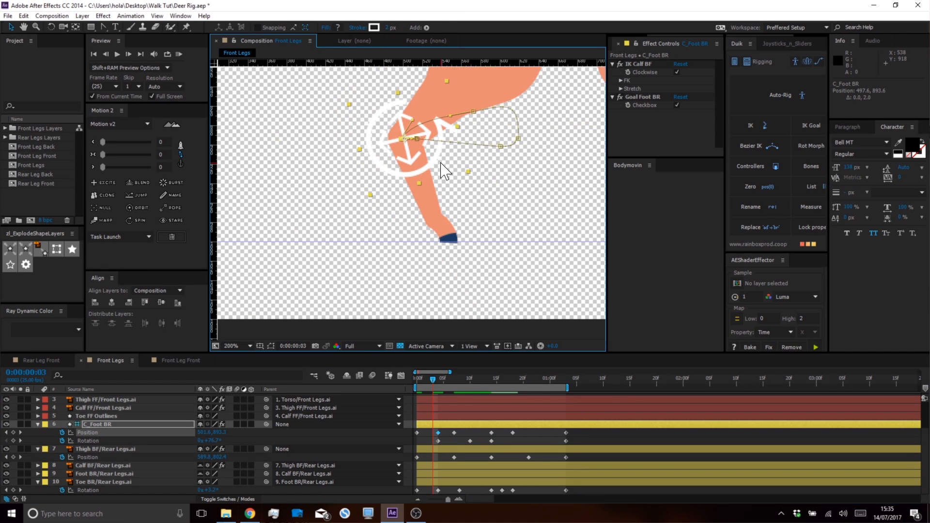
RAM preview the walk cycle with both front legs in view and scrub through the frames to check their motion
{"action": "scroll", "coordinate": [444, 171], "scroll_direction": "down", "scroll_amount": 1}
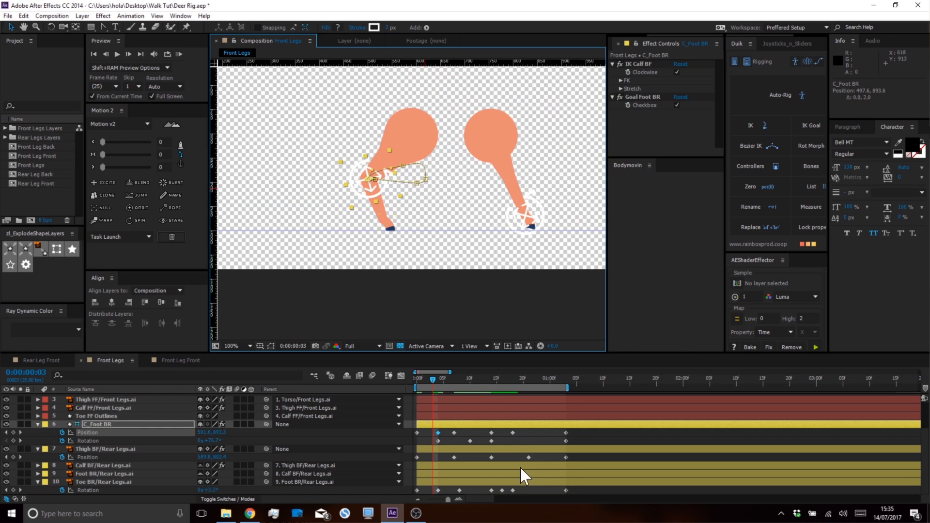
{"action": "left_click", "coordinate": [528, 437]}
{"action": "left_click", "coordinate": [179, 52]}
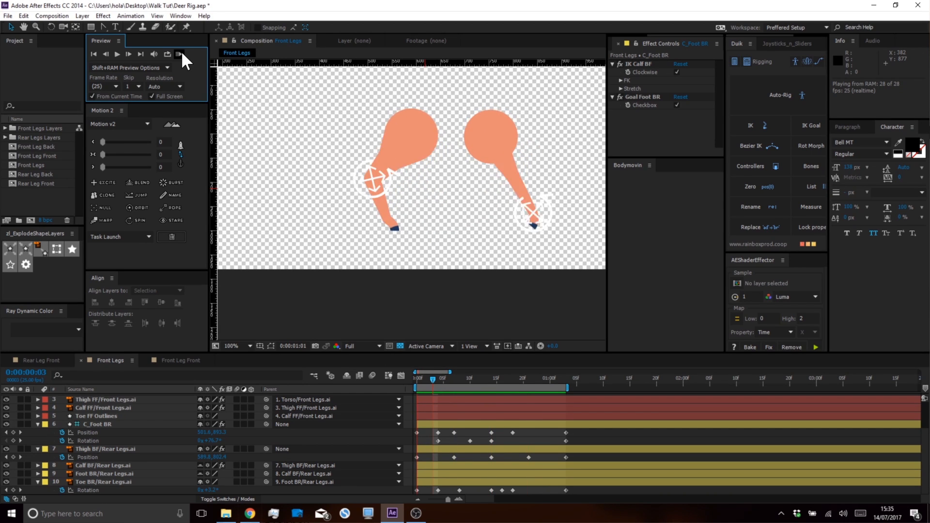
{"action": "left_click_drag", "start_coordinate": [468, 378], "coordinate": [449, 378]}
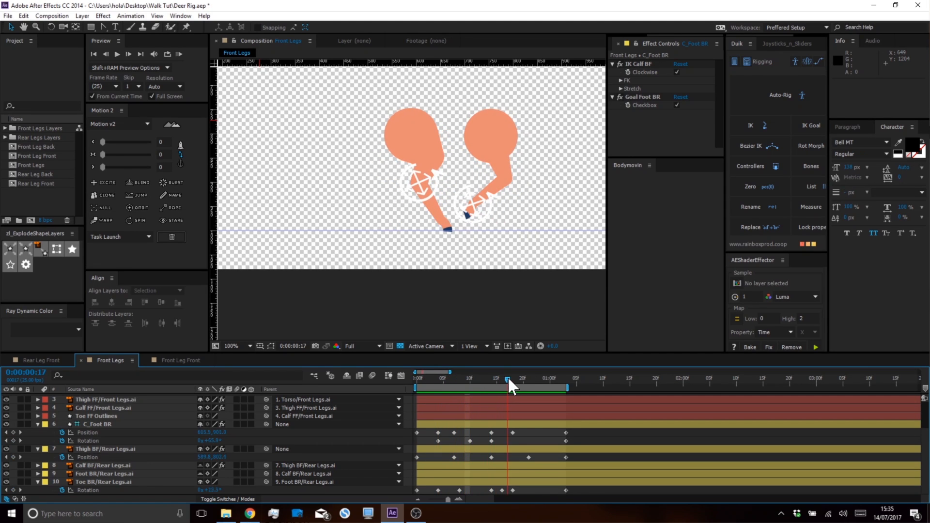
{"action": "left_click_drag", "start_coordinate": [547, 386], "coordinate": [452, 365]}
Unparent the Front Foot Controller from the Torso layer at frame 14 by setting its parent to None
{"action": "left_click", "coordinate": [504, 217]}
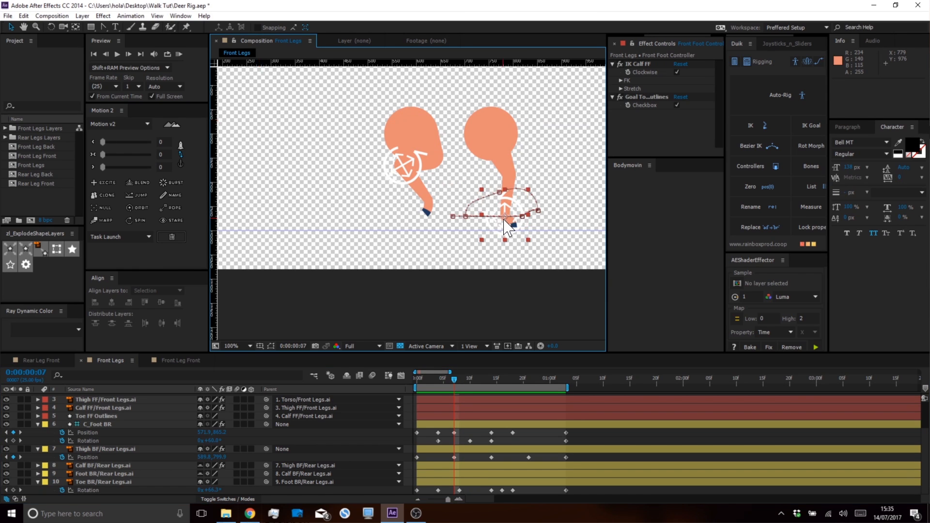
{"action": "scroll", "coordinate": [507, 226], "scroll_direction": "up", "scroll_amount": 2}
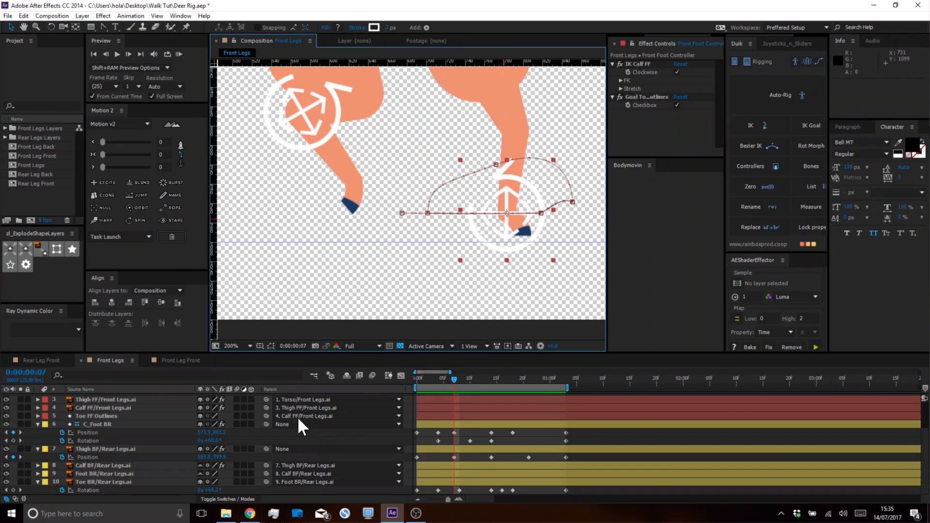
{"action": "scroll", "coordinate": [478, 438], "scroll_direction": "up", "scroll_amount": 3}
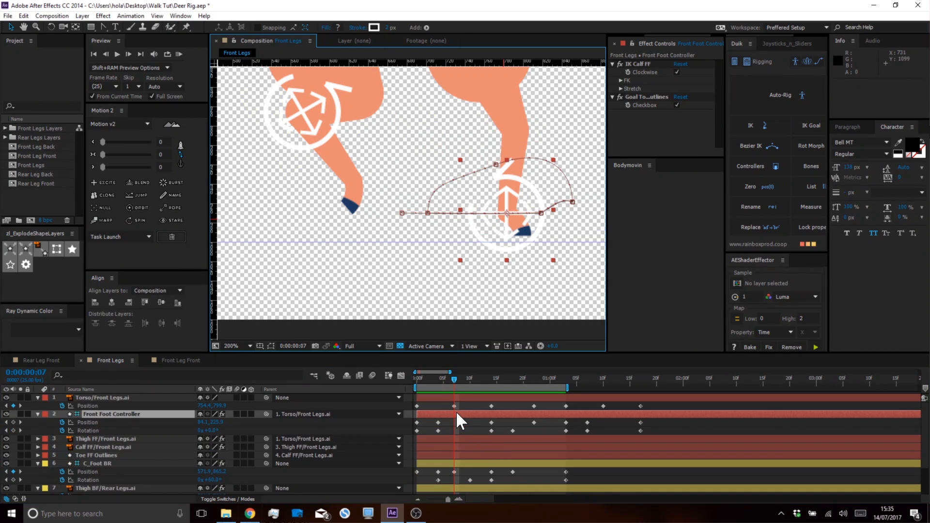
{"action": "left_click_drag", "start_coordinate": [461, 379], "coordinate": [490, 380]}
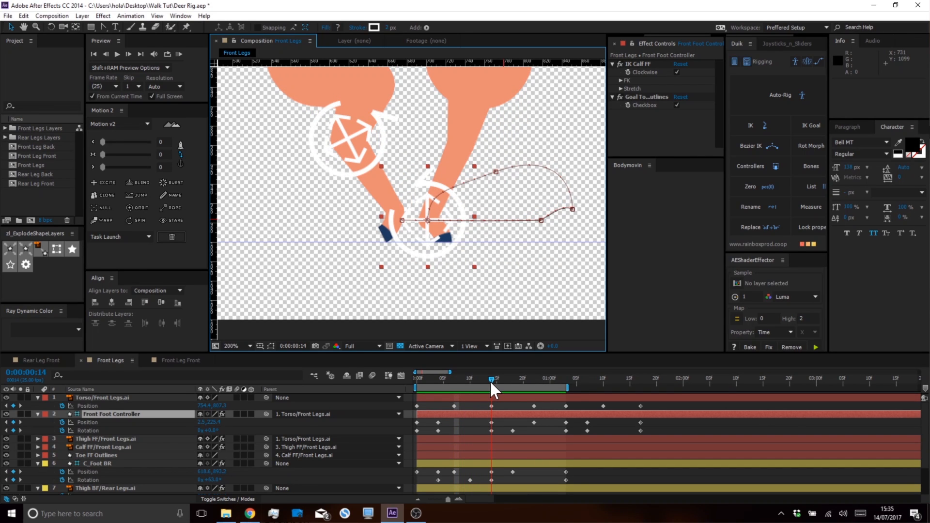
{"action": "left_click", "coordinate": [294, 414]}
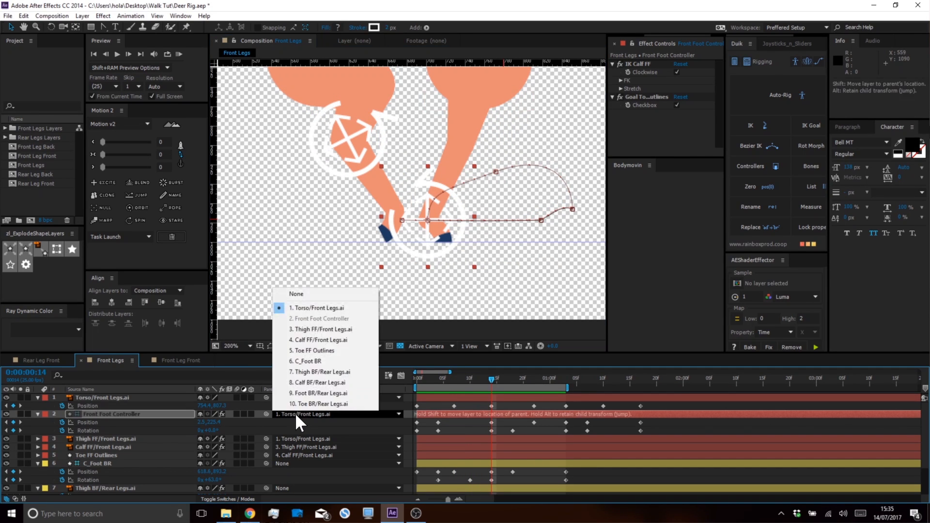
{"action": "left_click", "coordinate": [296, 294]}
RAM preview the cycle with the unparented front foot and compare the leg poses at frames 13 to 15
{"action": "left_click_drag", "start_coordinate": [487, 376], "coordinate": [401, 375]}
{"action": "scroll", "coordinate": [438, 266], "scroll_direction": "down", "scroll_amount": 2}
{"action": "left_click_drag", "start_coordinate": [437, 264], "coordinate": [438, 272]}
{"action": "left_click", "coordinate": [179, 54]}
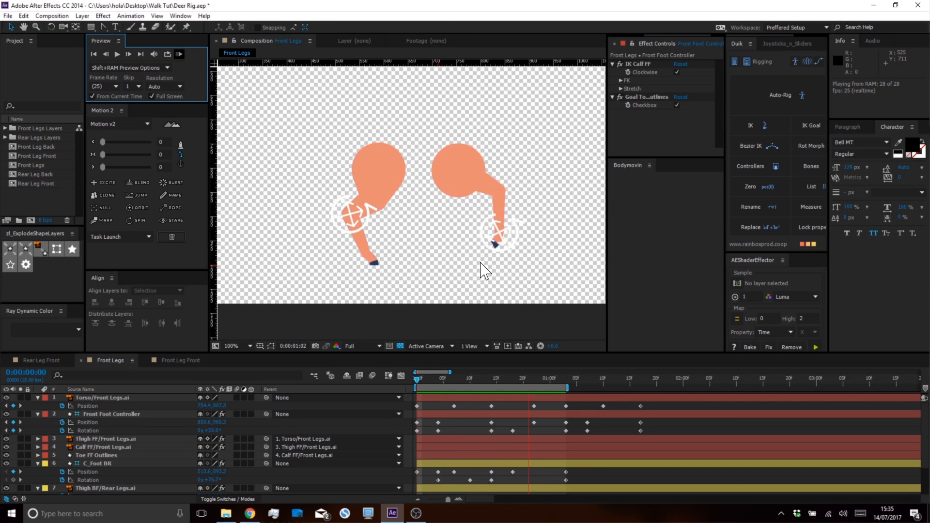
{"action": "scroll", "coordinate": [448, 269], "scroll_direction": "up", "scroll_amount": 2}
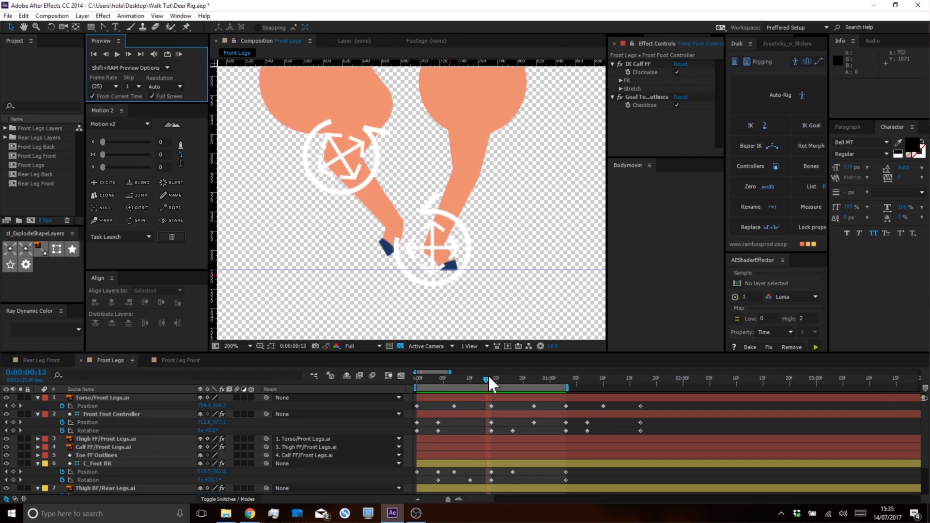
{"action": "left_click_drag", "start_coordinate": [487, 376], "coordinate": [490, 376]}
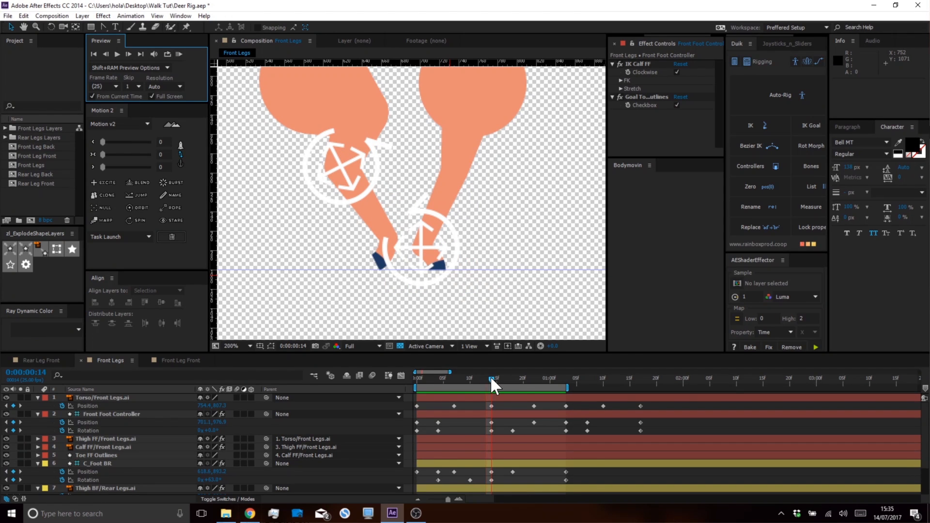
{"action": "left_click", "coordinate": [490, 376]}
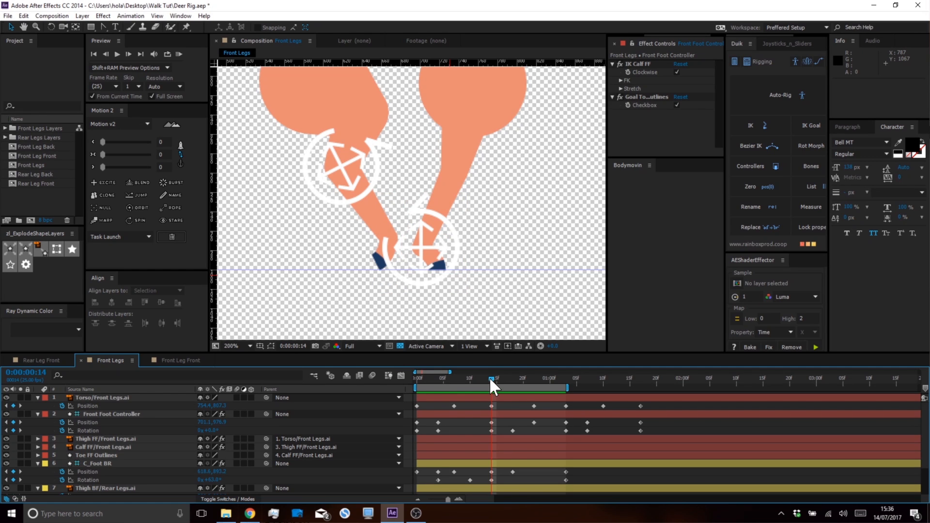
{"action": "left_click_drag", "start_coordinate": [491, 379], "coordinate": [496, 379]}
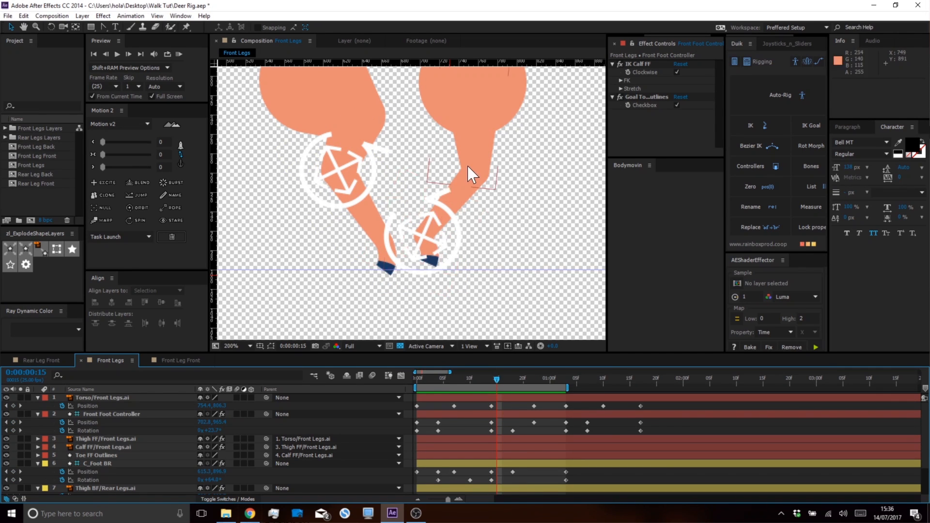
Replay the walk cycle from the first frame at a closer zoom to check the hooves' ground contact
{"action": "left_click_drag", "start_coordinate": [496, 378], "coordinate": [375, 370]}
{"action": "key", "text": "space"}
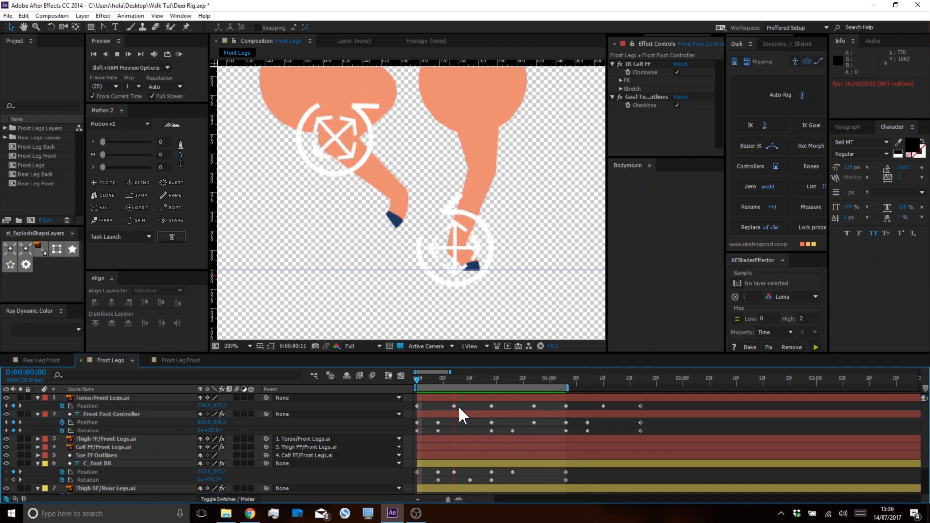
{"action": "key", "text": "space"}
{"action": "left_click", "coordinate": [179, 54]}
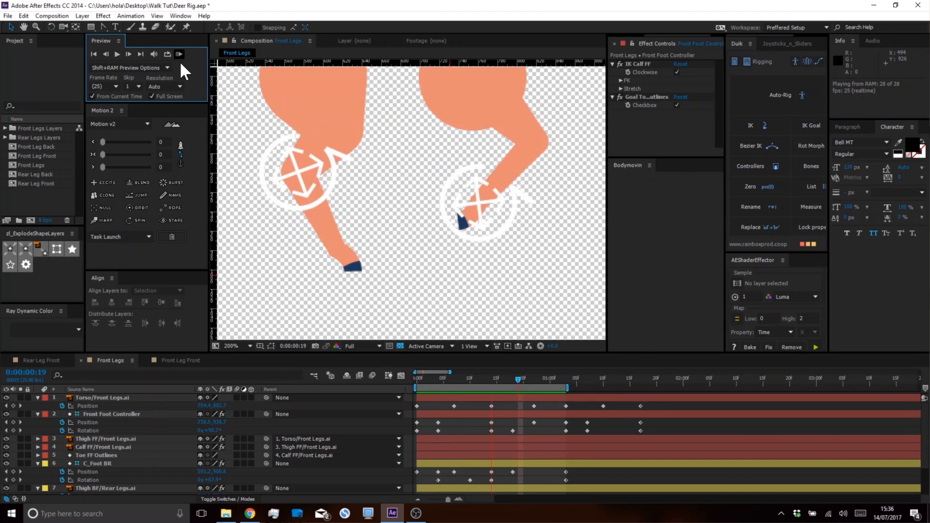
{"action": "left_click", "coordinate": [329, 155]}
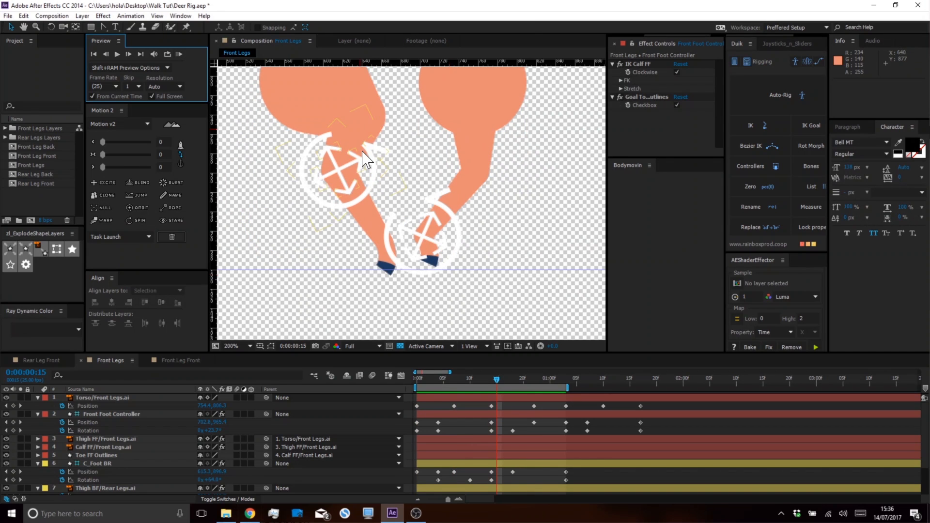
Scrub back to frame 14 and compare the leg pose with the reference deer walk cycle on Instagram in Chrome, returning to After Effects
{"action": "scroll", "coordinate": [367, 160], "scroll_direction": "down", "scroll_amount": 1}
{"action": "mouse_move", "coordinate": [495, 377]}
{"action": "left_mouse_down"}
{"action": "mouse_move", "coordinate": [405, 371]}
{"action": "mouse_move", "coordinate": [492, 376]}
{"action": "left_mouse_up"}
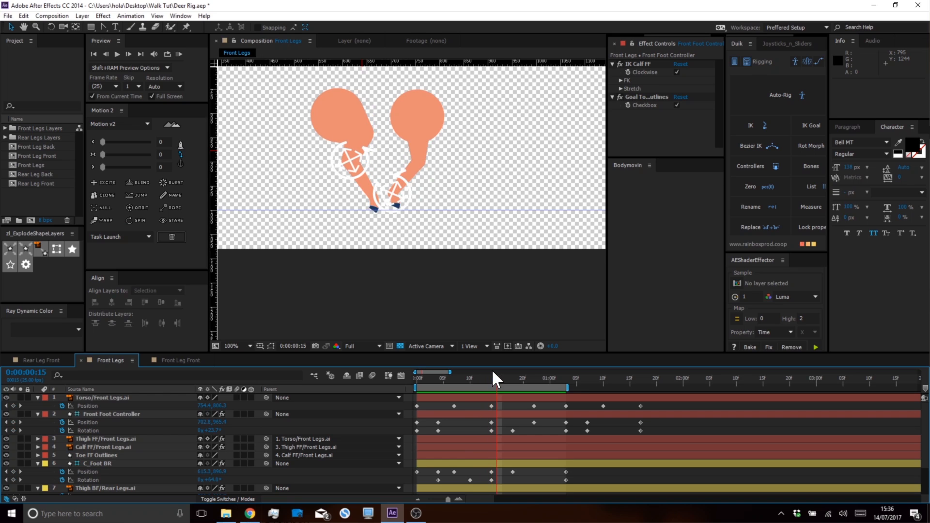
{"action": "left_click", "coordinate": [250, 513]}
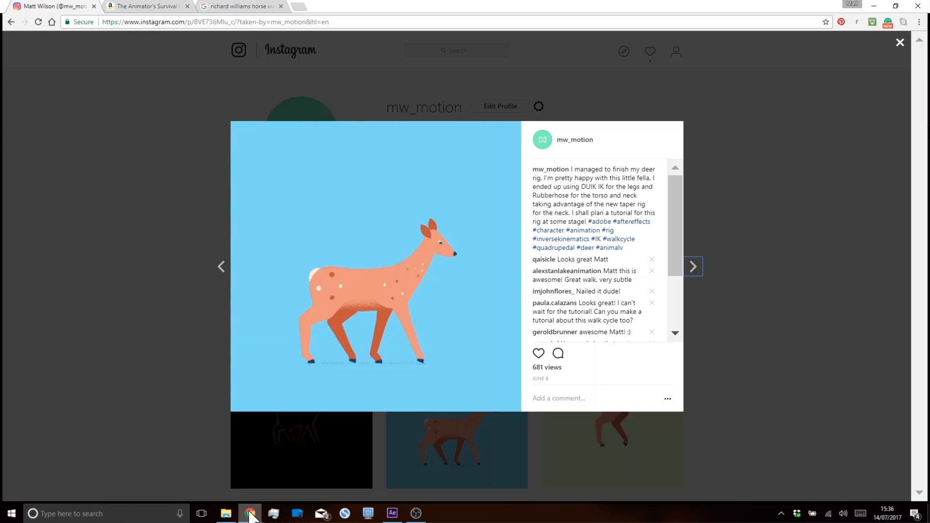
{"action": "left_click", "coordinate": [340, 337]}
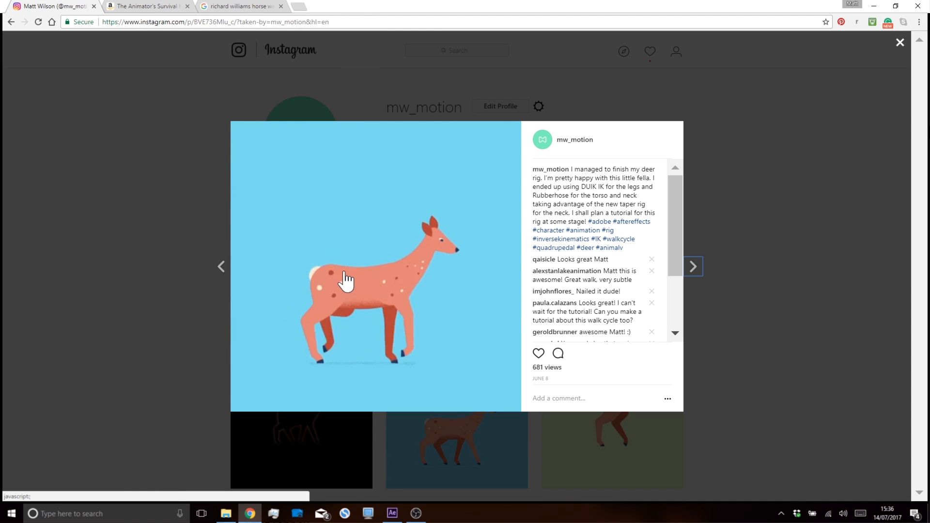
{"action": "left_click", "coordinate": [393, 514]}
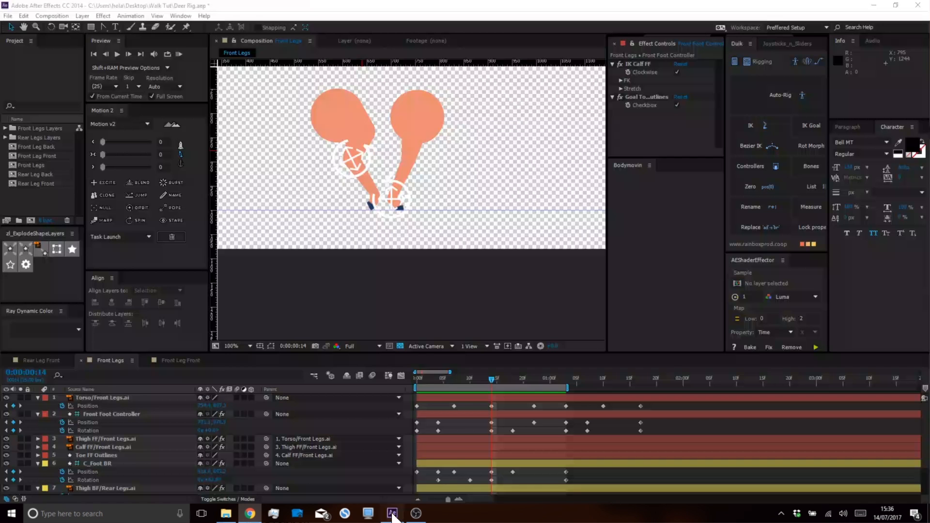
Play the front-leg walk cycle from the first frame and inspect its motion and keyframe spacing
{"action": "left_click_drag", "start_coordinate": [493, 381], "coordinate": [394, 371]}
{"action": "key", "text": "space"}
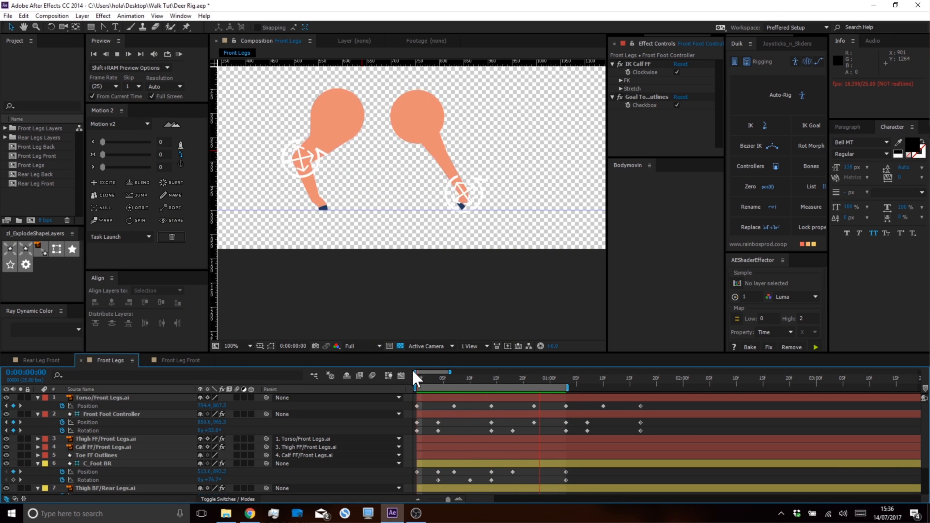
{"action": "key", "text": "space"}
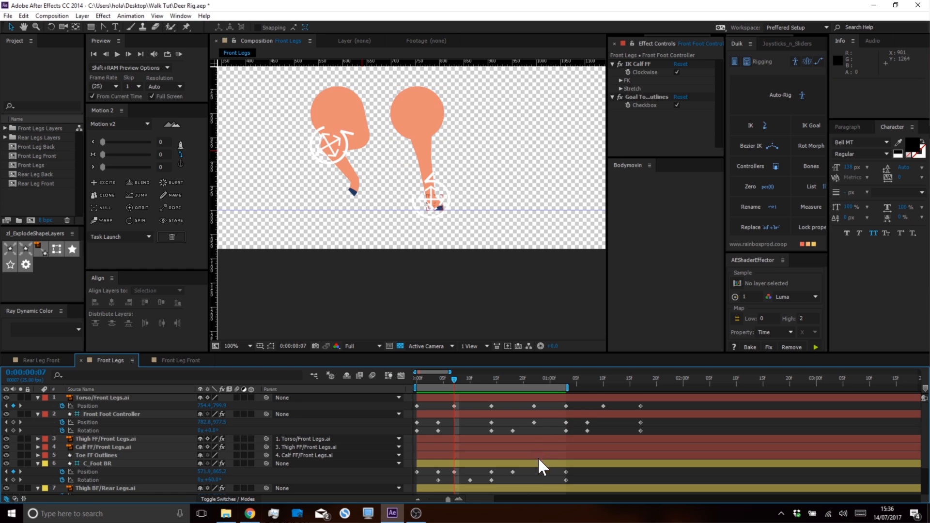
{"action": "scroll", "coordinate": [538, 453], "scroll_direction": "down", "scroll_amount": 3}
{"action": "scroll", "coordinate": [535, 461], "scroll_direction": "up", "scroll_amount": 3}
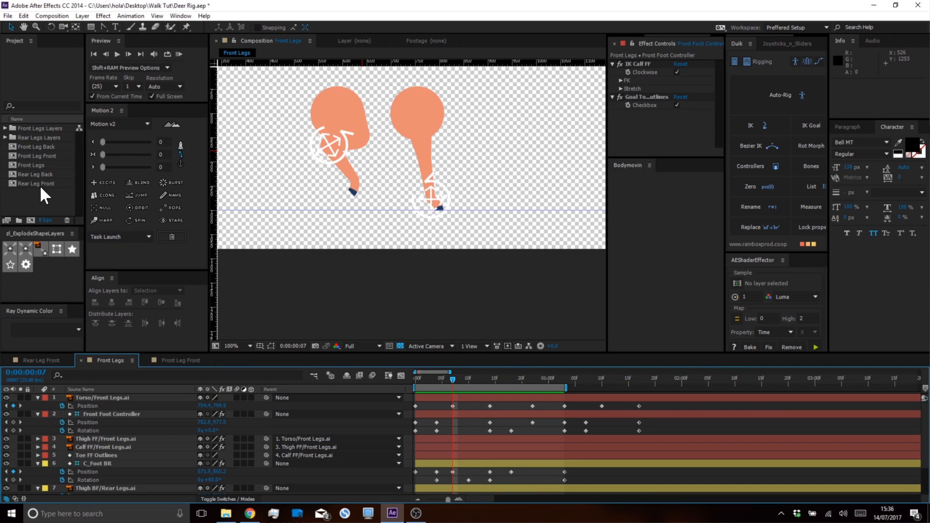
Delete the Torso and Front Foot Controller keyframes that lie beyond the end of the work area
{"action": "left_click", "coordinate": [493, 433]}
{"action": "key", "text": "ctrl+shift+a"}
{"action": "left_click", "coordinate": [578, 415]}
{"action": "key", "text": "minus"}
{"action": "left_click_drag", "start_coordinate": [512, 402], "coordinate": [572, 463]}
{"action": "scroll", "coordinate": [567, 459], "scroll_direction": "down", "scroll_amount": 3}
{"action": "scroll", "coordinate": [565, 458], "scroll_direction": "up", "scroll_amount": 3}
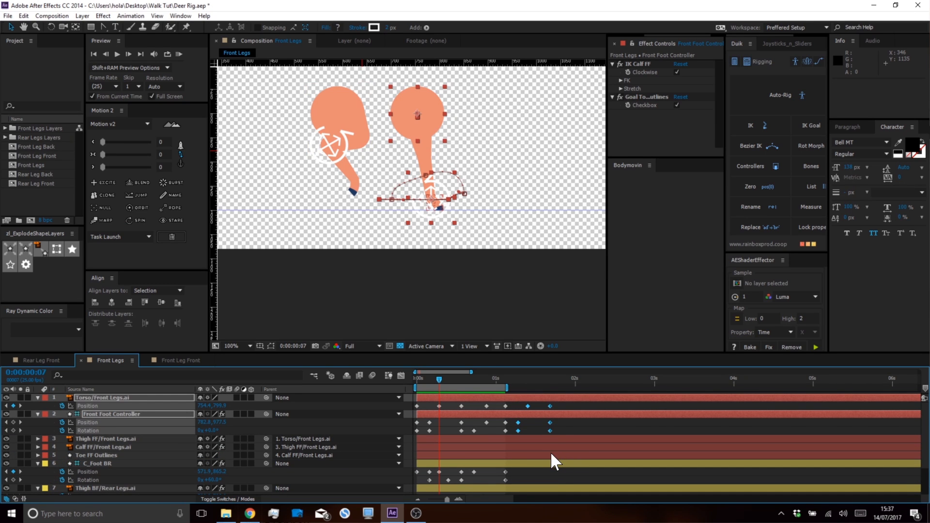
{"action": "key", "text": "Delete"}
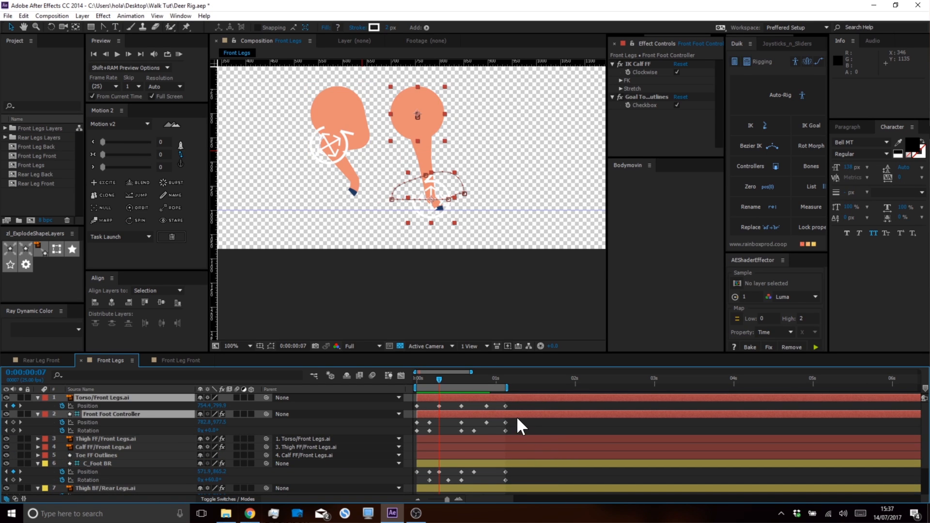
Shift all layers about 24 frames later in the enlarged timeline to expose the keyframes before the composition start
{"action": "key", "text": "grave"}
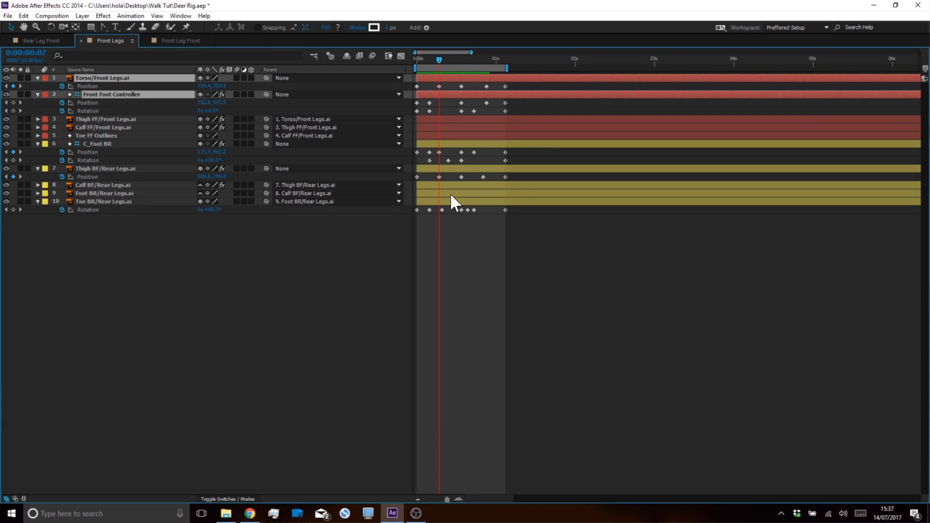
{"action": "key", "text": "ctrl+a"}
{"action": "left_click_drag", "start_coordinate": [445, 199], "coordinate": [487, 79]}
{"action": "left_click", "coordinate": [487, 76]}
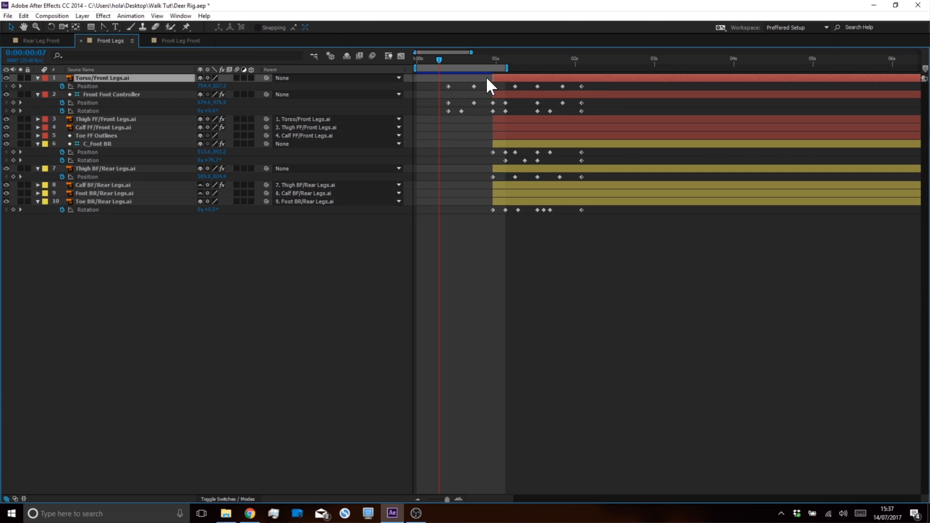
Delete the Torso and Front Foot Controller keyframes that sit before the start of the shifted layers
{"action": "left_click_drag", "start_coordinate": [486, 74], "coordinate": [434, 138]}
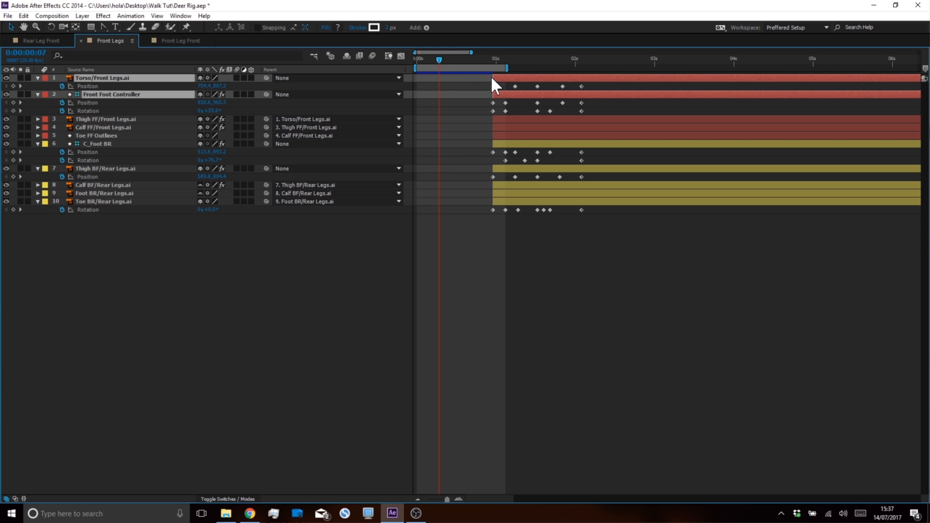
{"action": "left_click_drag", "start_coordinate": [495, 75], "coordinate": [436, 83]}
{"action": "key", "text": "ctrl+z"}
Shift all layers back so they start at the first frame of the composition
{"action": "key", "text": "ctrl+a"}
{"action": "left_click", "coordinate": [494, 177]}
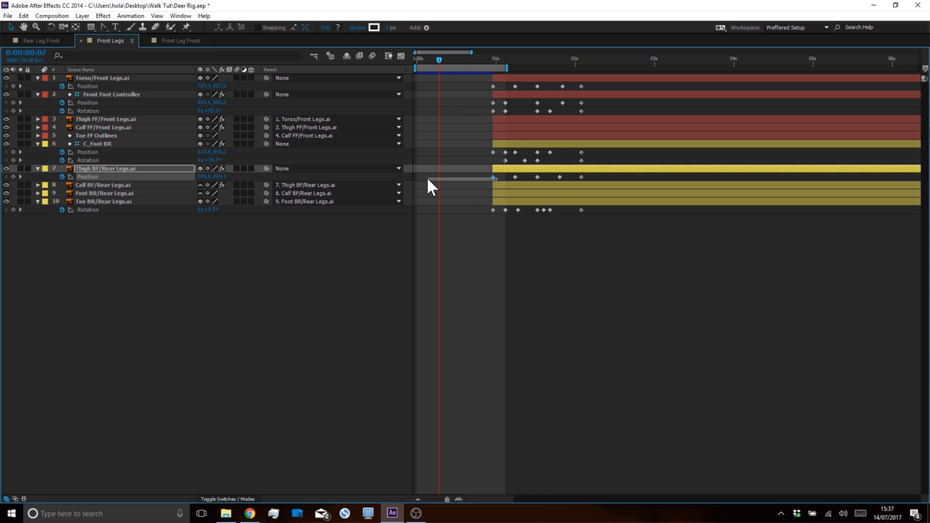
{"action": "left_click", "coordinate": [524, 256]}
{"action": "left_click", "coordinate": [565, 200]}
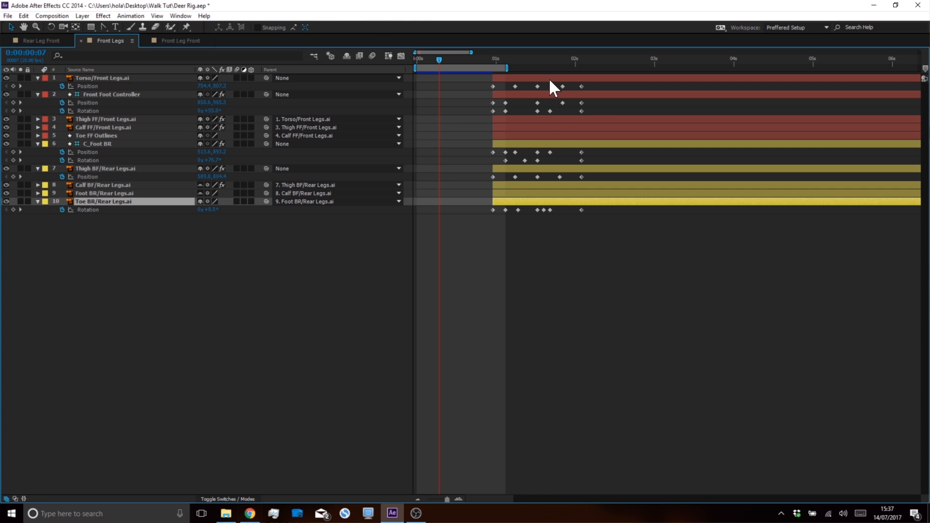
{"action": "key", "text": "ctrl+a"}
{"action": "left_click_drag", "start_coordinate": [547, 77], "coordinate": [482, 82]}
{"action": "left_click", "coordinate": [478, 301]}
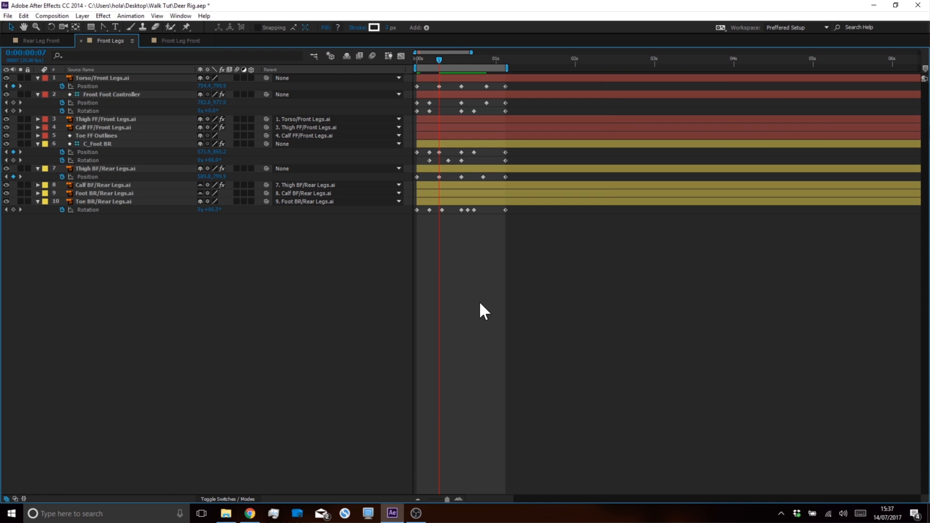
Restore the panel layout, RAM preview the trimmed walk cycle and park the playhead at 0:00:01:03
{"action": "key", "text": "grave"}
{"action": "key", "text": "space"}
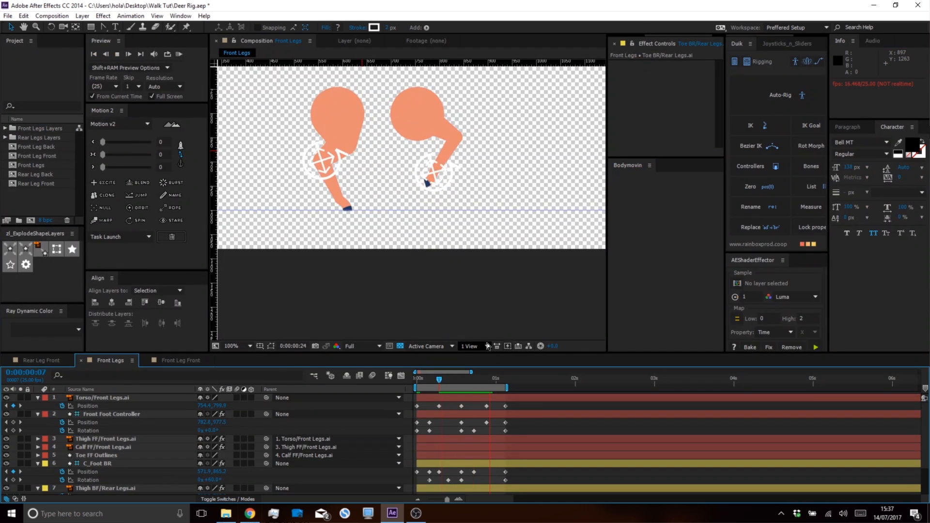
{"action": "left_click", "coordinate": [178, 54]}
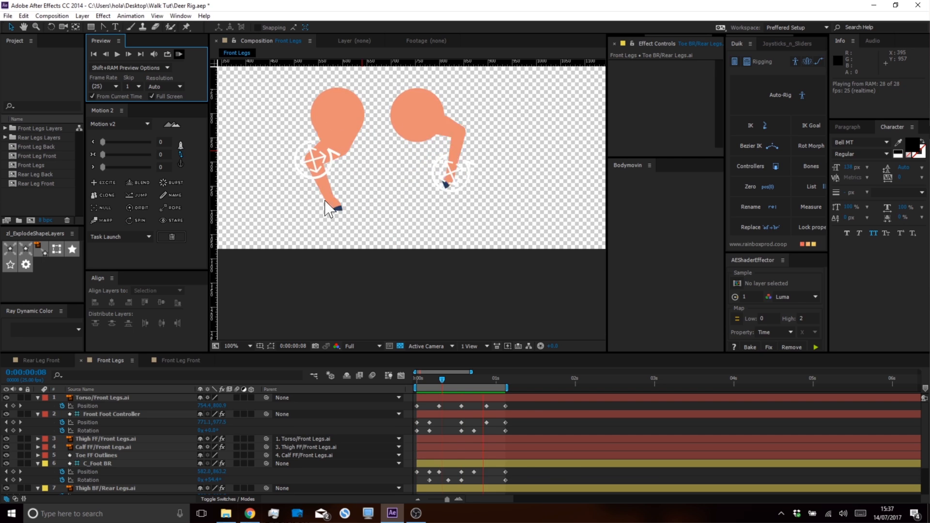
{"action": "key", "text": "space"}
{"action": "left_click", "coordinate": [496, 430]}
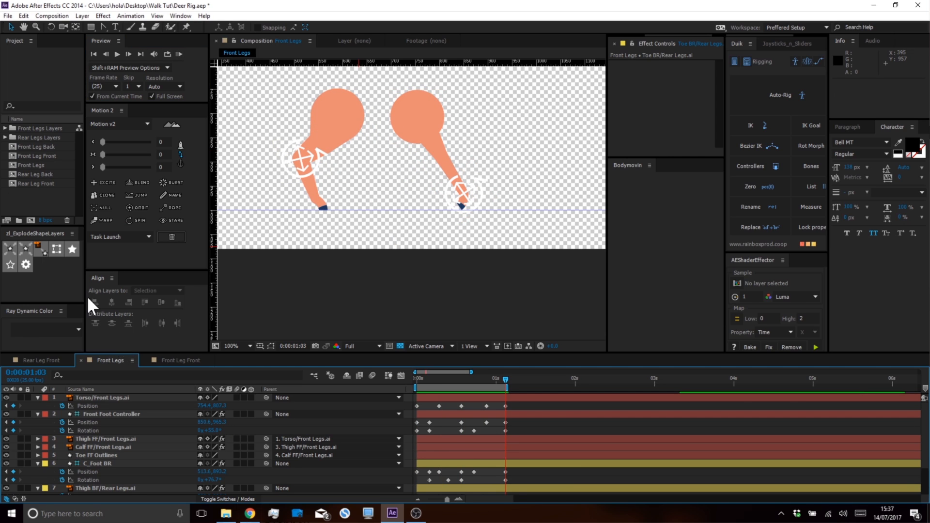
Duplicate the Front Legs composition under the name Rear Legs and open the copy
{"action": "left_click", "coordinate": [30, 165]}
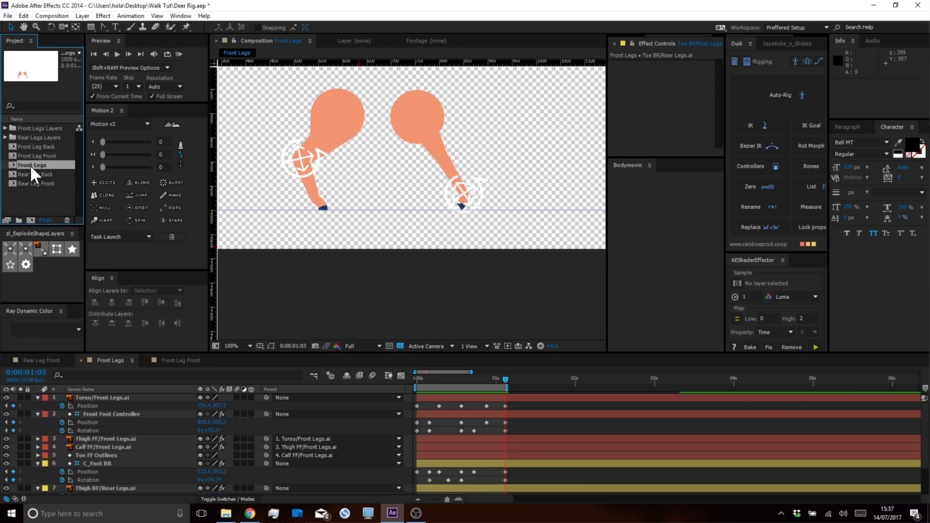
{"action": "key", "text": "ctrl+d"}
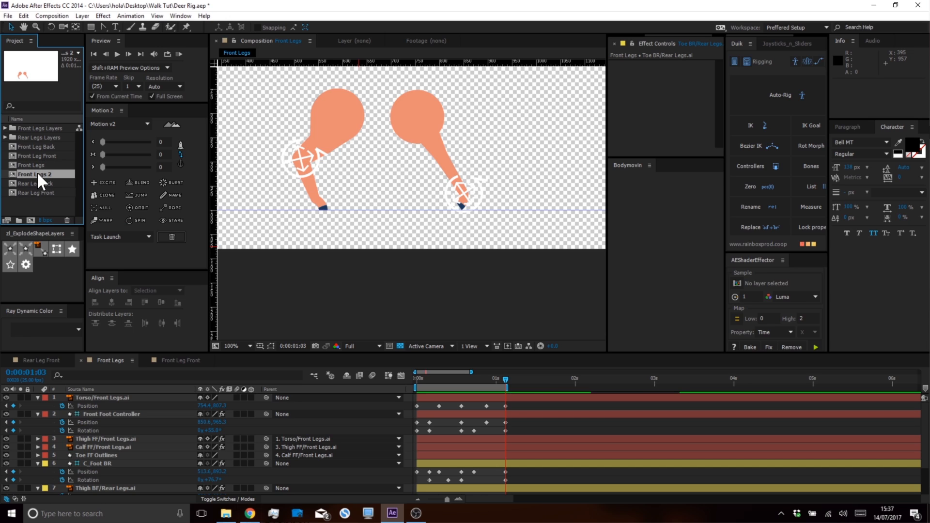
{"action": "key", "text": "Return"}
{"action": "key", "text": "End"}
{"action": "key", "text": "BackSpace"}
{"action": "key", "text": "BackSpace"}
{"action": "key", "text": "BackSpace"}
{"action": "key", "text": "BackSpace"}
{"action": "key", "text": "BackSpace"}
{"action": "key", "text": "BackSpace"}
{"action": "key", "text": "BackSpace"}
{"action": "key", "text": "BackSpace"}
{"action": "type", "text": "Rear"}
{"action": "key", "text": "Return"}
{"action": "double_click", "coordinate": [33, 189]}
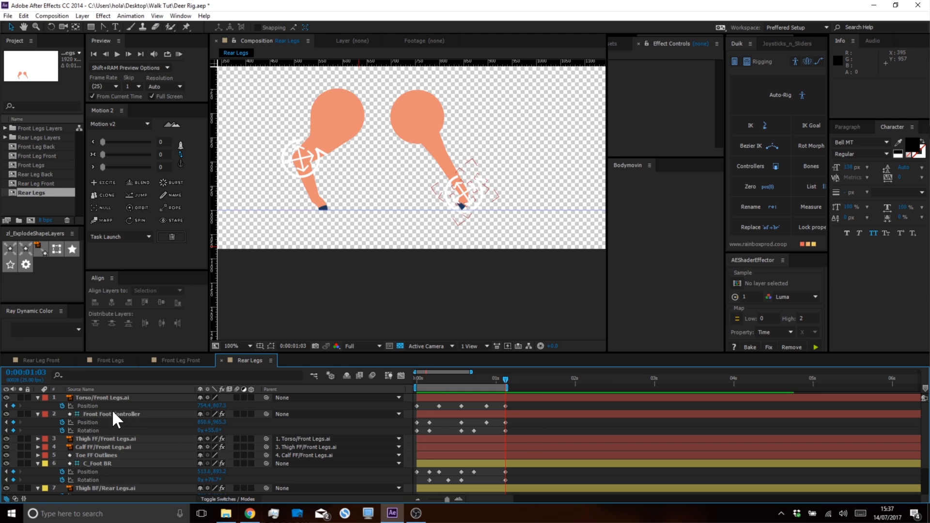
Copy the dark orange Fill effect from the Thigh BF layer in the Rear Leg Back composition
{"action": "left_click", "coordinate": [31, 363]}
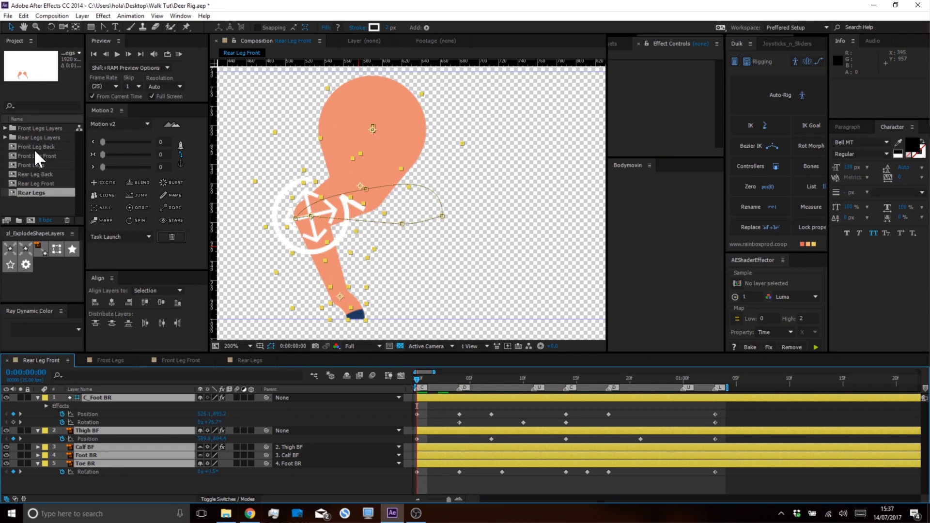
{"action": "double_click", "coordinate": [34, 174]}
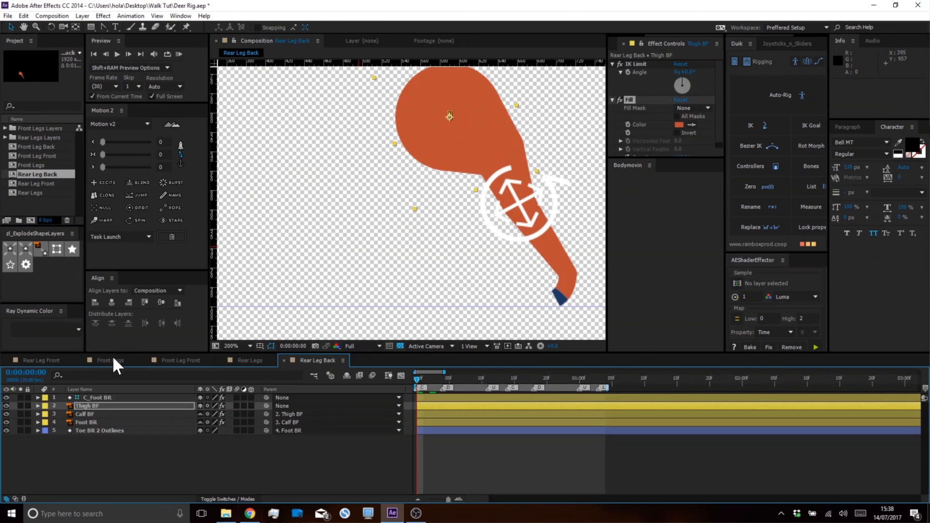
{"action": "left_click", "coordinate": [631, 101]}
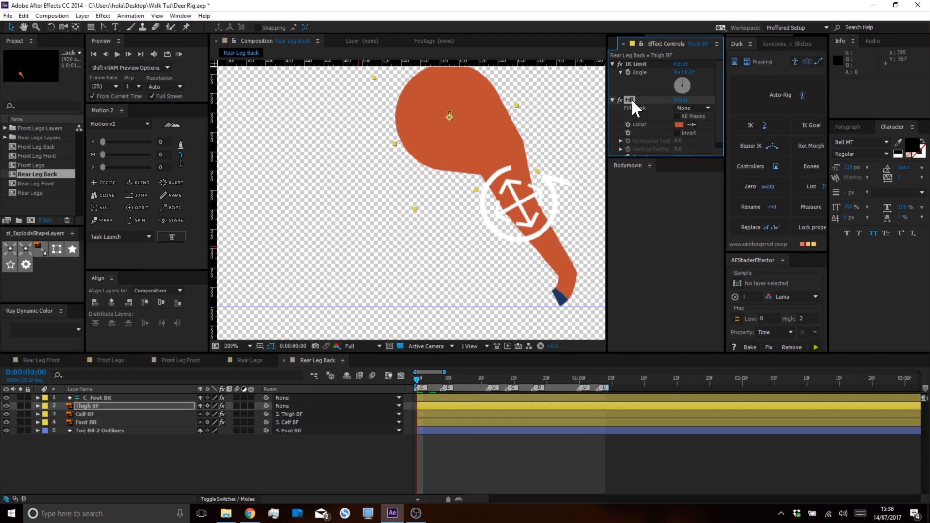
Apply the dark orange Fill effect to the Torso, Front Foot Controller, Thigh FF and Calf FF layers in the Rear Legs composition
{"action": "left_click", "coordinate": [231, 357]}
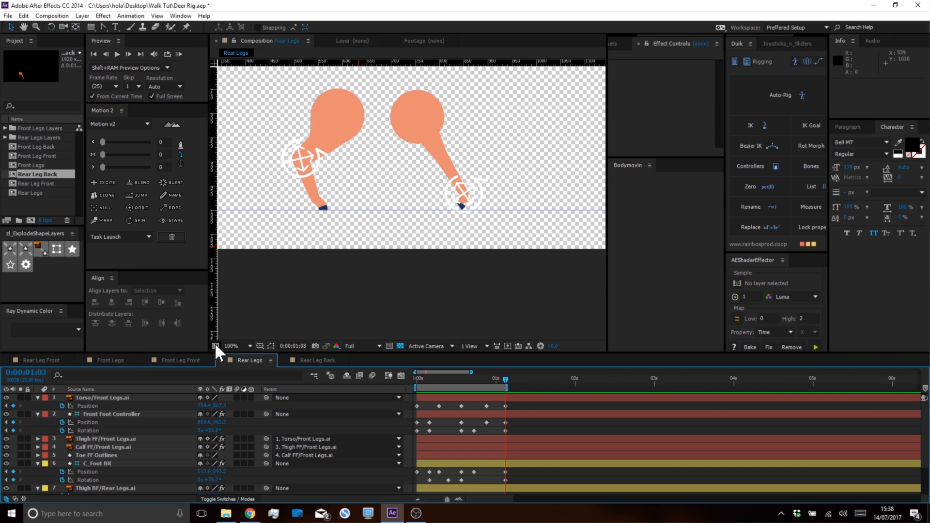
{"action": "left_click", "coordinate": [95, 397]}
{"action": "left_click", "coordinate": [95, 447], "text": "shift"}
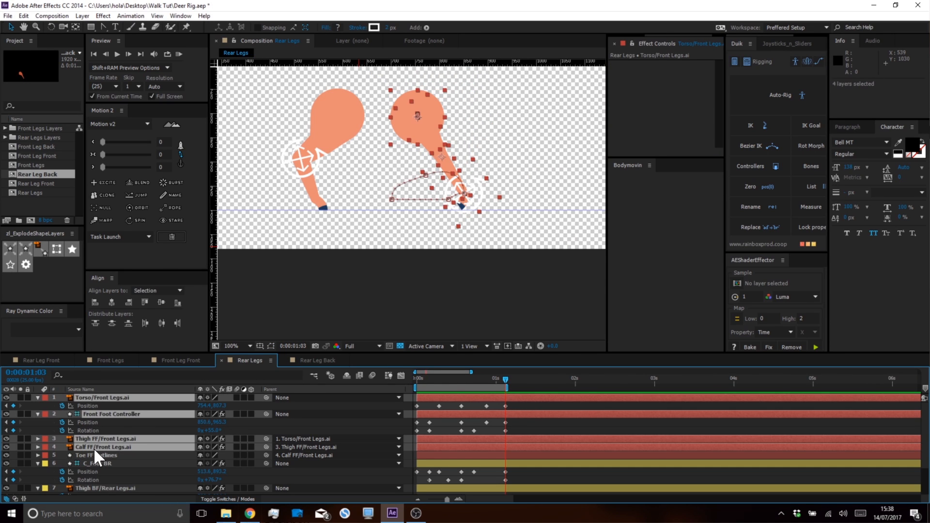
{"action": "key", "text": "ctrl+alt+shift+e"}
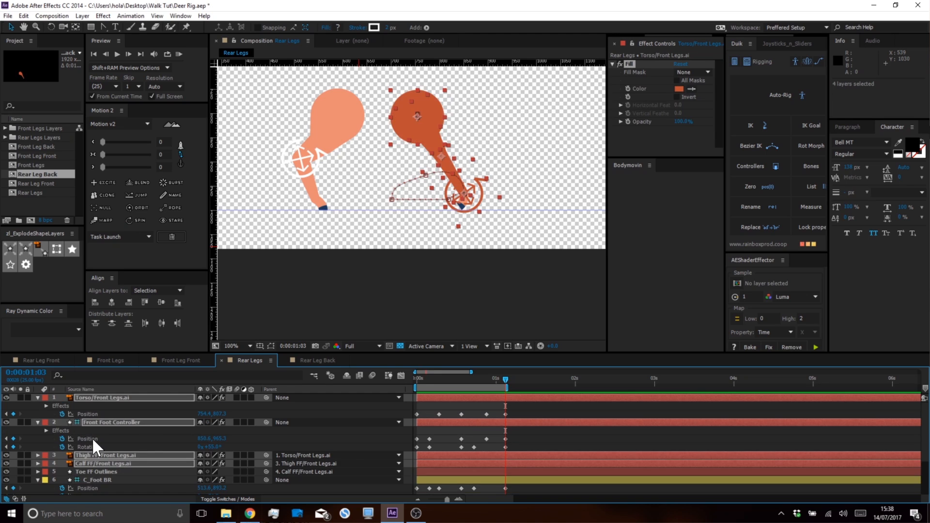
{"action": "left_click", "coordinate": [454, 440]}
{"action": "scroll", "coordinate": [128, 427], "scroll_direction": "down", "scroll_amount": 3}
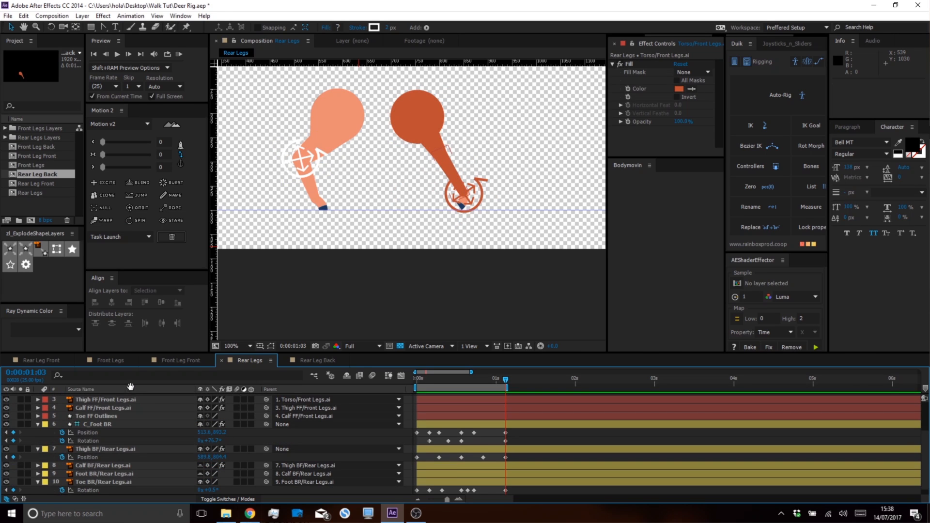
Apply the same Fill effect to the Thigh BF, Calf BF and Foot BR layers, leaving out Toe BR
{"action": "left_click", "coordinate": [101, 449]}
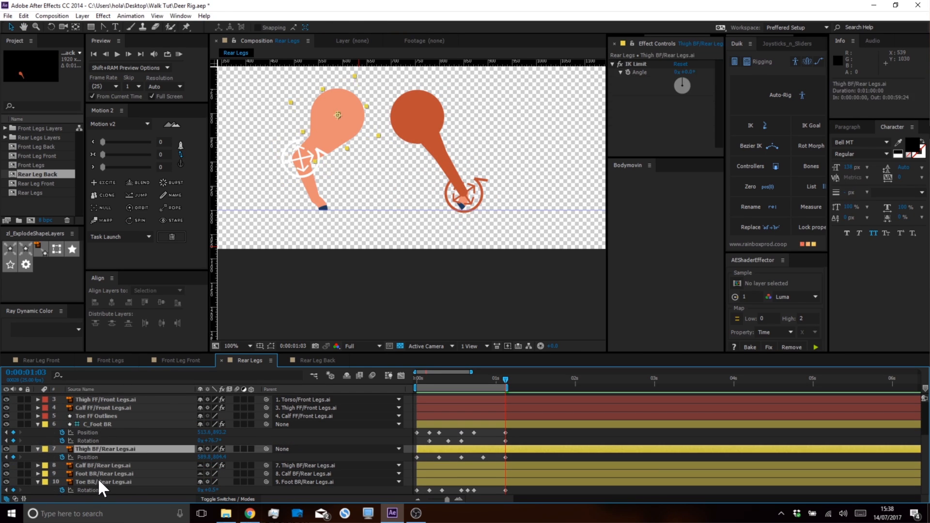
{"action": "left_click", "coordinate": [98, 481], "text": "shift"}
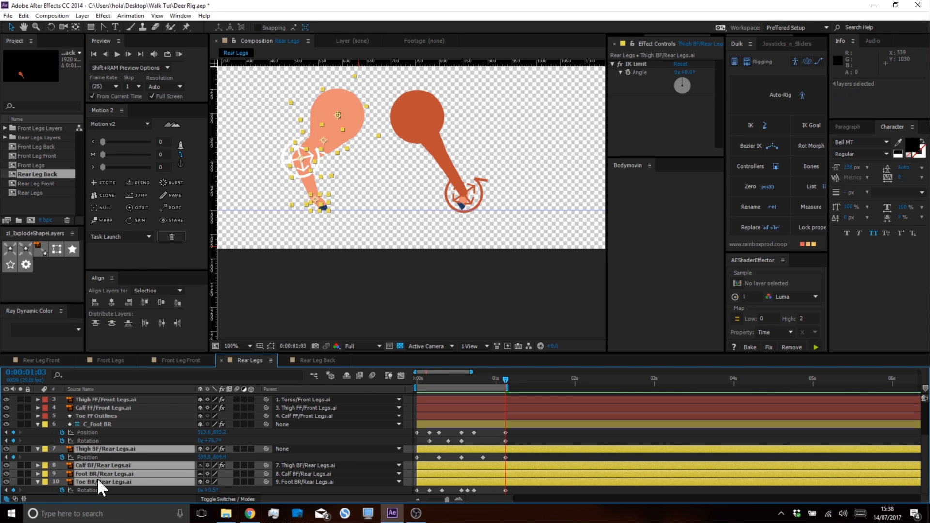
{"action": "left_click", "coordinate": [97, 478], "text": "ctrl"}
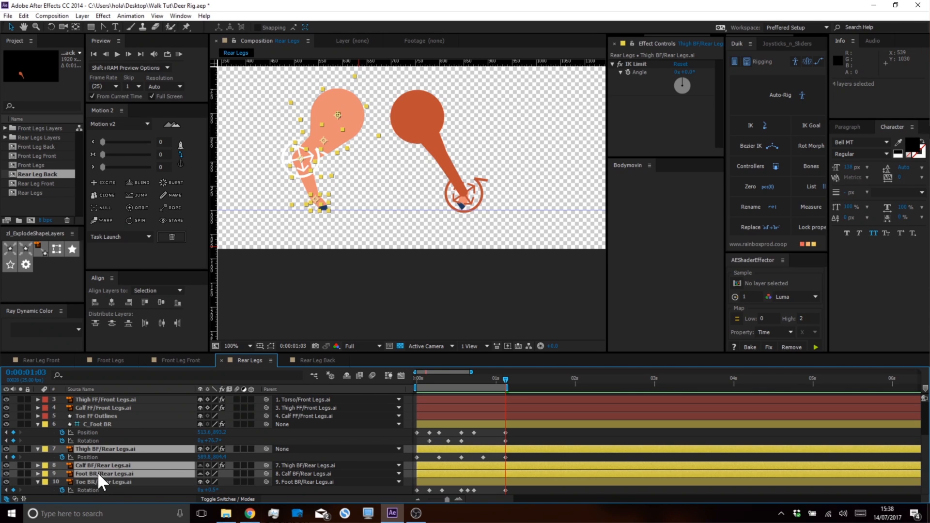
{"action": "key", "text": "ctrl+alt+shift+e"}
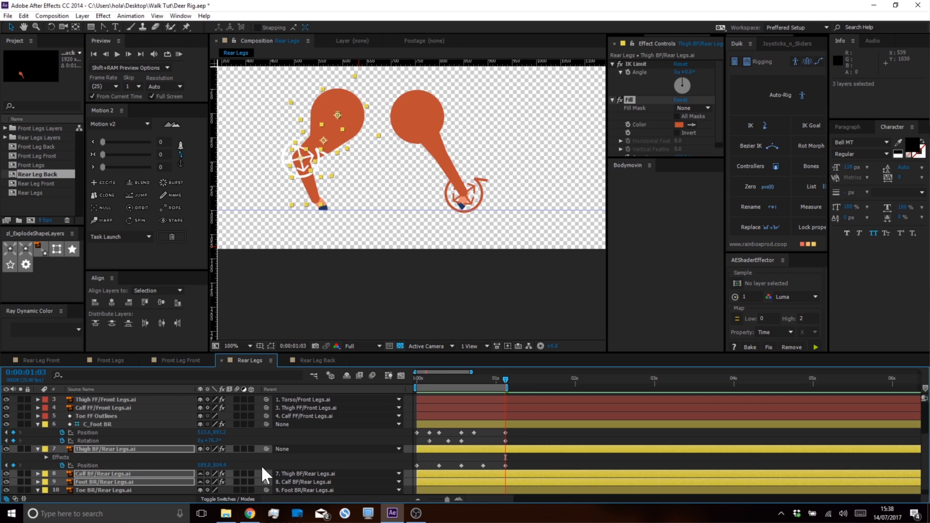
{"action": "left_click", "coordinate": [513, 461]}
Create a shape layer from the Toe BR/Rear Legs.ai vector layer
{"action": "scroll", "coordinate": [103, 475], "scroll_direction": "down", "scroll_amount": 1}
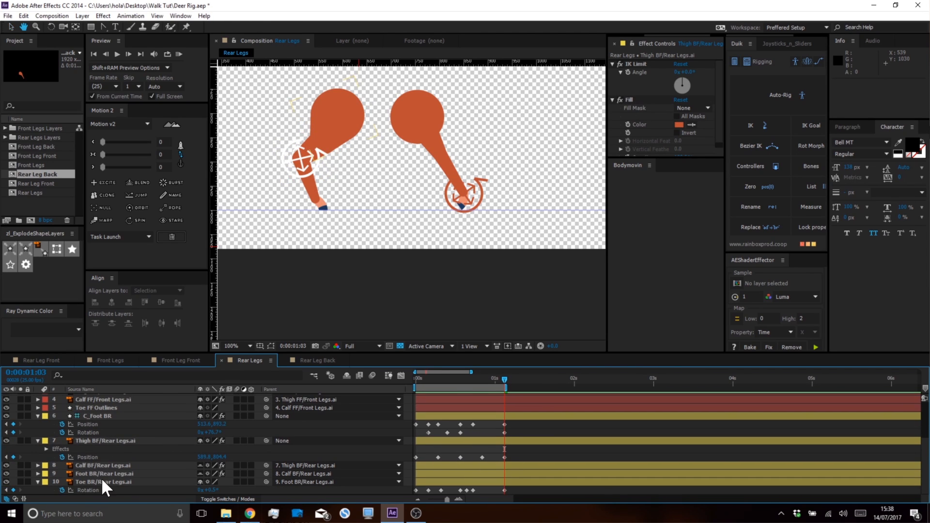
{"action": "left_click", "coordinate": [102, 481]}
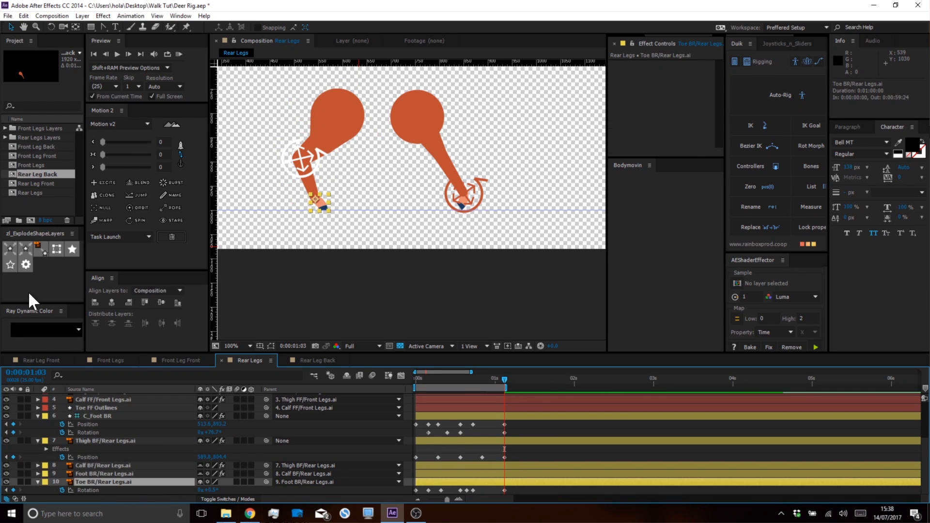
{"action": "left_click", "coordinate": [39, 248]}
{"action": "scroll", "coordinate": [92, 484], "scroll_direction": "down", "scroll_amount": 1}
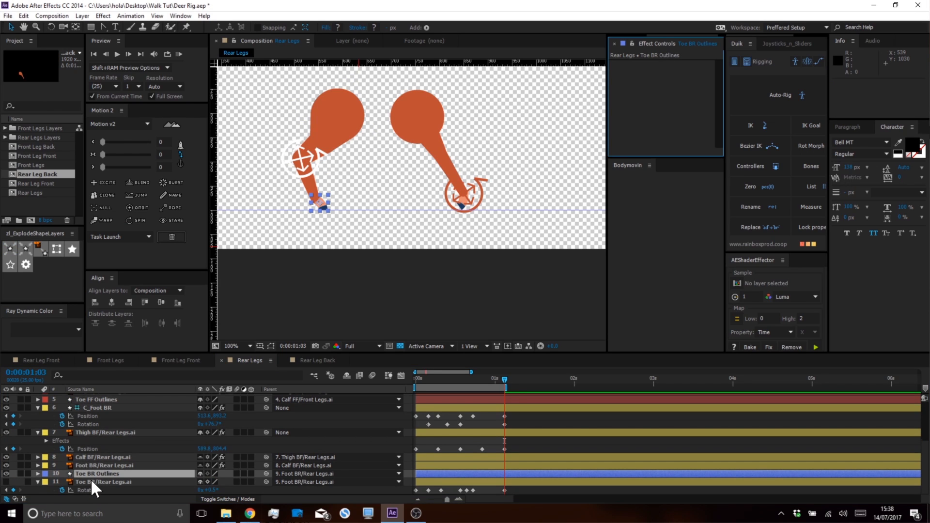
Copy the anchor point of the original Toe BR/Rear Legs.ai layer onto the Toe BR Outlines layer
{"action": "key", "text": "p"}
{"action": "key", "text": "shift+a"}
{"action": "scroll", "coordinate": [103, 486], "scroll_direction": "down", "scroll_amount": 2}
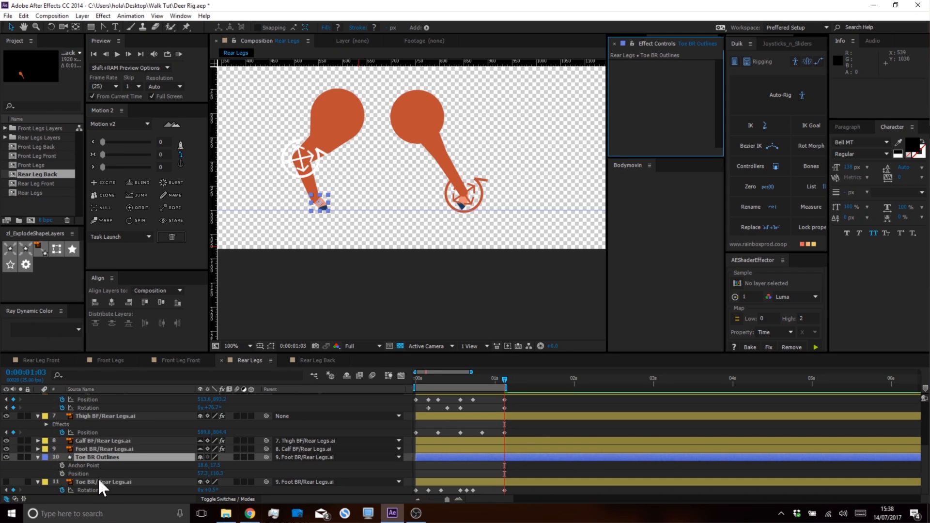
{"action": "left_click", "coordinate": [98, 481]}
{"action": "key", "text": "a"}
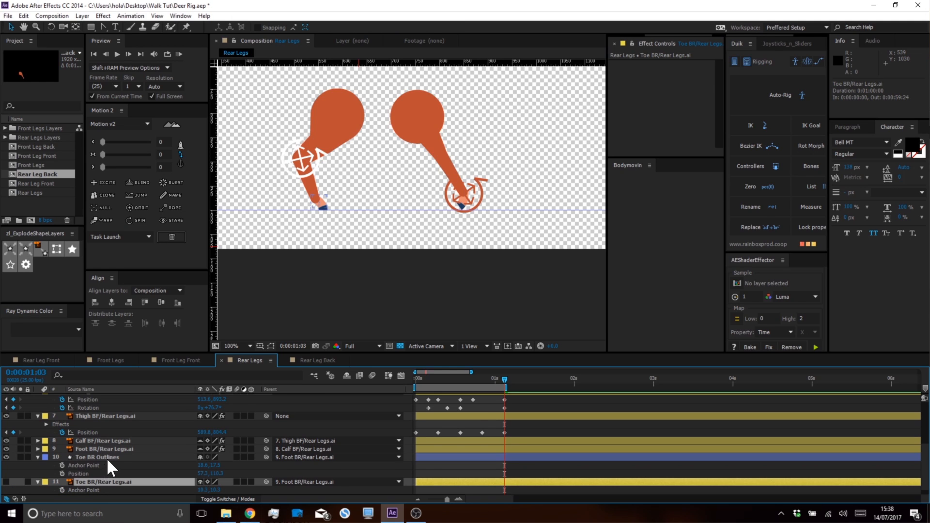
{"action": "key", "text": "shift+p"}
{"action": "left_click", "coordinate": [95, 480]}
{"action": "key", "text": "ctrl+c"}
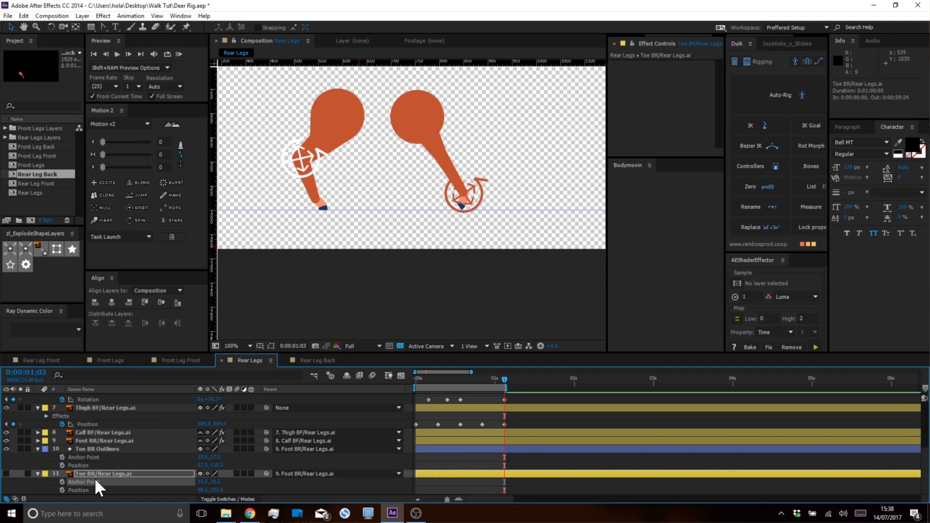
{"action": "left_click", "coordinate": [88, 457]}
{"action": "key", "text": "ctrl+v"}
Copy the original Toe BR layer's position onto Toe BR Outlines, and delete the original Toe BR/Rear Legs.ai layer
{"action": "left_click", "coordinate": [86, 489]}
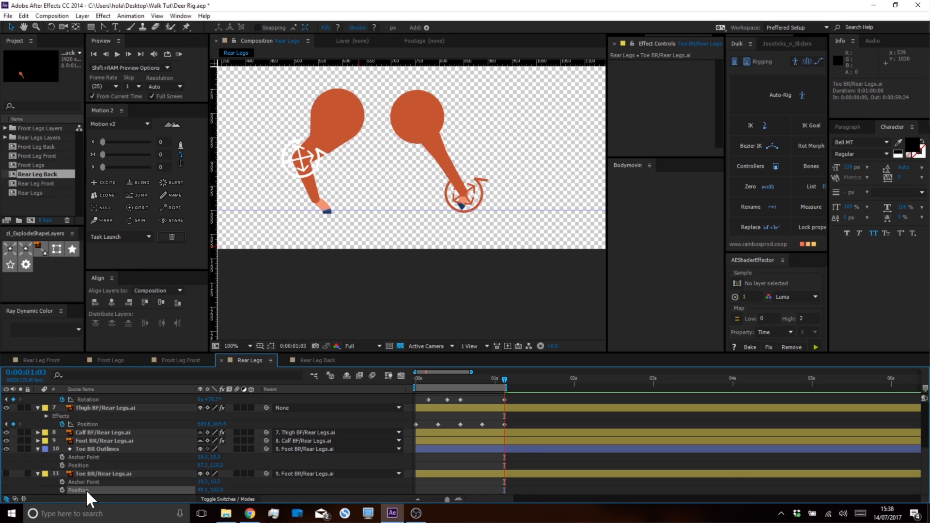
{"action": "key", "text": "ctrl+c"}
{"action": "left_click", "coordinate": [82, 463]}
{"action": "key", "text": "ctrl+v"}
{"action": "left_click", "coordinate": [82, 473]}
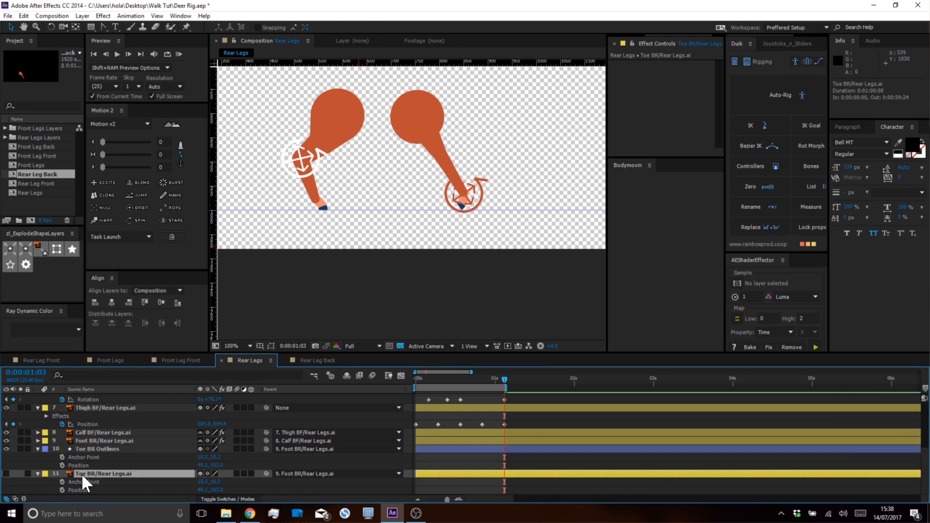
{"action": "scroll", "coordinate": [80, 469], "scroll_direction": "up", "scroll_amount": 1}
Recolor Group 2 and Group 3 of Toe BR Outlines with the dark orange BC4D33 sampled from the thigh
{"action": "left_click", "coordinate": [78, 473]}
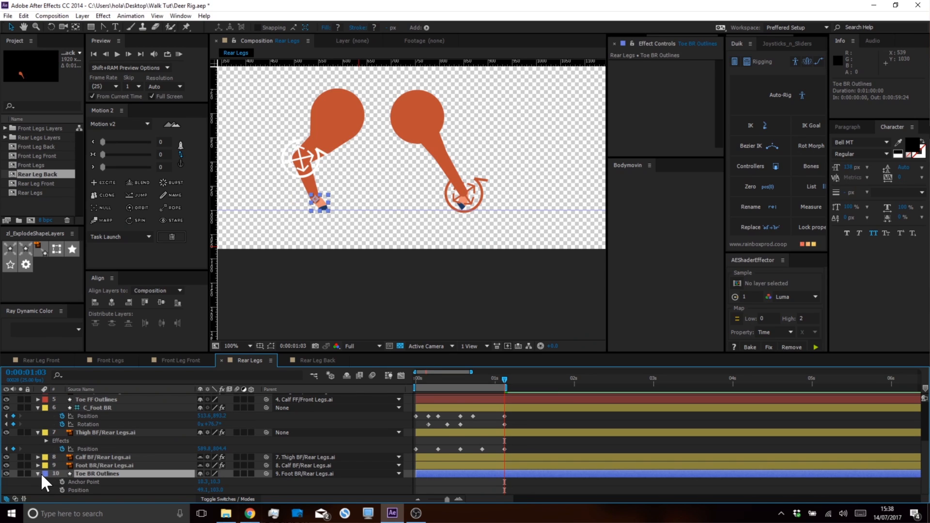
{"action": "left_click", "coordinate": [37, 472]}
{"action": "left_click", "coordinate": [38, 473]}
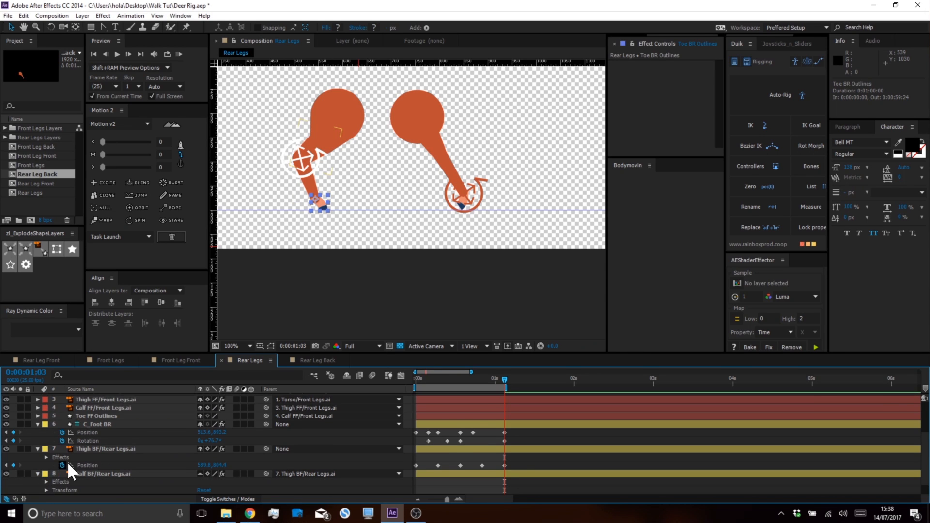
{"action": "scroll", "coordinate": [68, 461], "scroll_direction": "down", "scroll_amount": 1}
{"action": "left_click", "coordinate": [39, 490]}
{"action": "scroll", "coordinate": [44, 480], "scroll_direction": "down", "scroll_amount": 3}
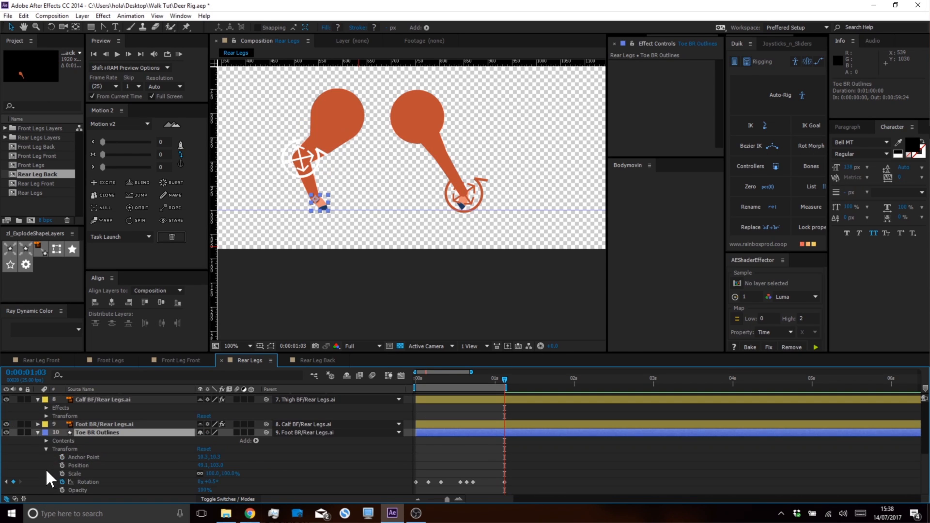
{"action": "left_click", "coordinate": [44, 440]}
{"action": "left_click", "coordinate": [68, 456]}
{"action": "left_click", "coordinate": [73, 463], "text": "shift"}
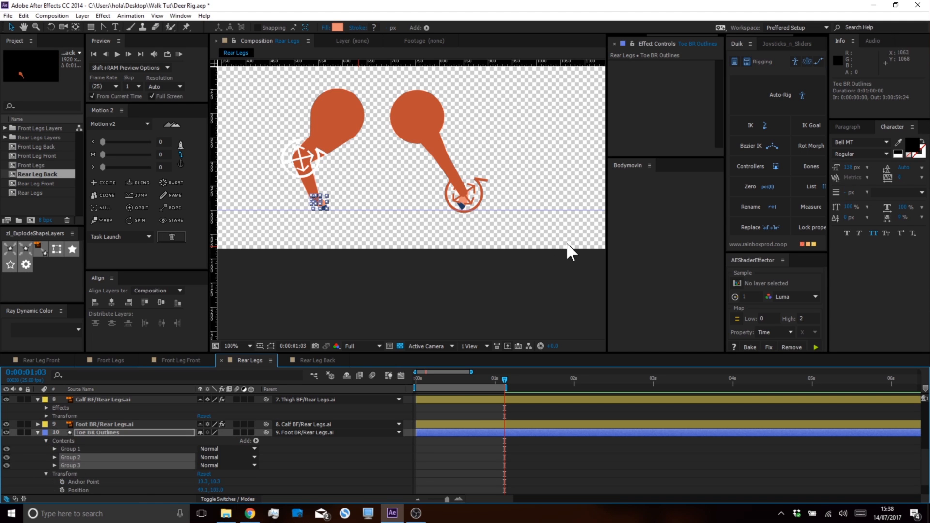
{"action": "left_click", "coordinate": [338, 27]}
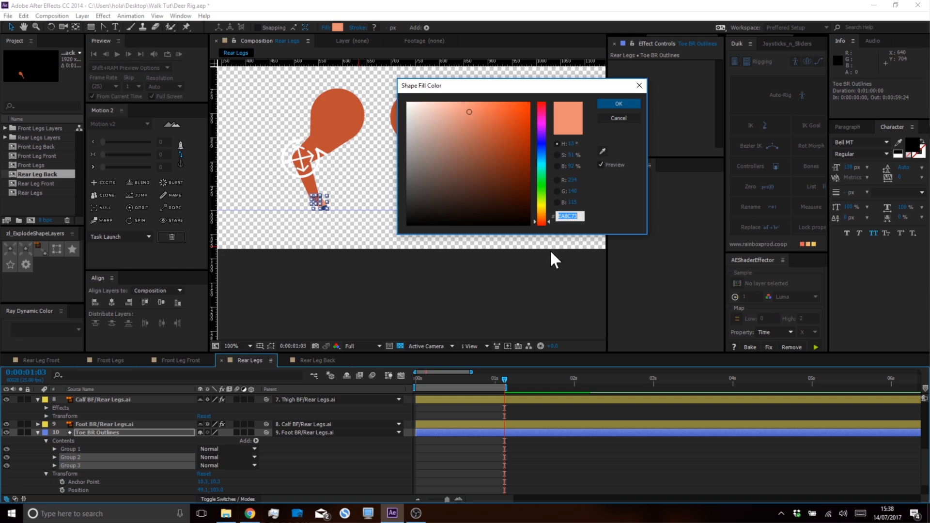
{"action": "left_click", "coordinate": [603, 151]}
{"action": "left_click", "coordinate": [339, 124]}
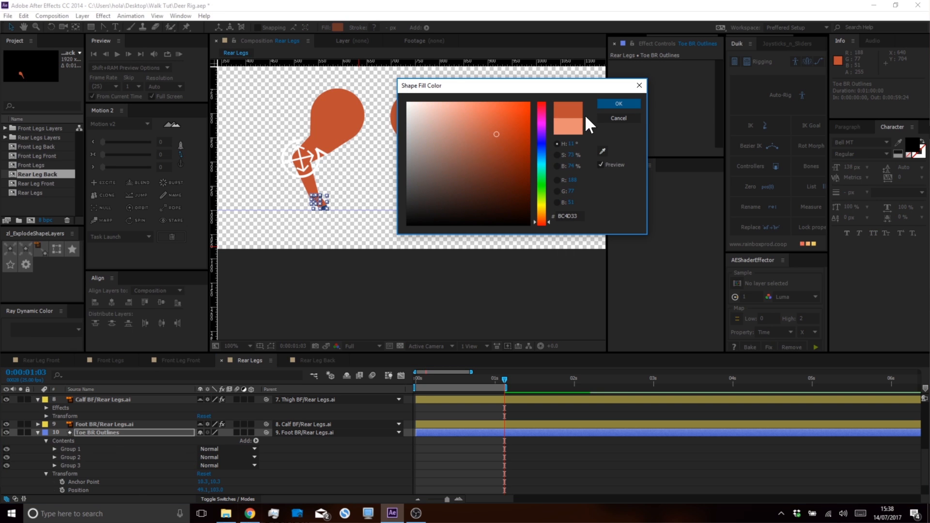
{"action": "left_click", "coordinate": [619, 103]}
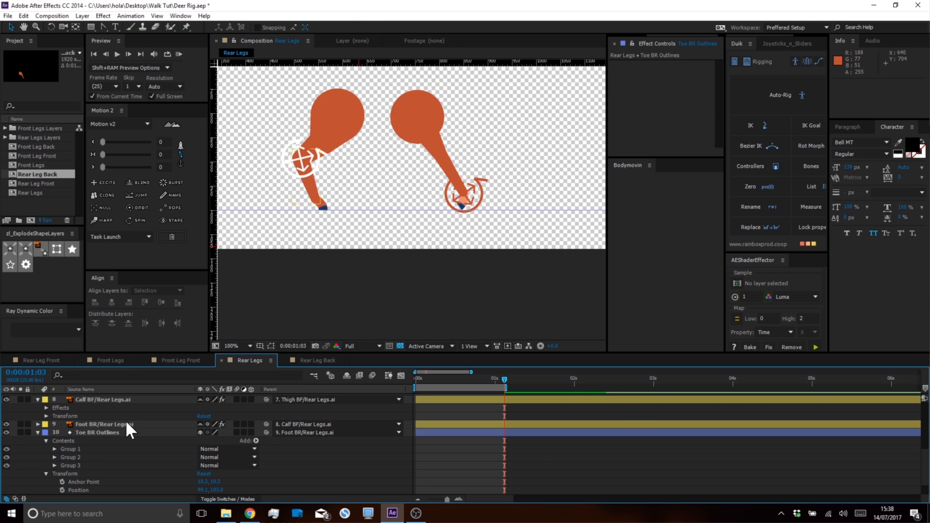
Collapse the properties of all layers and give the Toe BR Outlines layer a yellow label
{"action": "key", "text": "ctrl+a"}
{"action": "key", "text": "ctrl+grave"}
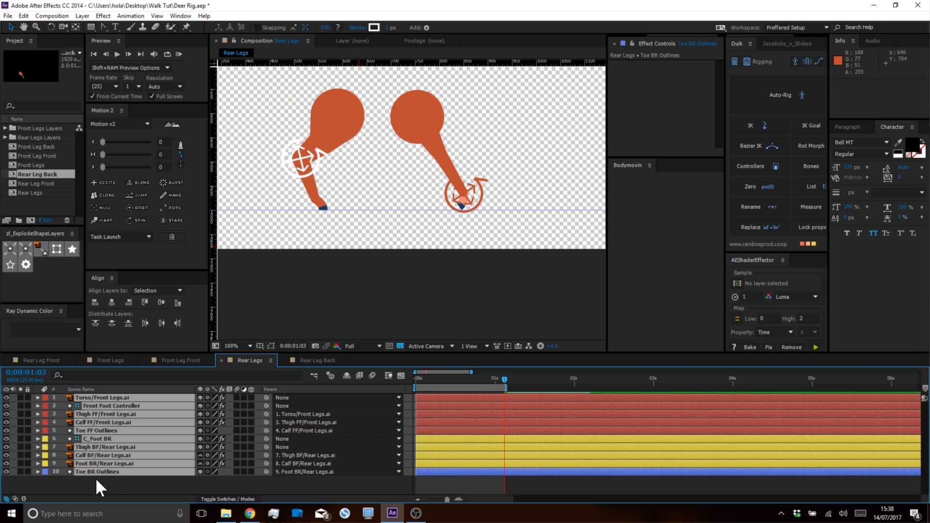
{"action": "left_click", "coordinate": [98, 480]}
{"action": "left_click", "coordinate": [46, 471]}
{"action": "left_click", "coordinate": [55, 321]}
Expand the contents of the Toe FF Outlines layer down to its shape groups
{"action": "left_click", "coordinate": [92, 431]}
{"action": "left_click", "coordinate": [38, 430]}
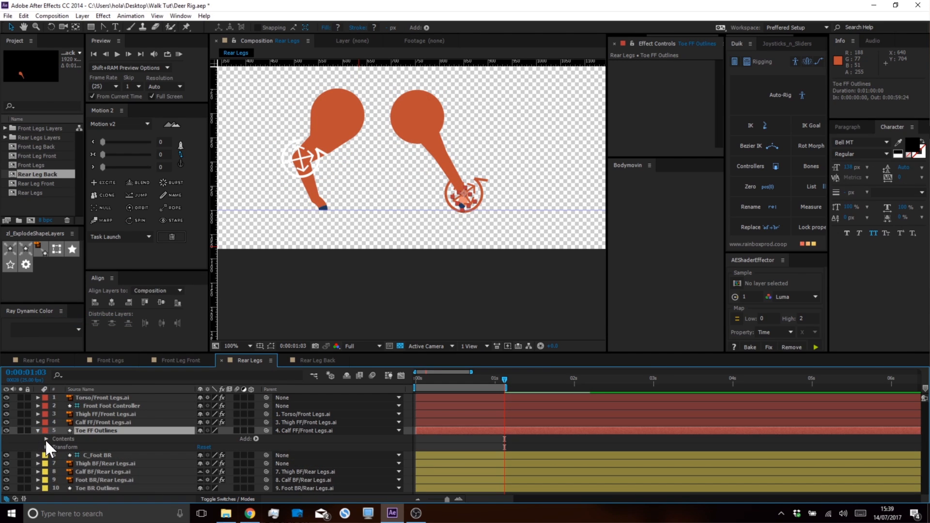
{"action": "left_click", "coordinate": [46, 441]}
{"action": "left_click", "coordinate": [45, 438]}
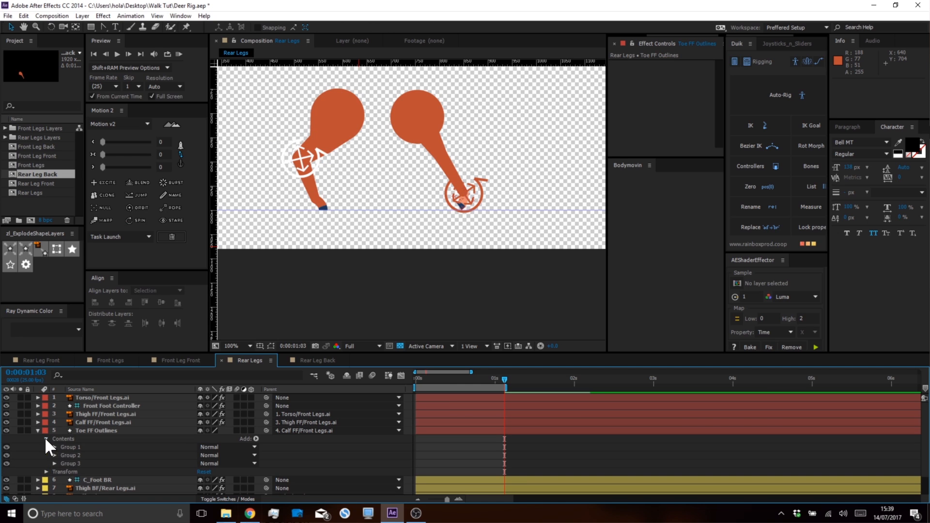
Try to recolor Group 2 and Group 3 of Toe FF Outlines with dark orange sampled from the thigh
{"action": "left_click", "coordinate": [69, 455]}
{"action": "left_click", "coordinate": [71, 464], "text": "shift"}
{"action": "left_click", "coordinate": [337, 27]}
{"action": "left_click", "coordinate": [603, 151]}
{"action": "left_click", "coordinate": [348, 116]}
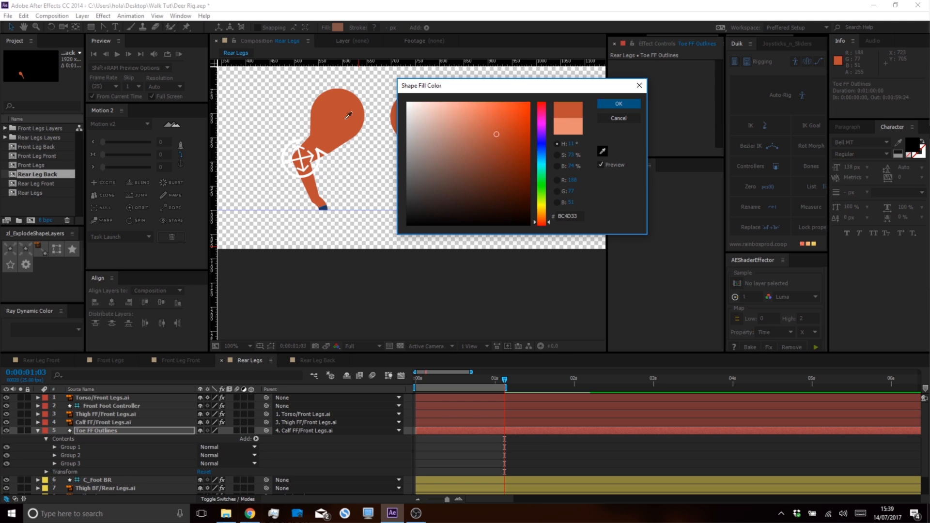
{"action": "left_click", "coordinate": [618, 103]}
{"action": "left_click", "coordinate": [542, 452]}
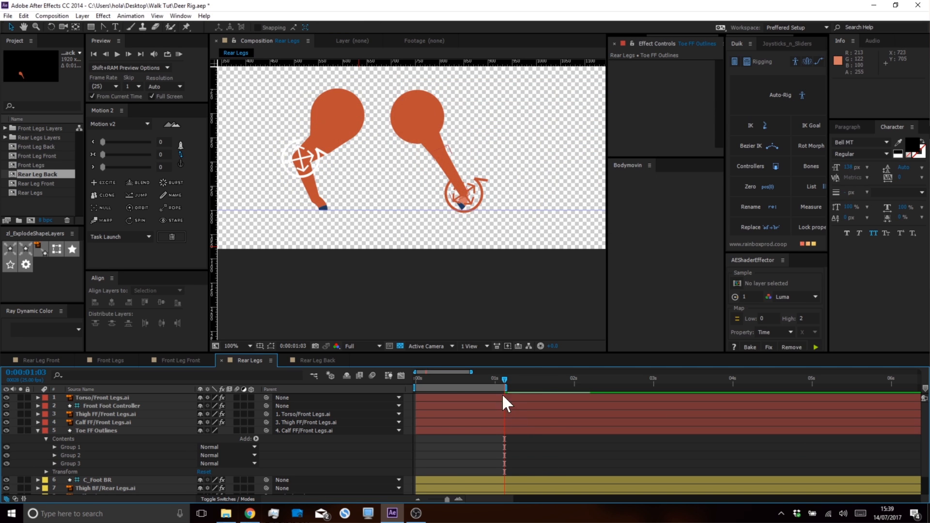
{"action": "mouse_move", "coordinate": [505, 379]}
{"action": "left_mouse_down"}
{"action": "mouse_move", "coordinate": [484, 379]}
{"action": "mouse_move", "coordinate": [505, 379]}
{"action": "left_mouse_up"}
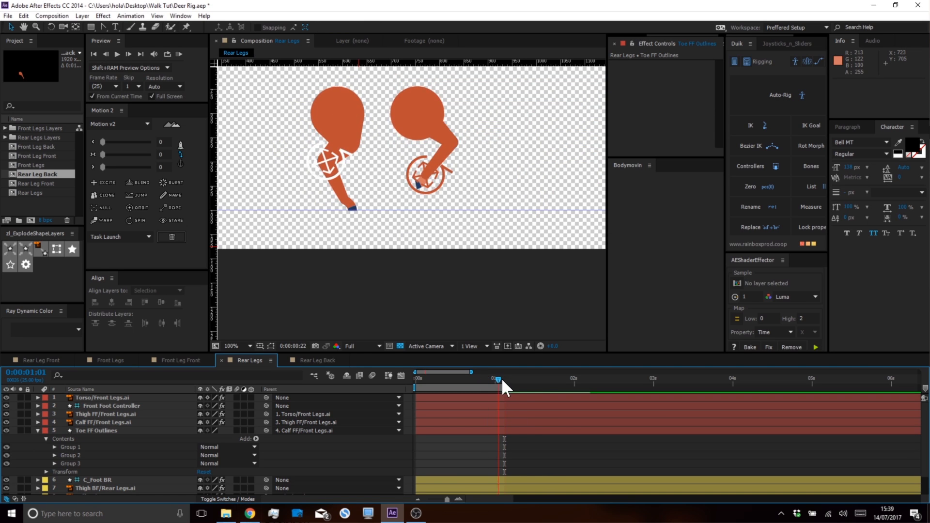
Set the fill of Group 2 and Group 3 in Toe FF Outlines to the thigh's dark orange, BC4D33
{"action": "left_click", "coordinate": [69, 455]}
{"action": "left_click", "coordinate": [71, 464], "text": "shift"}
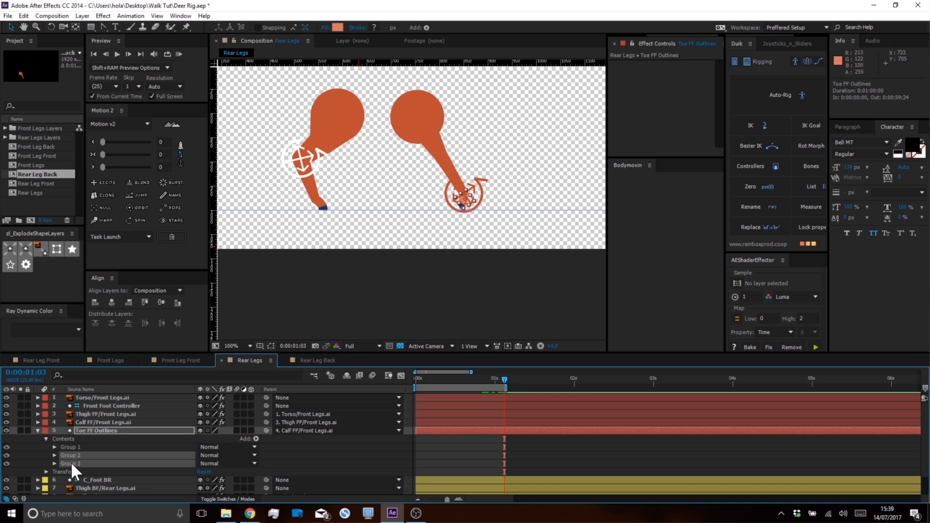
{"action": "left_click", "coordinate": [339, 27]}
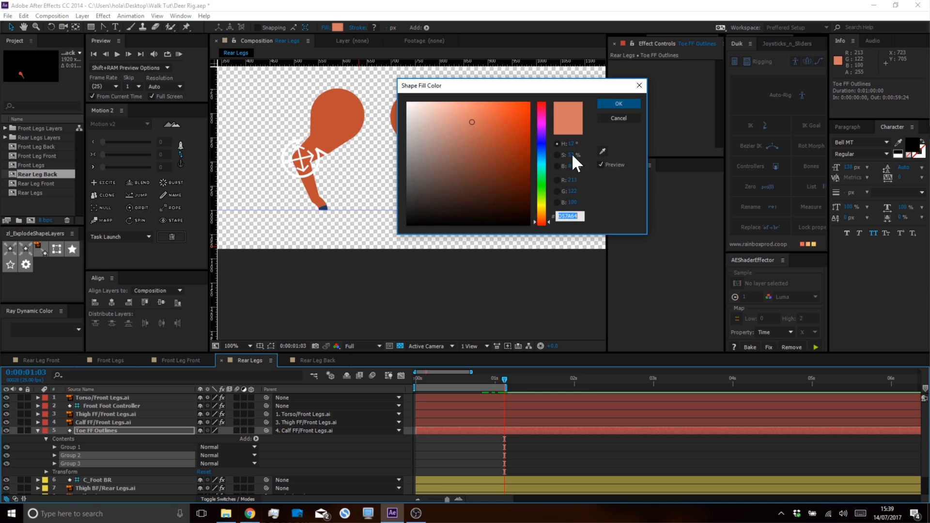
{"action": "left_click", "coordinate": [603, 151]}
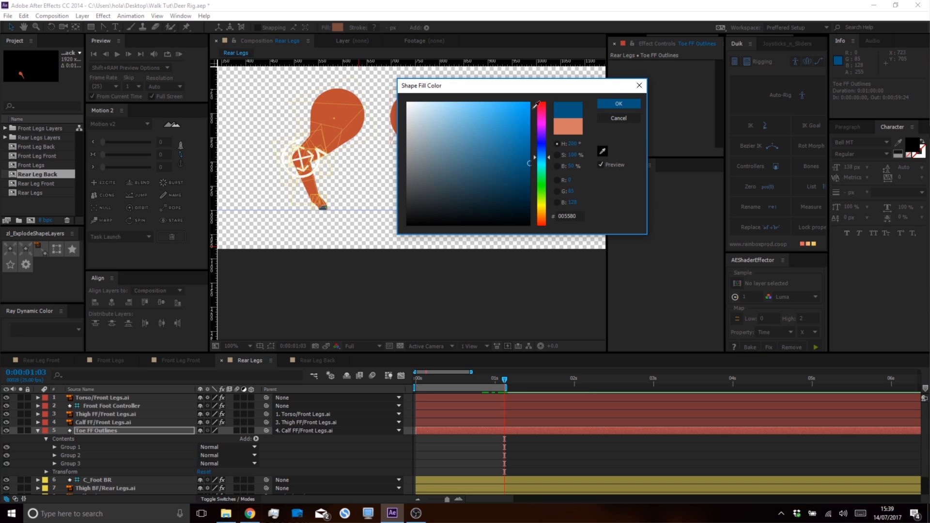
{"action": "left_click", "coordinate": [335, 115]}
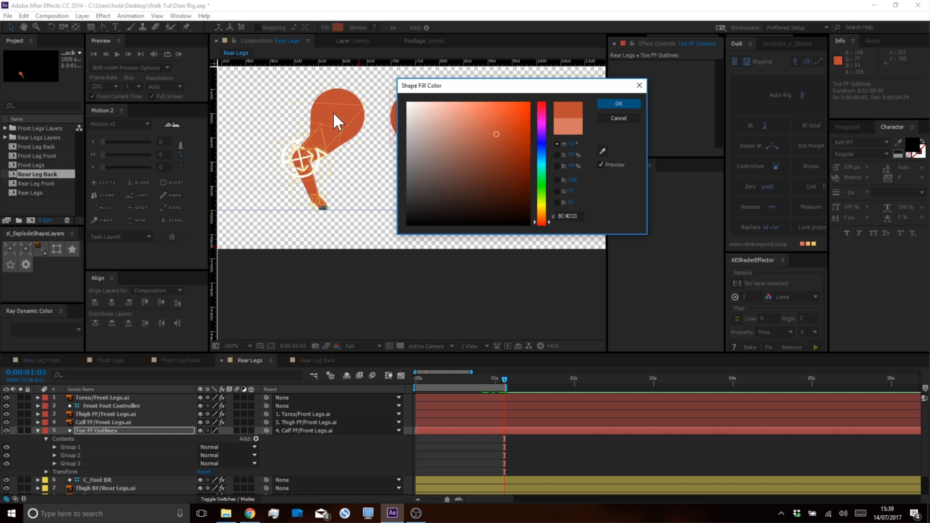
{"action": "left_click", "coordinate": [605, 102]}
{"action": "left_click", "coordinate": [469, 448]}
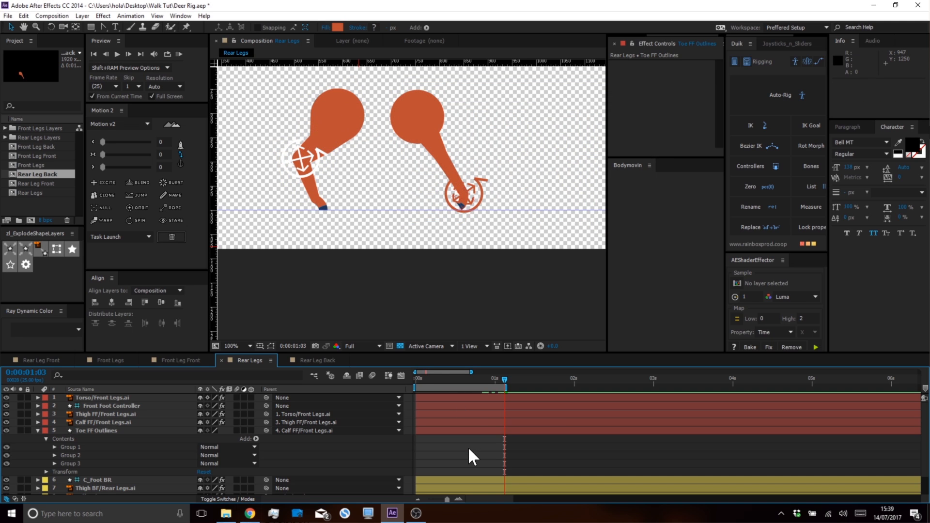
Reveal the keyframes of all layers, select them all and clone them at 0:00:01:03 with Motion 2's Clone
{"action": "left_click", "coordinate": [38, 430]}
{"action": "key", "text": "ctrl+a"}
{"action": "key", "text": "u"}
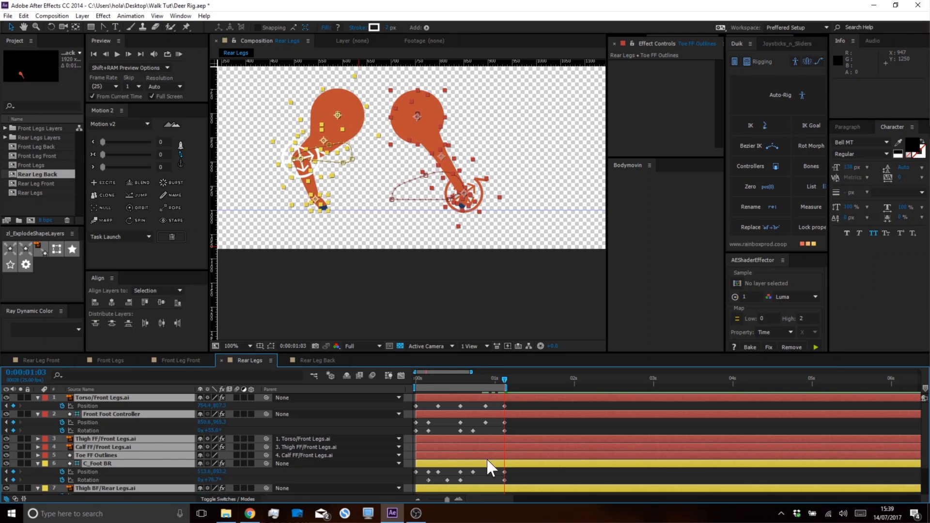
{"action": "left_click", "coordinate": [524, 425]}
{"action": "left_click", "coordinate": [516, 401]}
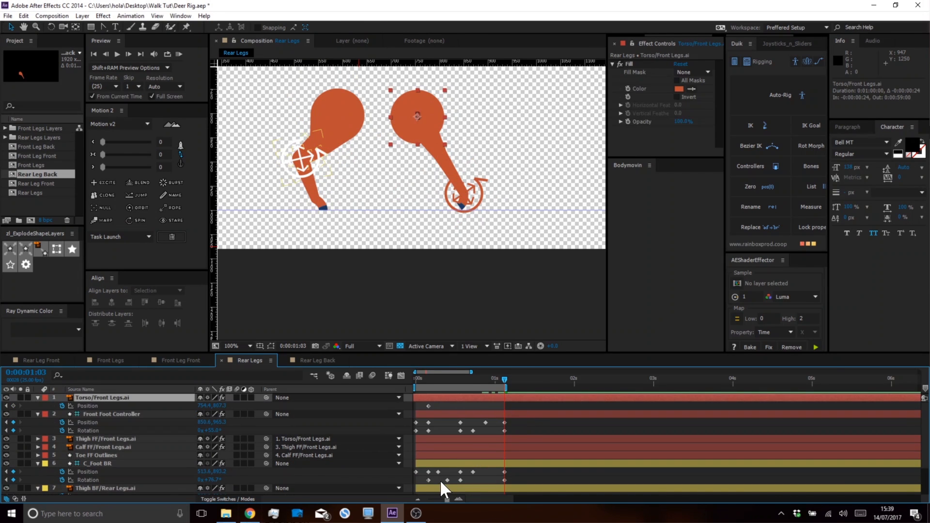
{"action": "key", "text": "ctrl+z"}
{"action": "left_click_drag", "start_coordinate": [521, 404], "coordinate": [499, 494]}
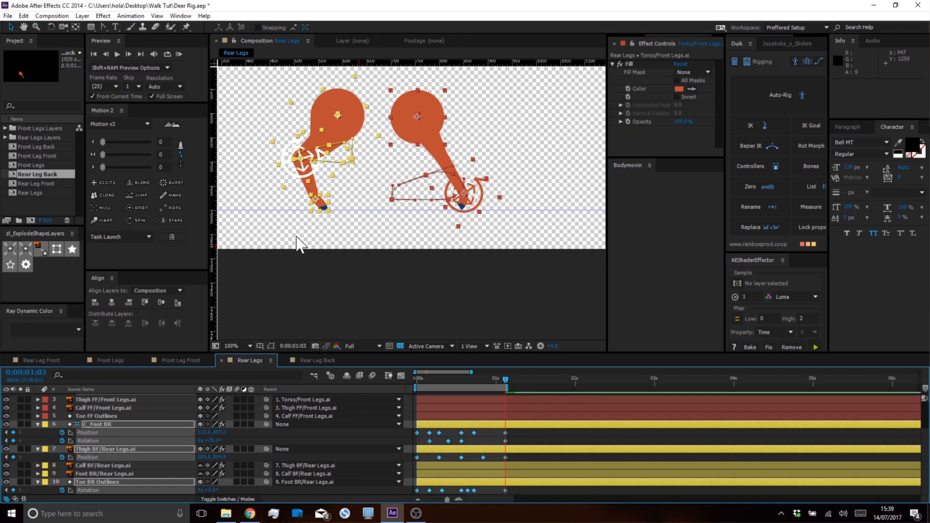
{"action": "left_click", "coordinate": [107, 196]}
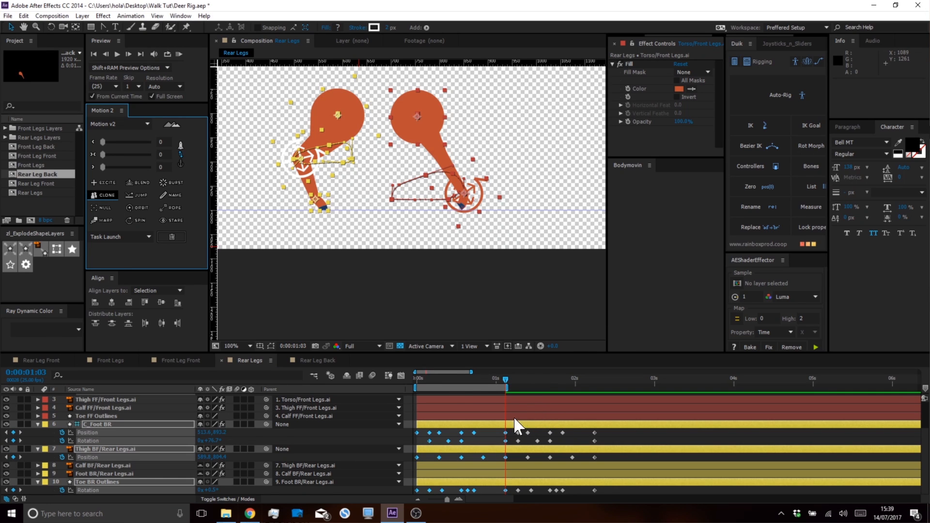
Shift all keyframes of the Rear Legs composition 14 frames earlier, so the frame 14 pose falls on frame 0
{"action": "left_click", "coordinate": [460, 379]}
{"action": "left_click_drag", "start_coordinate": [458, 378], "coordinate": [462, 379]}
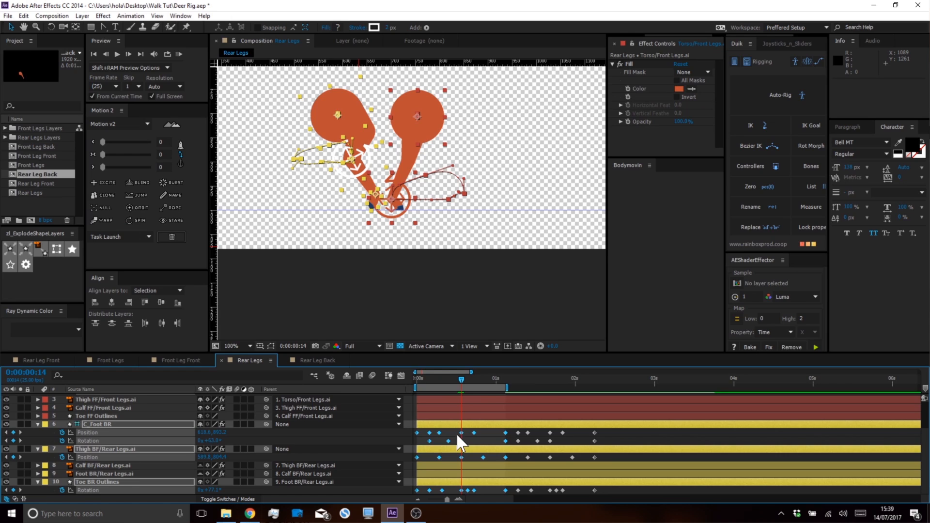
{"action": "key", "text": "grave"}
{"action": "left_click_drag", "start_coordinate": [612, 83], "coordinate": [372, 301]}
{"action": "key", "text": "grave"}
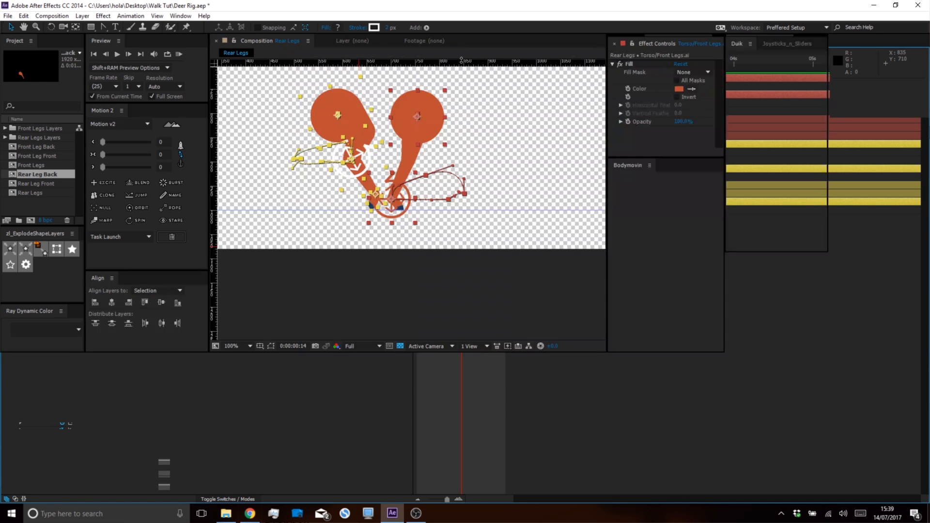
{"action": "left_click_drag", "start_coordinate": [463, 379], "coordinate": [415, 379]}
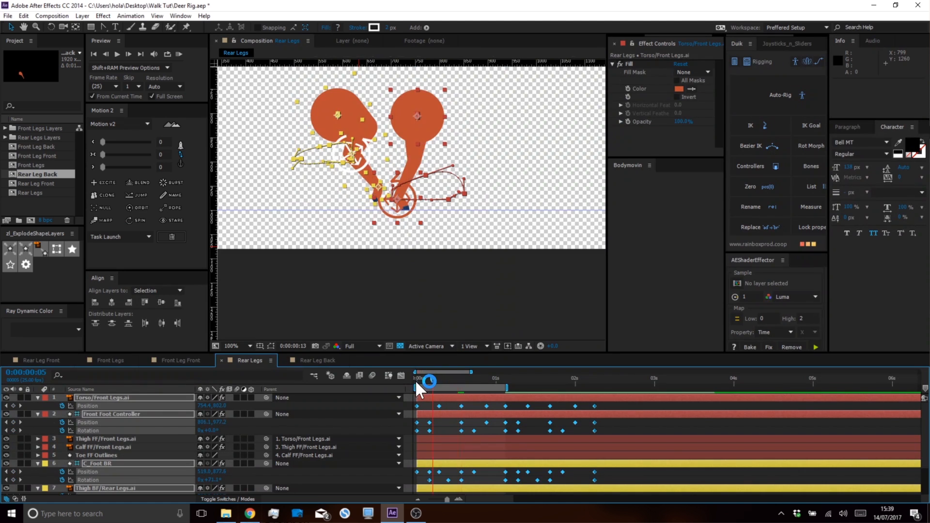
{"action": "left_click_drag", "start_coordinate": [461, 406], "coordinate": [425, 408]}
{"action": "left_click", "coordinate": [425, 406]}
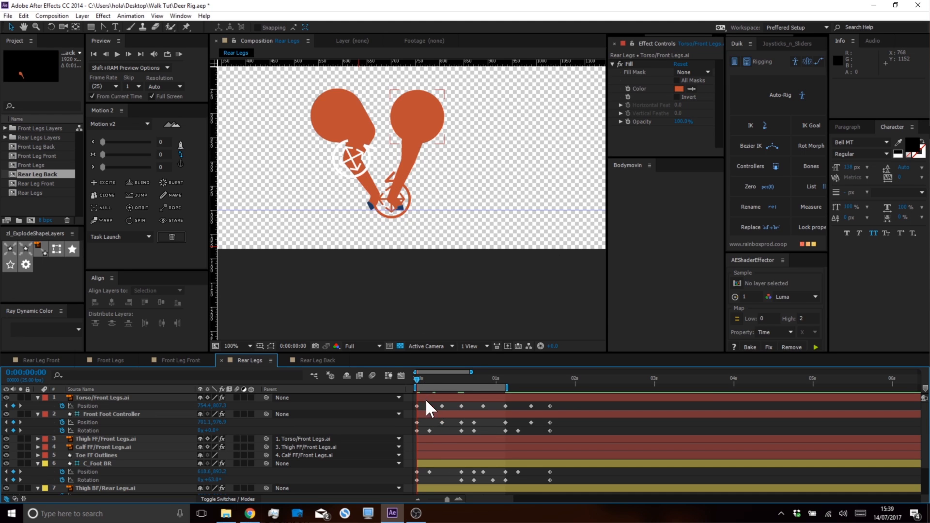
Scrub through the offset leg animation and play a RAM preview of it from the first frame
{"action": "mouse_move", "coordinate": [417, 376]}
{"action": "left_mouse_down"}
{"action": "mouse_move", "coordinate": [481, 386]}
{"action": "mouse_move", "coordinate": [432, 386]}
{"action": "left_mouse_up"}
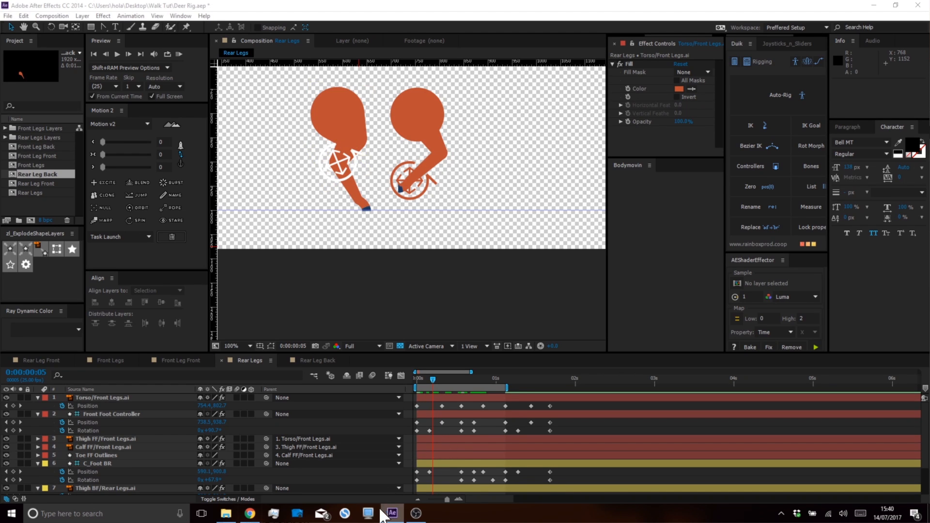
{"action": "left_click", "coordinate": [440, 432]}
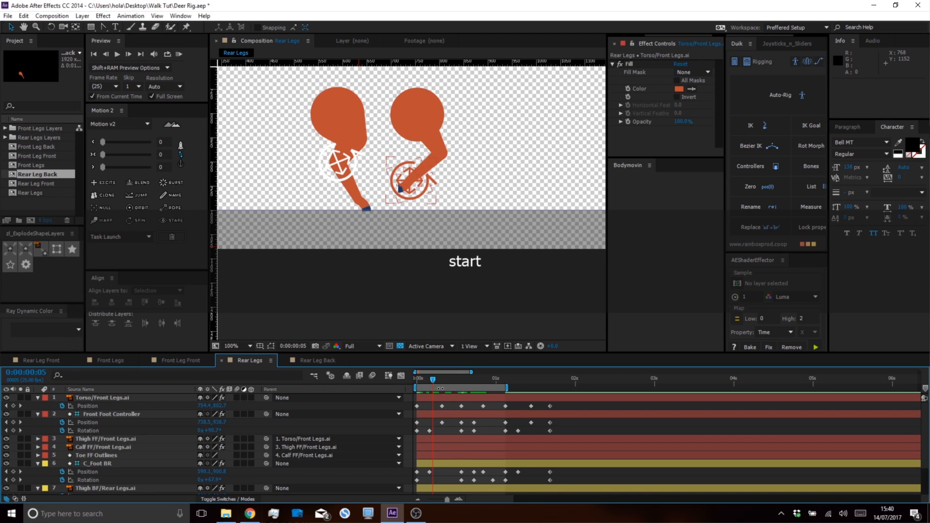
{"action": "left_click_drag", "start_coordinate": [421, 377], "coordinate": [404, 379]}
{"action": "key", "text": "space"}
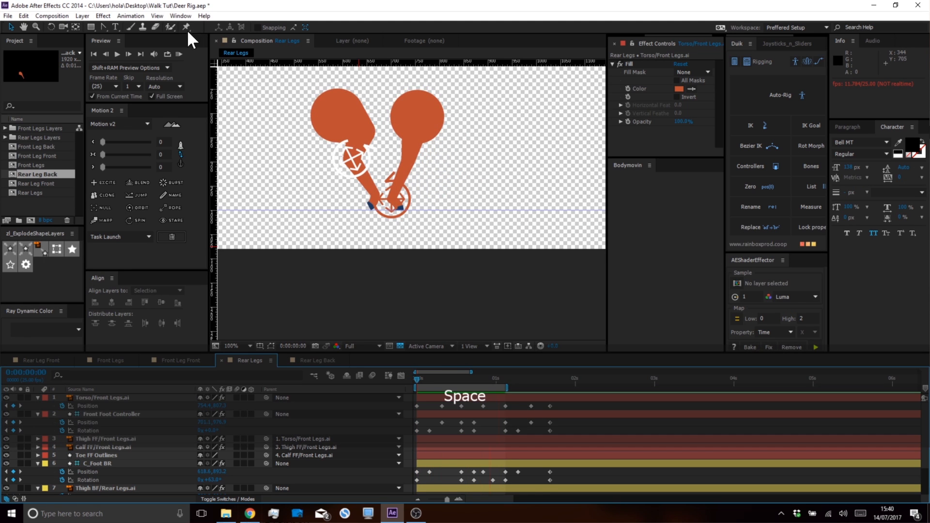
{"action": "left_click", "coordinate": [177, 52]}
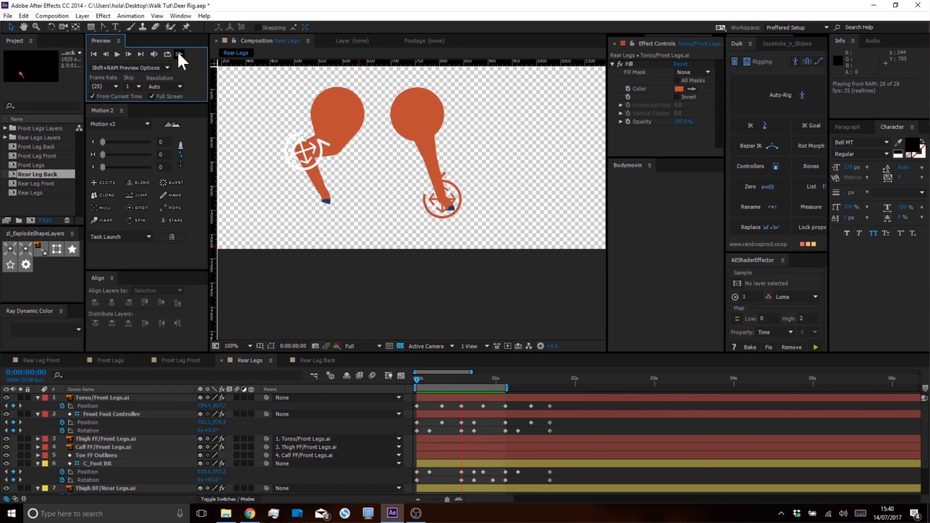
Flatten the kink in C_Foot BR's position path by reshaping the tangent handle of its rearmost keyframe at frame 10
{"action": "key", "text": "space"}
{"action": "left_click", "coordinate": [348, 144]}
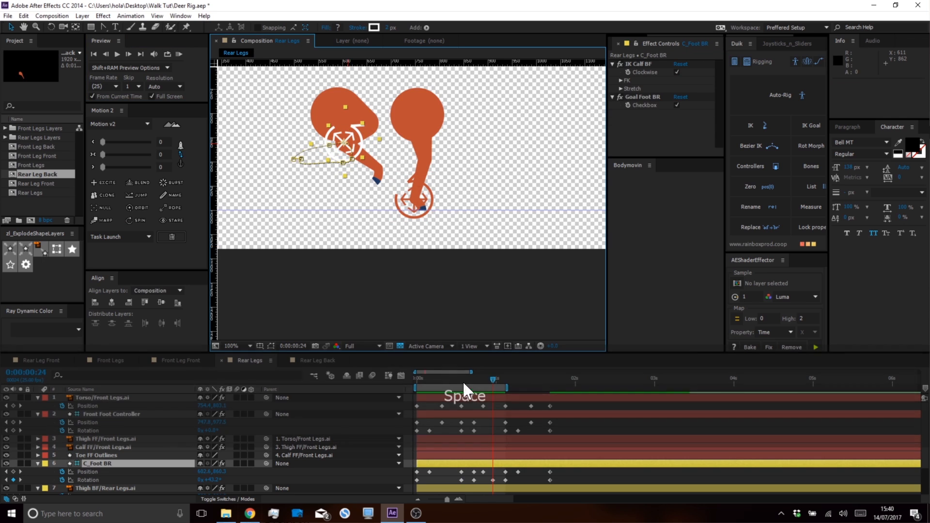
{"action": "left_click_drag", "start_coordinate": [492, 377], "coordinate": [447, 376]}
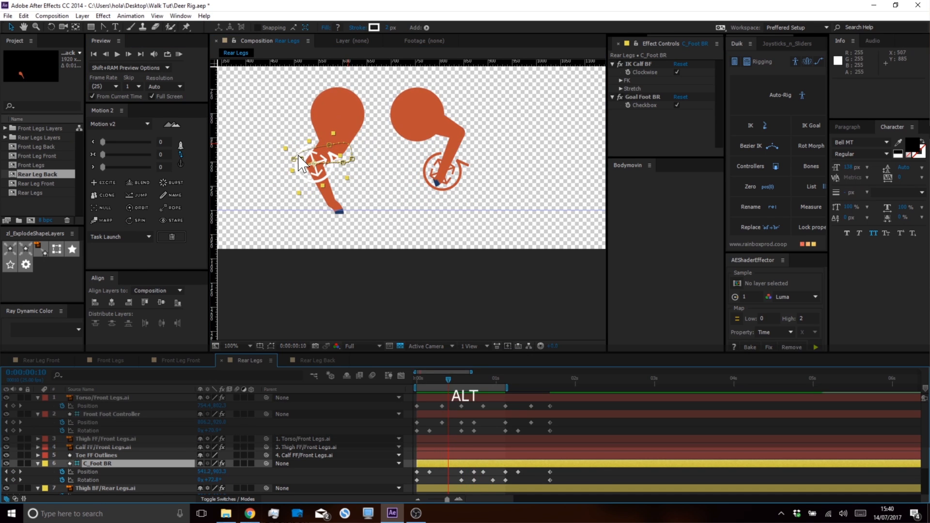
{"action": "scroll", "coordinate": [310, 175], "scroll_direction": "up", "scroll_amount": 4}
{"action": "scroll", "coordinate": [308, 185], "scroll_direction": "up", "scroll_amount": 1}
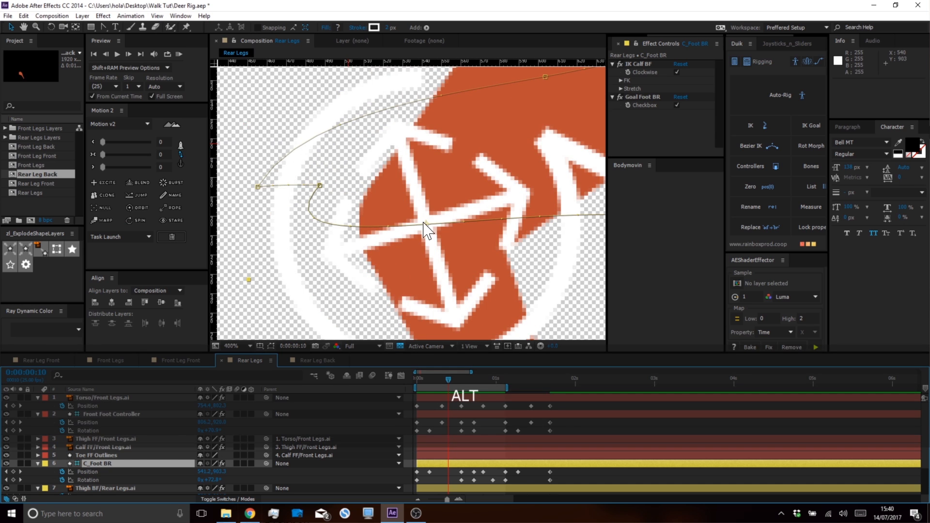
{"action": "scroll", "coordinate": [426, 224], "scroll_direction": "down", "scroll_amount": 1}
{"action": "left_click", "coordinate": [99, 471]}
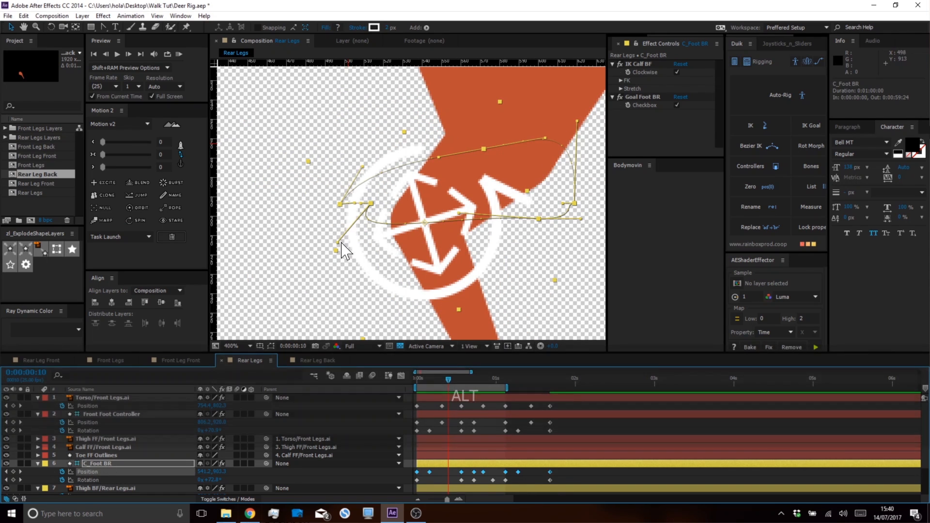
{"action": "left_click_drag", "start_coordinate": [338, 243], "coordinate": [419, 209]}
{"action": "left_click_drag", "start_coordinate": [339, 242], "coordinate": [416, 214]}
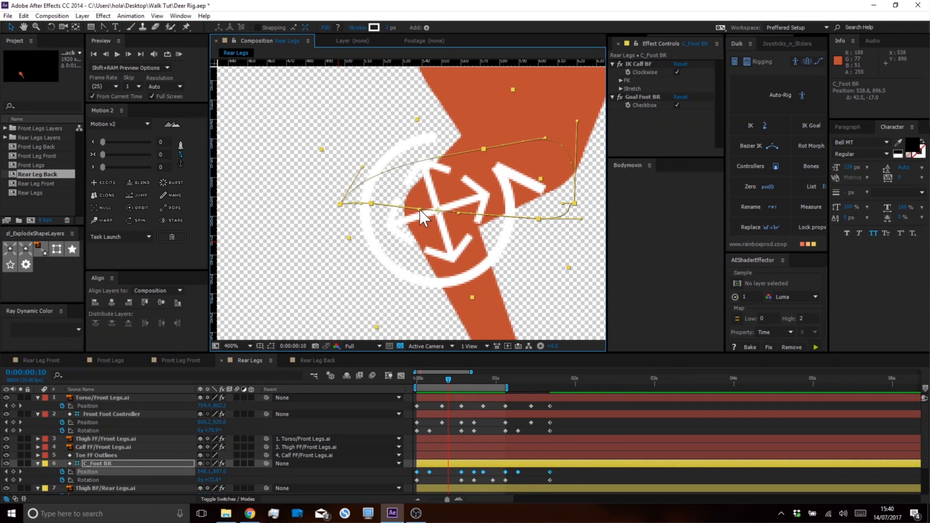
{"action": "scroll", "coordinate": [421, 214], "scroll_direction": "down", "scroll_amount": 5}
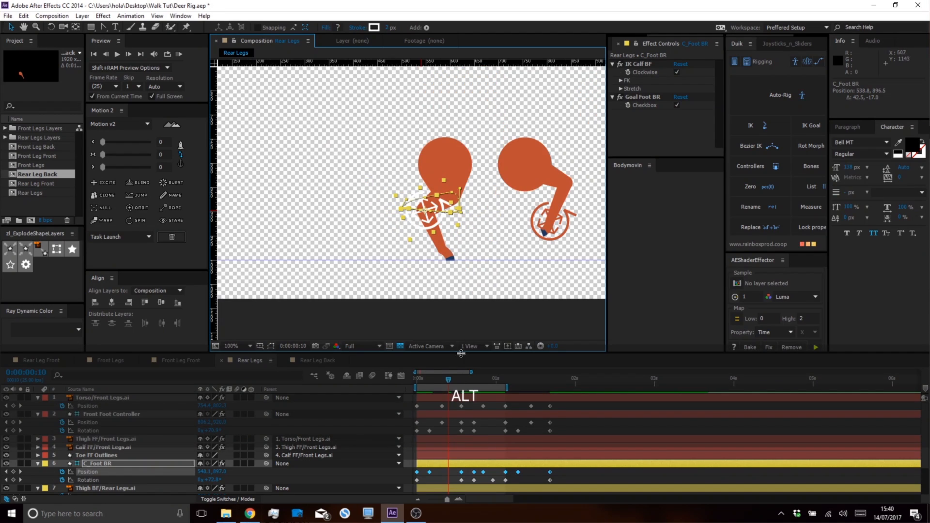
Inspect the Front Foot Controller's position path and play a RAM preview of the Rear Legs composition
{"action": "left_click", "coordinate": [493, 466]}
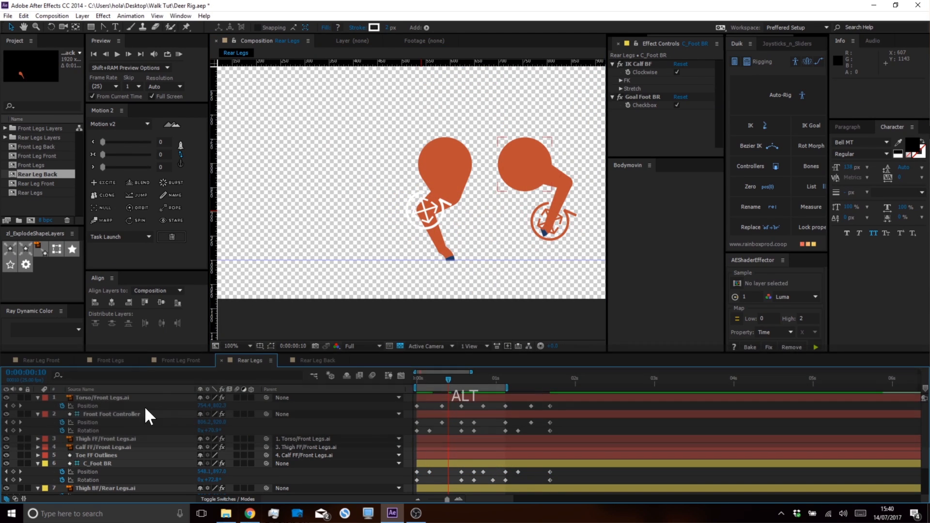
{"action": "left_click", "coordinate": [88, 422]}
{"action": "left_click", "coordinate": [180, 53]}
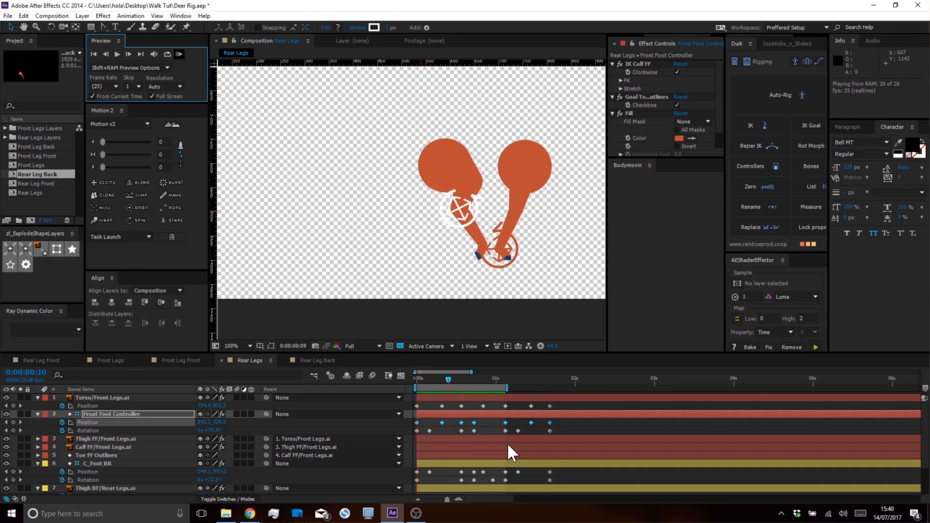
{"action": "key", "text": "ctrl"}
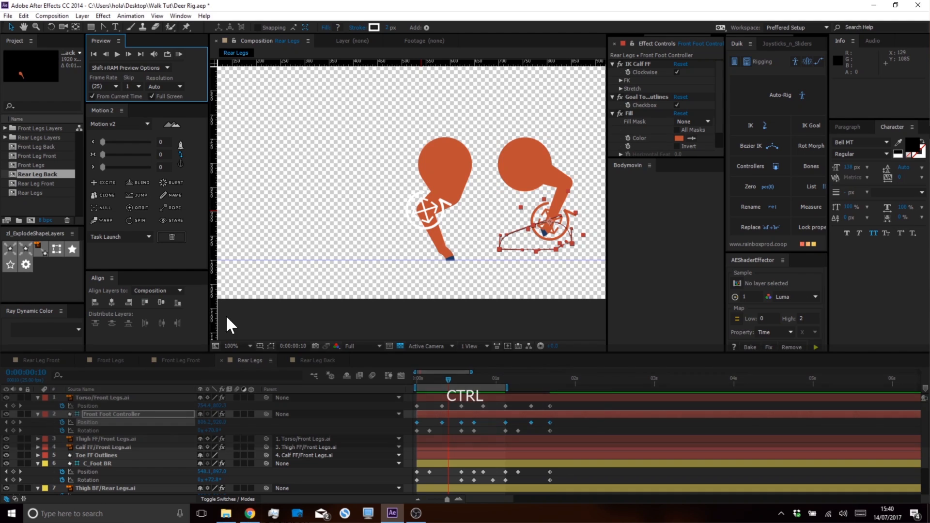
Create a 1920 x 1080, 25 fps composition named Horse Complete from the HDTV 1080 25 preset
{"action": "left_click", "coordinate": [28, 204]}
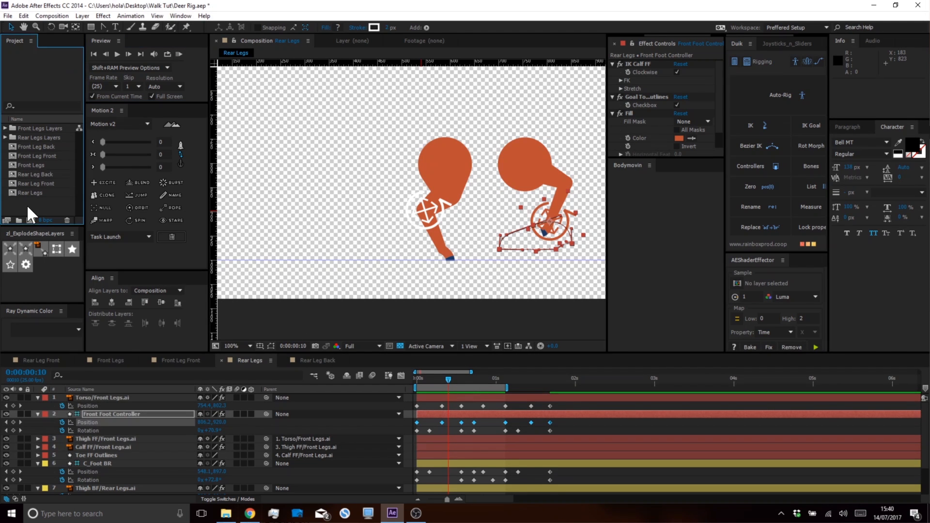
{"action": "left_click", "coordinate": [30, 220]}
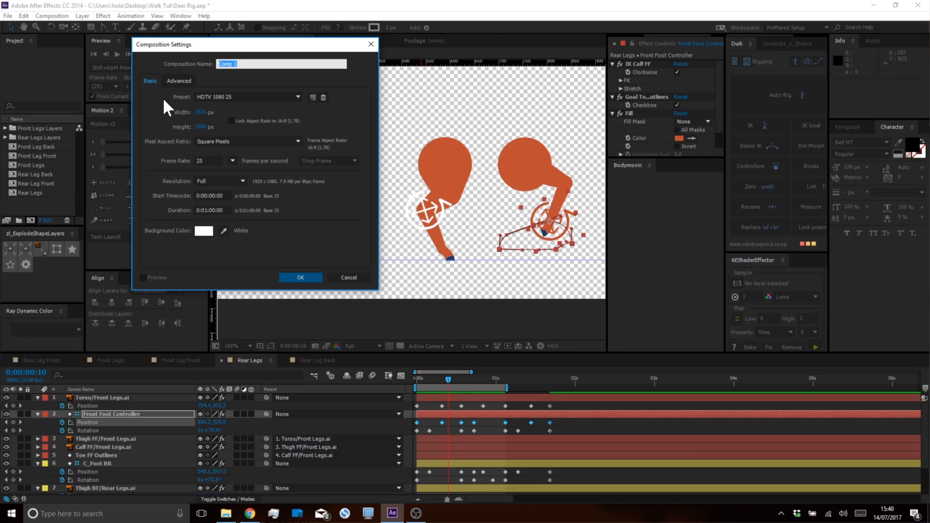
{"action": "type", "text": "Mast"}
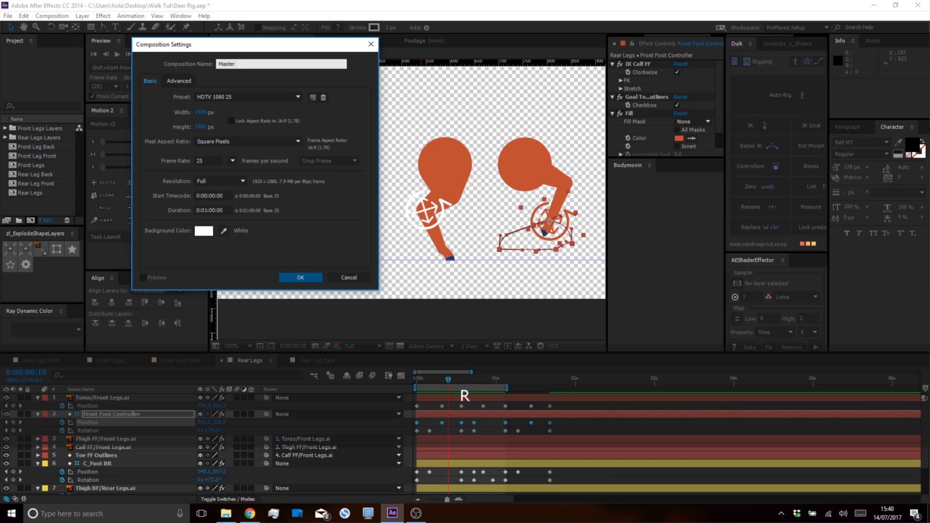
{"action": "type", "text": "er"}
{"action": "key", "text": "BackSpace"}
{"action": "type", "text": "Horse Co"}
{"action": "key", "text": "Return"}
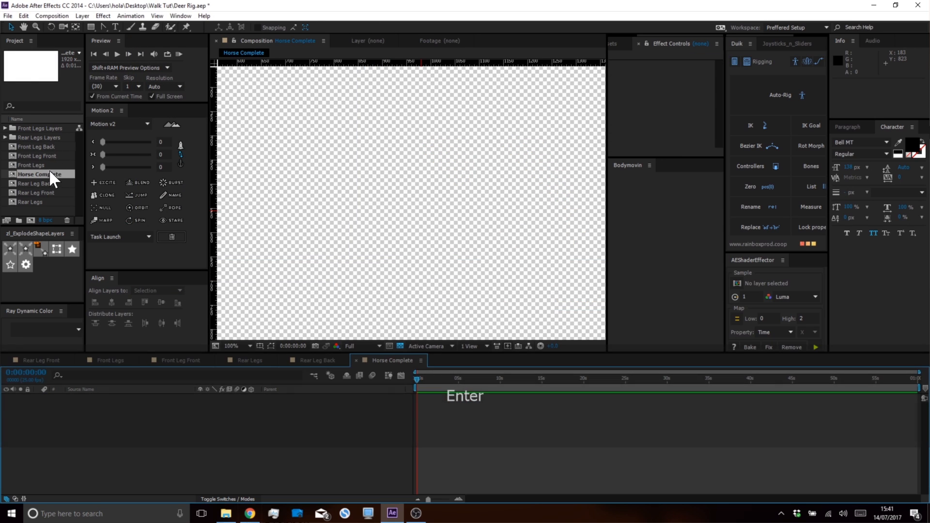
Add the Front Legs and Rear Legs compositions to Horse Complete, with Front Legs as the upper layer
{"action": "left_click", "coordinate": [39, 166]}
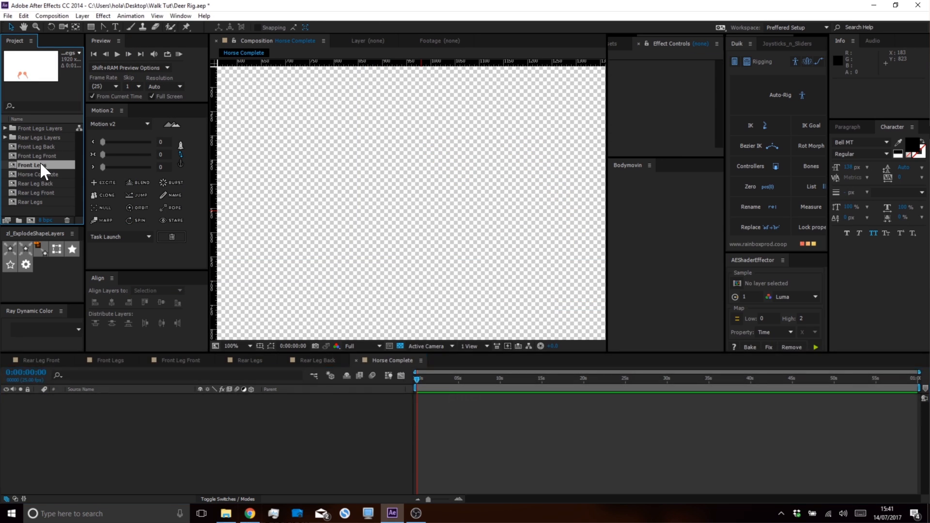
{"action": "left_click", "coordinate": [39, 202], "text": "ctrl"}
{"action": "left_click_drag", "start_coordinate": [30, 200], "coordinate": [76, 441]}
{"action": "key", "text": "space"}
{"action": "left_click_drag", "start_coordinate": [359, 218], "coordinate": [426, 166]}
{"action": "left_click", "coordinate": [460, 455]}
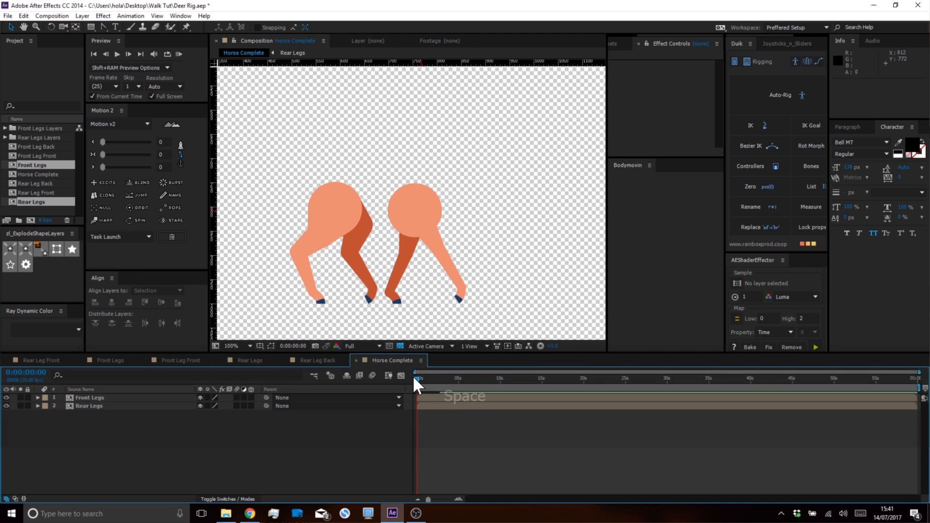
Check the loop's end marker in Rear Leg Back at 0:00:01:03 and return to the Horse Complete timeline
{"action": "mouse_move", "coordinate": [414, 376]}
{"action": "left_mouse_down"}
{"action": "mouse_move", "coordinate": [430, 377]}
{"action": "mouse_move", "coordinate": [411, 379]}
{"action": "left_mouse_up"}
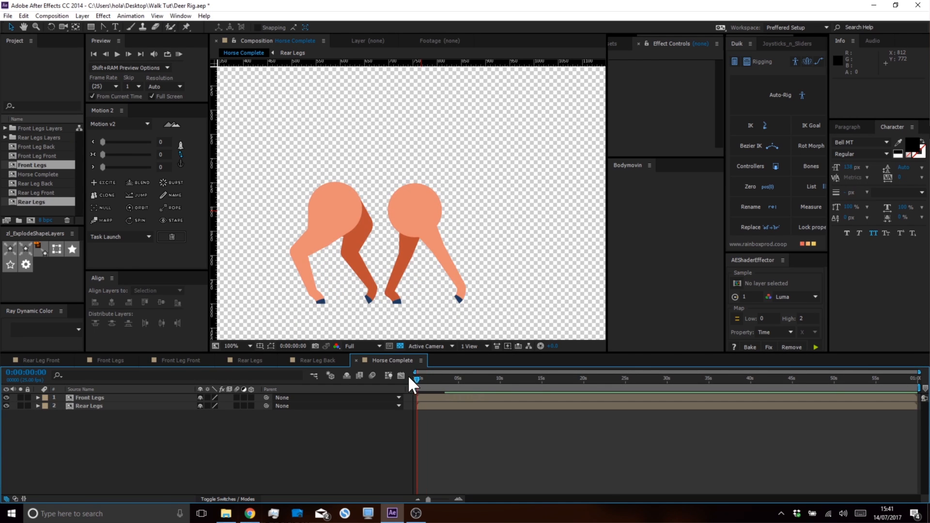
{"action": "scroll", "coordinate": [432, 417], "scroll_direction": "up", "scroll_amount": 4}
{"action": "key", "text": "space"}
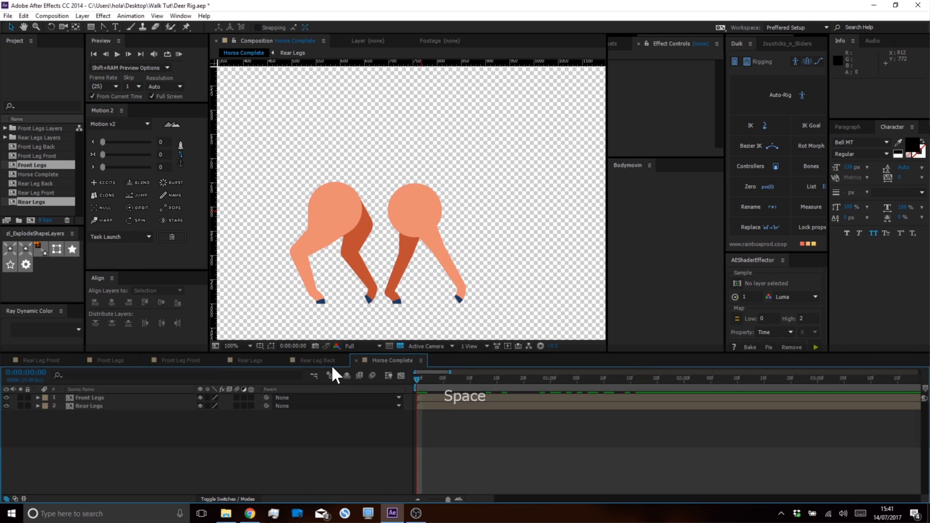
{"action": "left_click", "coordinate": [318, 361]}
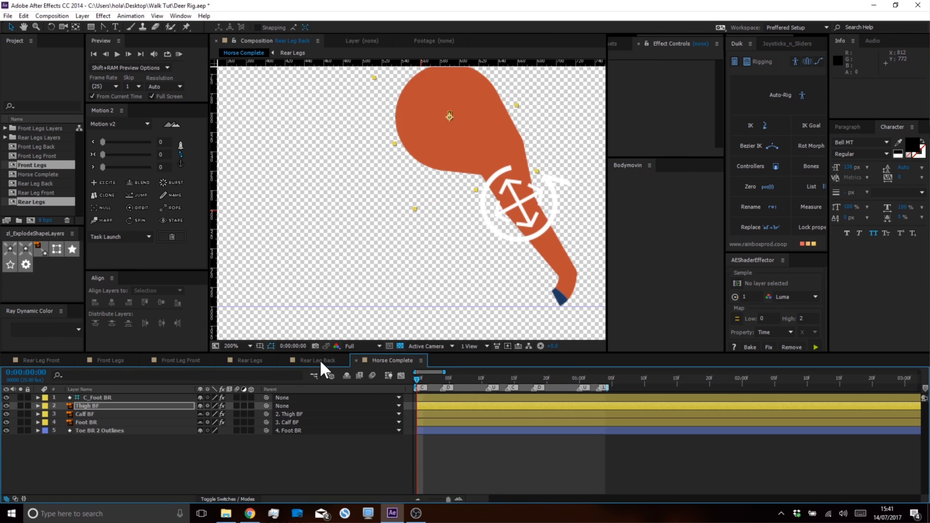
{"action": "left_click", "coordinate": [598, 378]}
{"action": "left_click", "coordinate": [378, 360]}
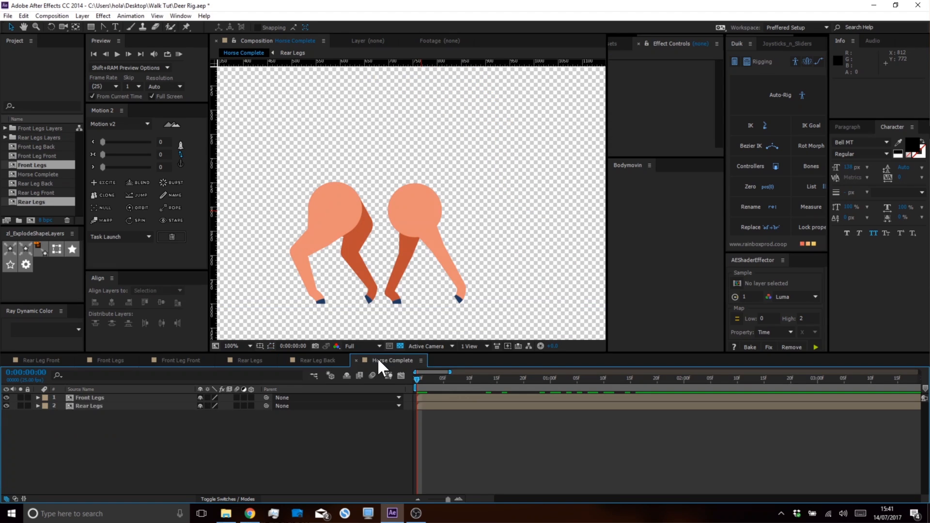
{"action": "key", "text": "alt"}
{"action": "key", "text": "space"}
{"action": "left_click_drag", "start_coordinate": [465, 466], "coordinate": [792, 470]}
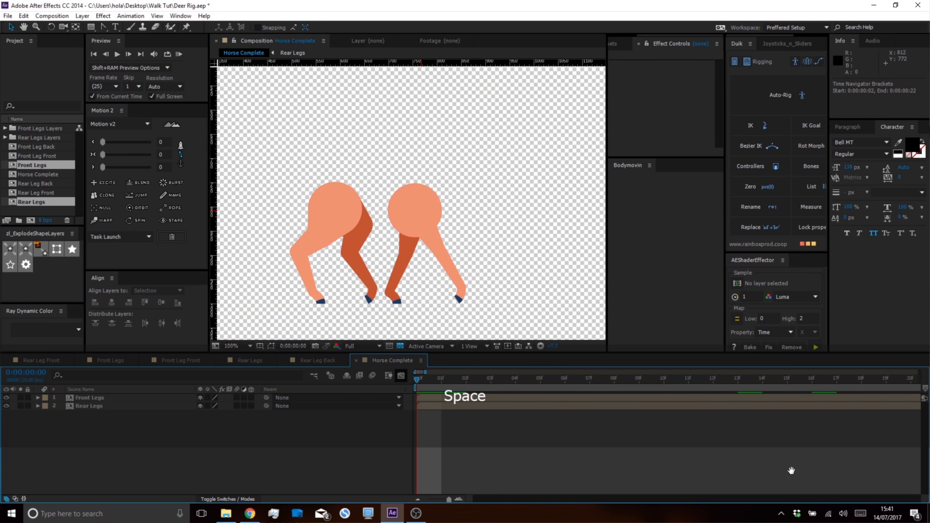
Close the Rear Leg Back composition and move to the last keyframes of Rear Legs at 0:00:01:17
{"action": "left_click", "coordinate": [319, 360]}
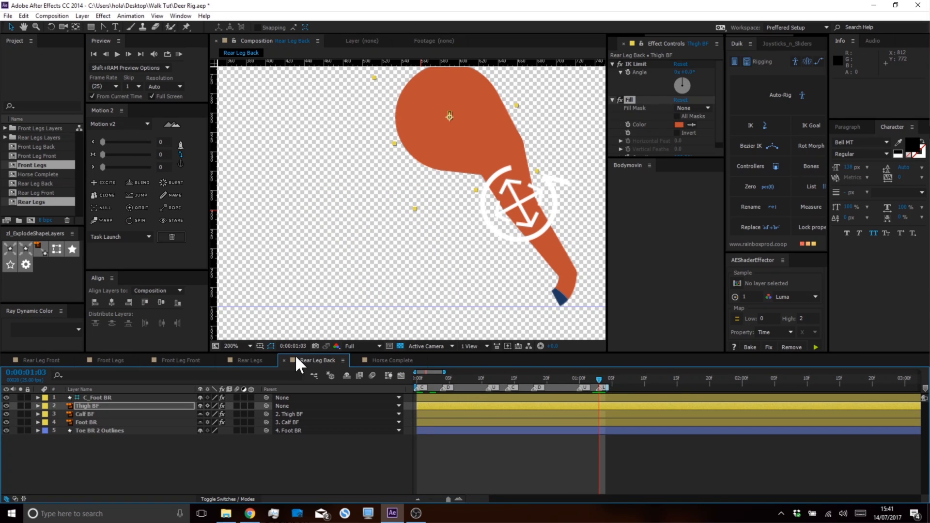
{"action": "left_click", "coordinate": [282, 360]}
{"action": "left_click", "coordinate": [246, 360]}
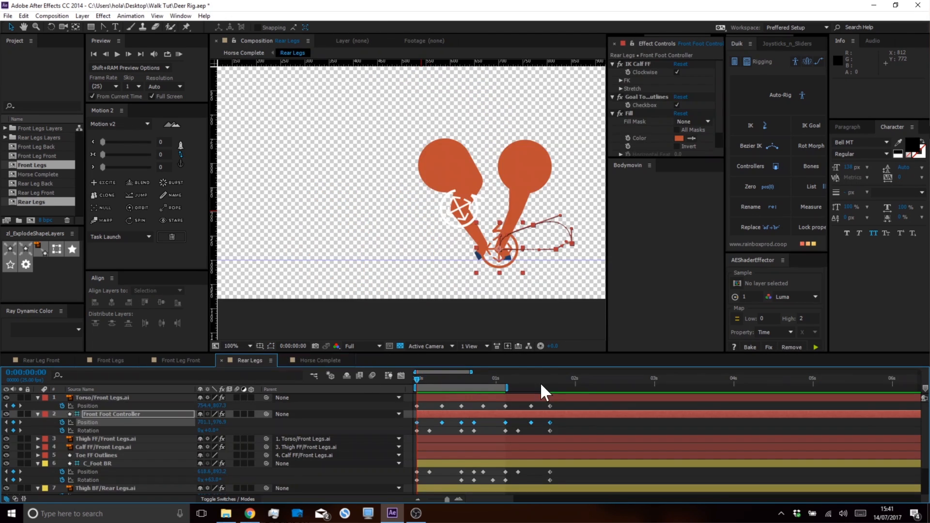
{"action": "left_click_drag", "start_coordinate": [486, 379], "coordinate": [557, 377]}
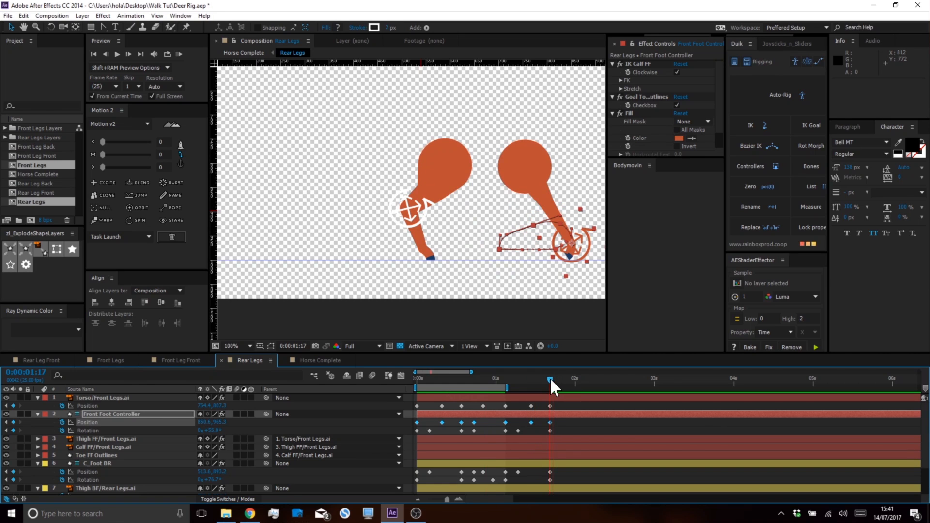
End Horse Complete's work area at 0:00:01:17 and add a composition marker commented L at that time
{"action": "left_click", "coordinate": [315, 361]}
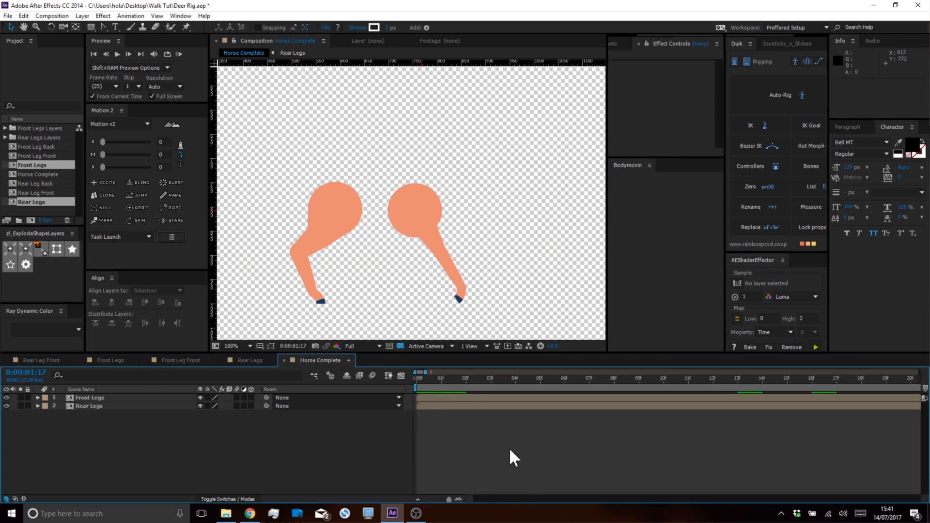
{"action": "left_click_drag", "start_coordinate": [646, 453], "coordinate": [440, 471]}
{"action": "scroll", "coordinate": [606, 454], "scroll_direction": "down", "scroll_amount": 3}
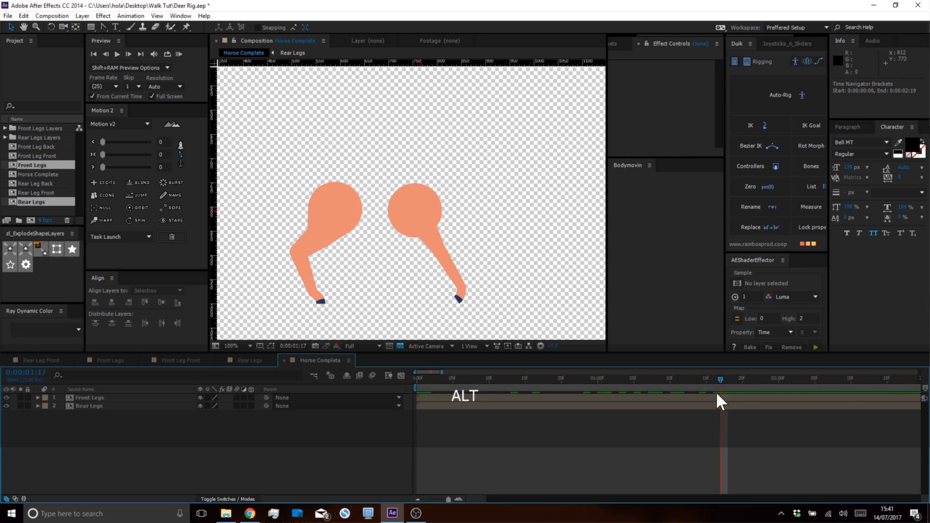
{"action": "key", "text": "n"}
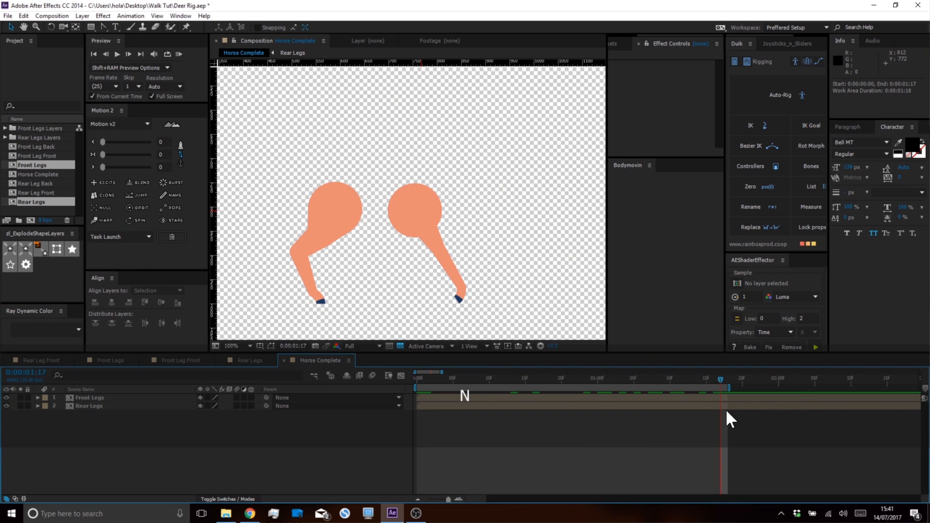
{"action": "key", "text": "shift+8"}
{"action": "type", "text": "L"}
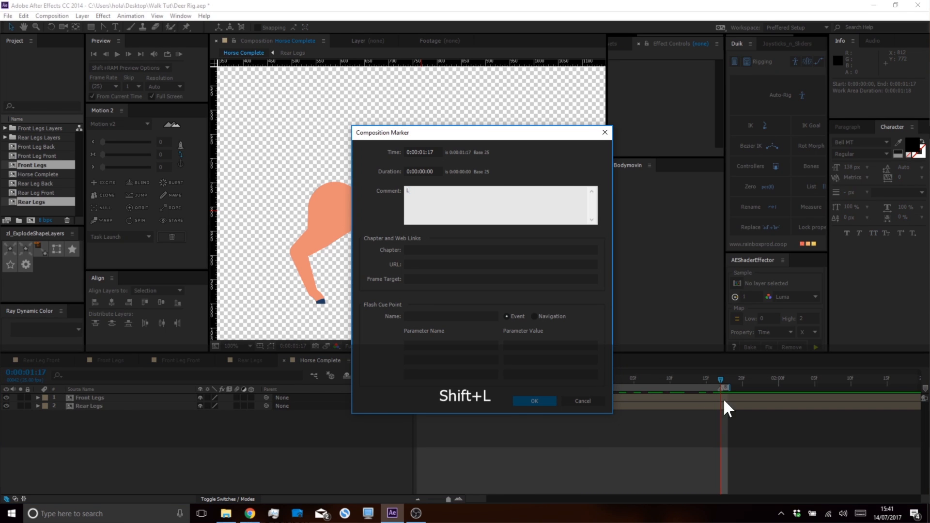
{"action": "left_click", "coordinate": [525, 400]}
End the work area one frame before the L marker, at 0:00:01:16, and play a RAM preview of the combined legs
{"action": "left_click", "coordinate": [715, 376]}
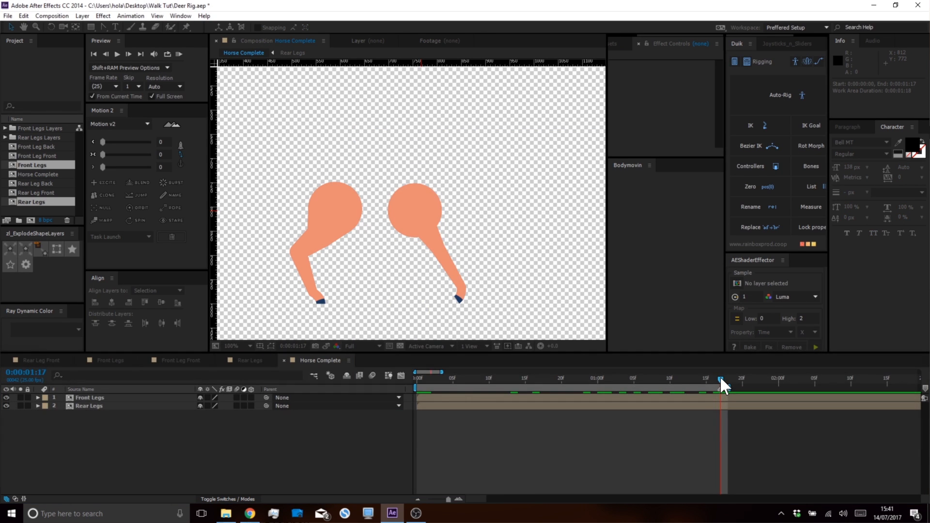
{"action": "key", "text": "n"}
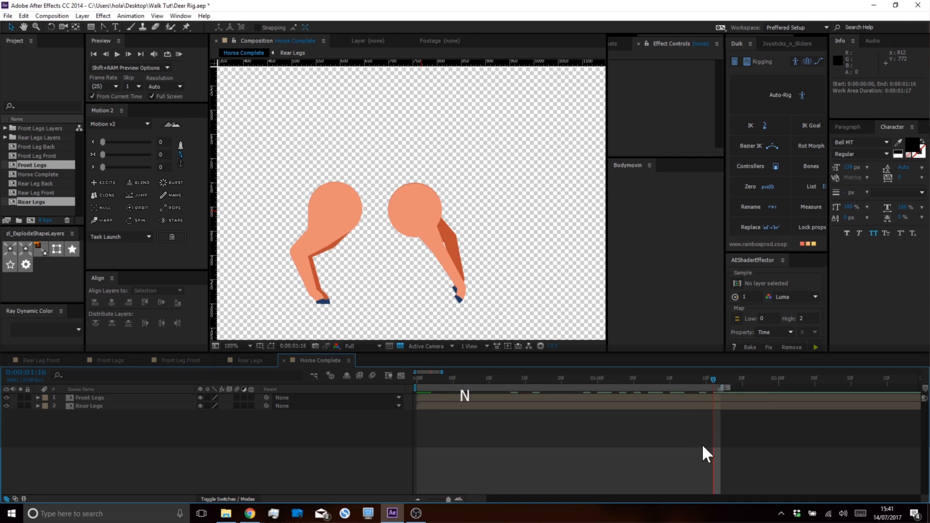
{"action": "key", "text": "space"}
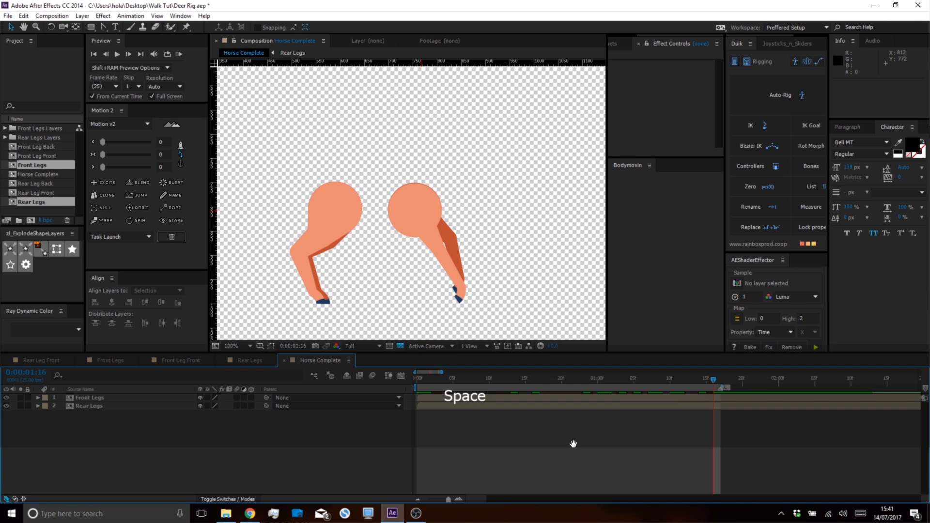
{"action": "left_click", "coordinate": [179, 54]}
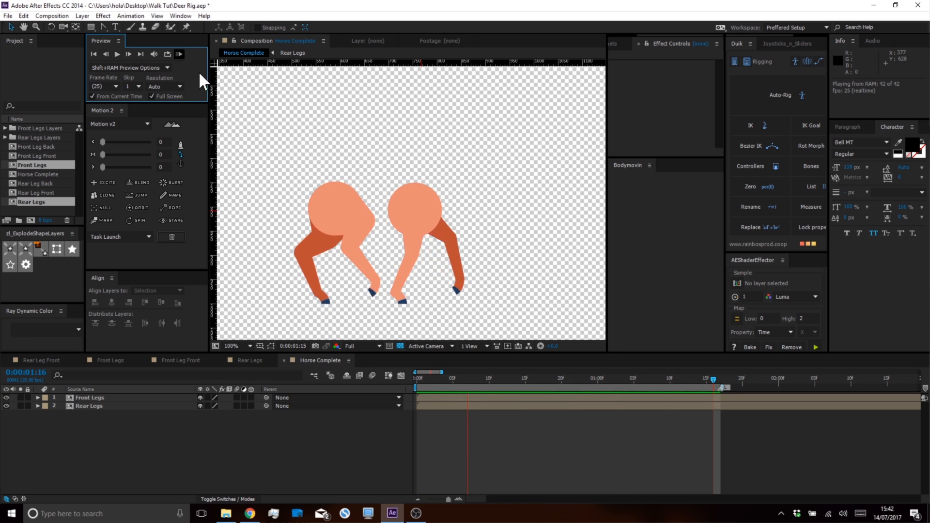
{"action": "key", "text": "space"}
Check the loop's end in Rear Legs at 0:00:01:03 and move Horse Complete's L marker to that time
{"action": "left_click", "coordinate": [285, 370]}
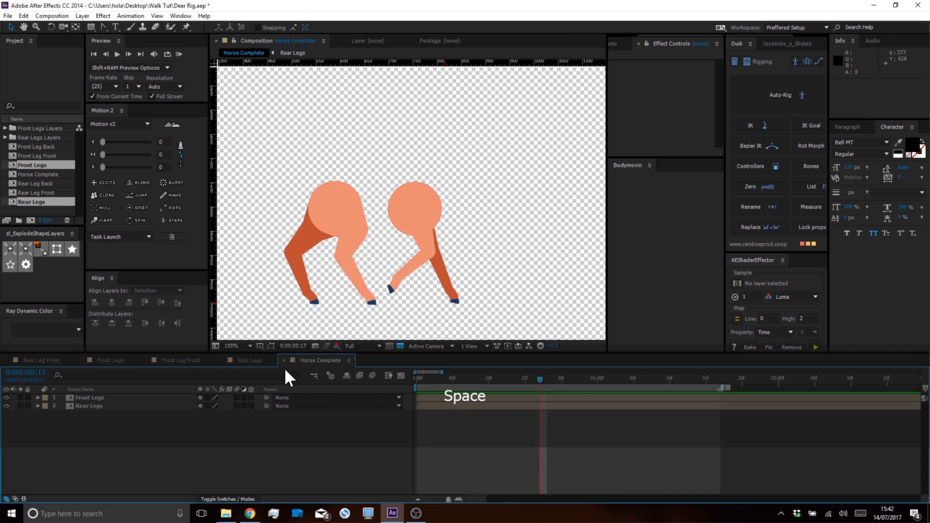
{"action": "left_click", "coordinate": [251, 359]}
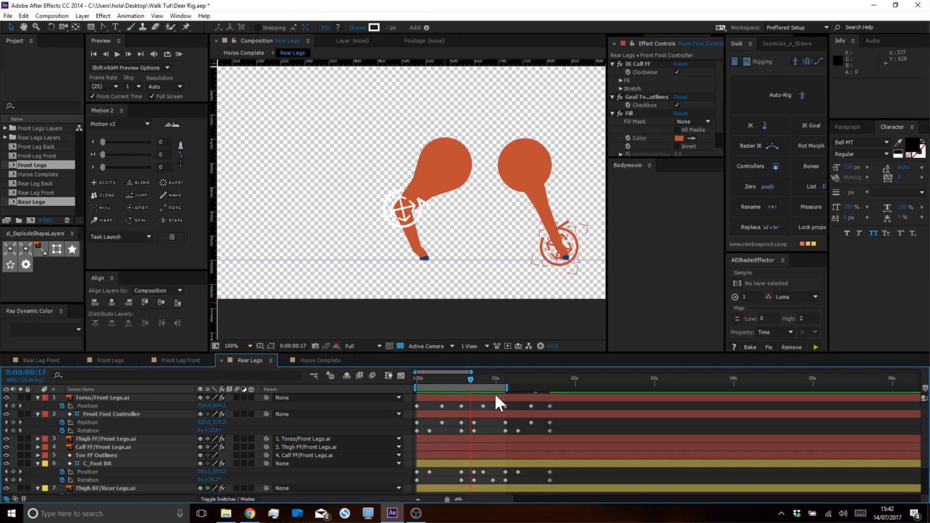
{"action": "left_click_drag", "start_coordinate": [499, 378], "coordinate": [504, 376]}
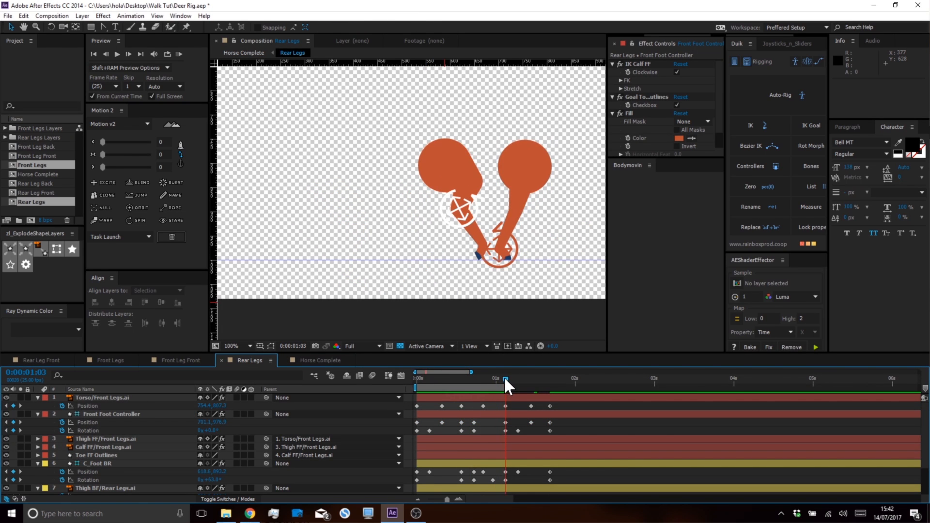
{"action": "left_click", "coordinate": [339, 360]}
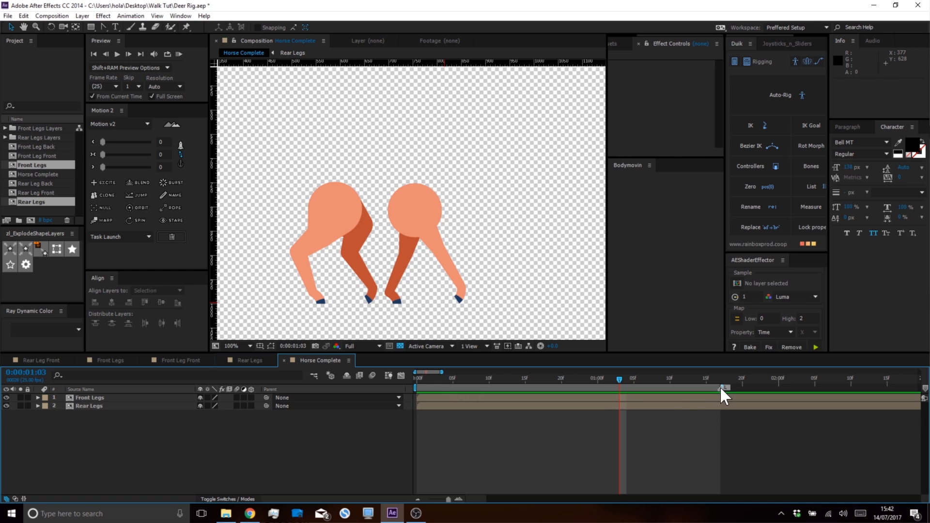
{"action": "left_click_drag", "start_coordinate": [721, 386], "coordinate": [649, 392]}
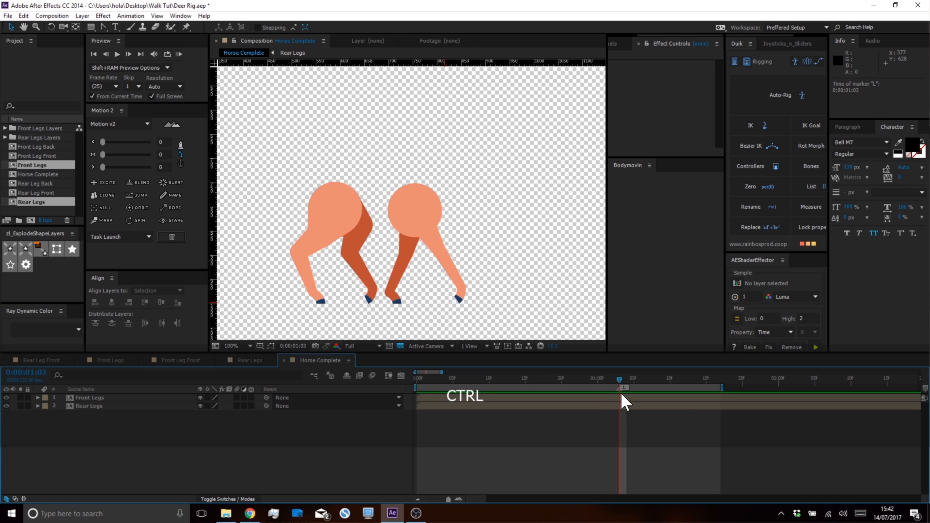
End the Horse Complete work area one frame before the L marker, at 0:00:01:02, and play a RAM preview
{"action": "key", "text": "ctrl+Left"}
{"action": "key", "text": "n"}
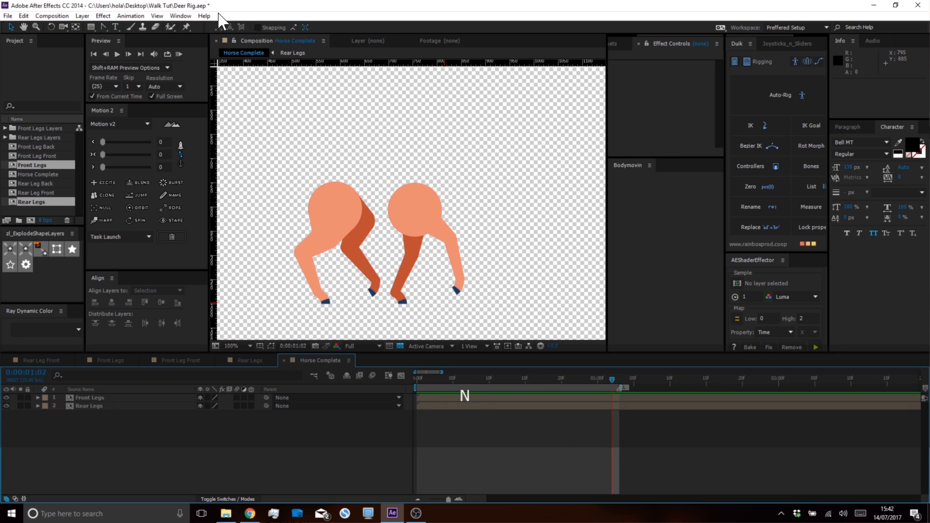
{"action": "left_click", "coordinate": [178, 53]}
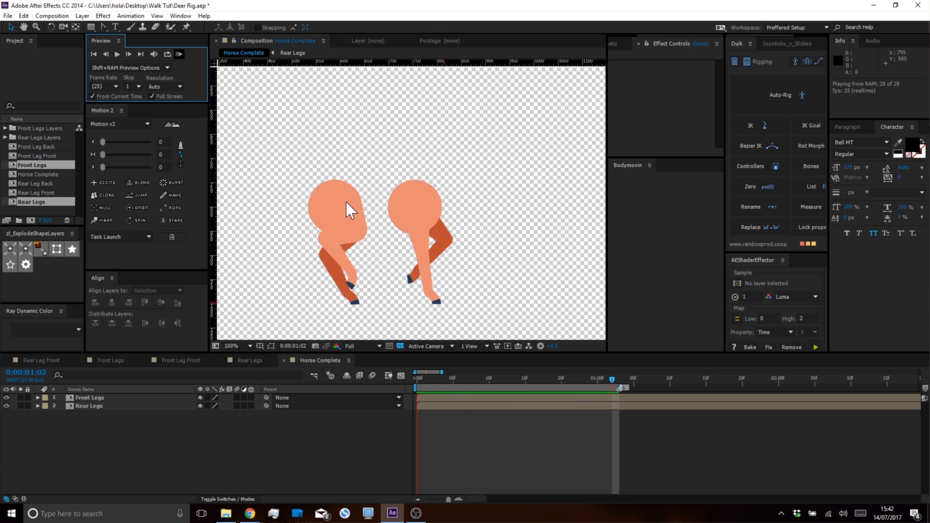
{"action": "key", "text": "space"}
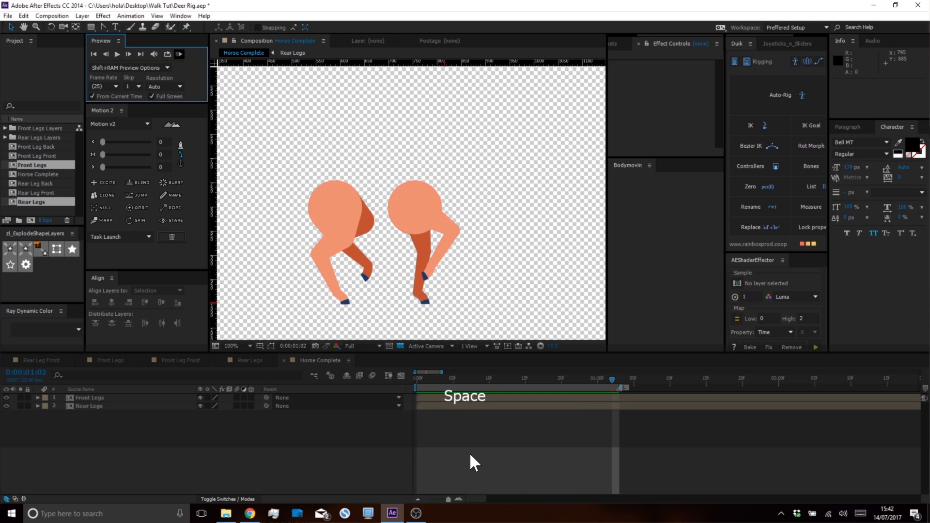
In Rear Legs at 0:00:00:14, place a horizontal guide at about 749 px along the top of the hind thigh's circle
{"action": "left_click", "coordinate": [257, 360]}
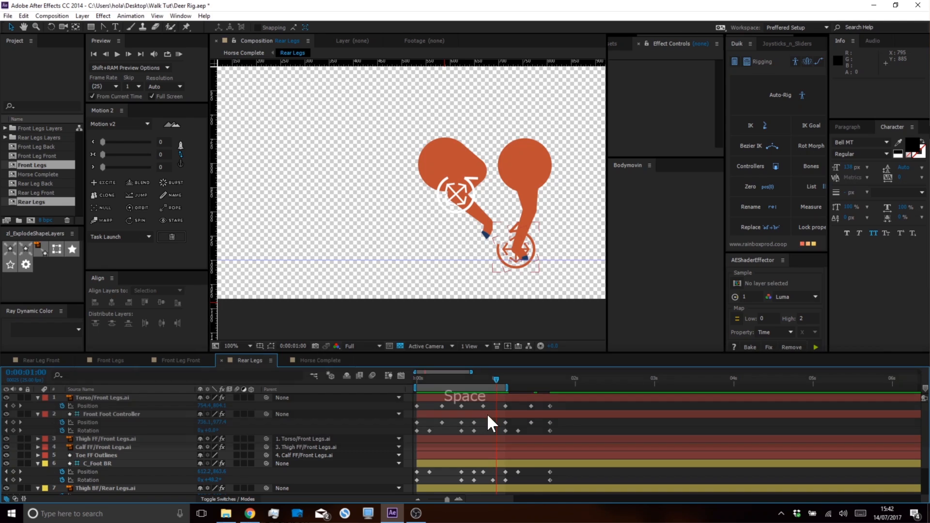
{"action": "scroll", "coordinate": [477, 129], "scroll_direction": "up", "scroll_amount": 2}
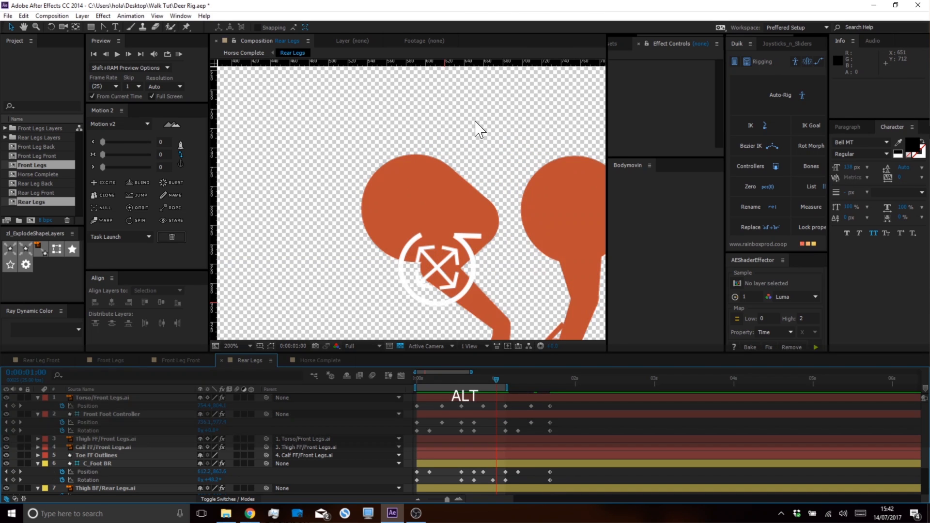
{"action": "left_click", "coordinate": [461, 377]}
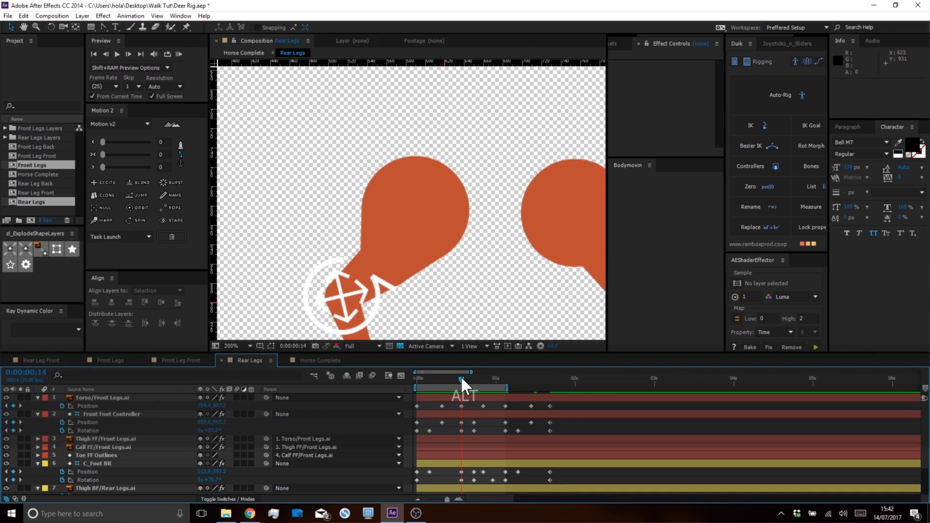
{"action": "left_click_drag", "start_coordinate": [512, 61], "coordinate": [420, 157]}
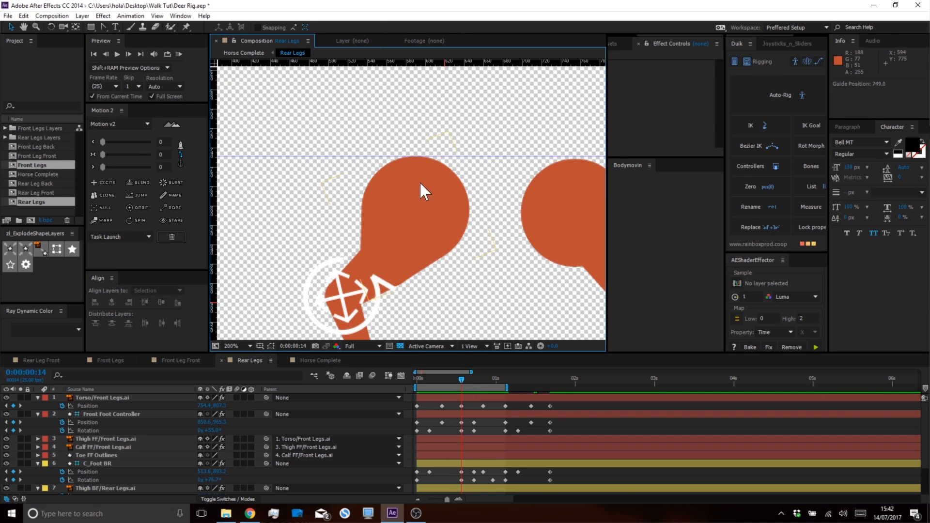
{"action": "key", "text": "space"}
{"action": "left_click_drag", "start_coordinate": [421, 176], "coordinate": [399, 169]}
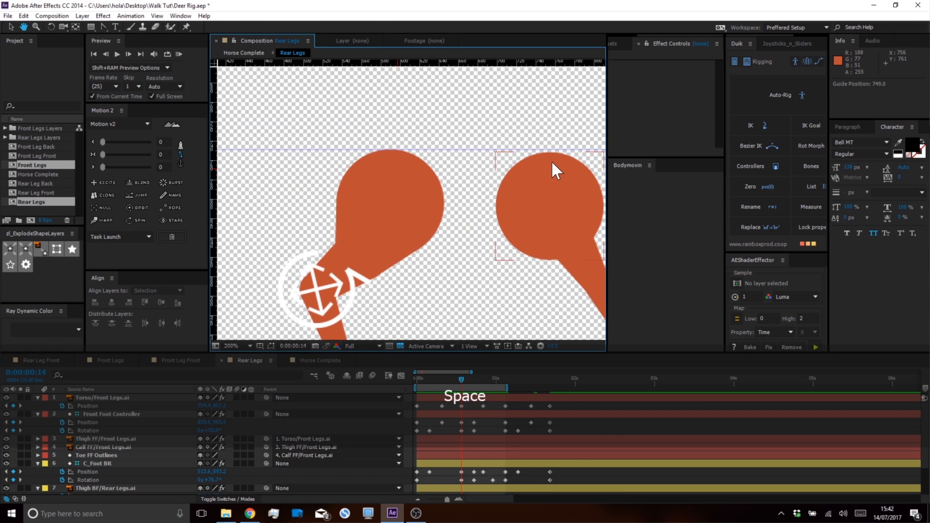
Compare the heights of the front torso and hind thigh against the guide through the loop and inspect their layers' keyframes
{"action": "left_click_drag", "start_coordinate": [462, 376], "coordinate": [509, 382]}
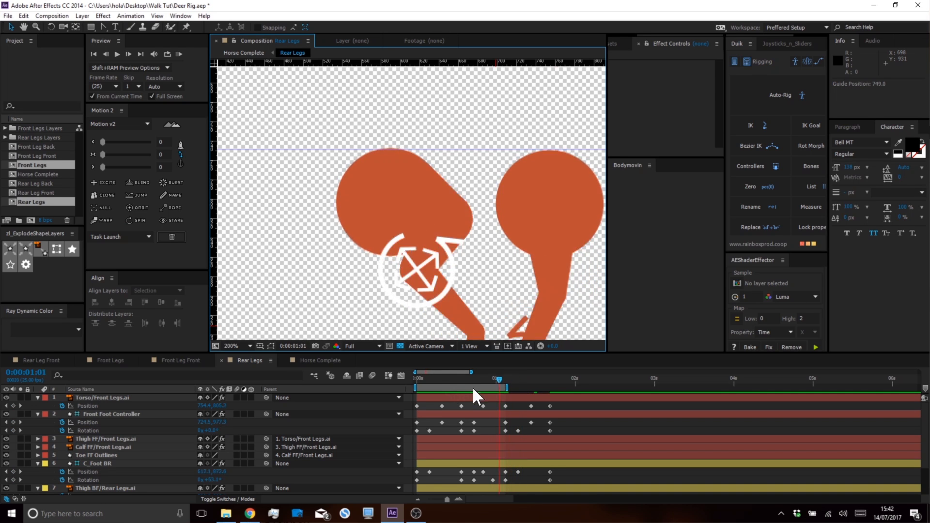
{"action": "key", "text": "Home"}
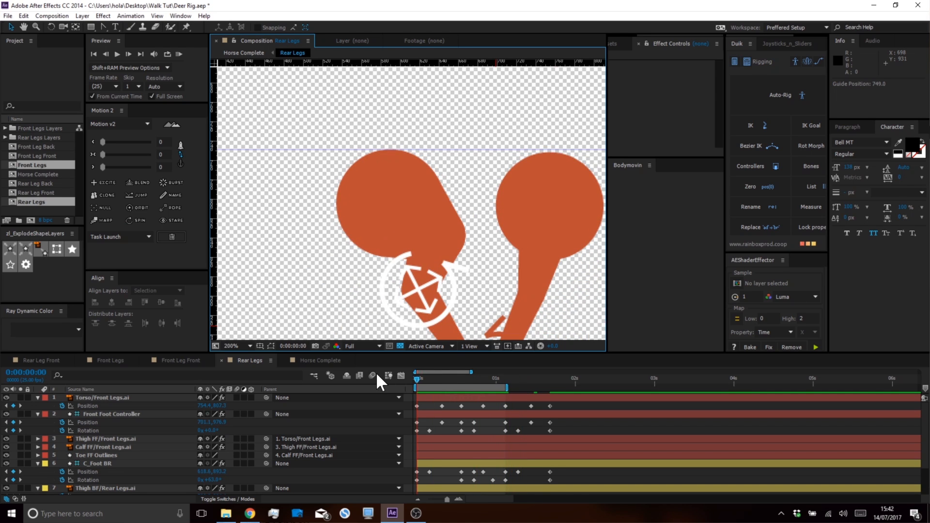
{"action": "left_click", "coordinate": [121, 397]}
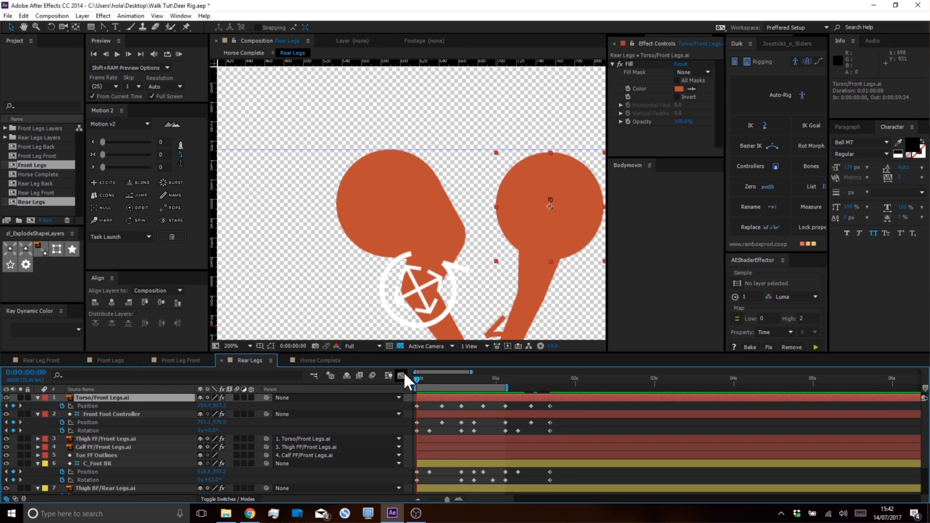
{"action": "left_click_drag", "start_coordinate": [446, 382], "coordinate": [441, 384]}
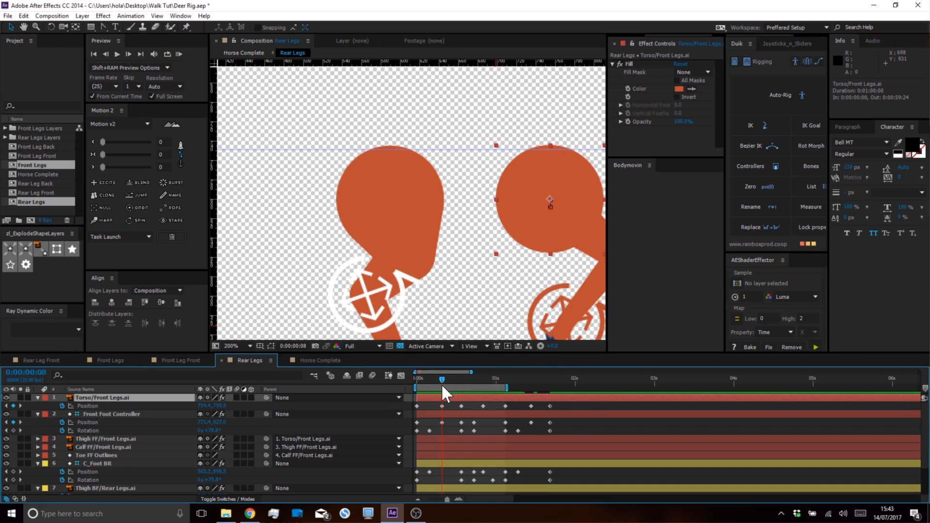
{"action": "key", "text": "space"}
{"action": "scroll", "coordinate": [441, 415], "scroll_direction": "down", "scroll_amount": 2}
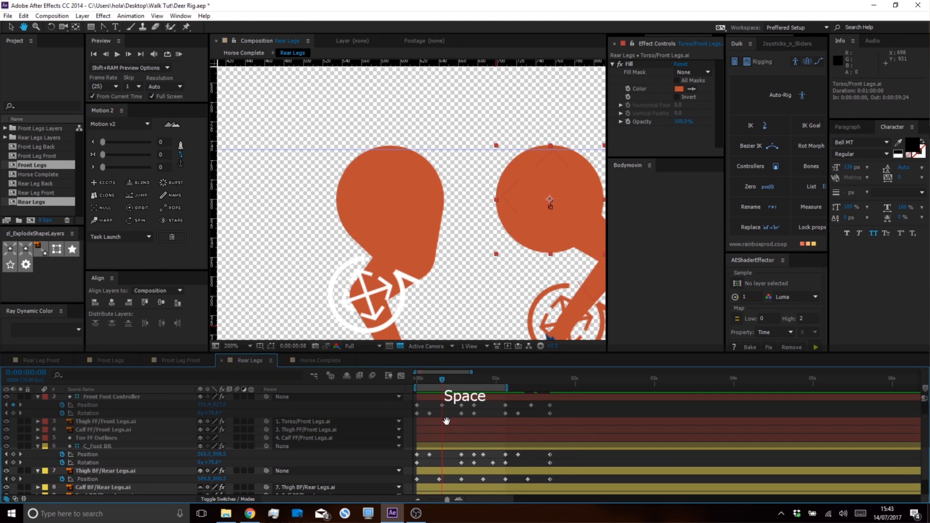
{"action": "scroll", "coordinate": [449, 458], "scroll_direction": "up", "scroll_amount": 2}
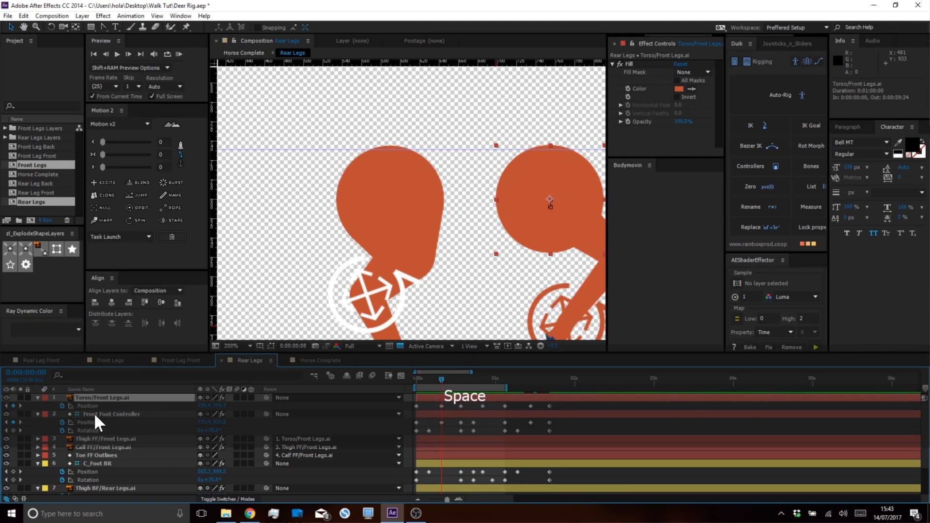
{"action": "scroll", "coordinate": [92, 460], "scroll_direction": "down", "scroll_amount": 3}
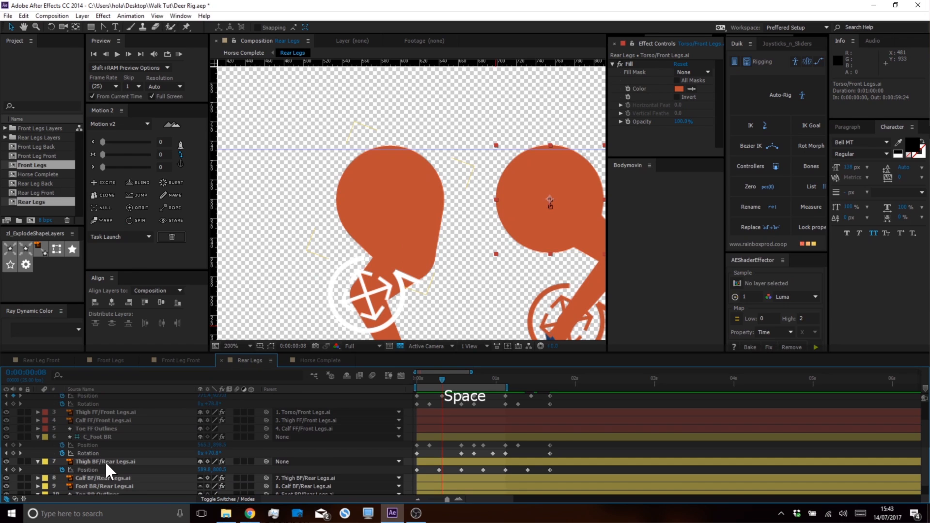
{"action": "scroll", "coordinate": [110, 455], "scroll_direction": "up", "scroll_amount": 3}
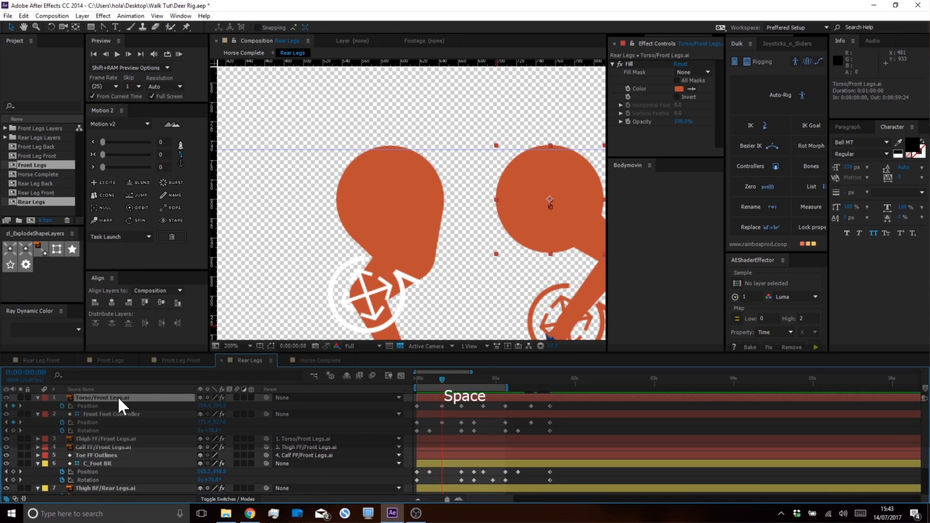
Collapse all Rear Legs layers and reveal only the Position keyframes of Thigh BF/Rear Legs.ai and Torso/Front Legs.ai
{"action": "left_click", "coordinate": [101, 460]}
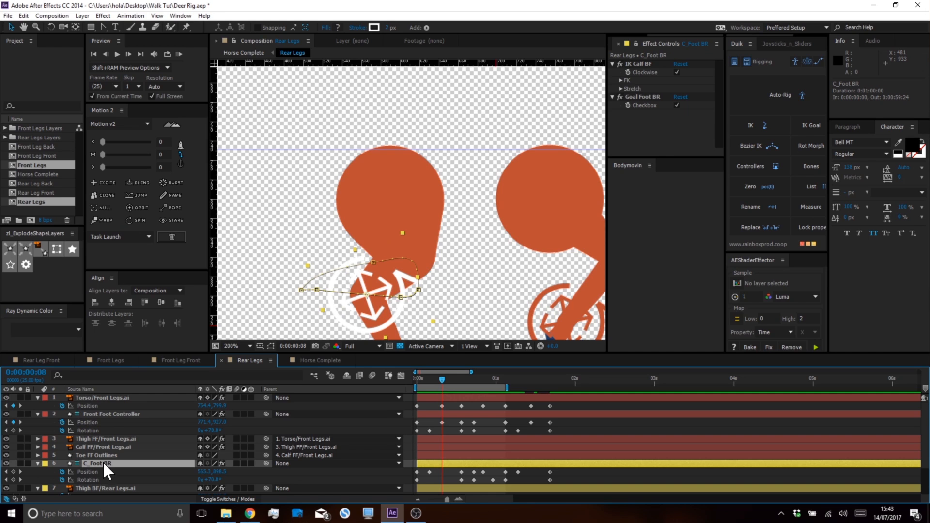
{"action": "key", "text": "space"}
{"action": "scroll", "coordinate": [103, 420], "scroll_direction": "down", "scroll_amount": 3}
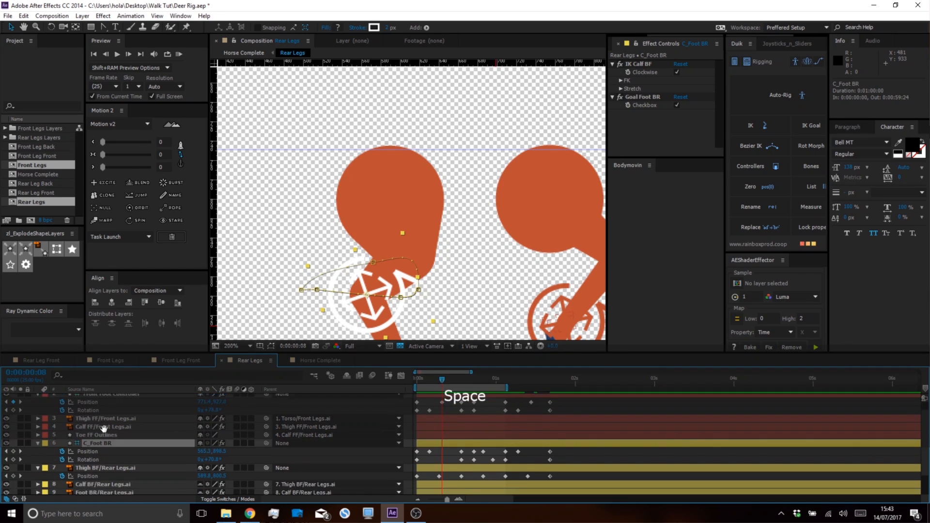
{"action": "scroll", "coordinate": [103, 420], "scroll_direction": "down", "scroll_amount": 1}
{"action": "left_click", "coordinate": [100, 455]}
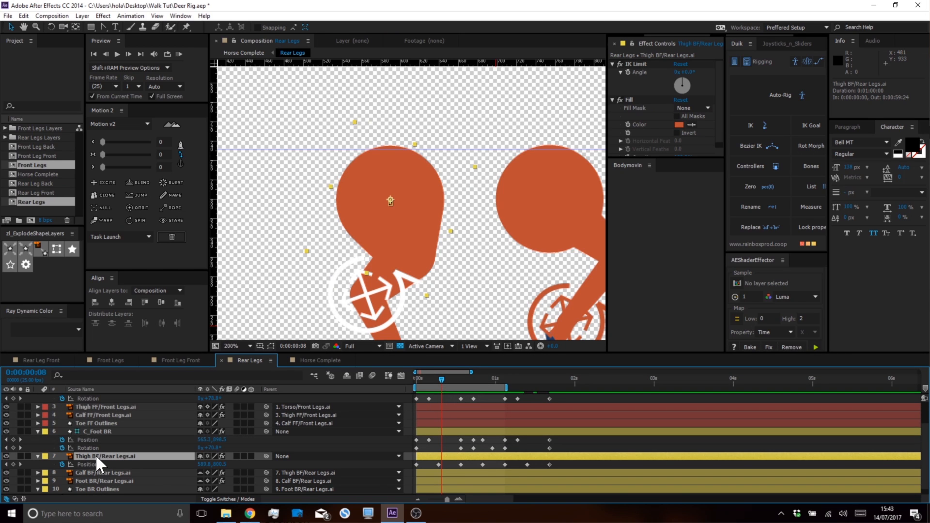
{"action": "key", "text": "ctrl+a"}
{"action": "key", "text": "u"}
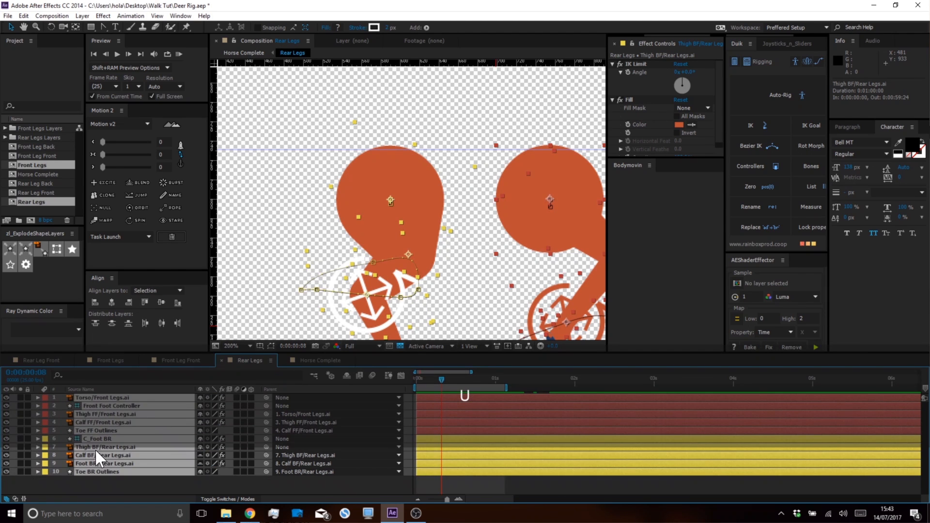
{"action": "left_click", "coordinate": [97, 447]}
{"action": "key", "text": "u"}
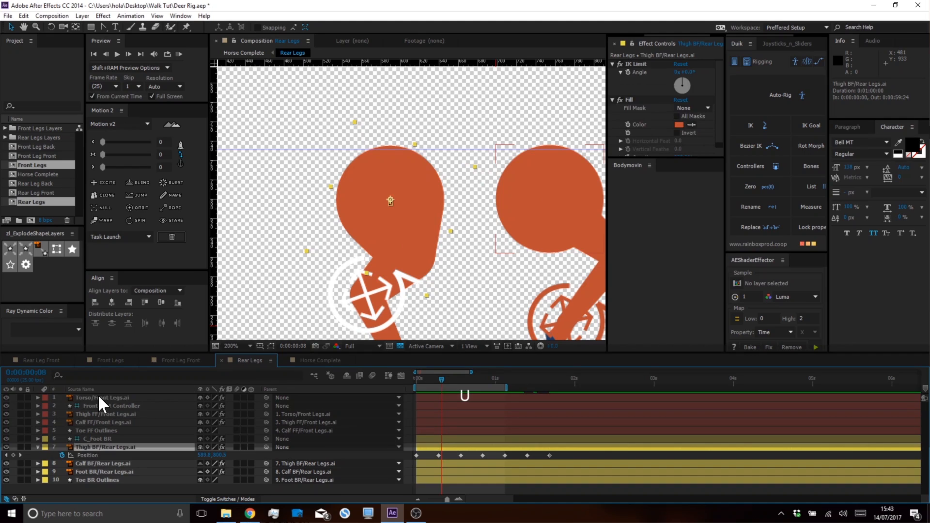
{"action": "left_click", "coordinate": [98, 396], "text": "ctrl"}
{"action": "key", "text": "u"}
Move the second Position keyframe of Torso/Front Legs.ai to 0:00:00:07, aligned with the Thigh BF/Rear Legs.ai keyframe
{"action": "left_click_drag", "start_coordinate": [438, 464], "coordinate": [442, 456]}
{"action": "key", "text": "ctrl+z"}
{"action": "left_click_drag", "start_coordinate": [441, 379], "coordinate": [412, 378]}
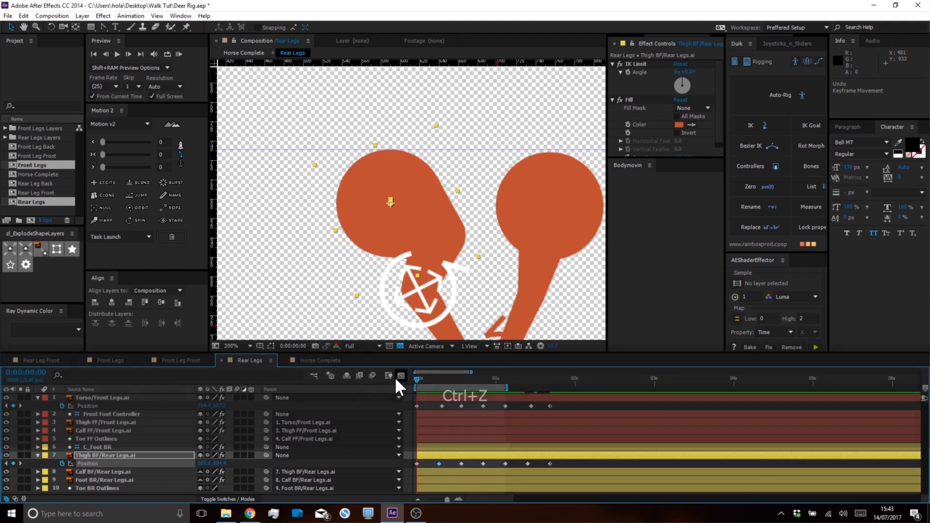
{"action": "key", "text": "shift+ctrl+Right"}
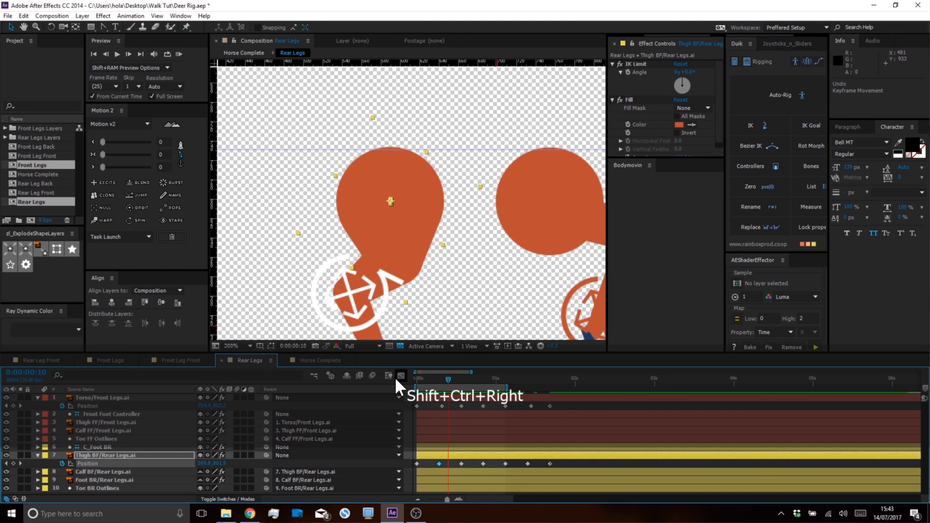
{"action": "key", "text": "ctrl+Left"}
{"action": "key", "text": "ctrl+Left"}
{"action": "key", "text": "ctrl+Left"}
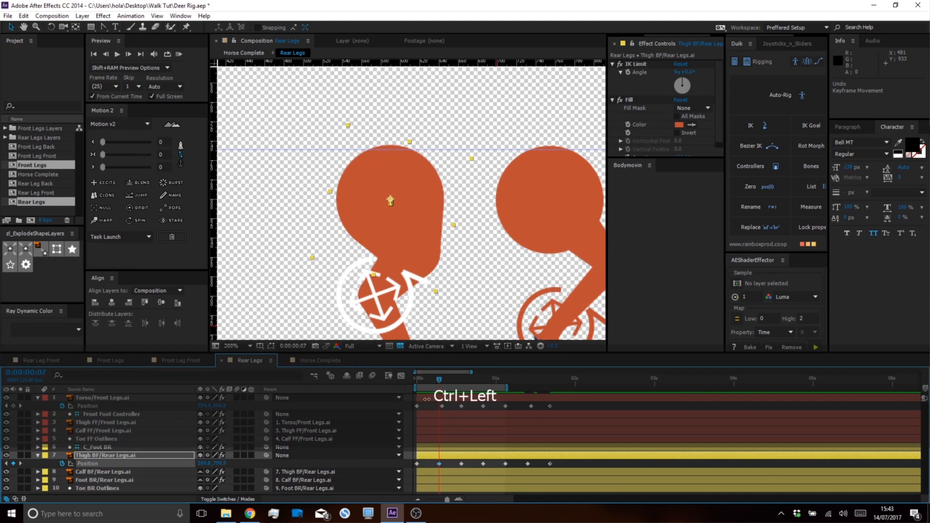
{"action": "left_click", "coordinate": [440, 406]}
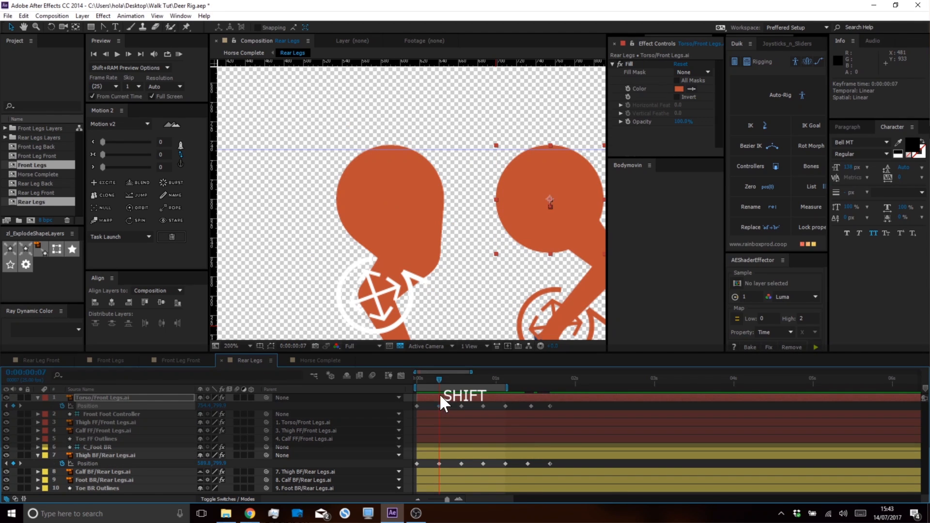
Scrub through the Rear Legs loop and play it to check the torso and thigh bounce against the guide
{"action": "left_click_drag", "start_coordinate": [438, 379], "coordinate": [506, 380]}
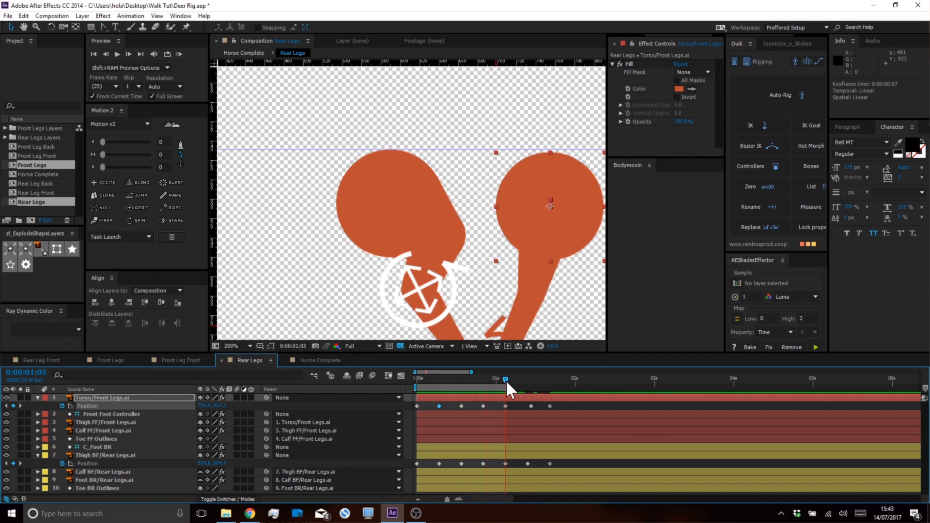
{"action": "left_click_drag", "start_coordinate": [505, 380], "coordinate": [382, 364]}
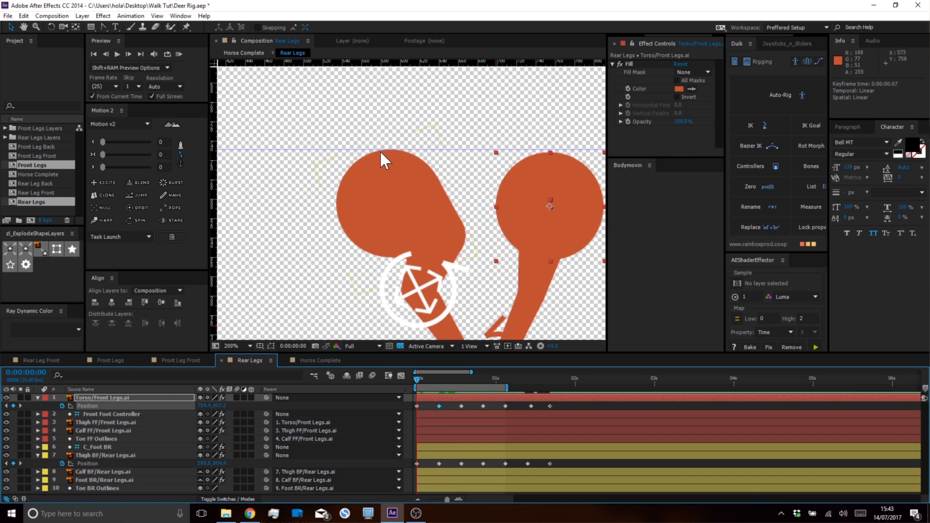
{"action": "left_click_drag", "start_coordinate": [415, 376], "coordinate": [440, 377]}
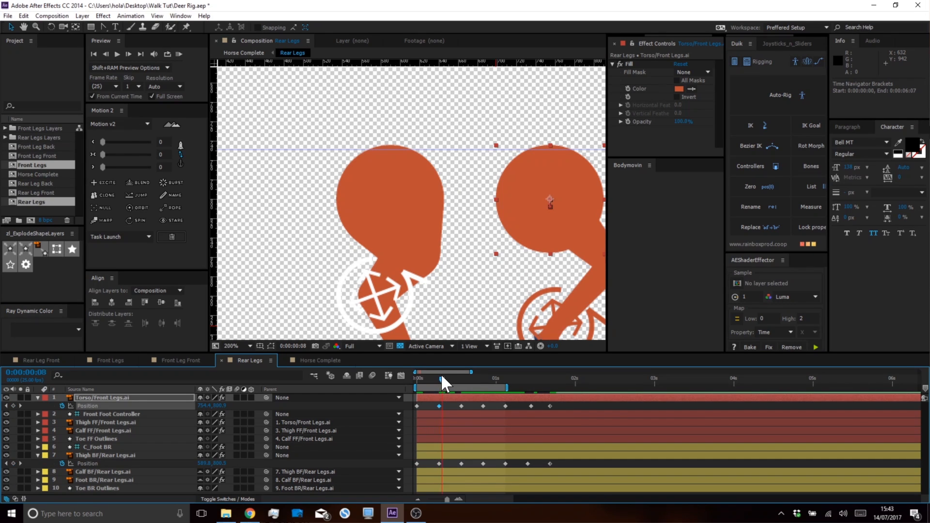
{"action": "left_click_drag", "start_coordinate": [441, 373], "coordinate": [461, 374]}
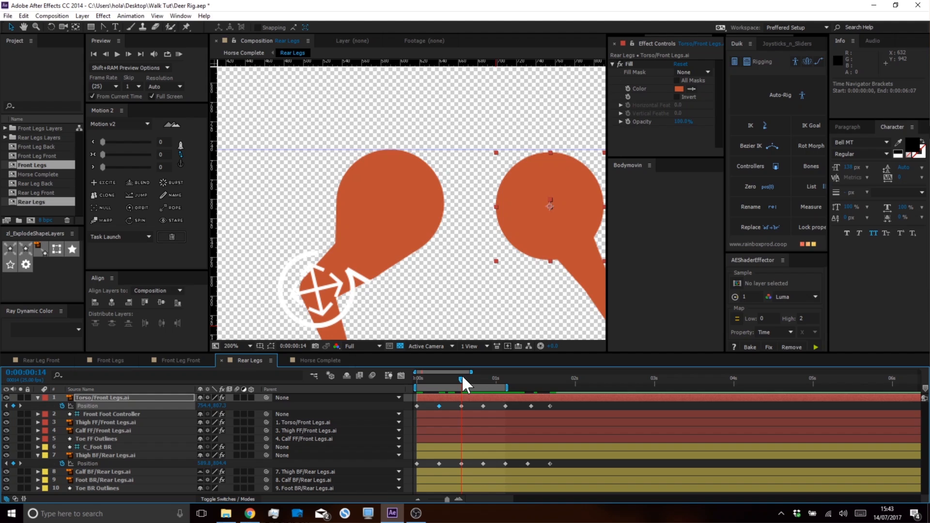
{"action": "left_click_drag", "start_coordinate": [461, 374], "coordinate": [415, 386]}
{"action": "left_click", "coordinate": [449, 408]}
{"action": "key", "text": "space"}
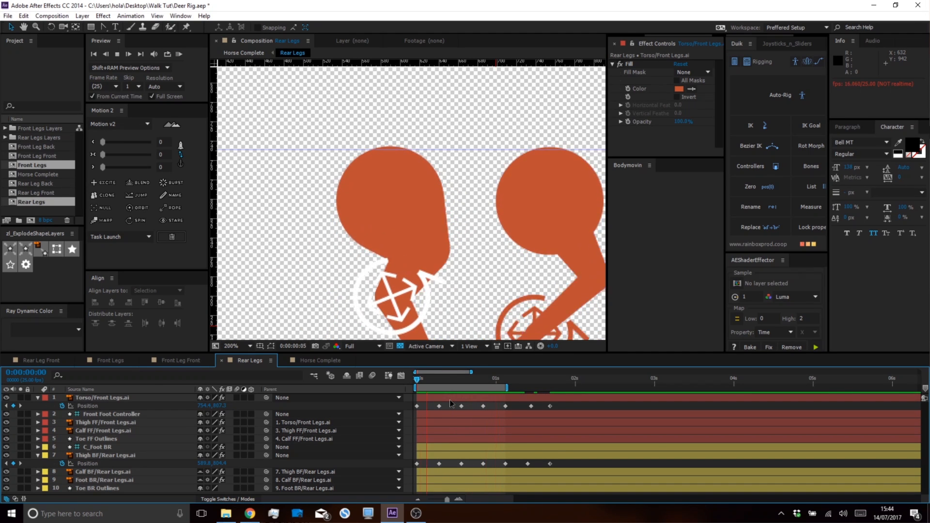
Stop the Rear Legs playback and preview the Horse Complete walk cycle
{"action": "key", "text": "space"}
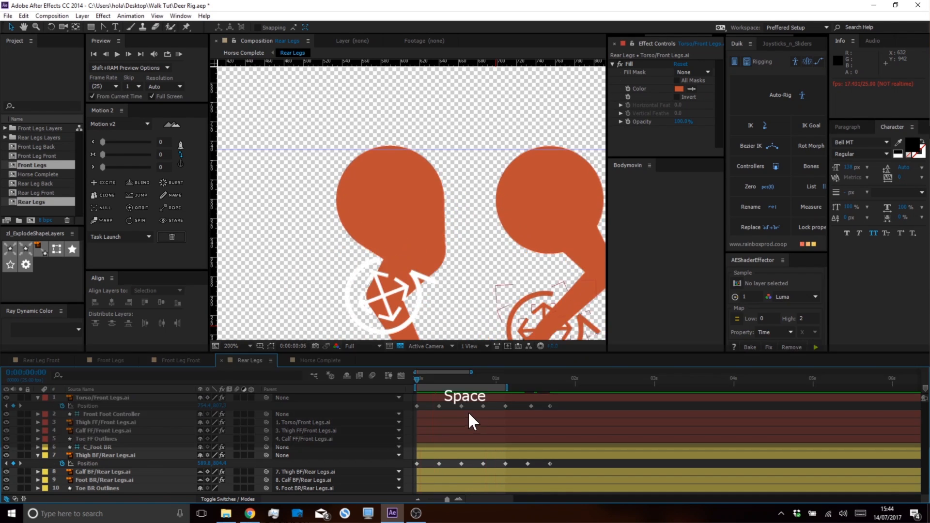
{"action": "left_click", "coordinate": [309, 360]}
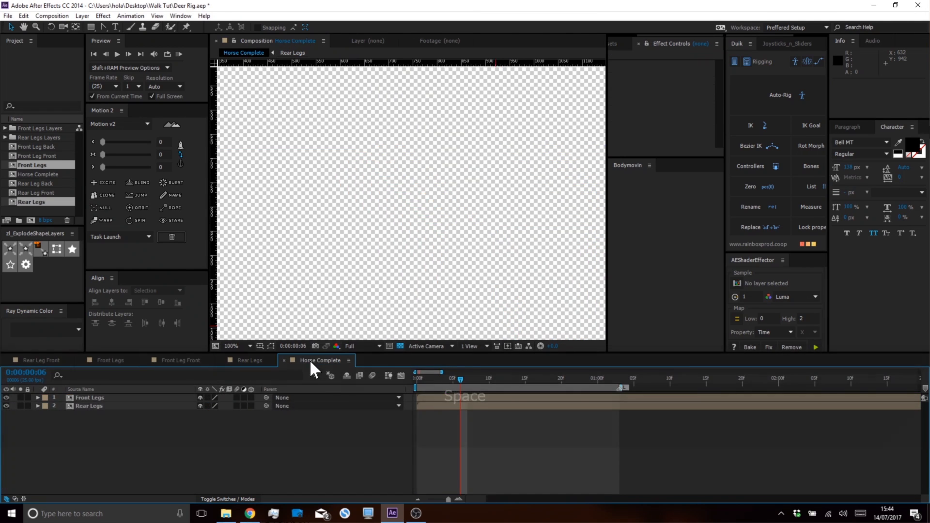
{"action": "key", "text": "space"}
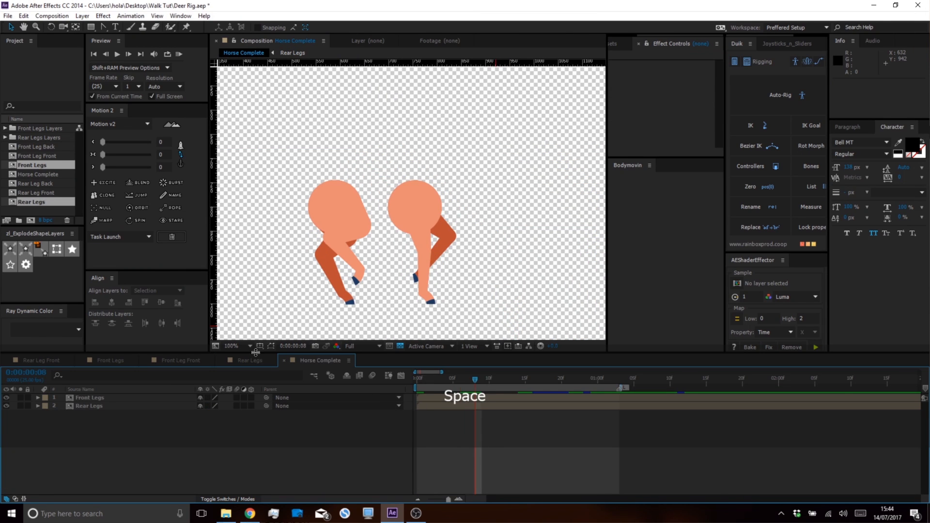
Close the Front Leg Front composition and reveal only the Position keyframes of Thigh BF/Rear Legs.ai and Torso/Front Legs.ai in Front Legs
{"action": "left_click", "coordinate": [169, 359]}
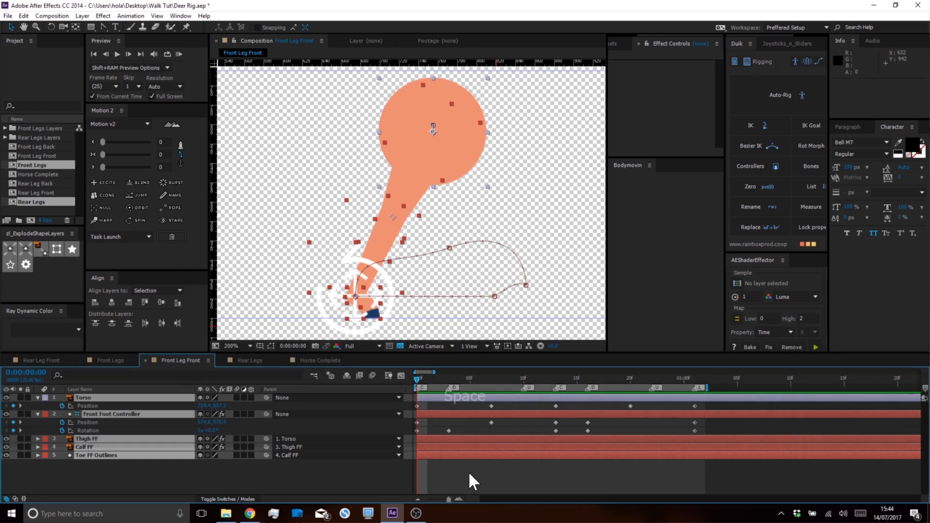
{"action": "left_click", "coordinate": [145, 360]}
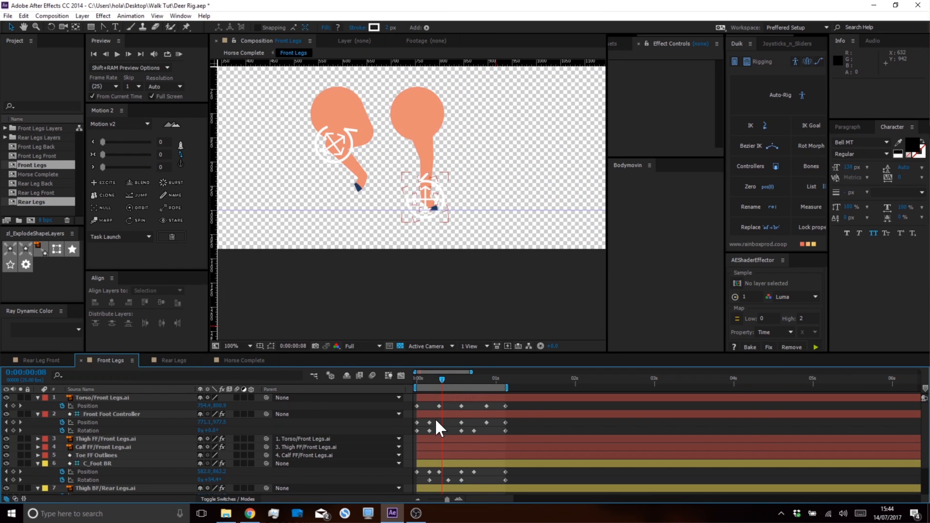
{"action": "left_click", "coordinate": [438, 376]}
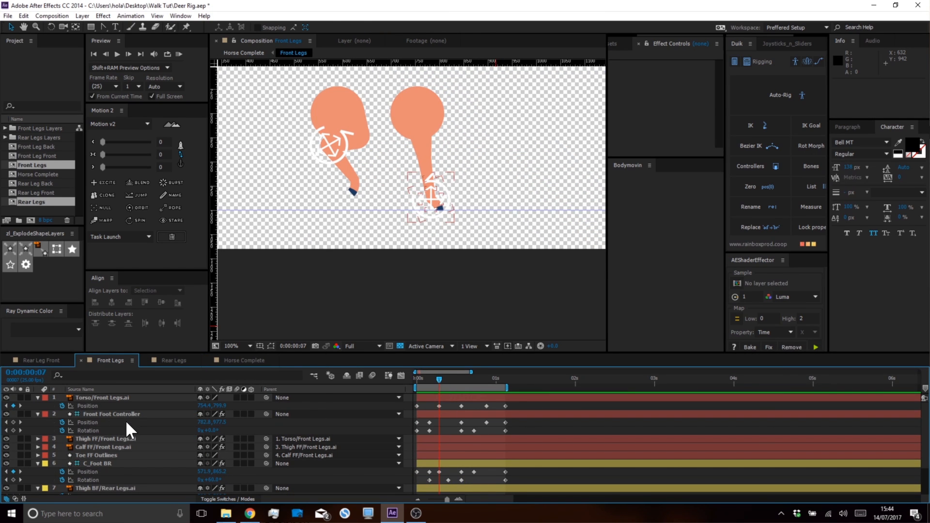
{"action": "key", "text": "ctrl+a"}
{"action": "key", "text": "u"}
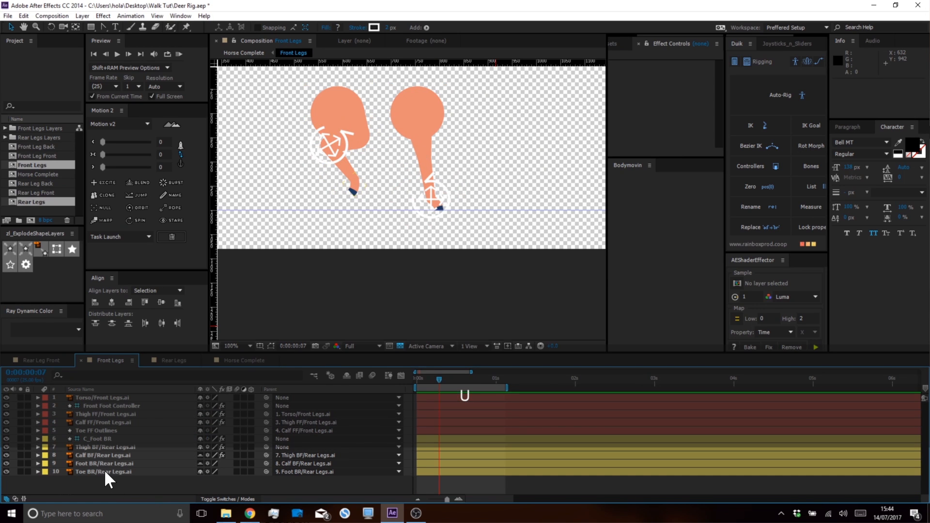
{"action": "left_click", "coordinate": [97, 446]}
{"action": "left_click", "coordinate": [92, 395], "text": "ctrl"}
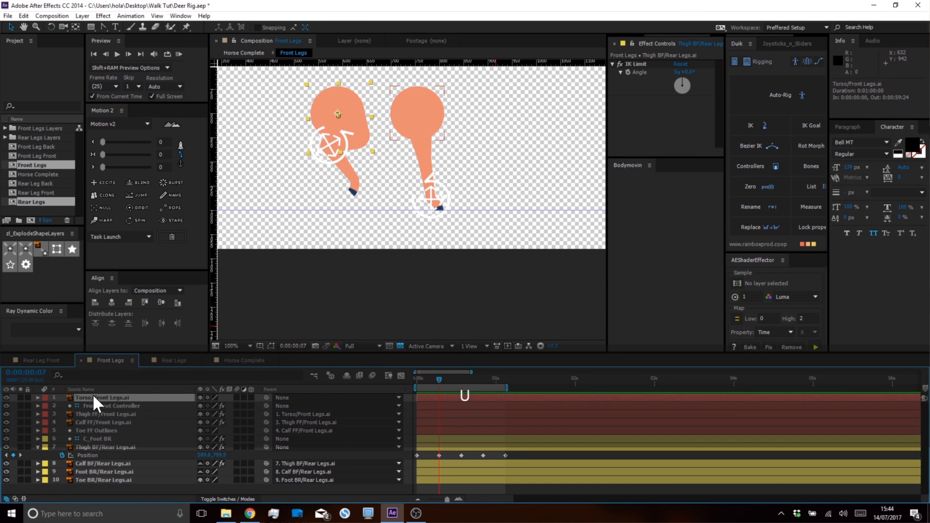
{"action": "key", "text": "u"}
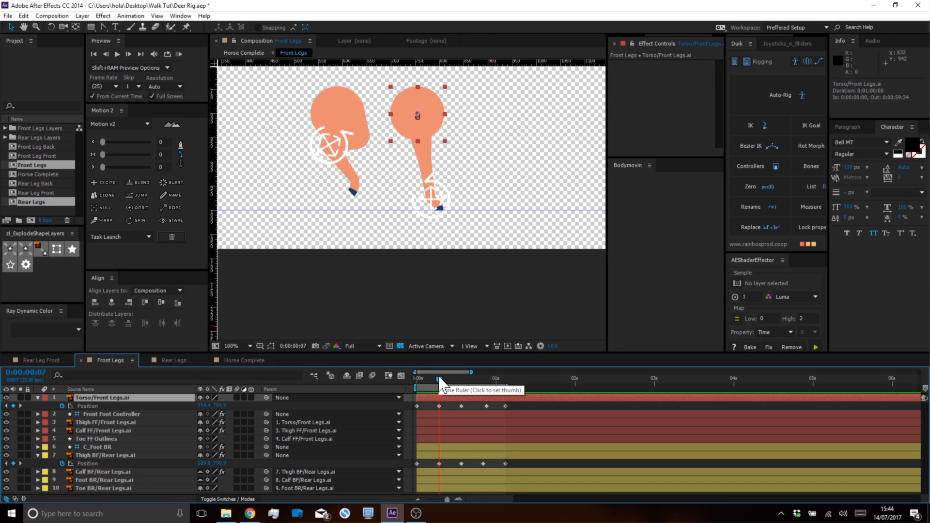
Move the fourth Position keyframe of Torso/Front Legs.ai to 0:00:00:21, aligned with the Thigh BF/Rear Legs.ai keyframe, and play the Front Legs loop
{"action": "left_click_drag", "start_coordinate": [446, 380], "coordinate": [502, 379]}
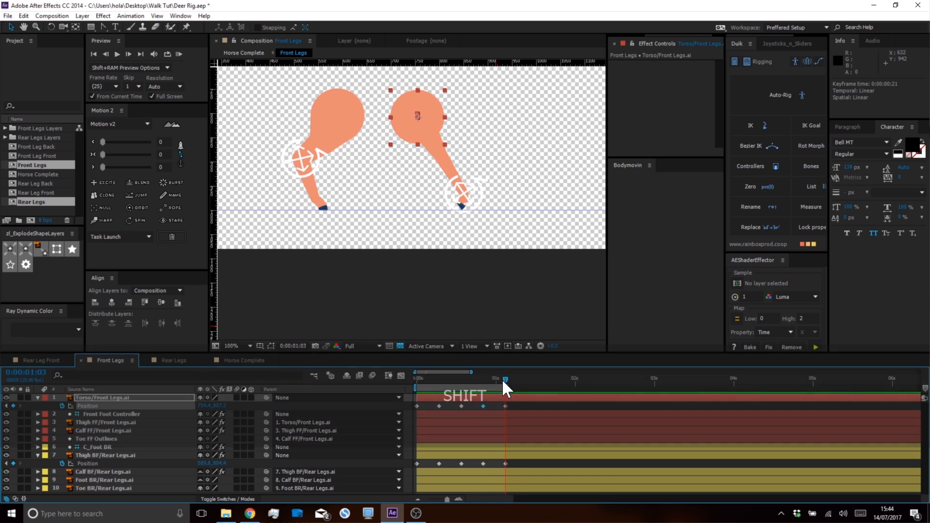
{"action": "left_click", "coordinate": [424, 461]}
{"action": "key", "text": "space"}
{"action": "key", "text": "space"}
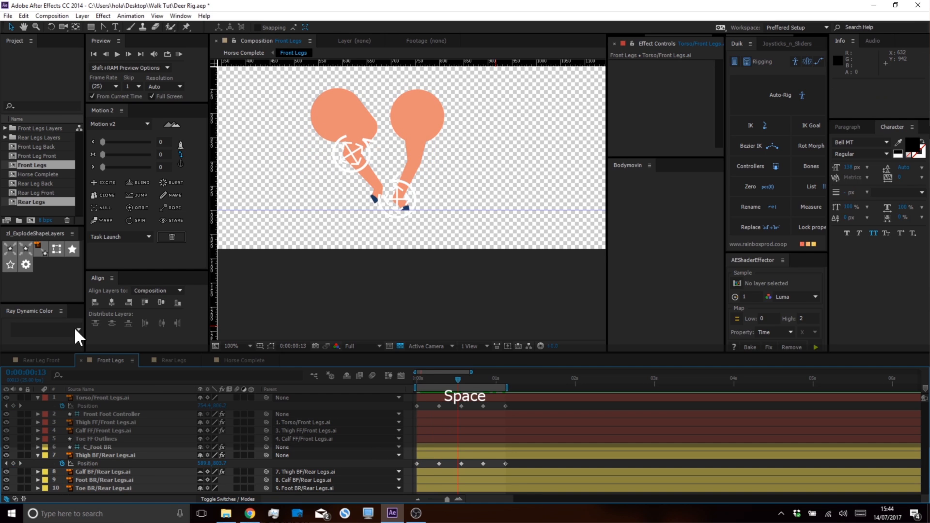
Play the Horse Complete walk cycle as a RAM preview to check the synced front and rear legs
{"action": "left_click", "coordinate": [234, 360]}
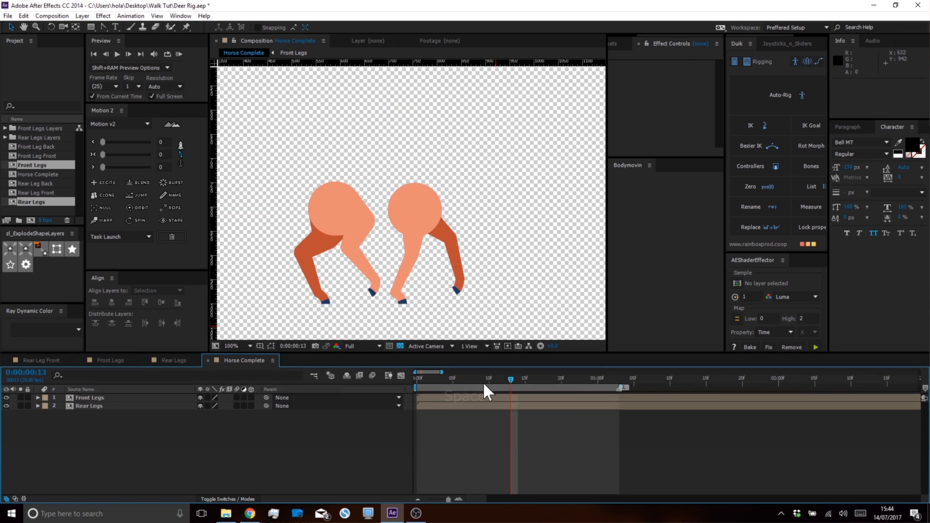
{"action": "key", "text": "space"}
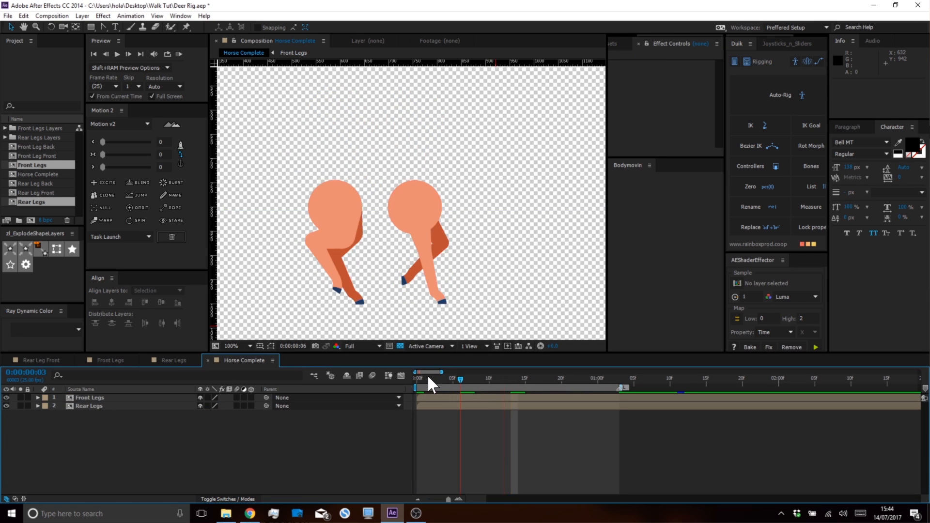
{"action": "left_click", "coordinate": [178, 55]}
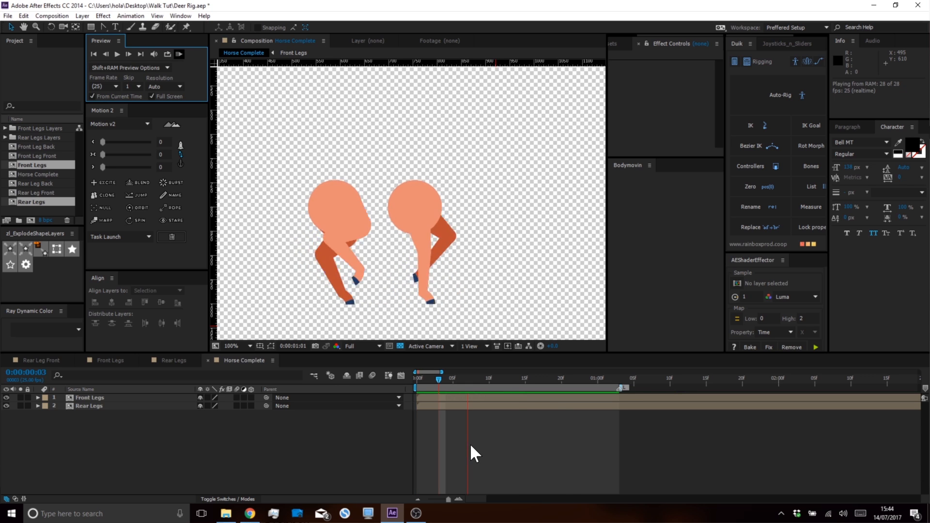
{"action": "key", "text": "space"}
Save the project and return to the Front Legs composition
{"action": "key", "text": "ctrl+s"}
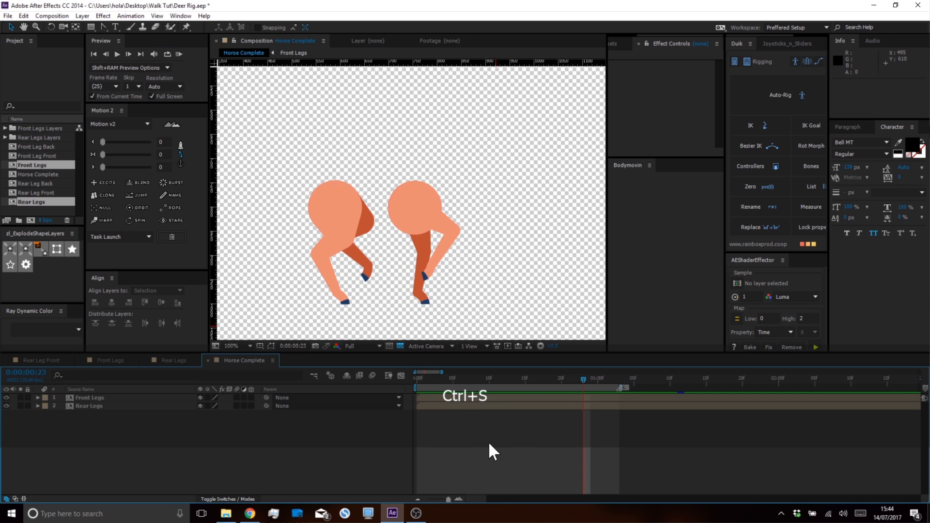
{"action": "left_click", "coordinate": [116, 360]}
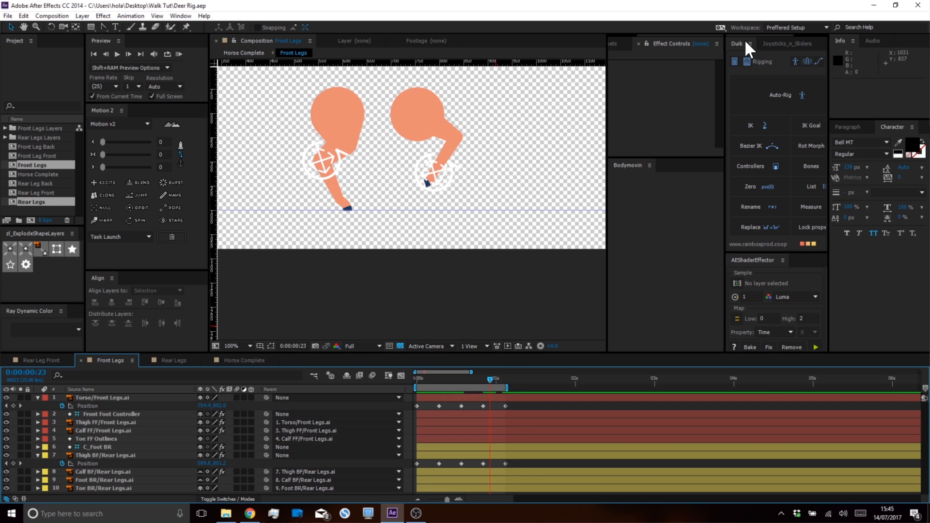
{"action": "mouse_move", "coordinate": [781, 35]}
{"action": "left_mouse_down"}
{"action": "mouse_move", "coordinate": [826, 35]}
{"action": "mouse_move", "coordinate": [780, 37]}
{"action": "left_mouse_up"}
{"action": "left_click", "coordinate": [169, 16]}
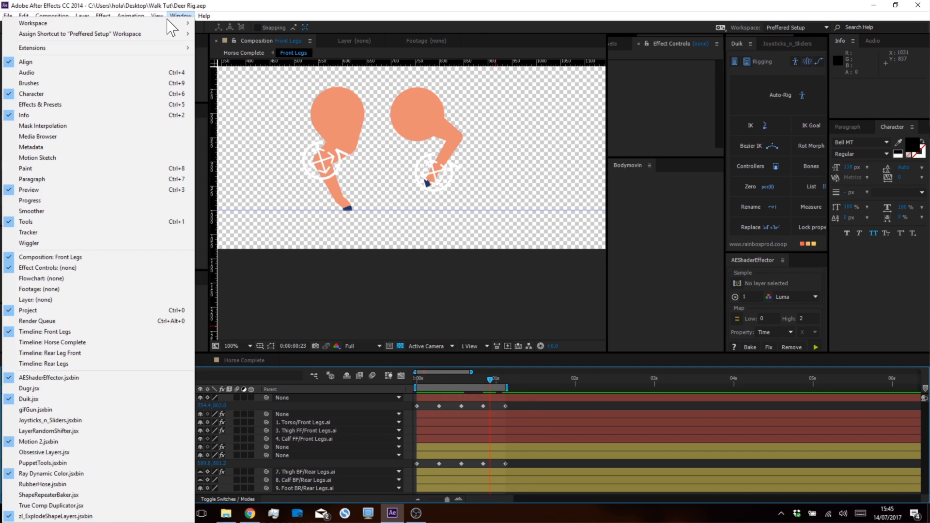
{"action": "left_click", "coordinate": [59, 484]}
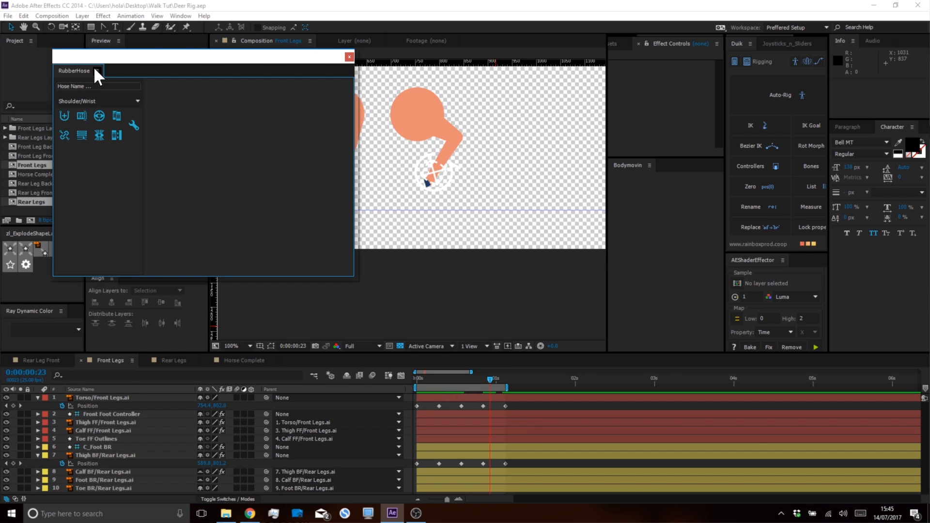
{"action": "left_click_drag", "start_coordinate": [83, 62], "coordinate": [240, 88]}
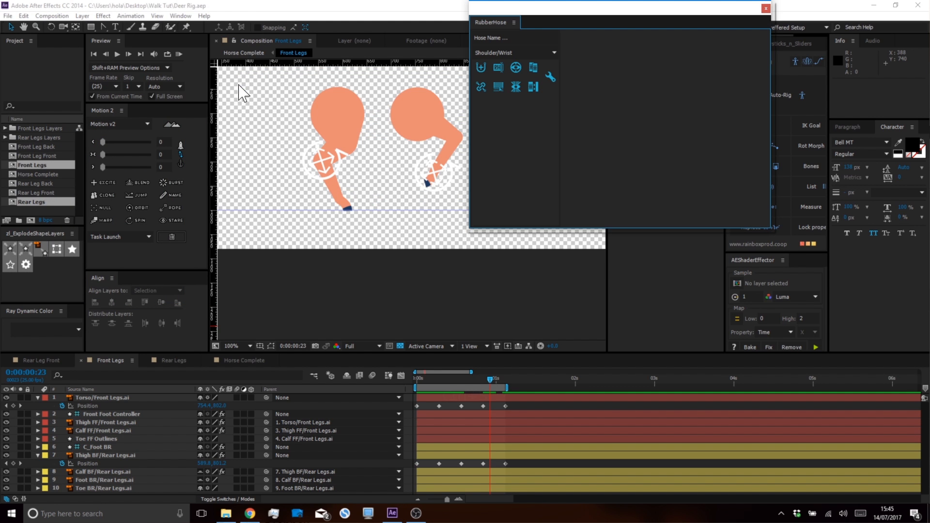
{"action": "left_click_drag", "start_coordinate": [504, 10], "coordinate": [648, 42]}
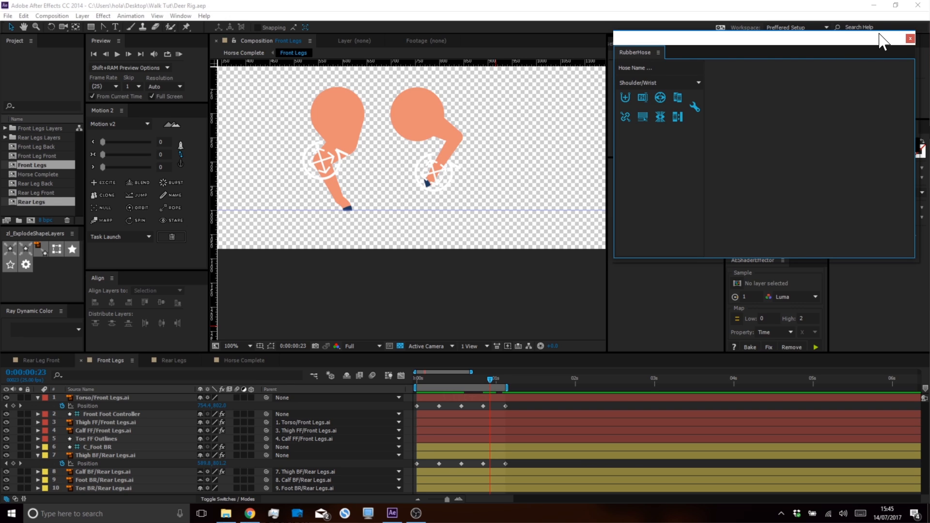
{"action": "left_click", "coordinate": [910, 39]}
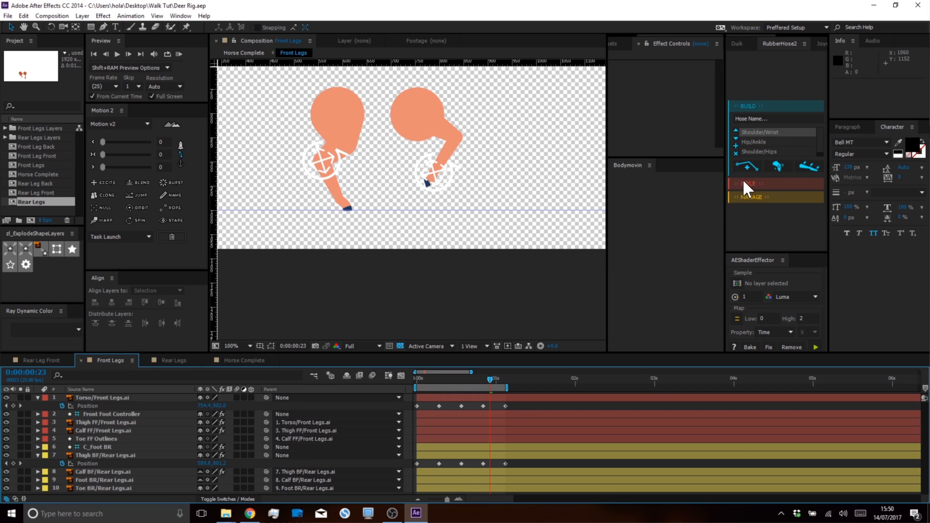
Build a Shoulder/Wrist hose in the Front Legs composition with RubberHose 2
{"action": "left_click", "coordinate": [746, 164]}
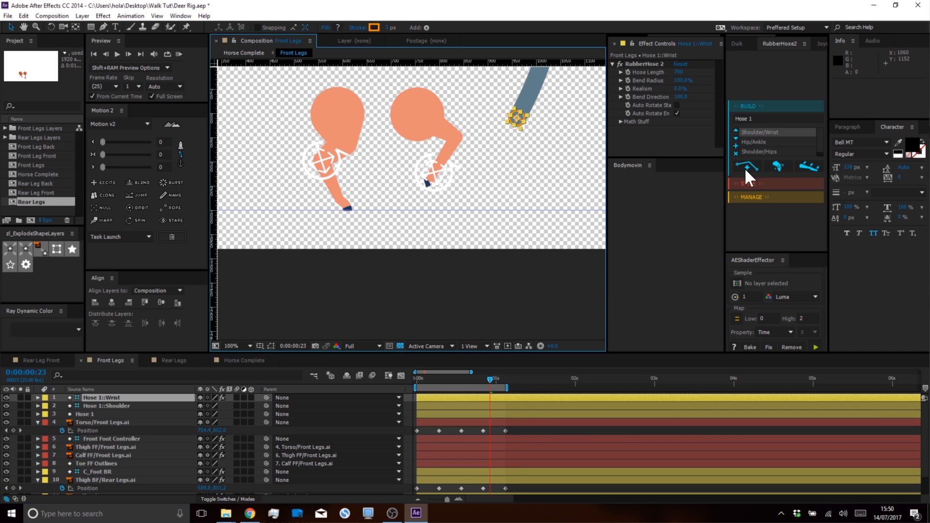
{"action": "key", "text": "space"}
{"action": "left_click_drag", "start_coordinate": [515, 136], "coordinate": [518, 207]}
Rename the new hose as Torso with Start/End controller labels
{"action": "left_click", "coordinate": [119, 397]}
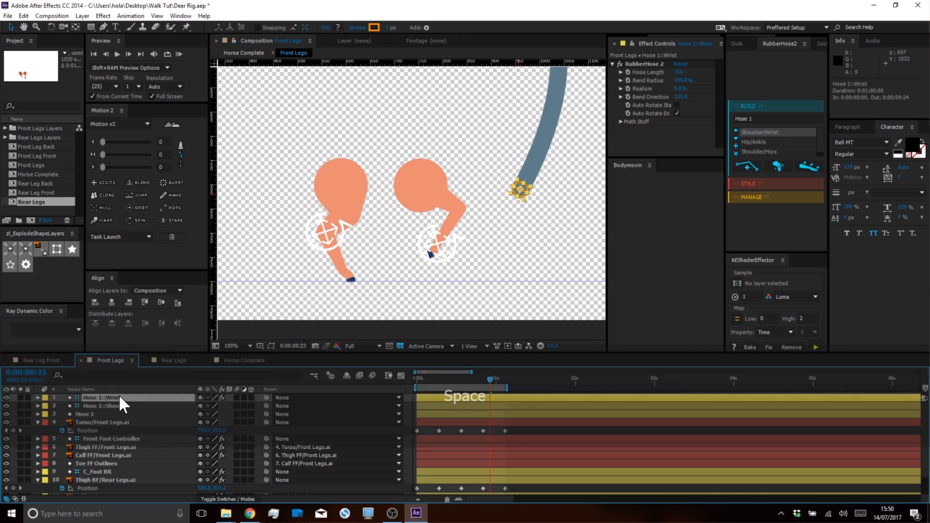
{"action": "left_click", "coordinate": [755, 198]}
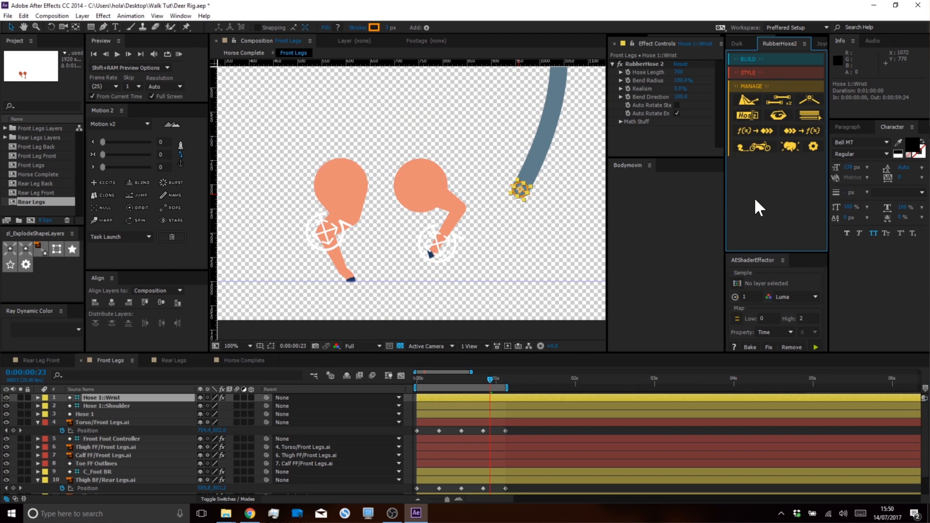
{"action": "left_click", "coordinate": [753, 113]}
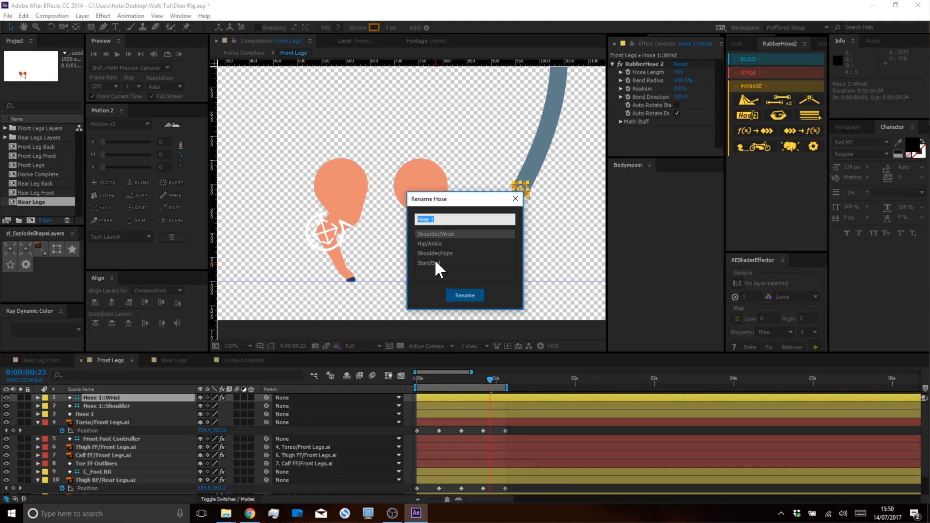
{"action": "left_click", "coordinate": [435, 261]}
{"action": "left_click", "coordinate": [439, 219]}
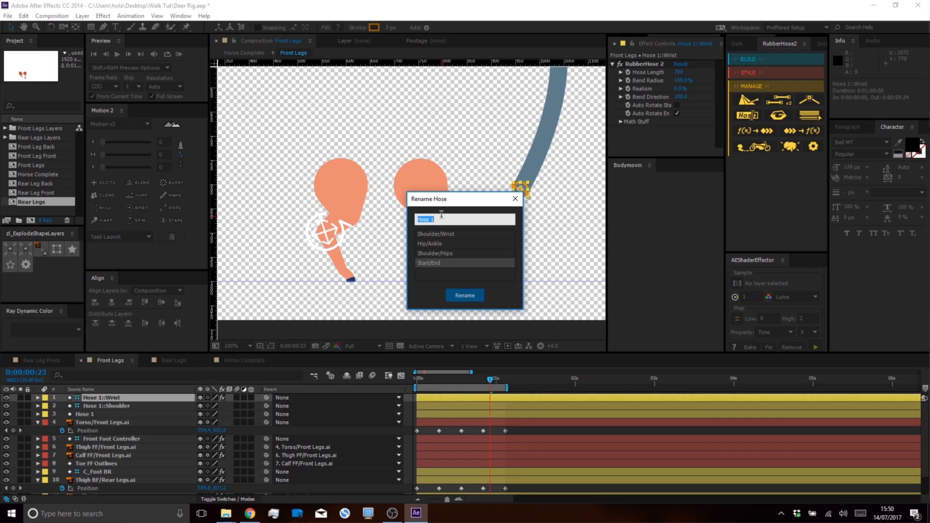
{"action": "type", "text": "Torso"}
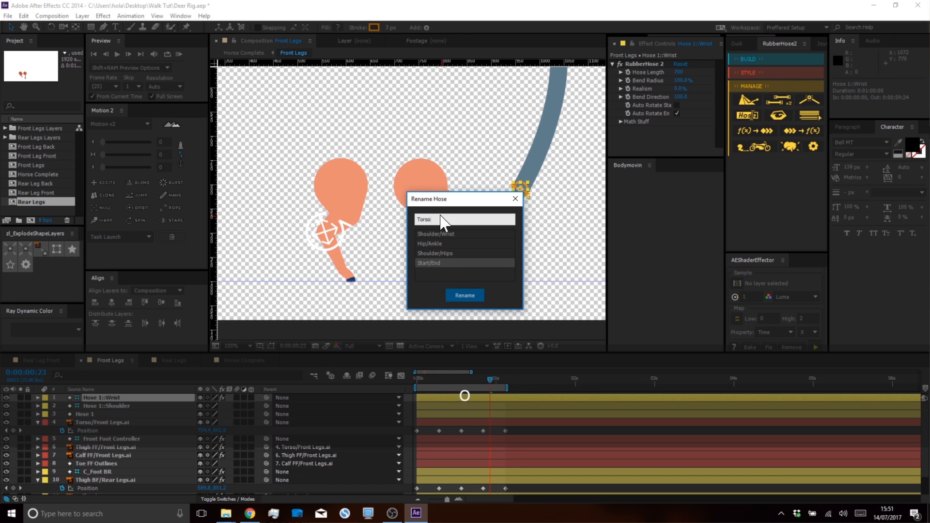
{"action": "left_click", "coordinate": [460, 293]}
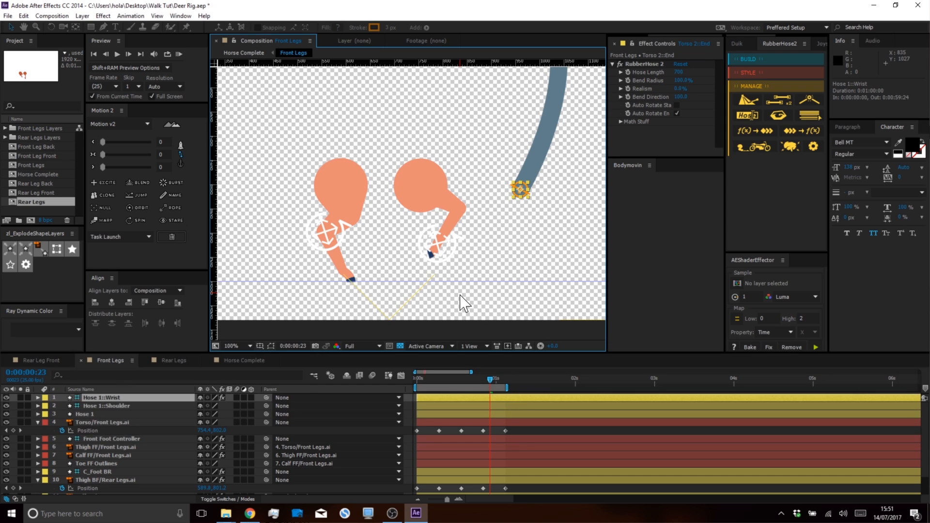
Parent Torso 2::End to Thigh BF/Rear Legs.ai and Torso 2::Start to Torso/Front Legs.ai, snapping each hose controller onto its parent
{"action": "left_click", "coordinate": [103, 398]}
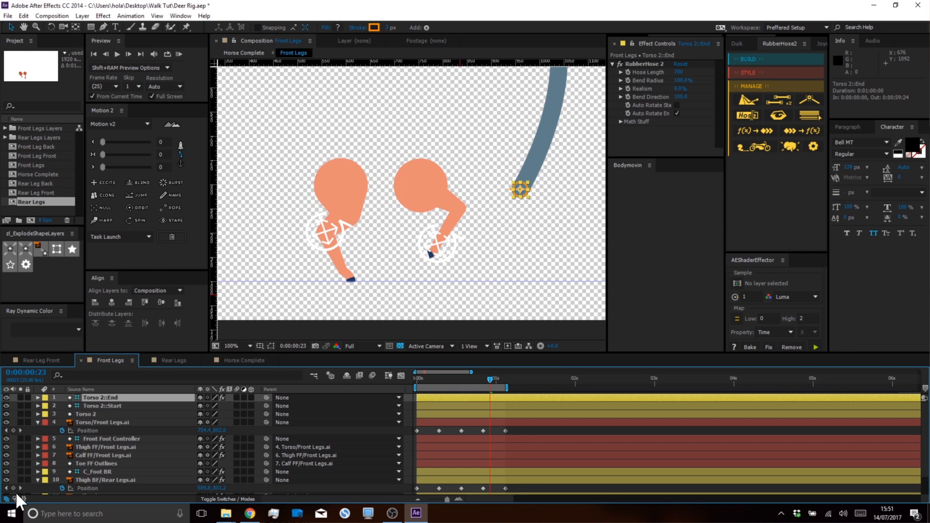
{"action": "key", "text": "grave"}
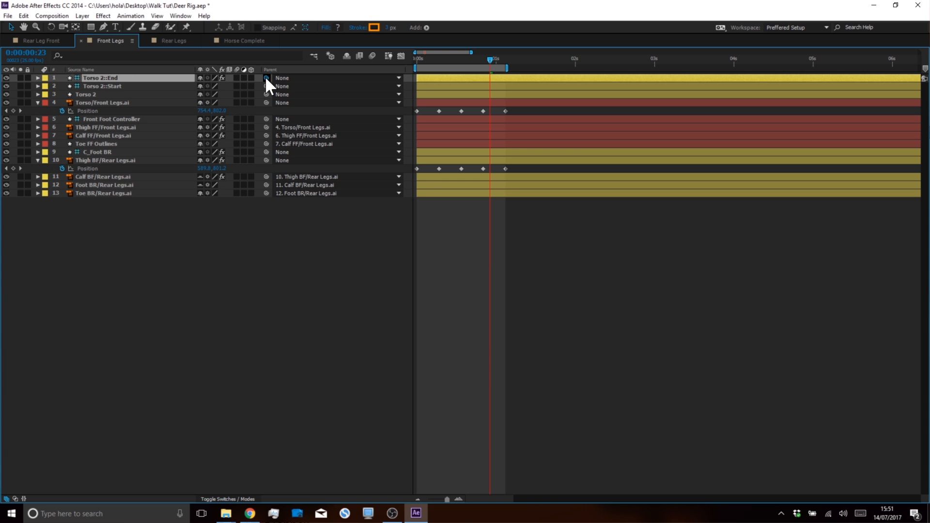
{"action": "left_click_drag", "start_coordinate": [266, 76], "coordinate": [108, 161]}
{"action": "key", "text": "shift"}
{"action": "key", "text": "grave"}
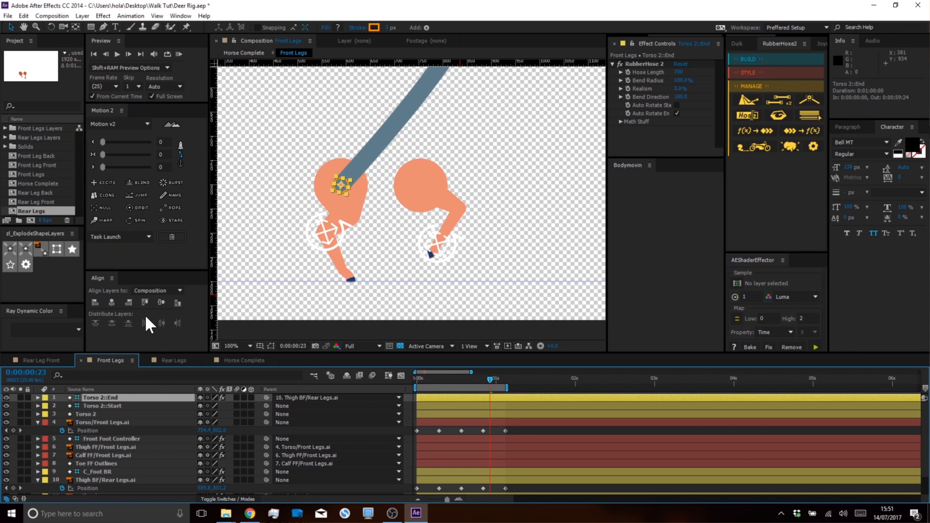
{"action": "left_click", "coordinate": [115, 406]}
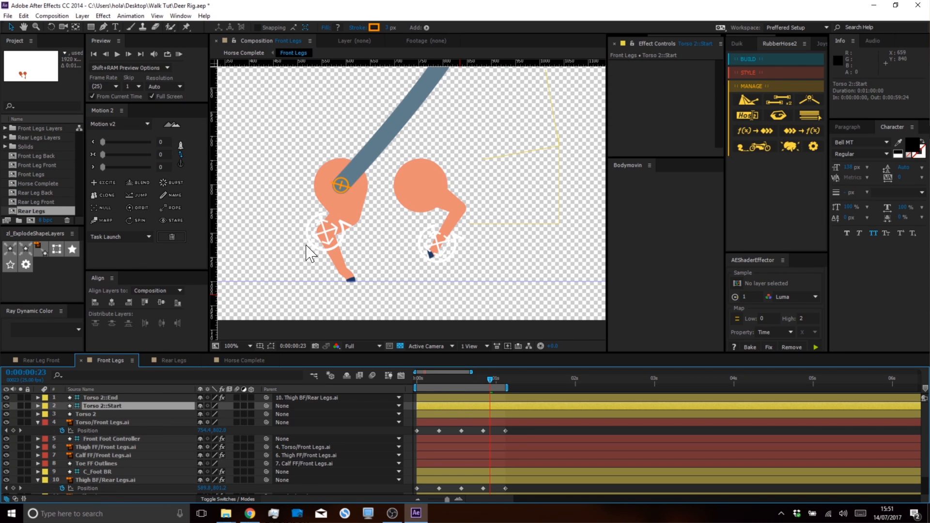
{"action": "left_click_drag", "start_coordinate": [265, 405], "coordinate": [121, 421]}
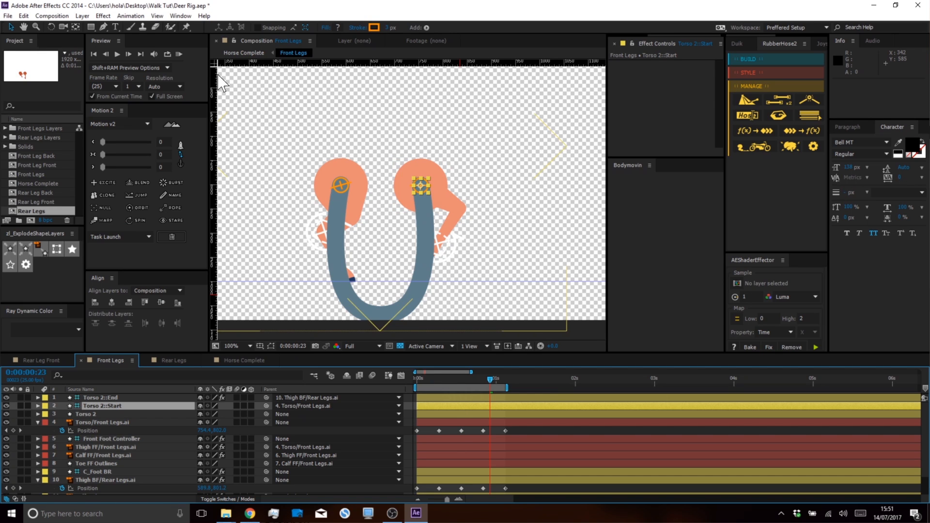
Play the Front Legs loop as a RAM preview with the hose attached and return to the start of the timeline
{"action": "left_click", "coordinate": [178, 53]}
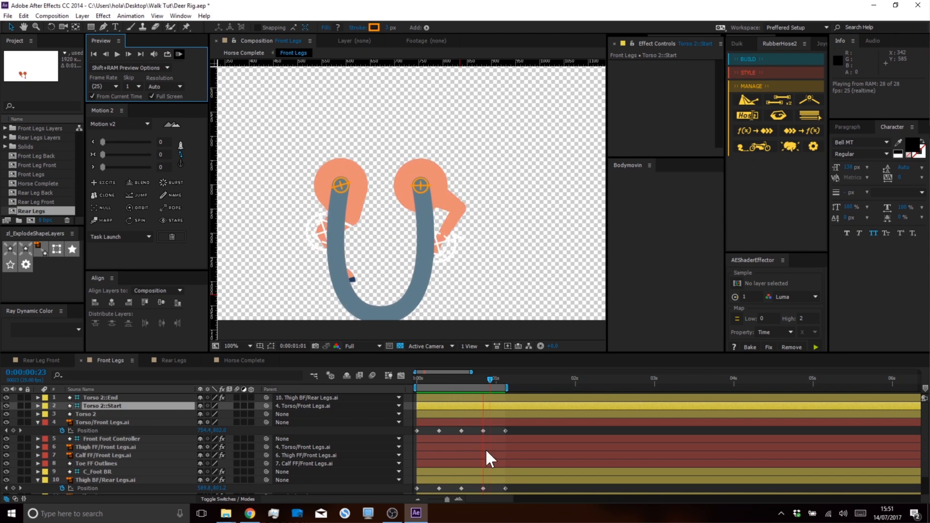
{"action": "left_click", "coordinate": [418, 380]}
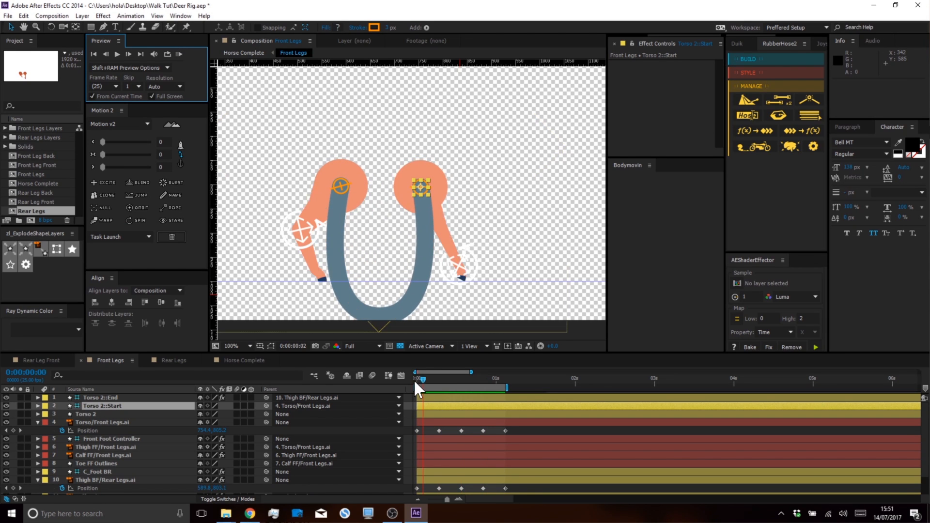
Shorten the Hose Length on Torso 2::End to about 176 so the torso hose runs nearly straight between the body circles
{"action": "left_click", "coordinate": [415, 382]}
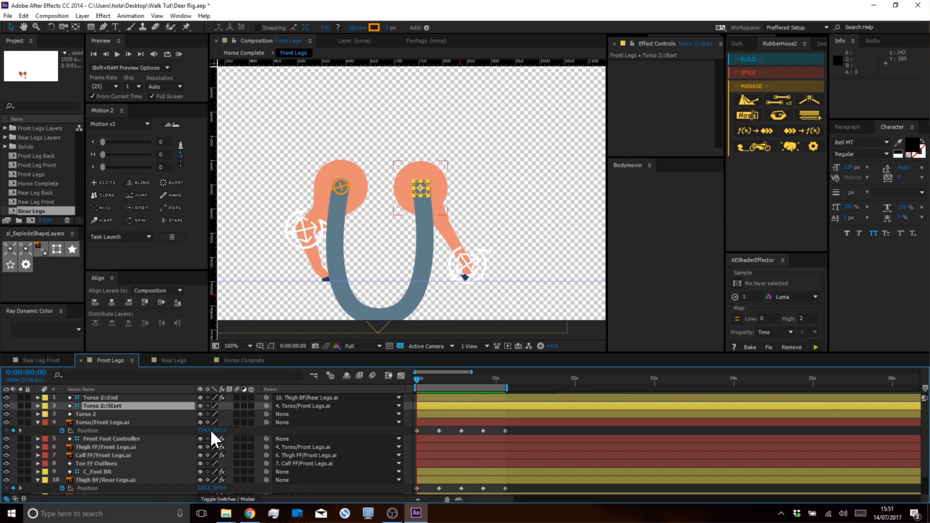
{"action": "left_click", "coordinate": [138, 414]}
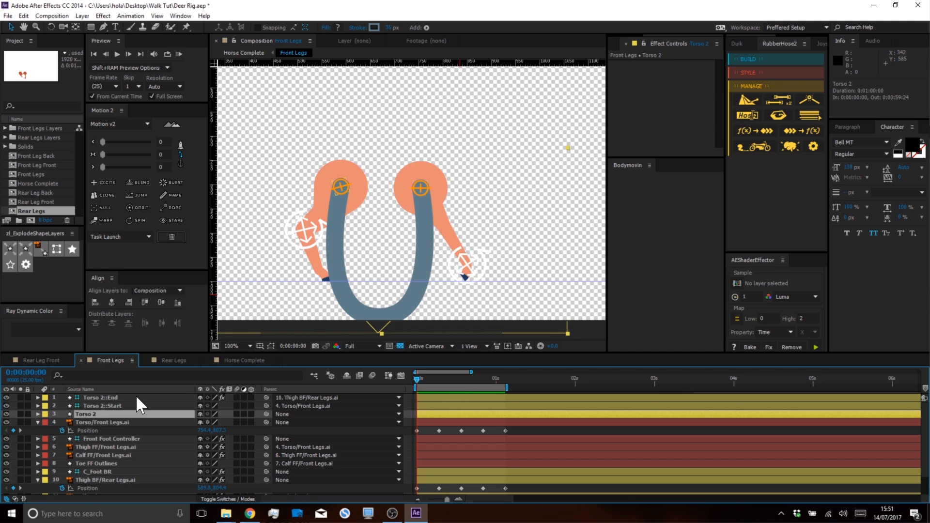
{"action": "left_click", "coordinate": [136, 398]}
{"action": "left_click_drag", "start_coordinate": [680, 71], "coordinate": [655, 80]}
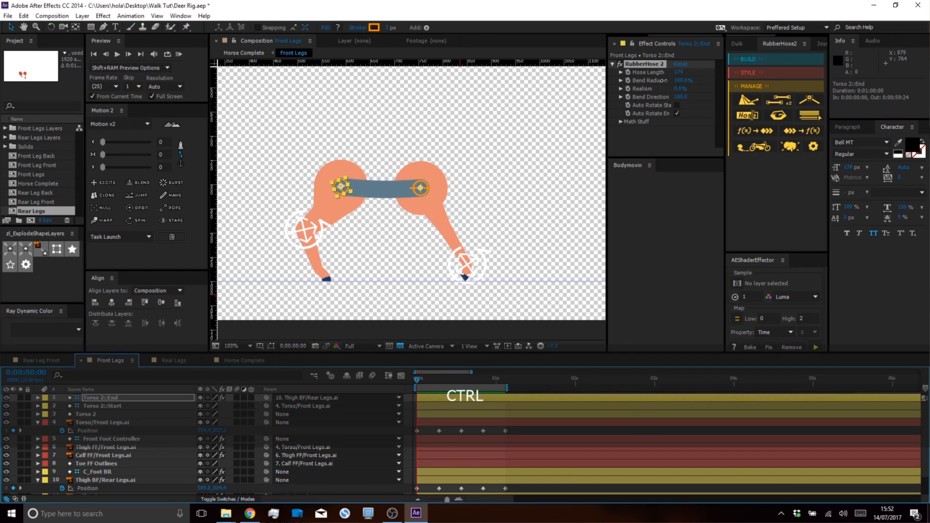
{"action": "left_click", "coordinate": [664, 81]}
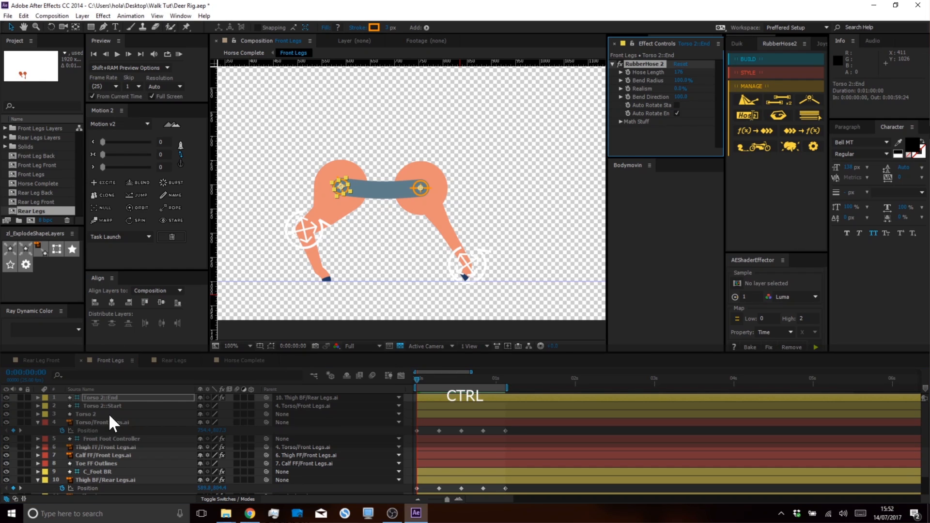
Match the Torso 2 hose's stroke color to the legs' orange and set its stroke width to 110 px
{"action": "left_click", "coordinate": [92, 414]}
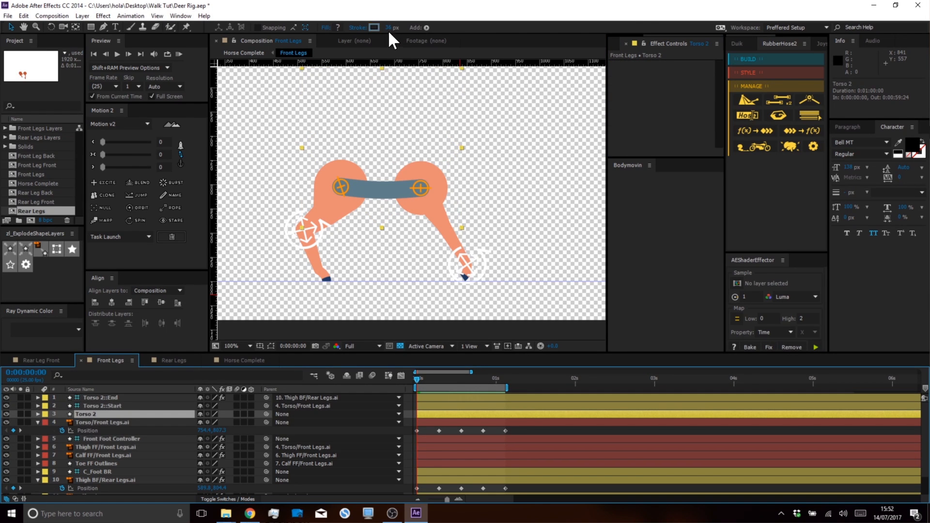
{"action": "left_click", "coordinate": [374, 27]}
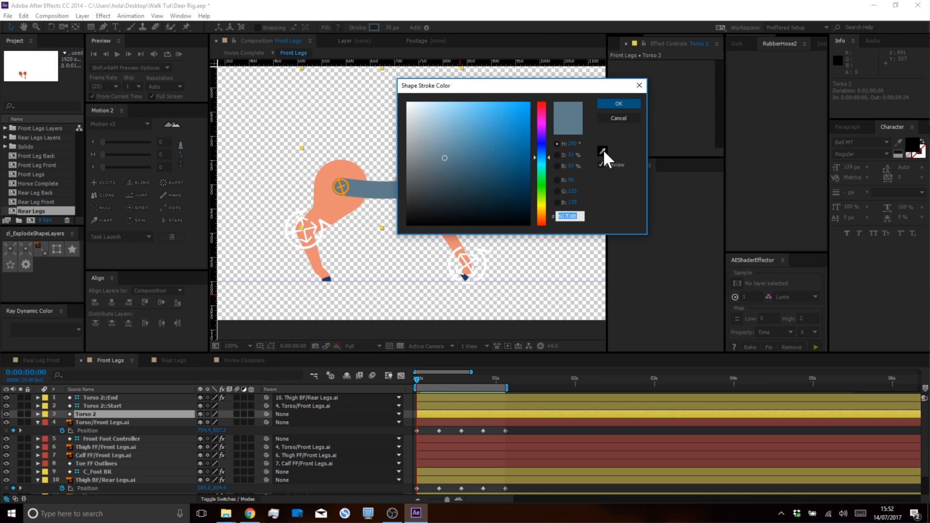
{"action": "left_click", "coordinate": [604, 149]}
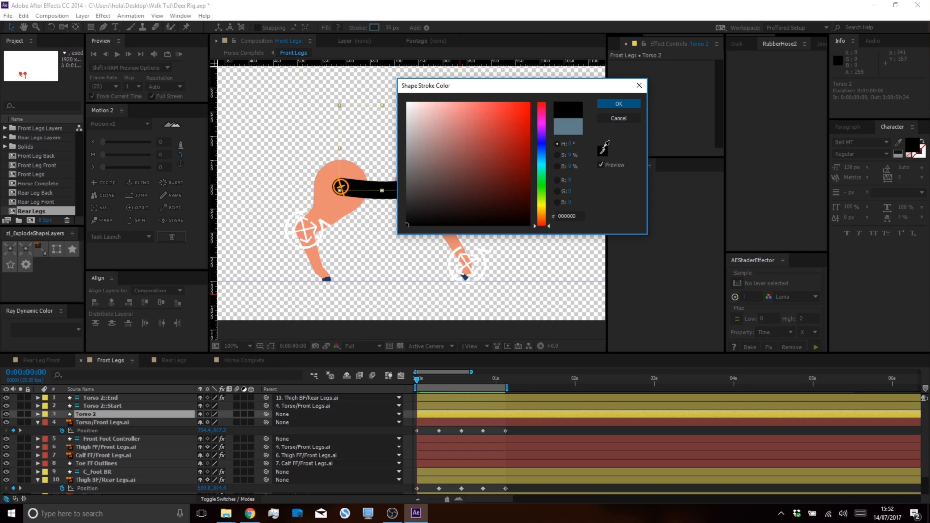
{"action": "left_click", "coordinate": [624, 99]}
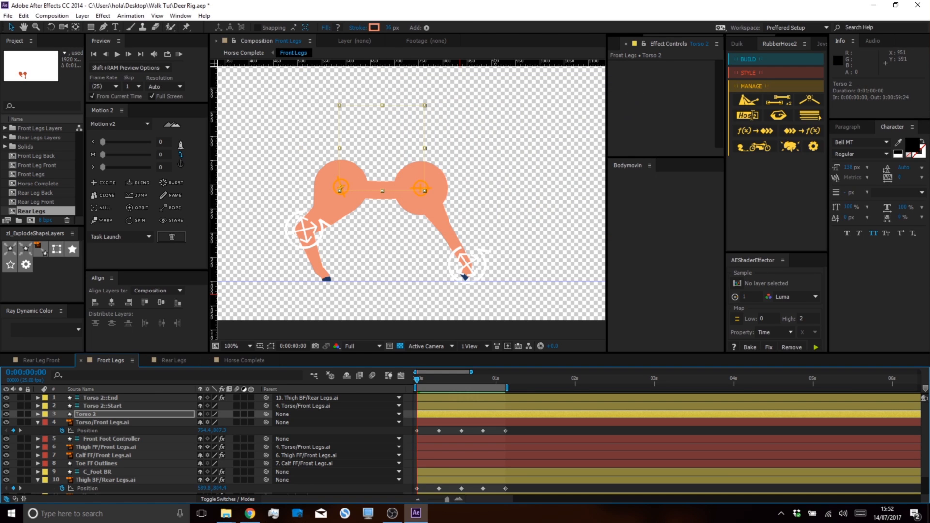
{"action": "left_click", "coordinate": [389, 28]}
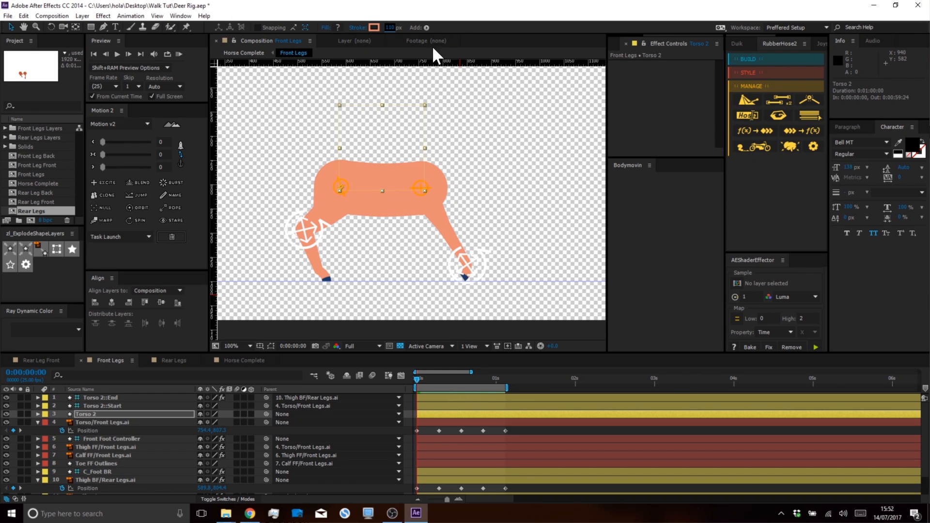
Play the Front Legs loop as a RAM preview to check the recolored, thickened torso
{"action": "left_click", "coordinate": [450, 428]}
{"action": "key", "text": "space"}
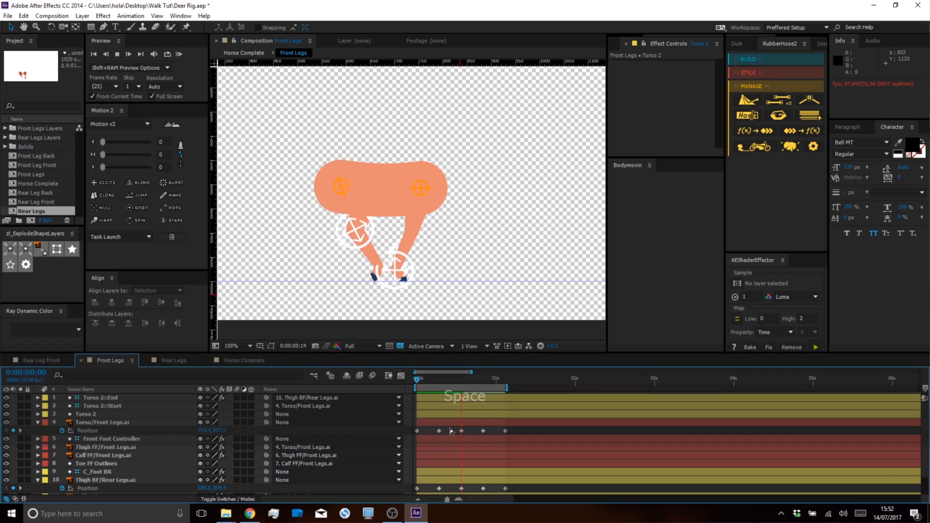
{"action": "key", "text": "space"}
{"action": "left_click", "coordinate": [179, 51]}
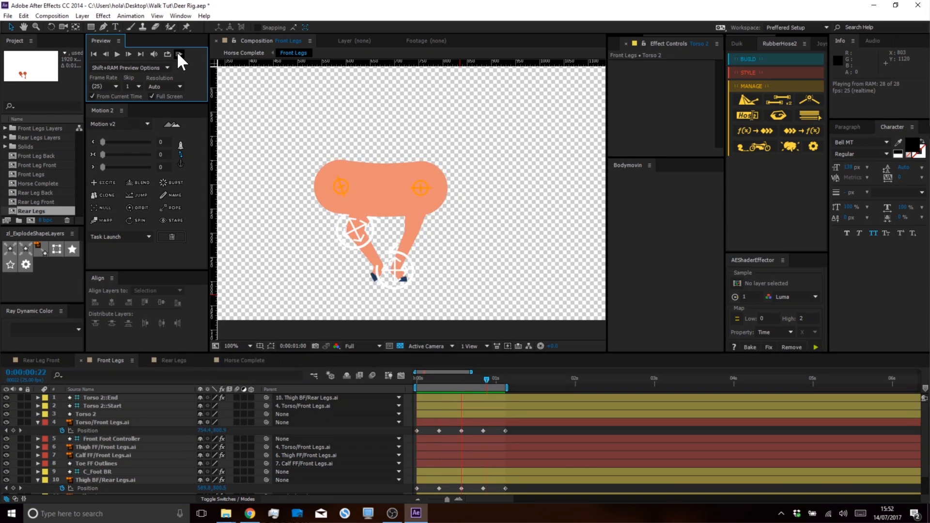
{"action": "key", "text": "space"}
Increase the Hose Length on Torso 2::End slightly so the back and belly sag a little more
{"action": "left_click", "coordinate": [92, 412]}
{"action": "left_click", "coordinate": [97, 396]}
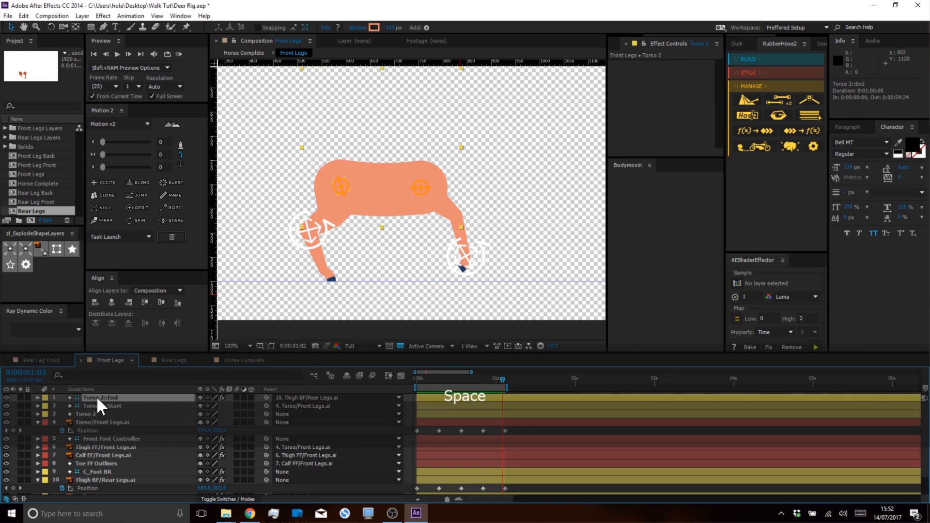
{"action": "key", "text": "ctrl"}
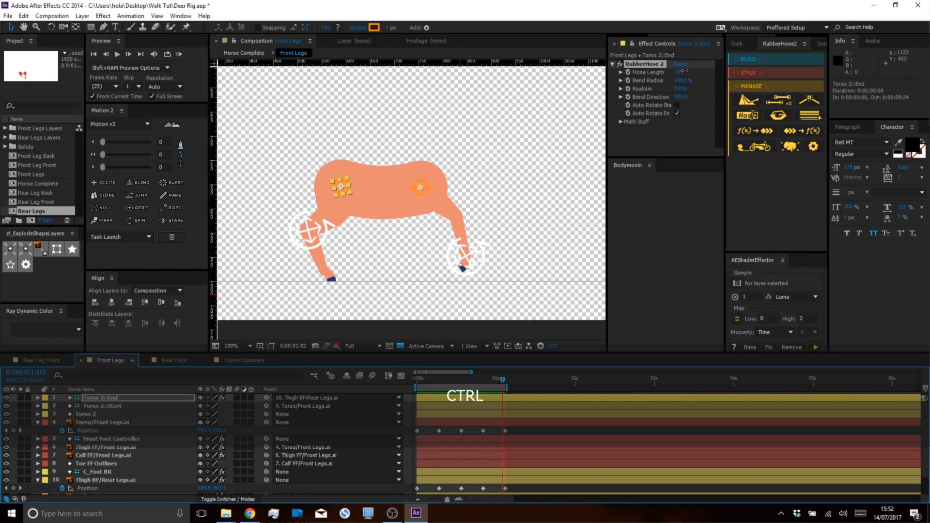
Preview the loop with the lengthened hose, scrub through it, and return to the first frame
{"action": "key", "text": "space"}
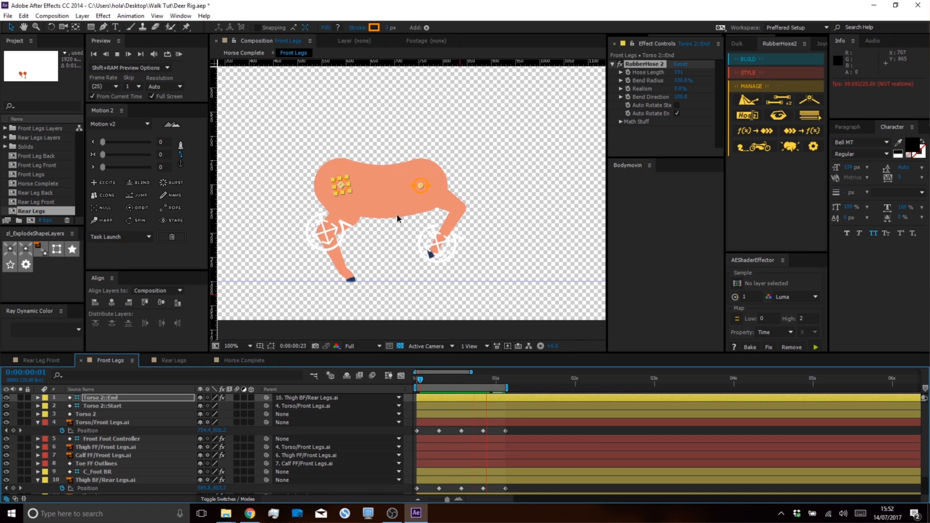
{"action": "key", "text": "space"}
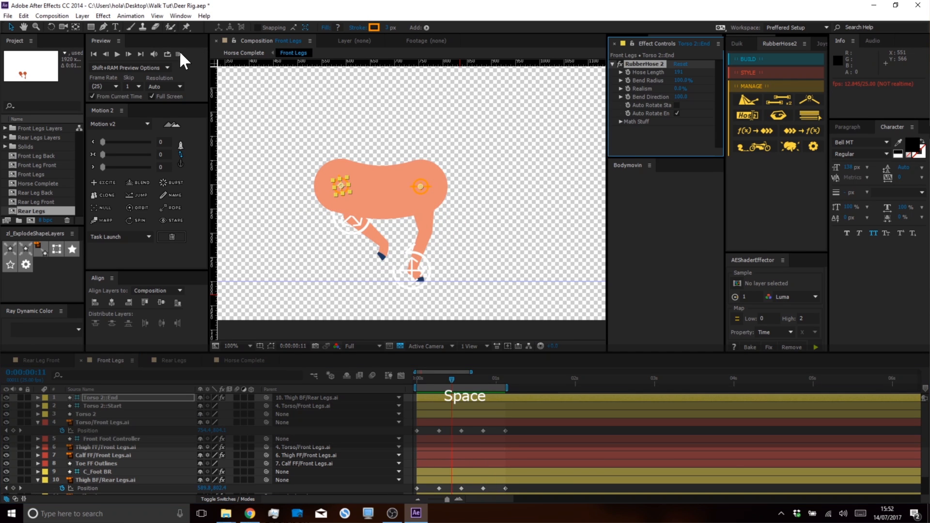
{"action": "left_click", "coordinate": [178, 54]}
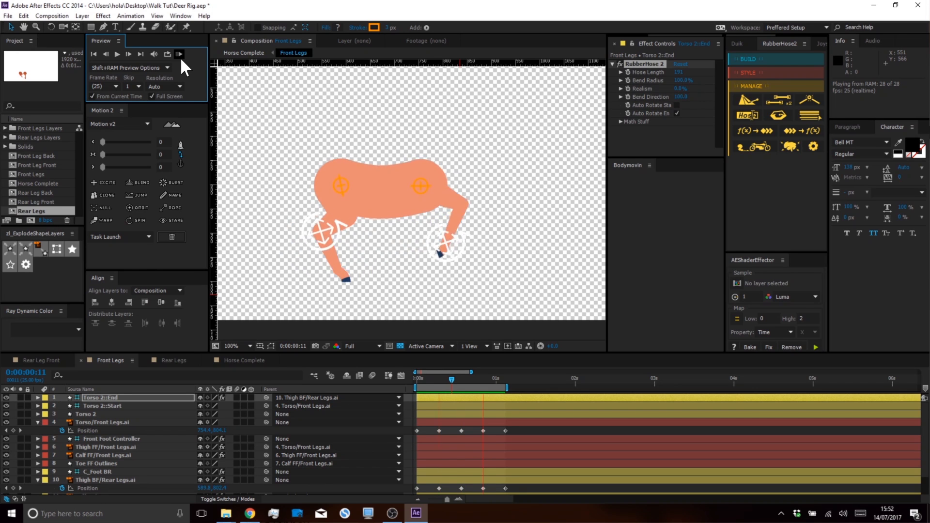
{"action": "key", "text": "space"}
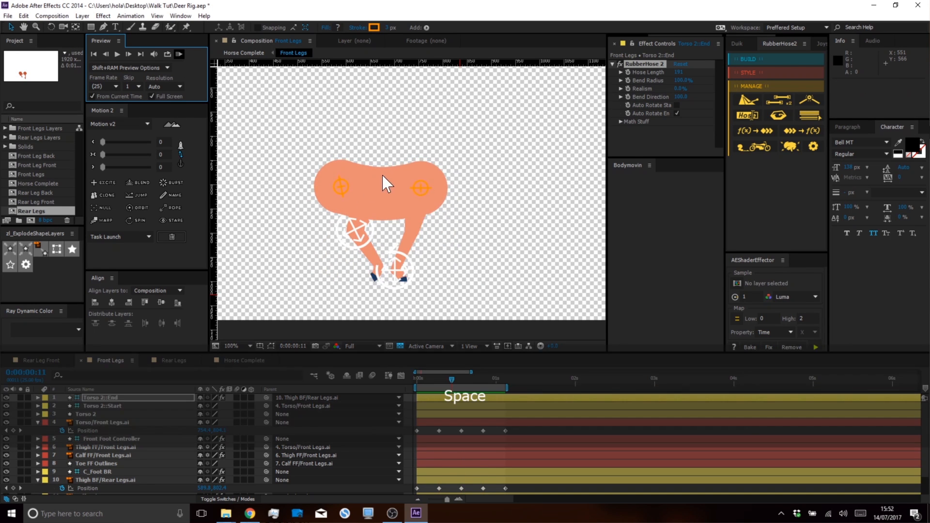
{"action": "left_click", "coordinate": [488, 428]}
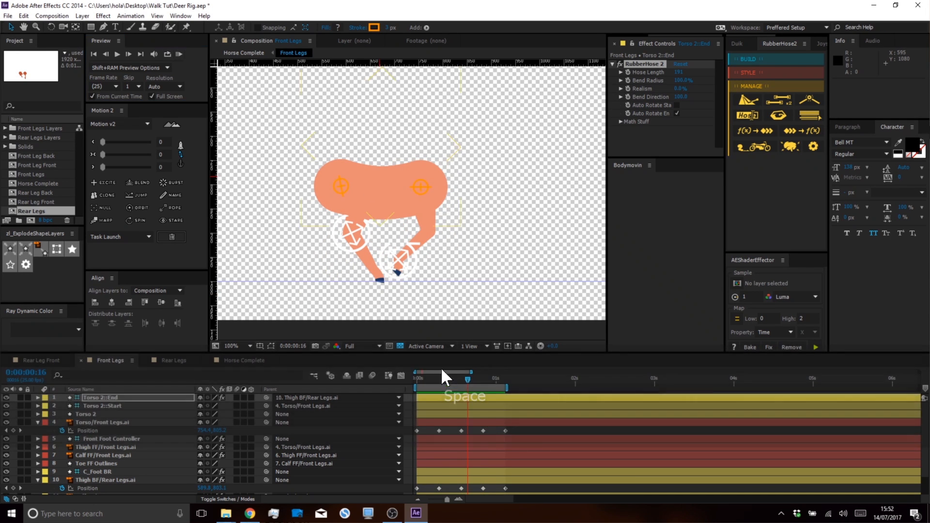
{"action": "left_click_drag", "start_coordinate": [446, 376], "coordinate": [457, 377]}
{"action": "key", "text": "Home"}
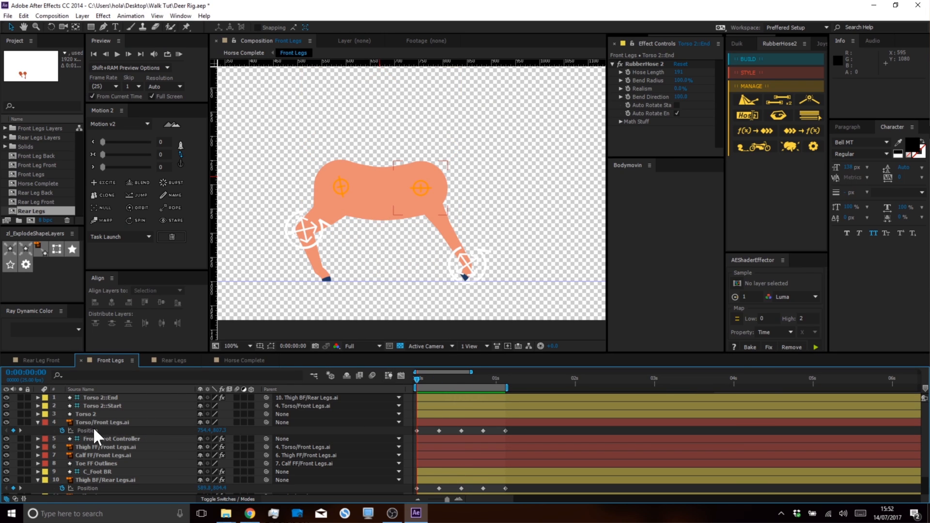
Place a horizontal guide at 749 along the upper edge of the body circles at the first frame
{"action": "left_click", "coordinate": [92, 422]}
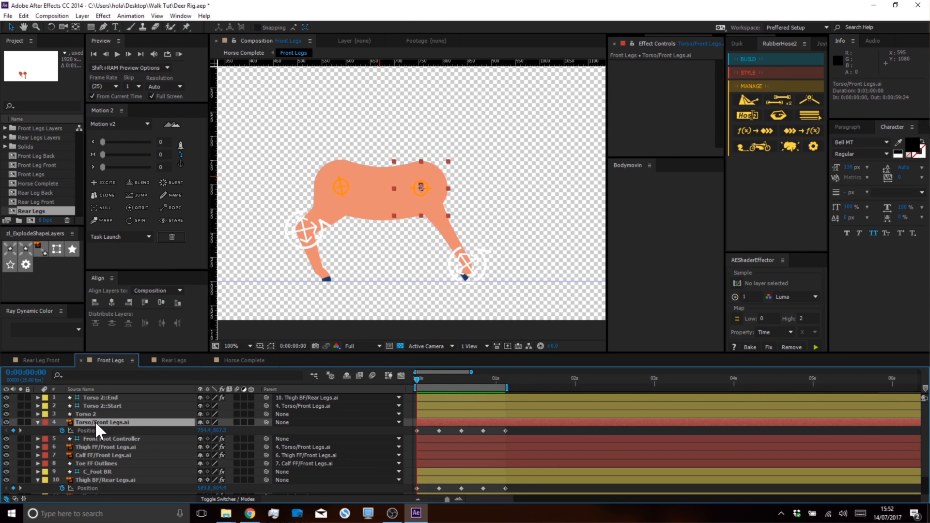
{"action": "key", "text": "space"}
{"action": "left_click_drag", "start_coordinate": [106, 474], "coordinate": [108, 463]}
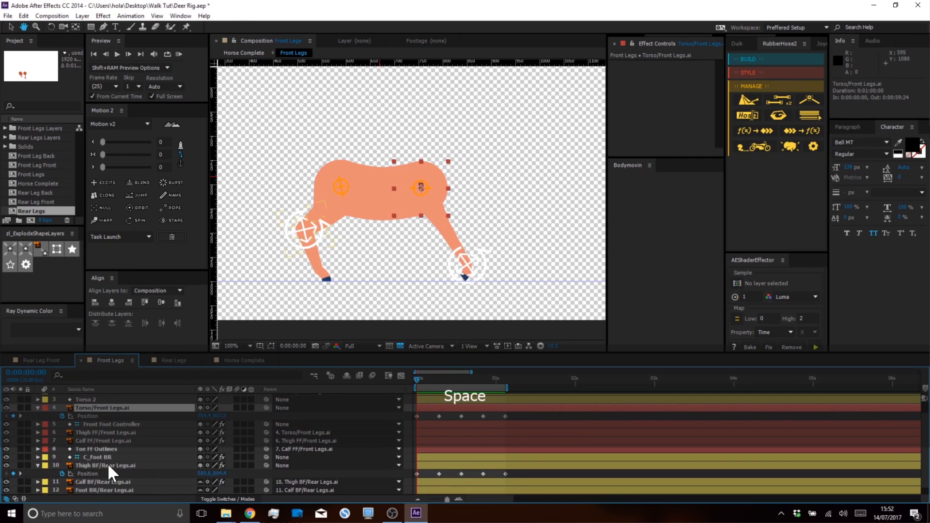
{"action": "left_click", "coordinate": [108, 465], "text": "ctrl"}
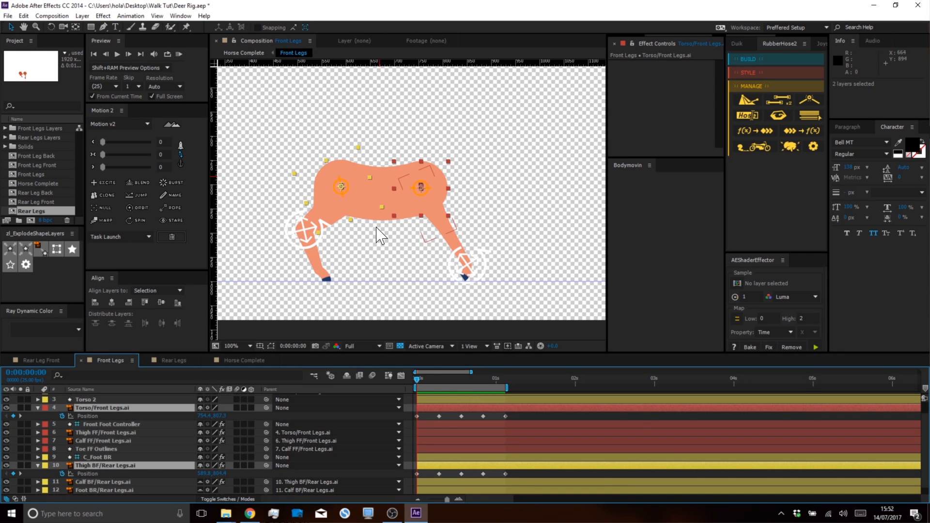
{"action": "scroll", "coordinate": [368, 202], "scroll_direction": "up", "scroll_amount": 2}
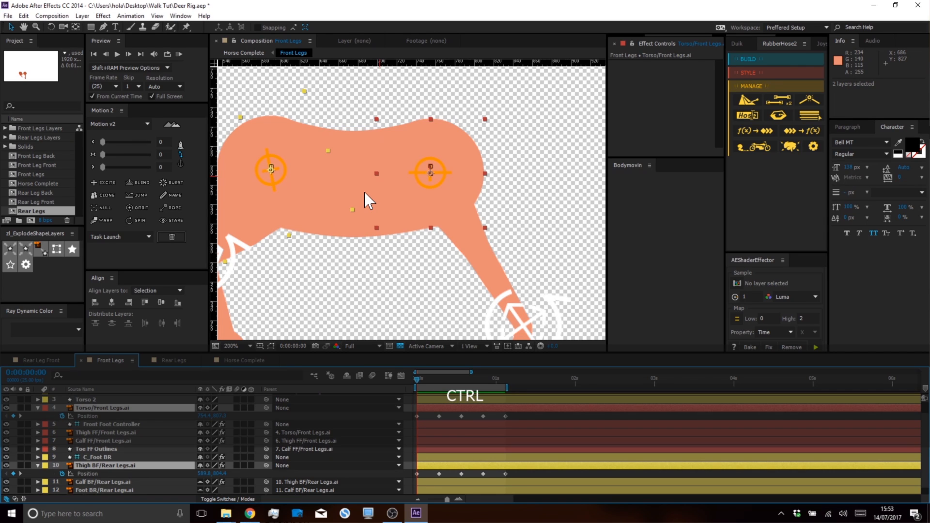
{"action": "left_click", "coordinate": [420, 471]}
{"action": "left_click", "coordinate": [420, 380]}
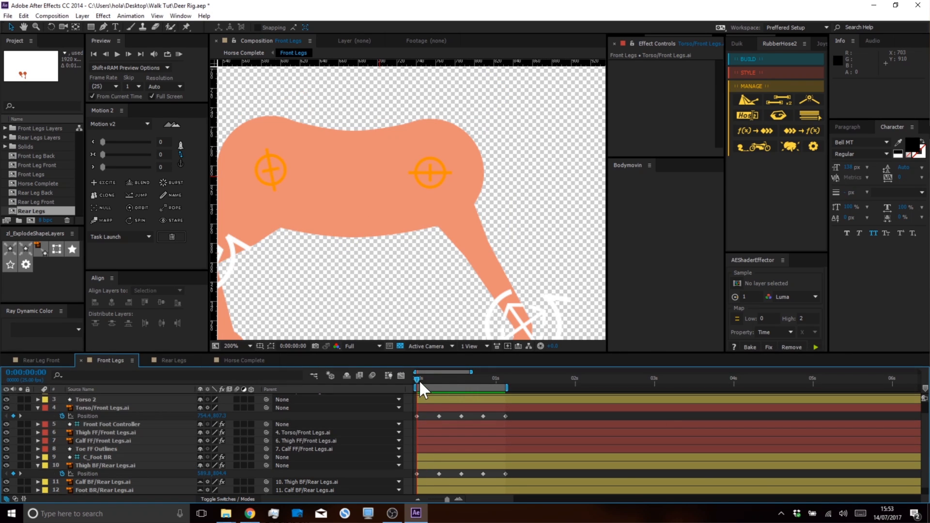
{"action": "left_click_drag", "start_coordinate": [428, 383], "coordinate": [405, 388]}
{"action": "left_click_drag", "start_coordinate": [265, 95], "coordinate": [268, 116]}
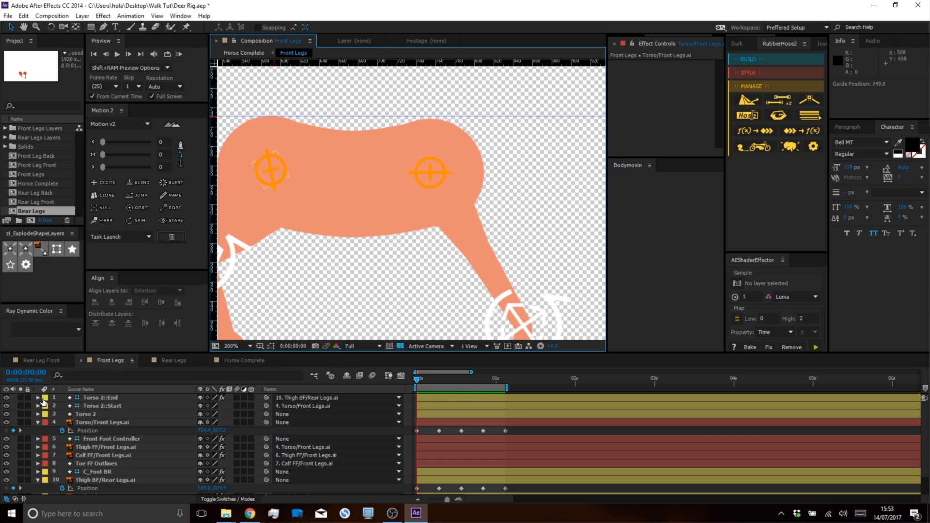
Hide the Torso 2 hose and place a second horizontal guide at 863.5 along the front body circle's lower edge
{"action": "left_click", "coordinate": [6, 414]}
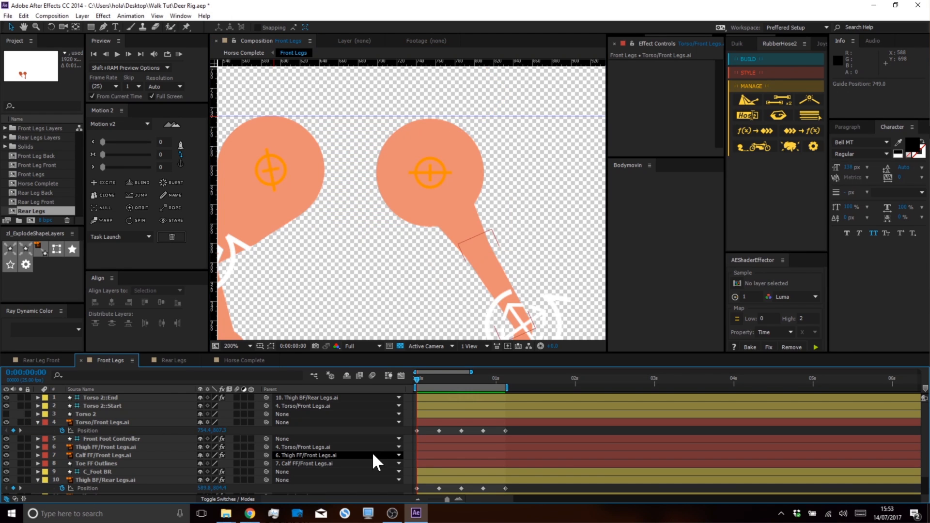
{"action": "left_click_drag", "start_coordinate": [429, 62], "coordinate": [438, 235]}
Solo Torso/Front Legs.ai and Thigh BF/Rear Legs.ai, RAM-preview their up-and-down motion against the guides, and return to the first frame
{"action": "left_click", "coordinate": [42, 420]}
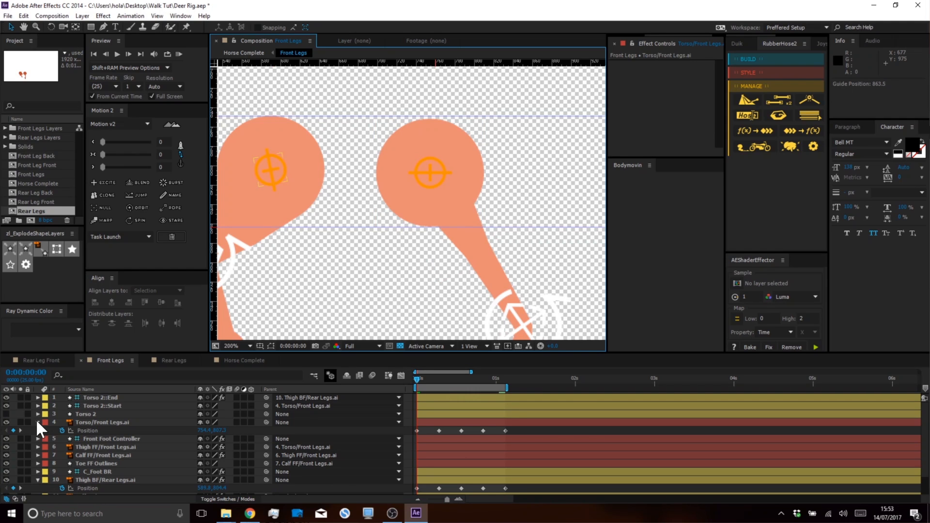
{"action": "left_click", "coordinate": [91, 421]}
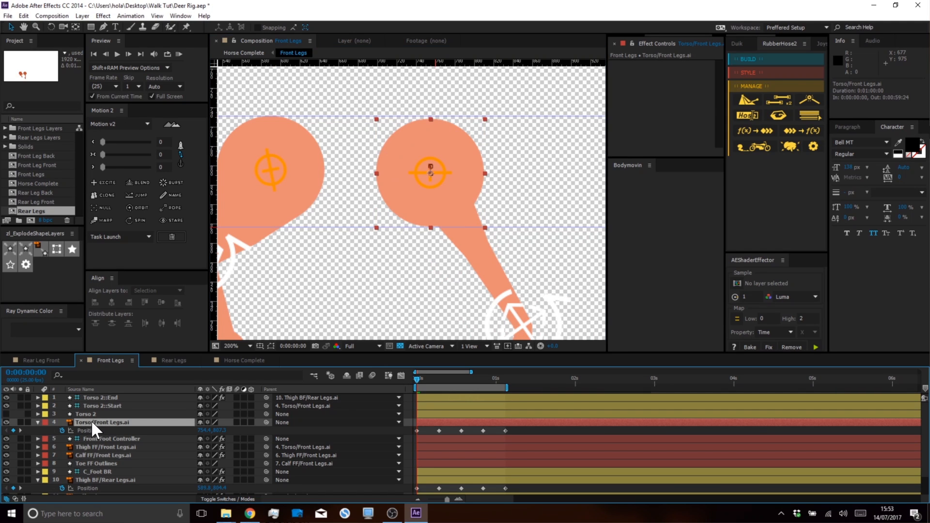
{"action": "left_click", "coordinate": [20, 421]}
{"action": "left_click", "coordinate": [92, 478]}
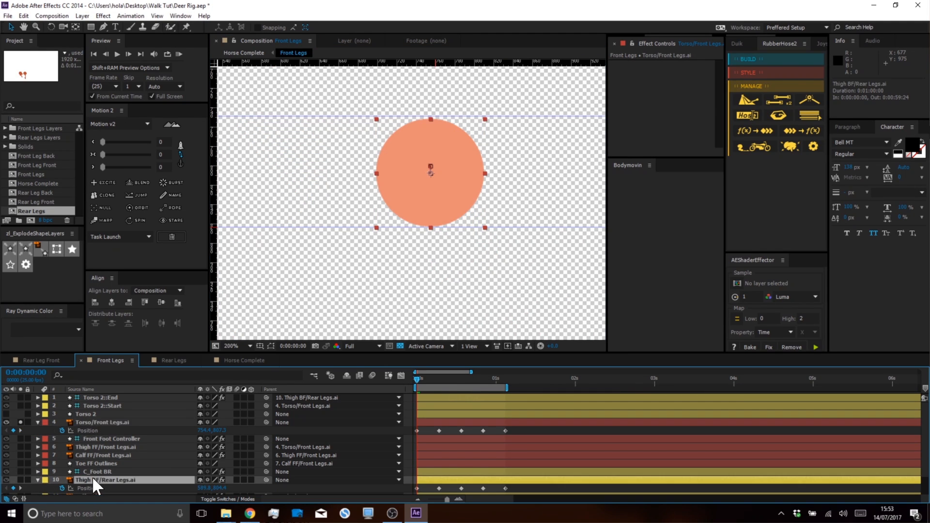
{"action": "left_click", "coordinate": [20, 479]}
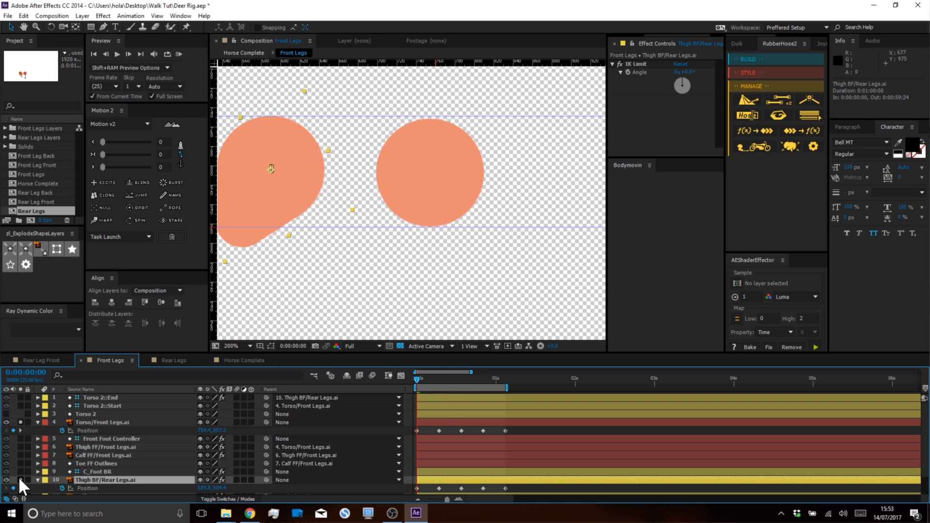
{"action": "left_click", "coordinate": [449, 428]}
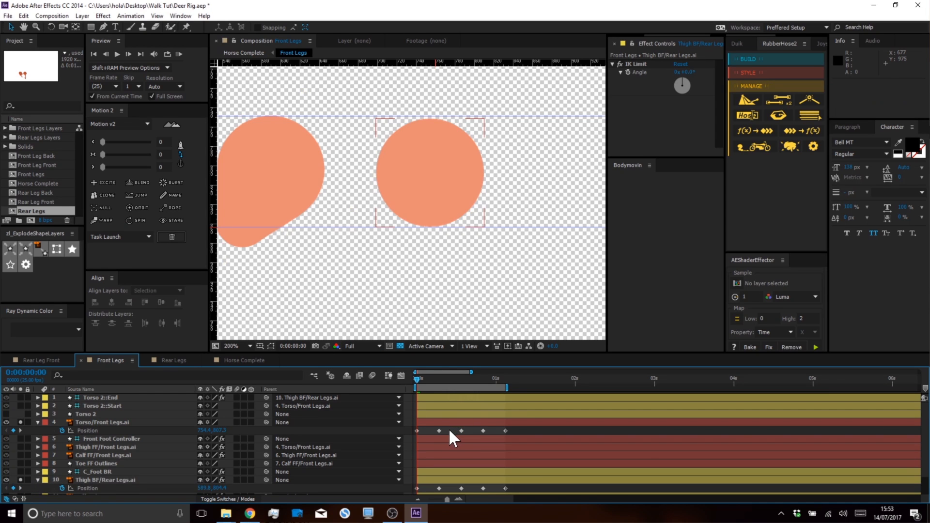
{"action": "key", "text": "space"}
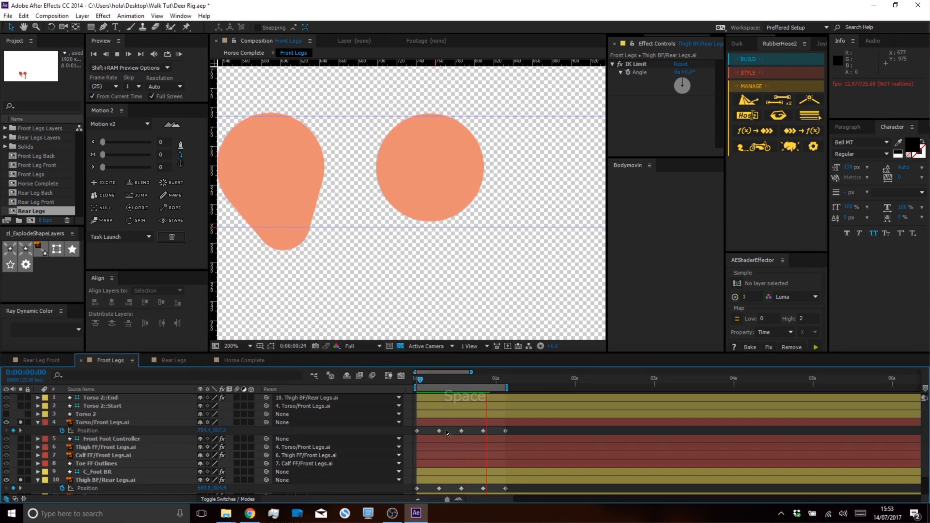
{"action": "key", "text": "space"}
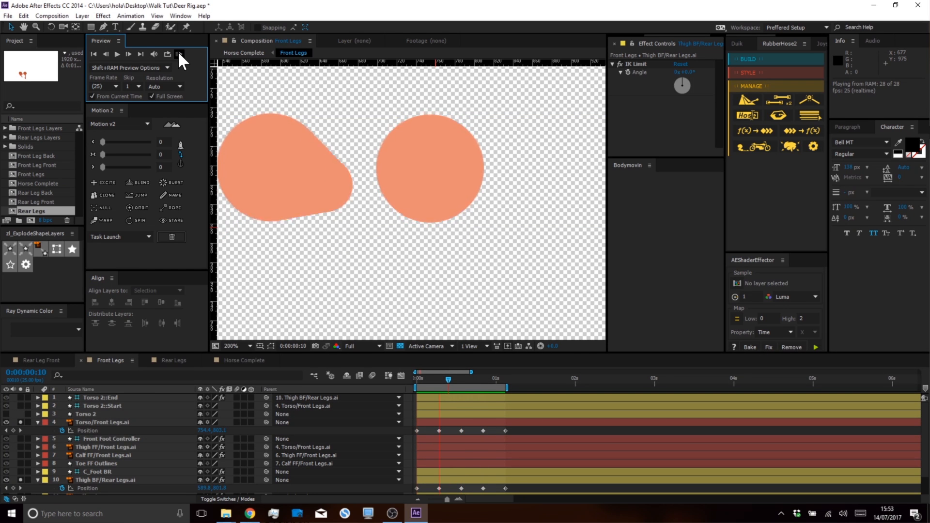
{"action": "key", "text": "space"}
{"action": "left_click_drag", "start_coordinate": [423, 379], "coordinate": [408, 379]}
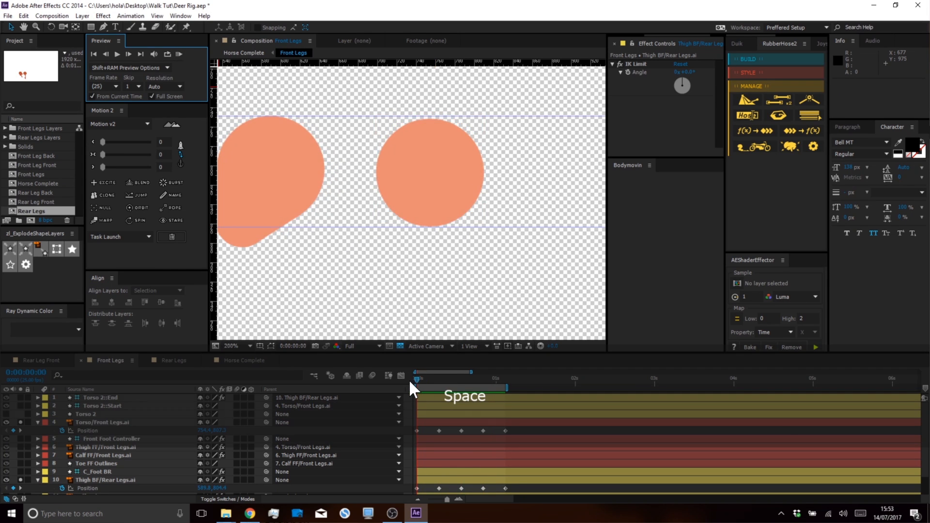
Turn off solo on Torso/Front Legs.ai and Thigh BF/Rear Legs.ai to show the other layers again
{"action": "left_click", "coordinate": [20, 422]}
{"action": "left_click", "coordinate": [21, 480]}
{"action": "key", "text": "space"}
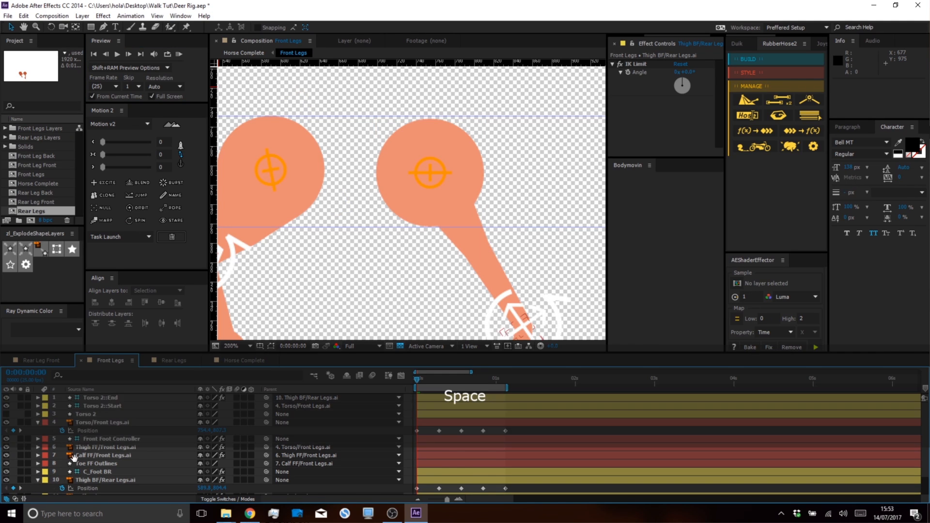
Solo the rear leg layers from C_Foot BR through Toe BR/Rear Legs.ai and return to the first frame
{"action": "scroll", "coordinate": [100, 446], "scroll_direction": "down", "scroll_amount": 2}
{"action": "left_click", "coordinate": [100, 447]}
{"action": "left_click", "coordinate": [89, 490], "text": "shift"}
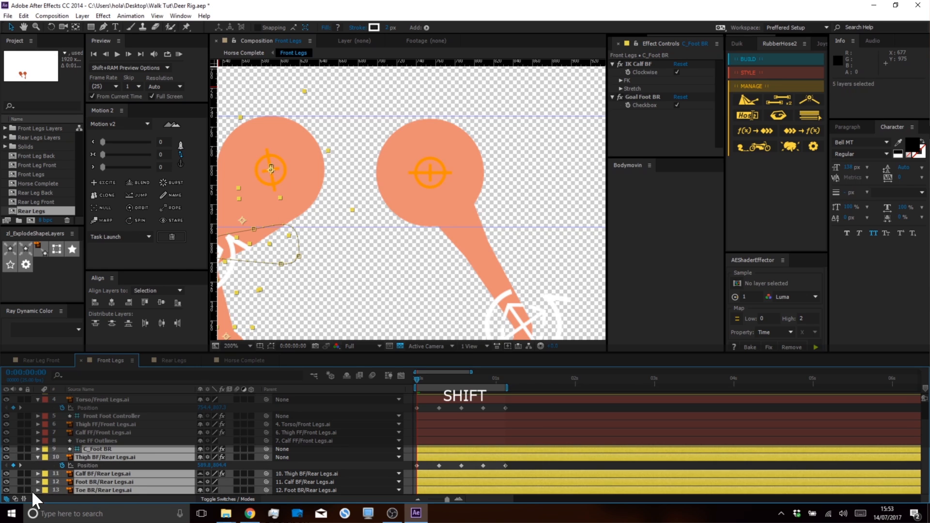
{"action": "left_click", "coordinate": [20, 491]}
{"action": "scroll", "coordinate": [343, 265], "scroll_direction": "down", "scroll_amount": 3}
{"action": "left_click_drag", "start_coordinate": [343, 264], "coordinate": [386, 245]}
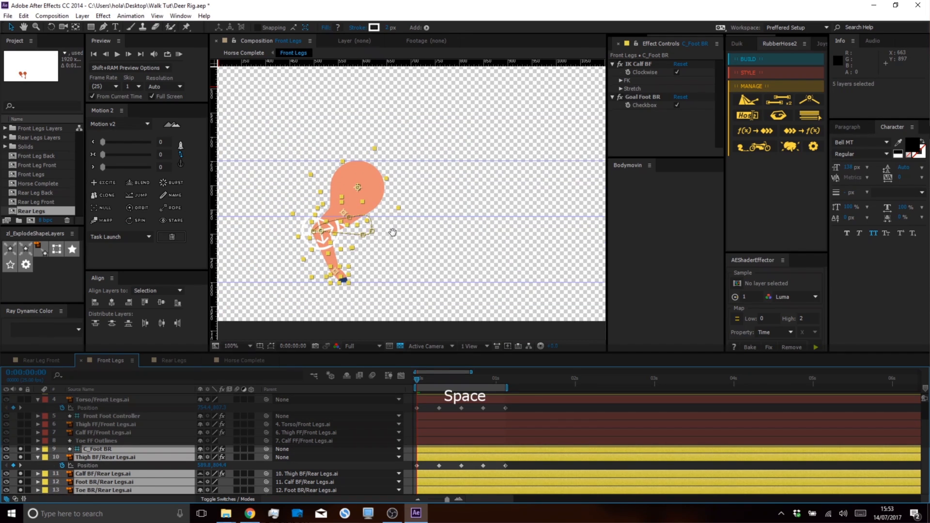
{"action": "left_click", "coordinate": [447, 463]}
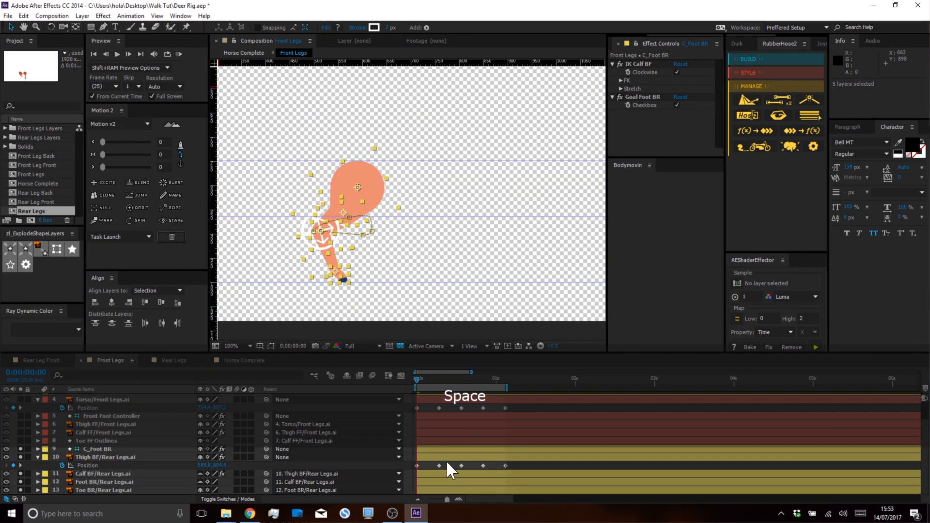
{"action": "left_click", "coordinate": [420, 379]}
{"action": "mouse_move", "coordinate": [421, 379]}
{"action": "left_mouse_down"}
{"action": "mouse_move", "coordinate": [449, 389]}
{"action": "mouse_move", "coordinate": [417, 386]}
{"action": "left_mouse_up"}
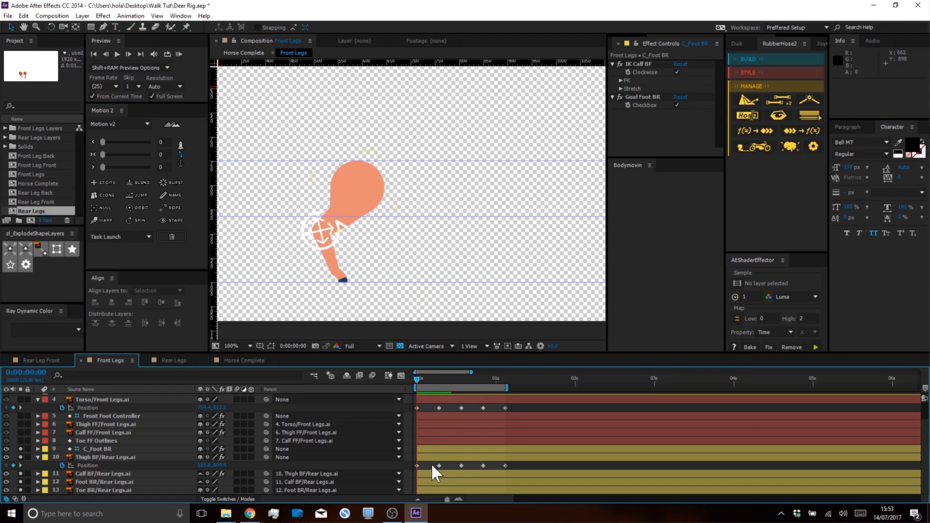
Lower Thigh BF/Rear Legs.ai's first, middle and last Position keyframes to 589.0, 809.4, and turn off solo on the rear leg layers
{"action": "left_click", "coordinate": [429, 458]}
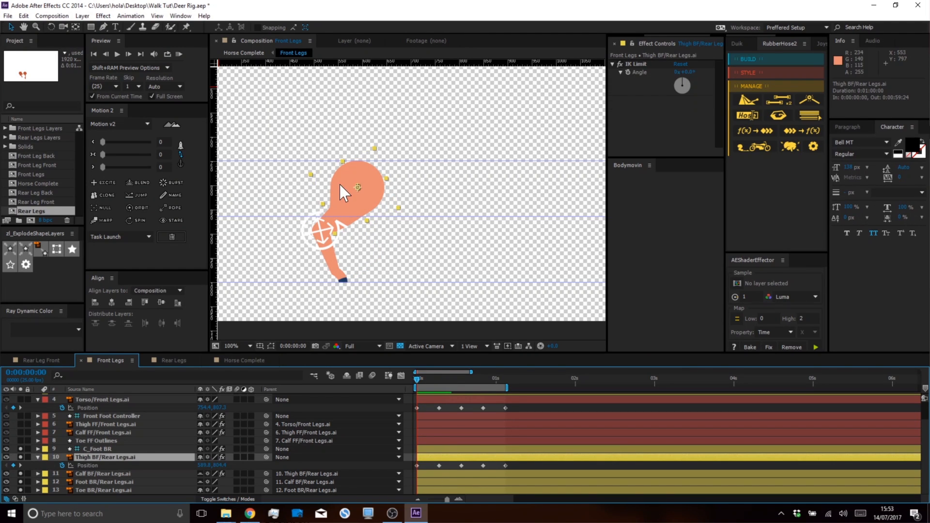
{"action": "scroll", "coordinate": [350, 196], "scroll_direction": "up", "scroll_amount": 2}
{"action": "left_click_drag", "start_coordinate": [423, 464], "coordinate": [414, 468]}
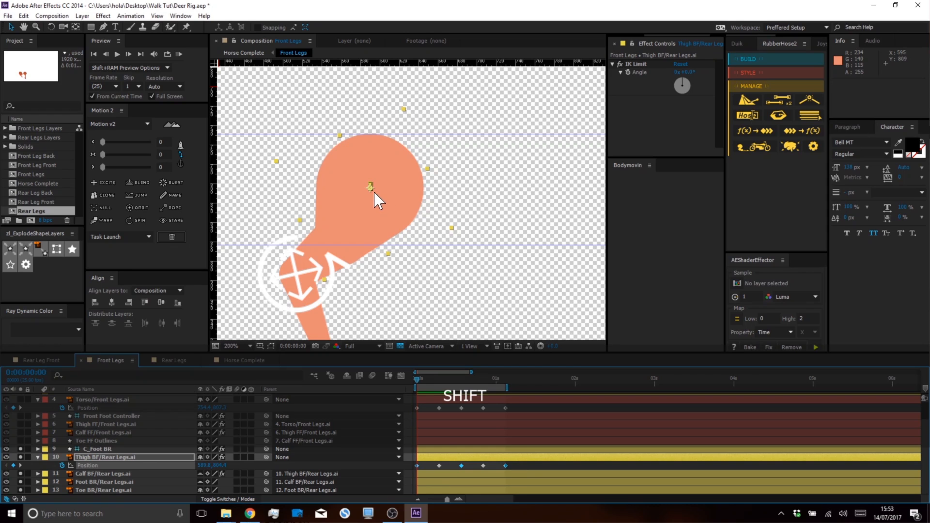
{"action": "left_click_drag", "start_coordinate": [370, 189], "coordinate": [370, 193]}
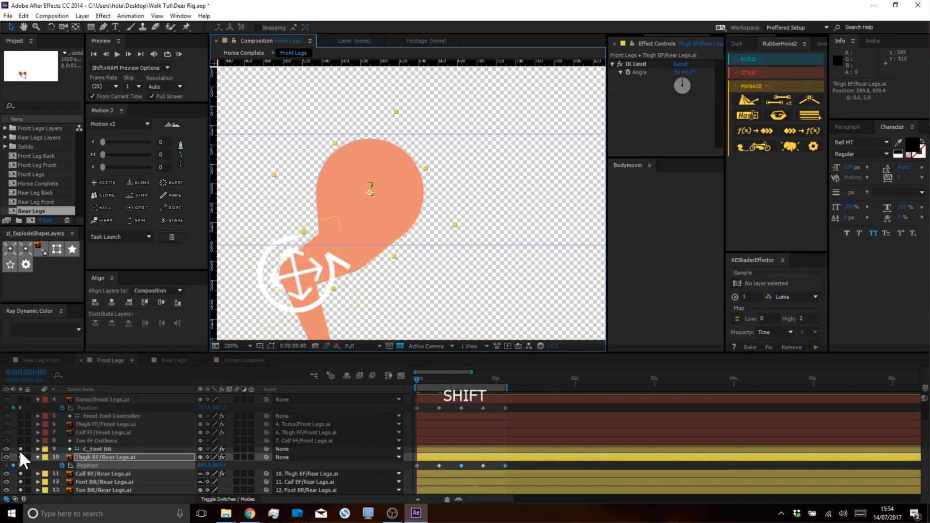
{"action": "left_click_drag", "start_coordinate": [20, 490], "coordinate": [20, 449]}
Fine-adjust the front body circle's height on the first, middle and last Position keyframes of Torso/Front Legs.ai
{"action": "left_click", "coordinate": [476, 464]}
{"action": "scroll", "coordinate": [422, 417], "scroll_direction": "up", "scroll_amount": 3}
{"action": "left_click", "coordinate": [424, 422]}
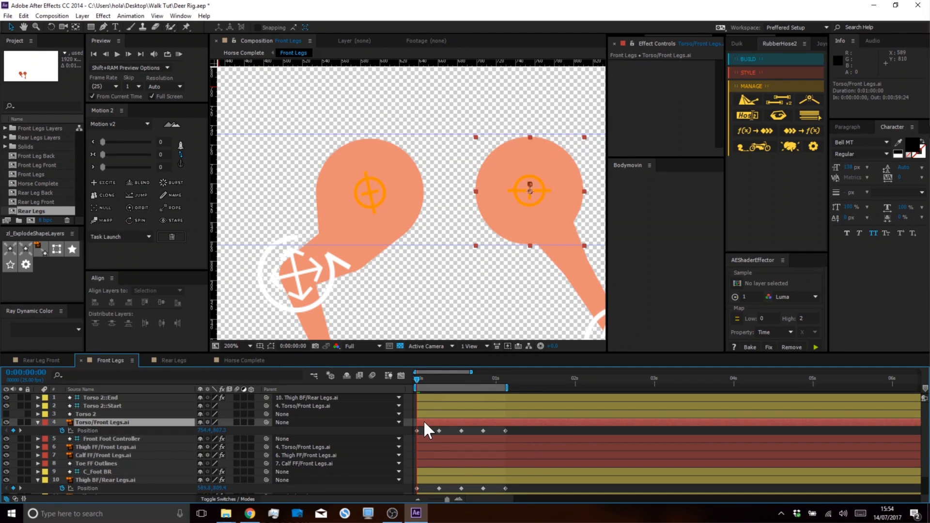
{"action": "left_click_drag", "start_coordinate": [423, 429], "coordinate": [408, 437]}
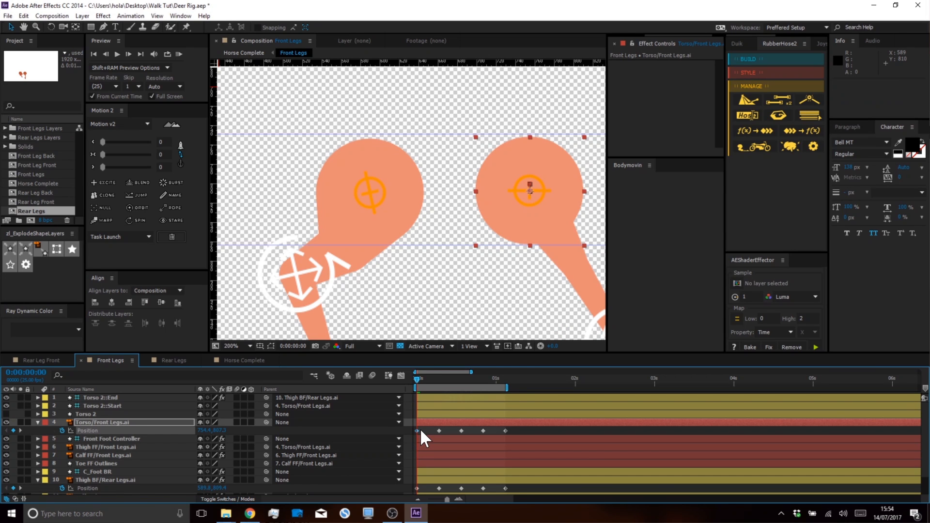
{"action": "scroll", "coordinate": [455, 268], "scroll_direction": "down", "scroll_amount": 2}
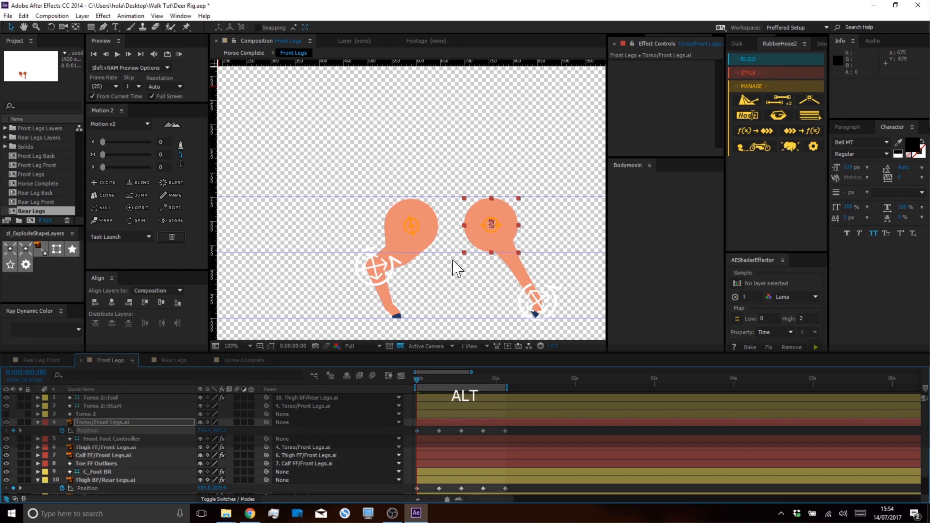
{"action": "scroll", "coordinate": [455, 268], "scroll_direction": "up", "scroll_amount": 2}
{"action": "left_click", "coordinate": [461, 431], "text": "shift"}
{"action": "left_click_drag", "start_coordinate": [495, 437], "coordinate": [497, 436]}
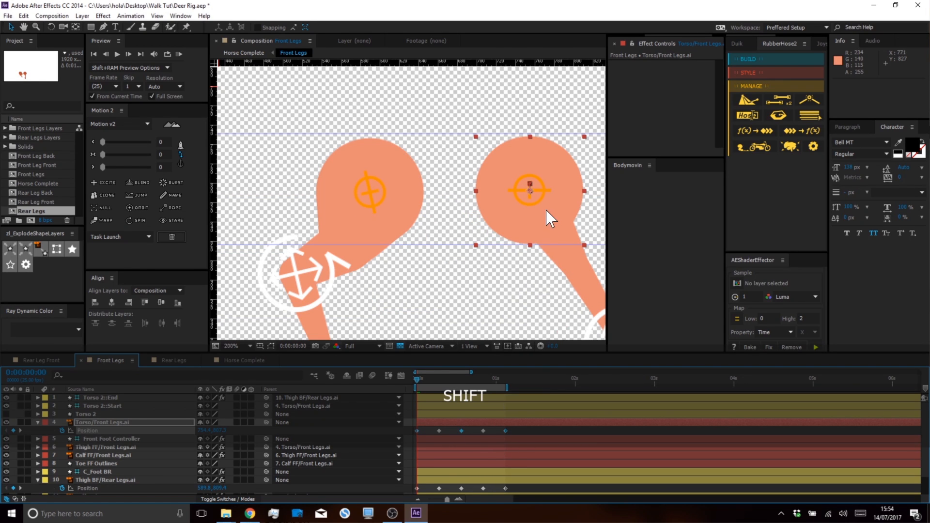
{"action": "left_click_drag", "start_coordinate": [543, 200], "coordinate": [544, 201]}
Preview both legs' up-and-down motion against the guides and examine the pose at frame 7
{"action": "left_click", "coordinate": [465, 409]}
{"action": "key", "text": "space"}
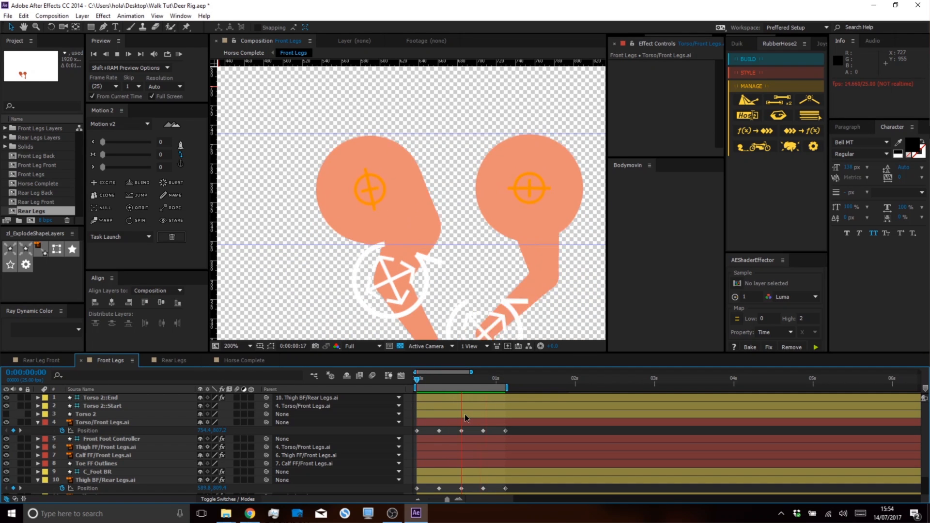
{"action": "key", "text": "space"}
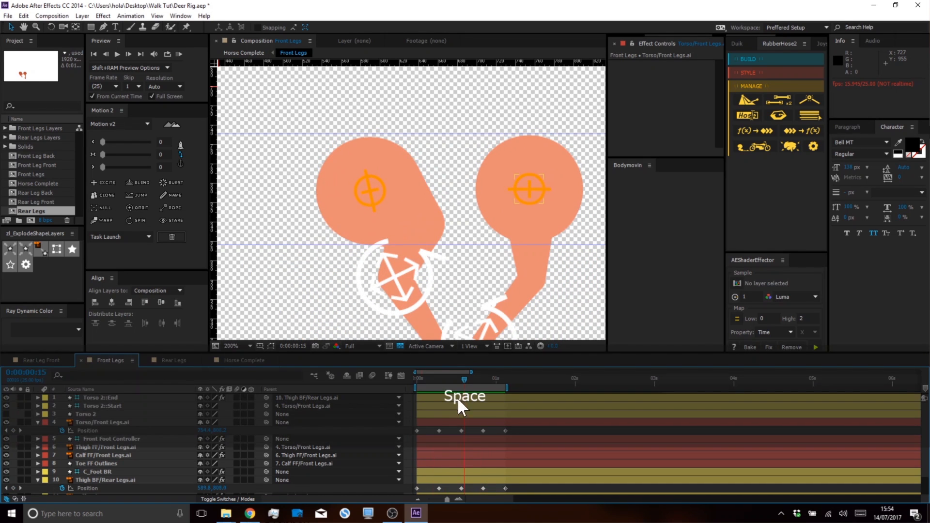
{"action": "key", "text": "space"}
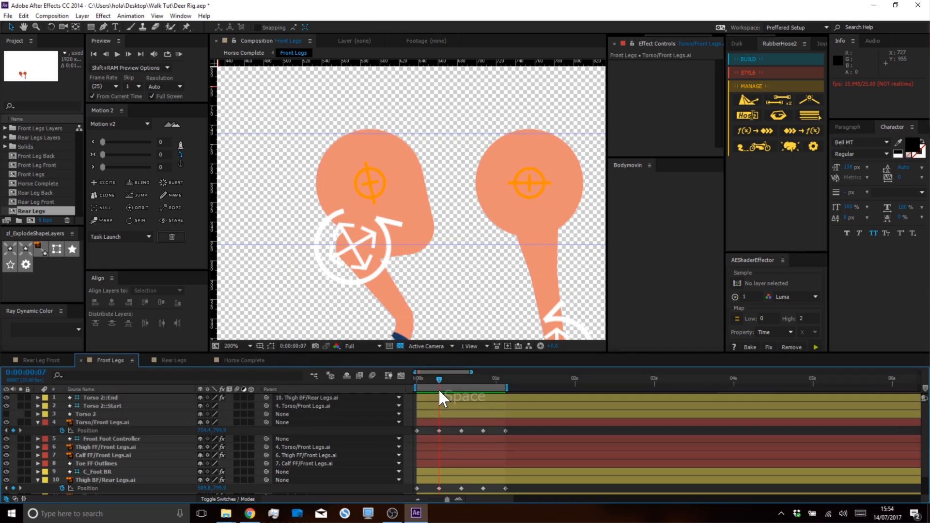
{"action": "left_click_drag", "start_coordinate": [439, 393], "coordinate": [437, 392]}
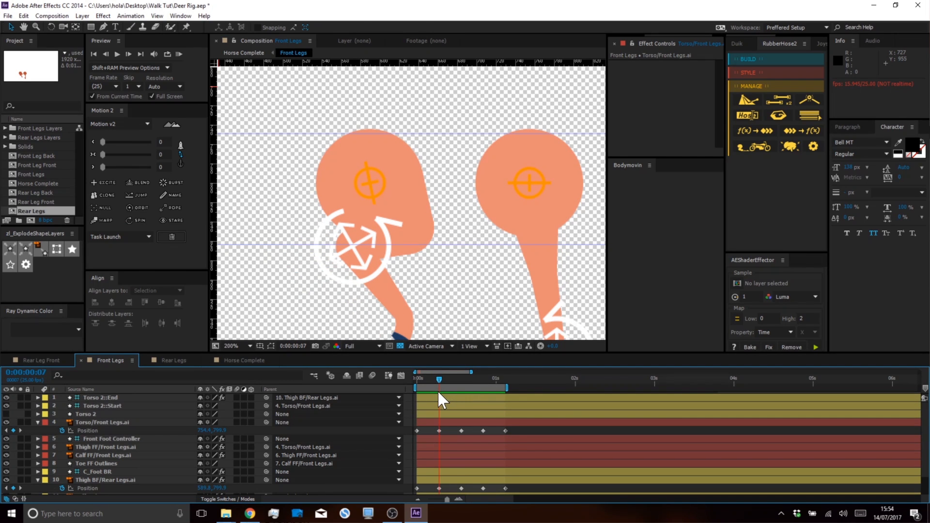
{"action": "scroll", "coordinate": [469, 277], "scroll_direction": "down", "scroll_amount": 2}
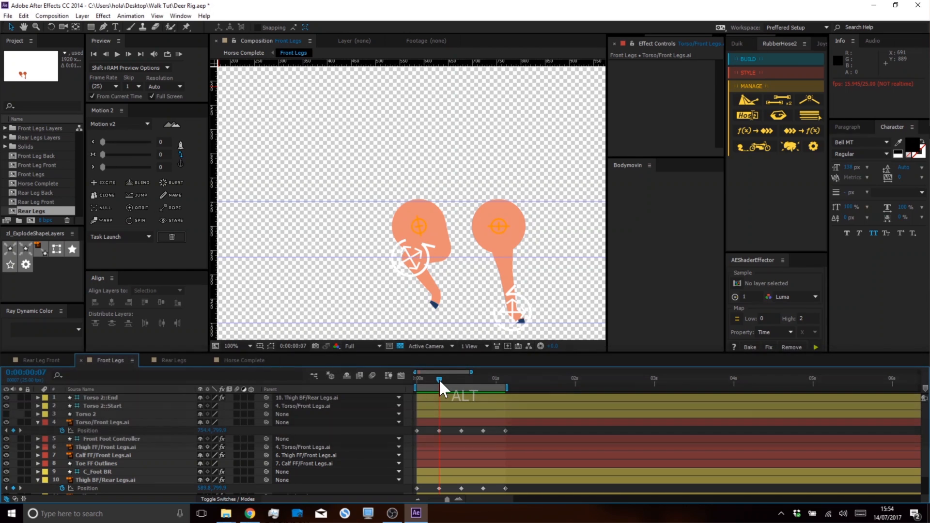
Switch to the Chrome browser and search Google Images for "richard williams horse walks cycle"
{"action": "left_click", "coordinate": [250, 515]}
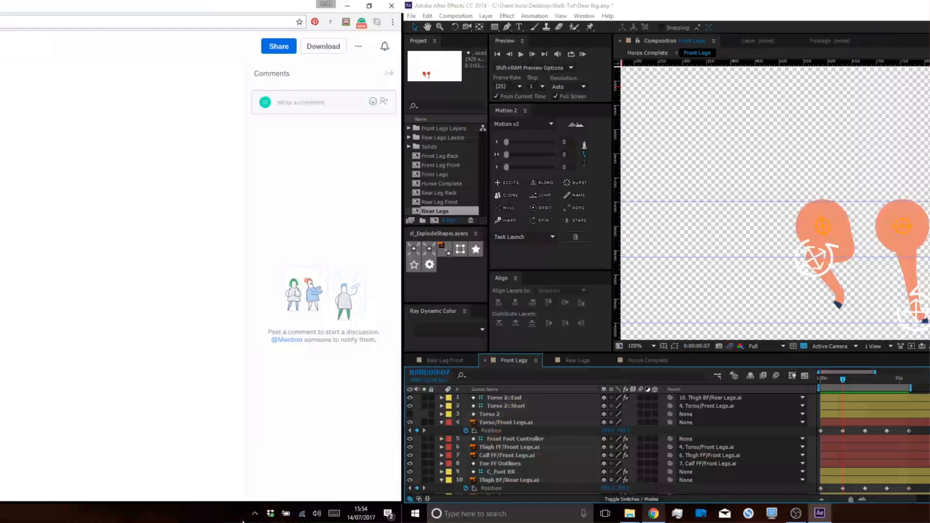
{"action": "left_click", "coordinate": [145, 6]}
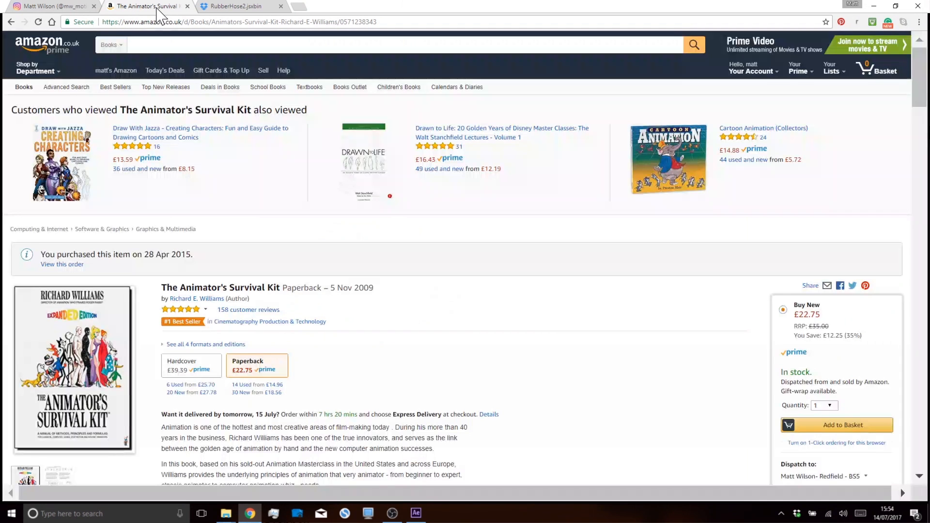
{"action": "left_click", "coordinate": [236, 7]}
{"action": "left_click", "coordinate": [264, 22]}
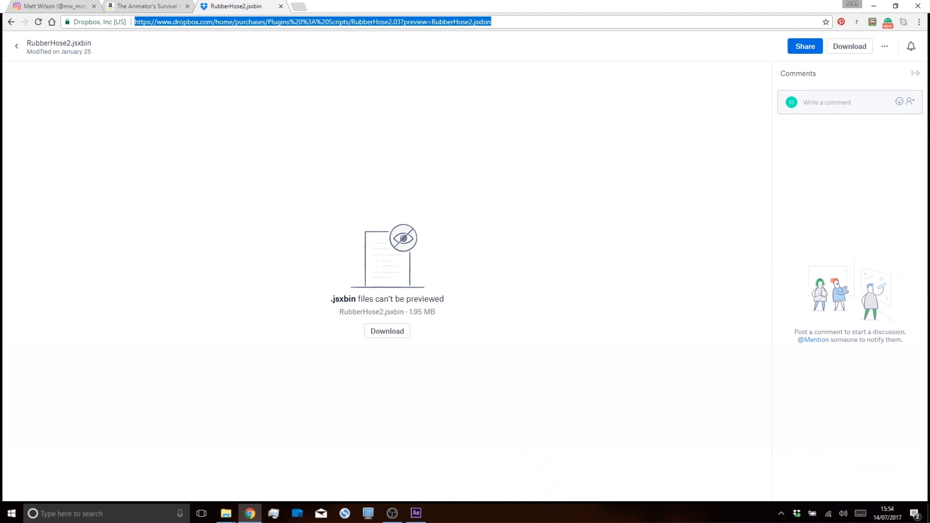
{"action": "type", "text": "richard williams horse walks cycle"}
{"action": "key", "text": "Return"}
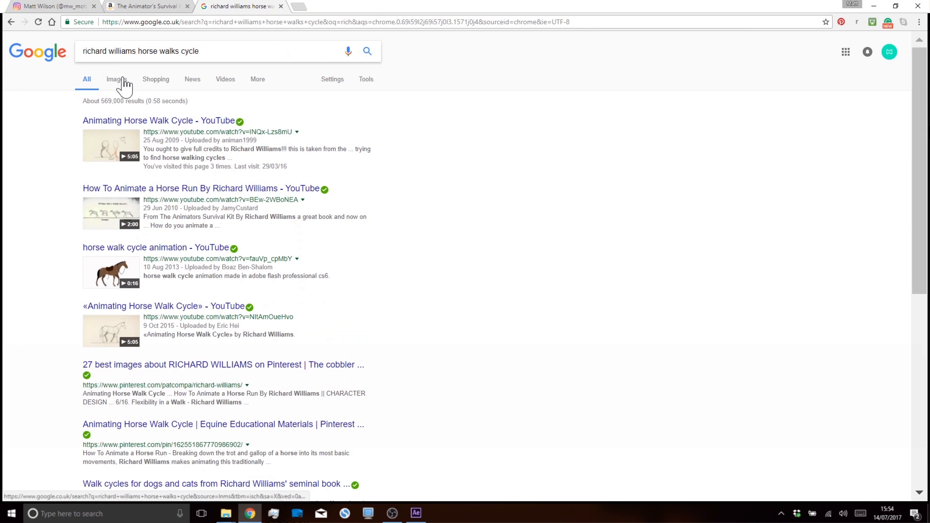
{"action": "left_click", "coordinate": [150, 81]}
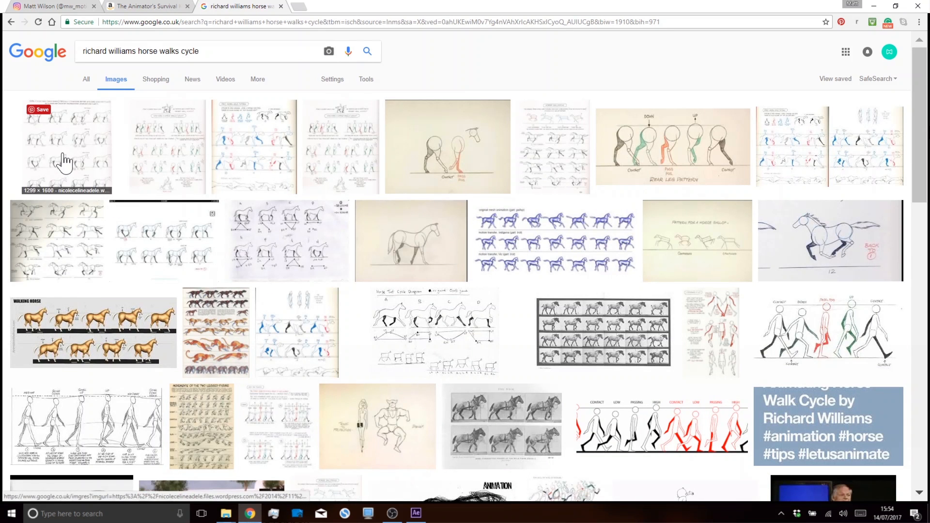
Browse the horse walk cycle images and enlarge the quadruped walk reference sheet in the first result
{"action": "scroll", "coordinate": [225, 171], "scroll_direction": "down", "scroll_amount": 1}
{"action": "scroll", "coordinate": [225, 170], "scroll_direction": "down", "scroll_amount": 7}
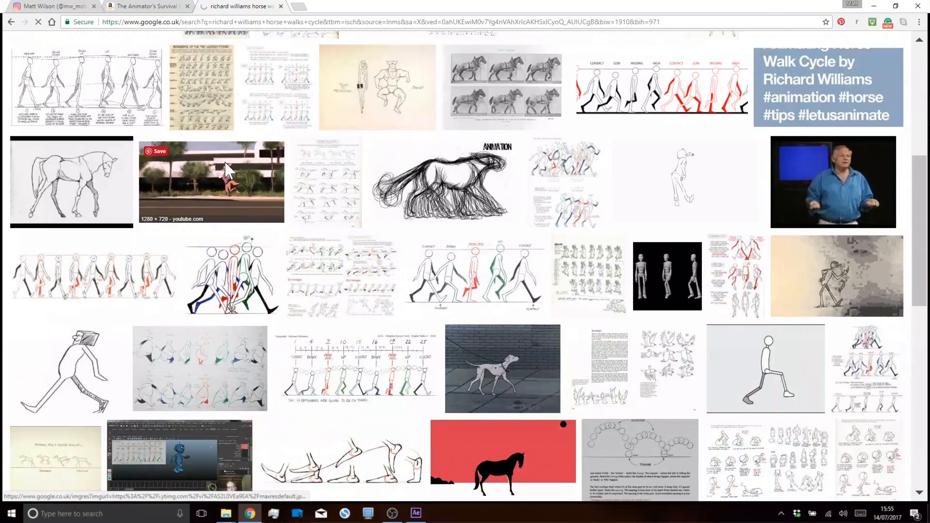
{"action": "scroll", "coordinate": [228, 172], "scroll_direction": "down", "scroll_amount": 3}
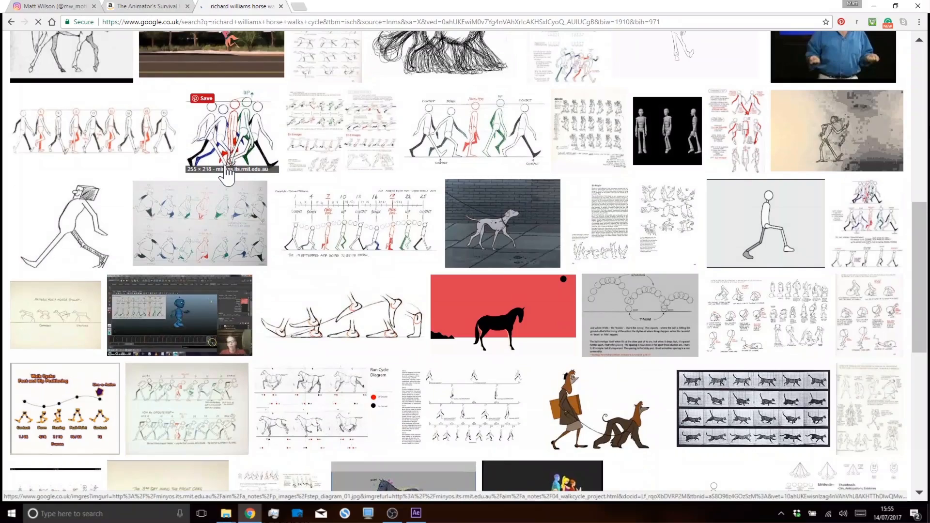
{"action": "scroll", "coordinate": [227, 174], "scroll_direction": "down", "scroll_amount": 4}
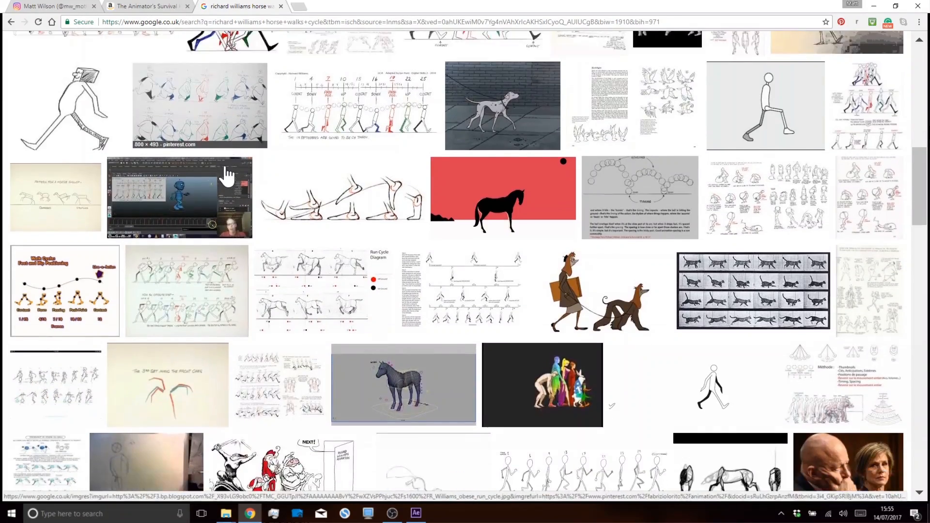
{"action": "scroll", "coordinate": [232, 183], "scroll_direction": "up", "scroll_amount": 15}
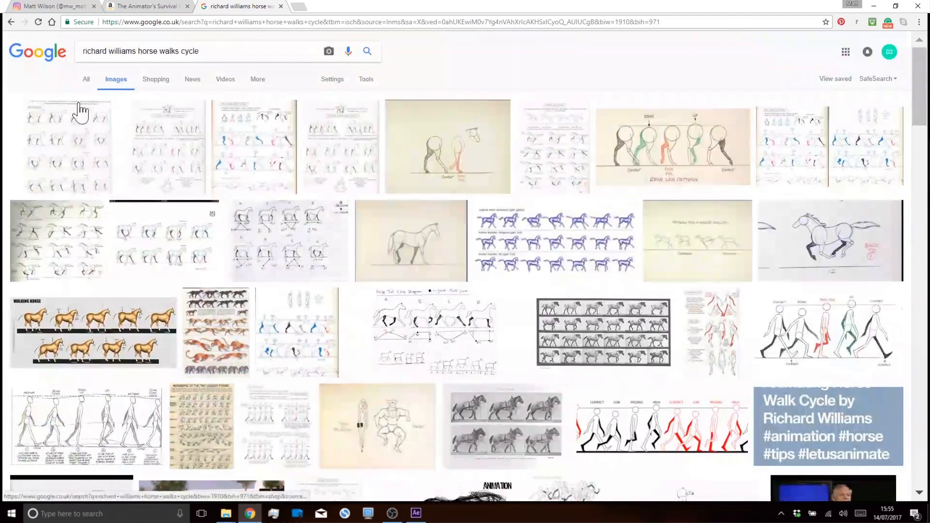
{"action": "left_click", "coordinate": [81, 135]}
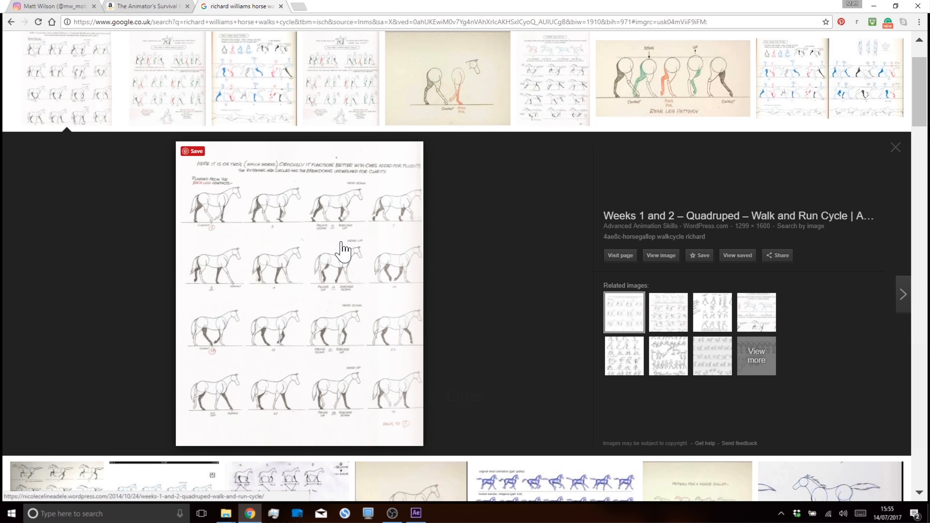
Switch back to After Effects and reveal the keyframed properties of the rear leg layers from C_Foot BR through Toe BR/Rear Legs.ai
{"action": "left_click", "coordinate": [416, 513]}
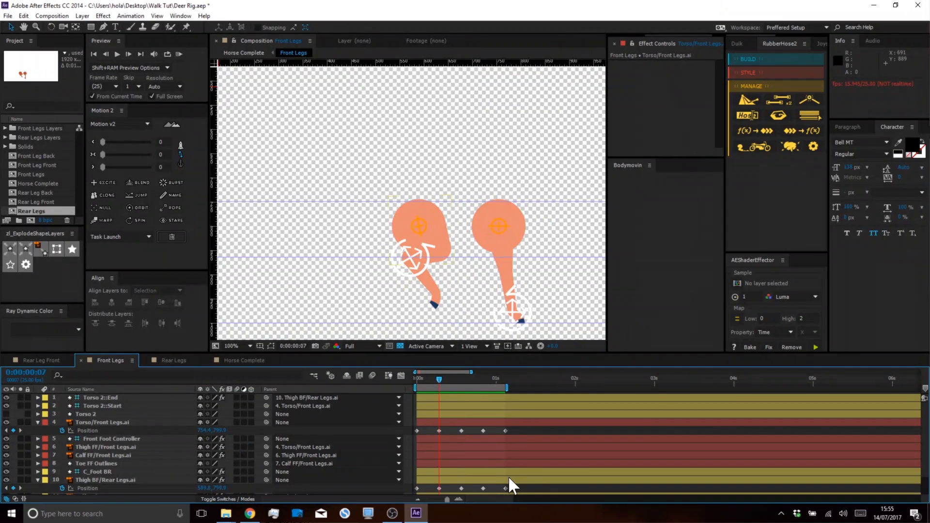
{"action": "scroll", "coordinate": [508, 476], "scroll_direction": "down", "scroll_amount": 1}
{"action": "left_click", "coordinate": [495, 457]}
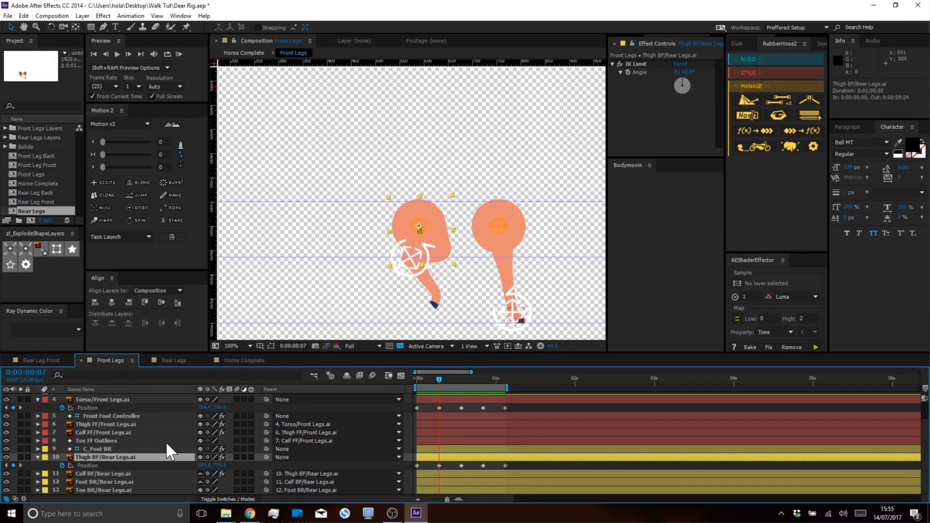
{"action": "left_click", "coordinate": [105, 489], "text": "shift"}
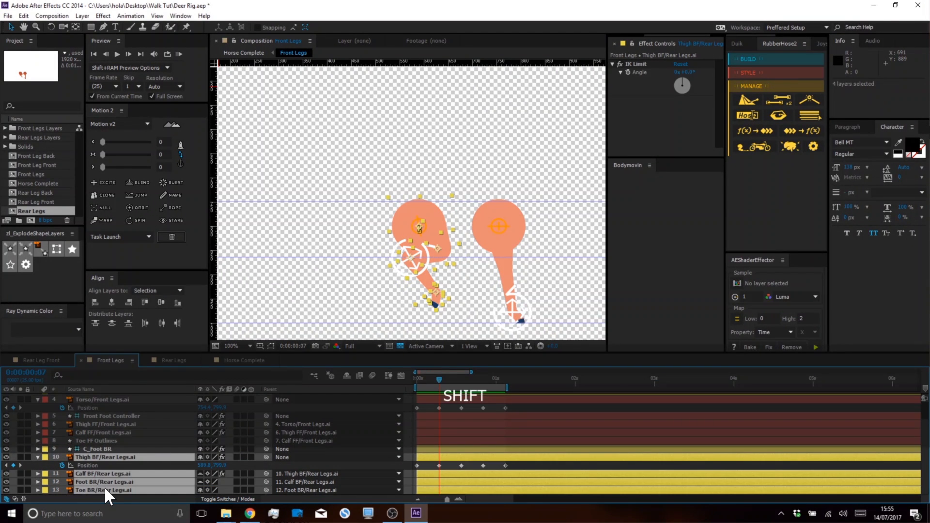
{"action": "left_click", "coordinate": [99, 446], "text": "shift"}
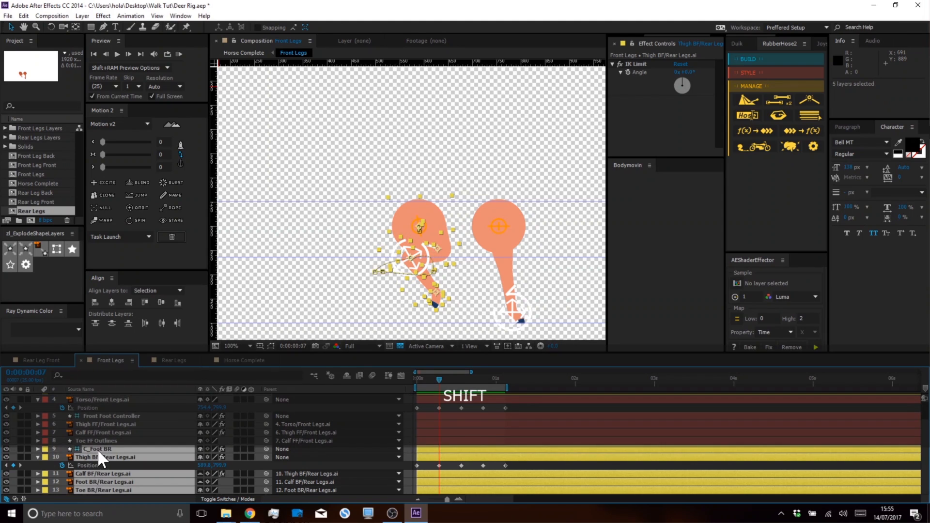
{"action": "key", "text": "u"}
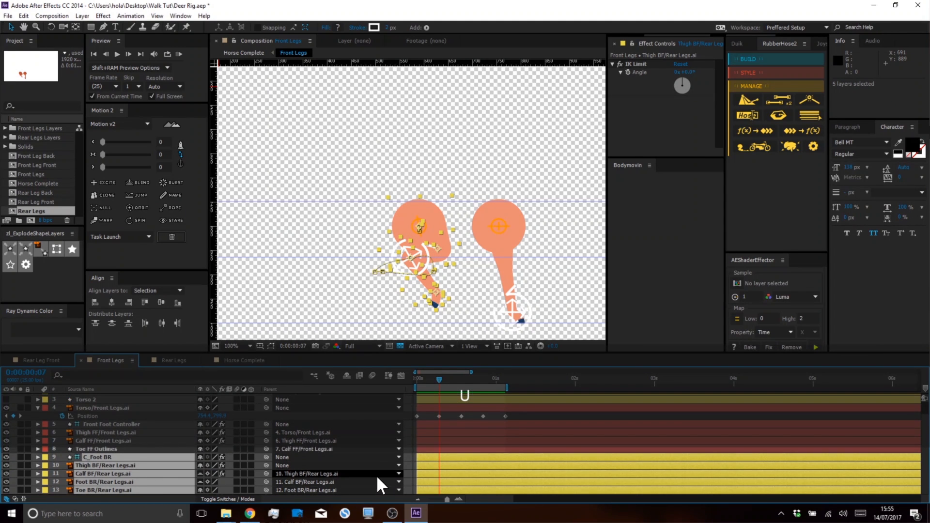
{"action": "key", "text": "u"}
Try shifting all of the rear leg's selected keyframes two frames earlier and preview the walk
{"action": "left_click_drag", "start_coordinate": [523, 429], "coordinate": [365, 494]}
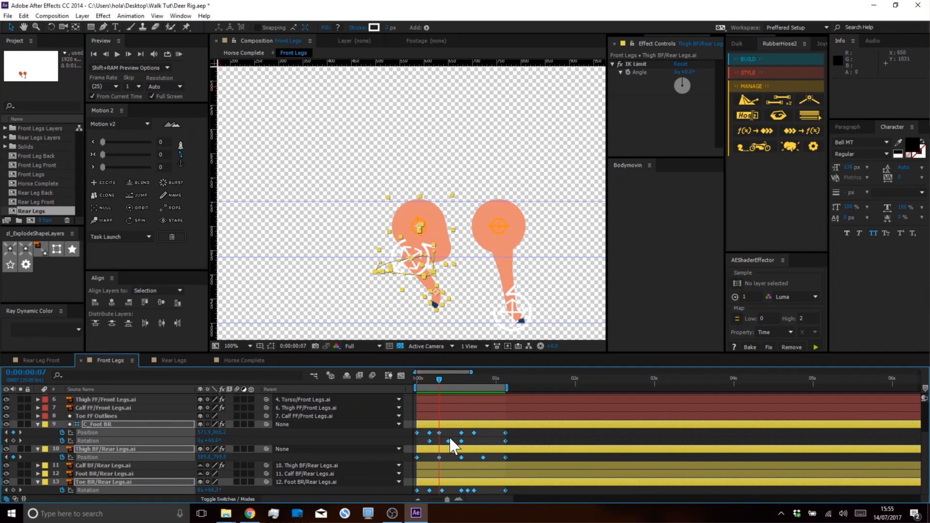
{"action": "scroll", "coordinate": [453, 445], "scroll_direction": "up", "scroll_amount": 3}
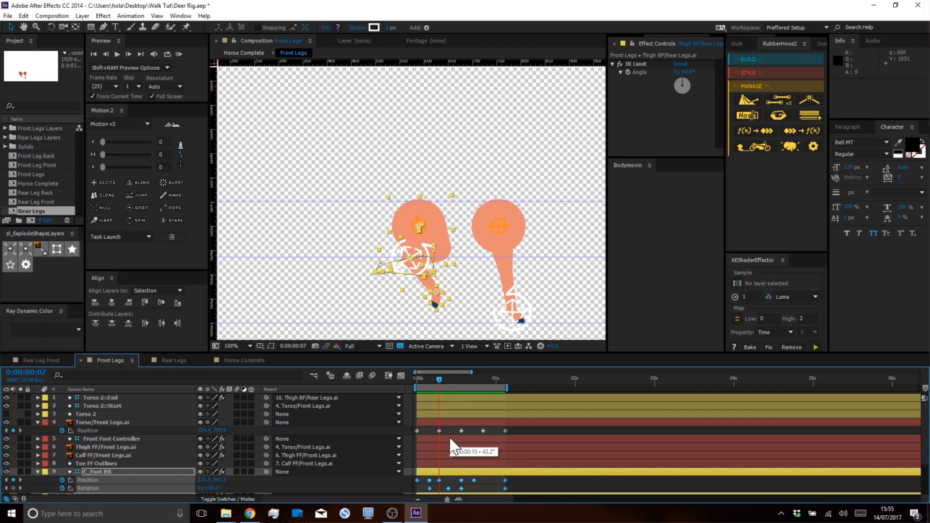
{"action": "scroll", "coordinate": [453, 445], "scroll_direction": "down", "scroll_amount": 1}
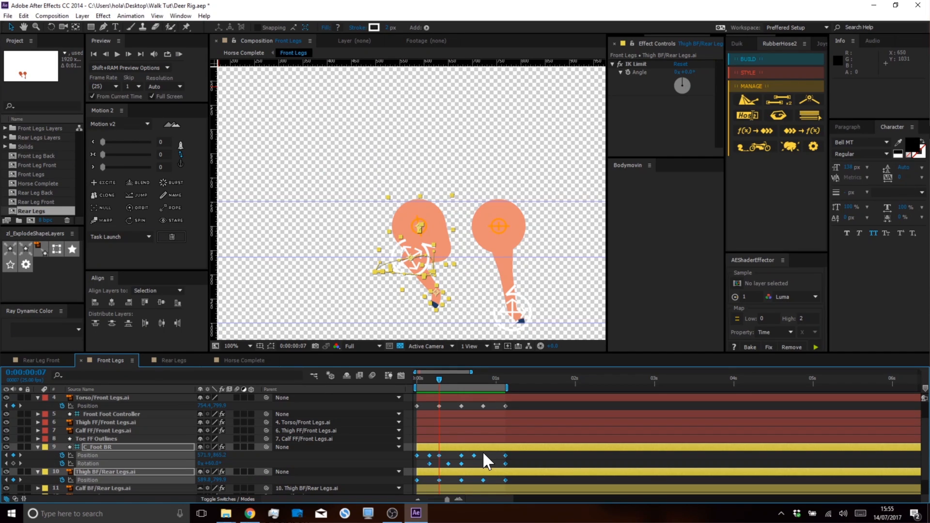
{"action": "key", "text": "alt+Left"}
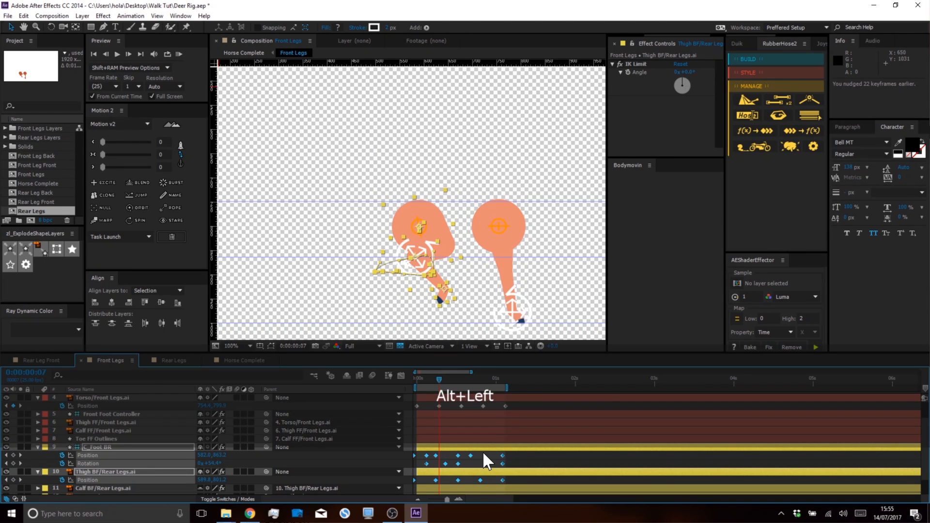
{"action": "key", "text": "alt+Left"}
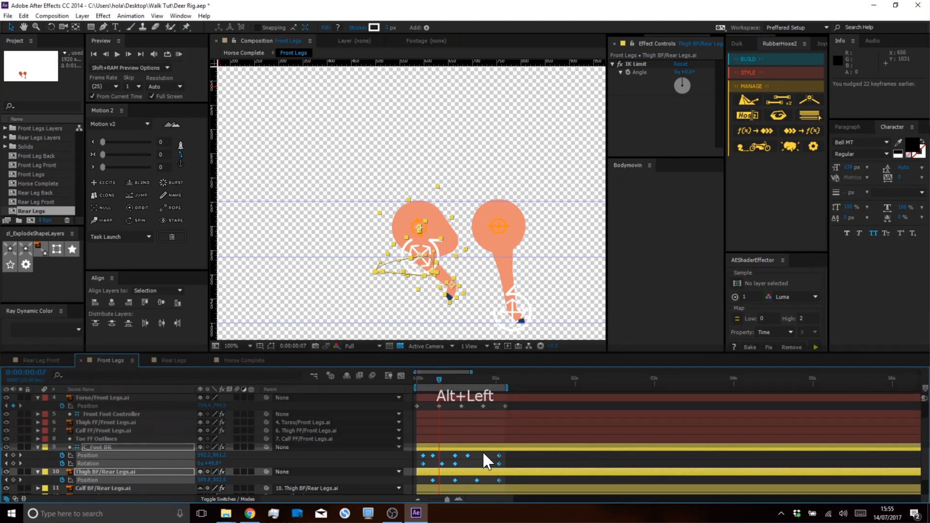
{"action": "left_click", "coordinate": [517, 461]}
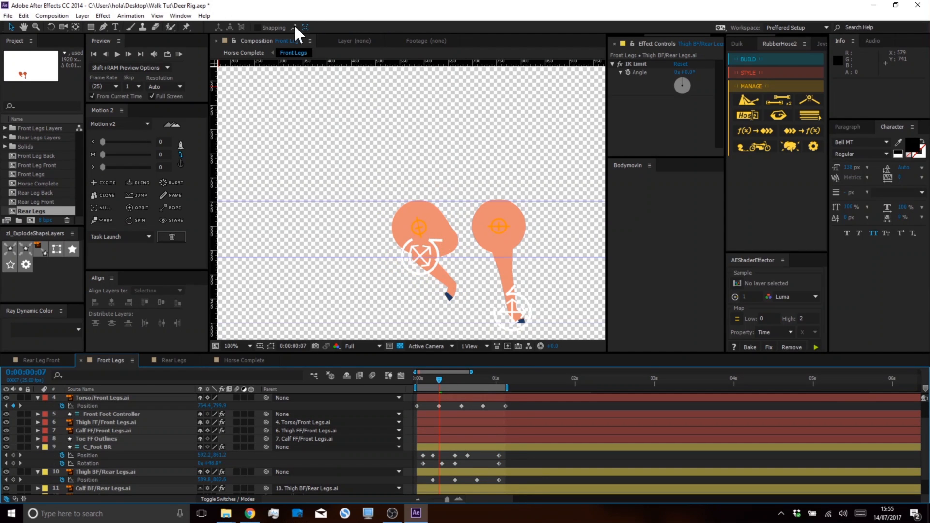
{"action": "left_click", "coordinate": [179, 53]}
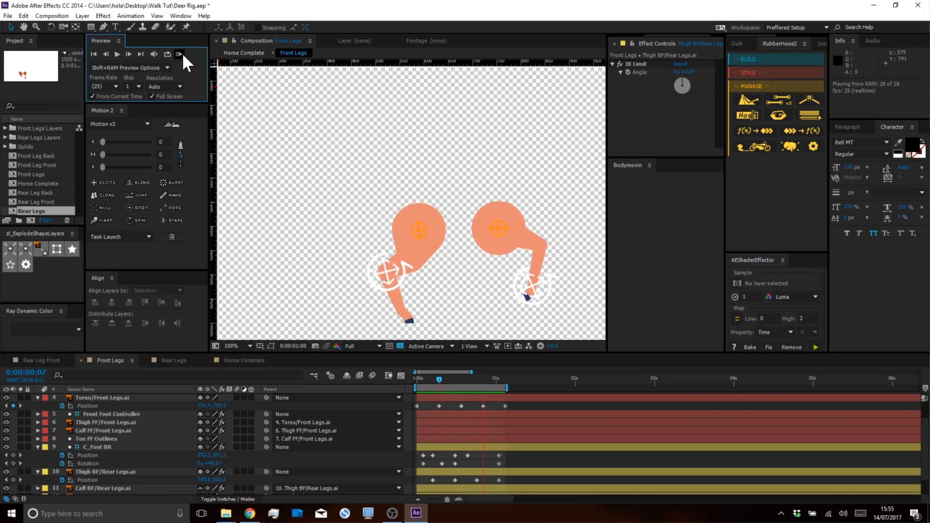
{"action": "key", "text": "space"}
Undo both keyframe nudges on the rear leg and preview the walk with its original timing
{"action": "key", "text": "ctrl+z"}
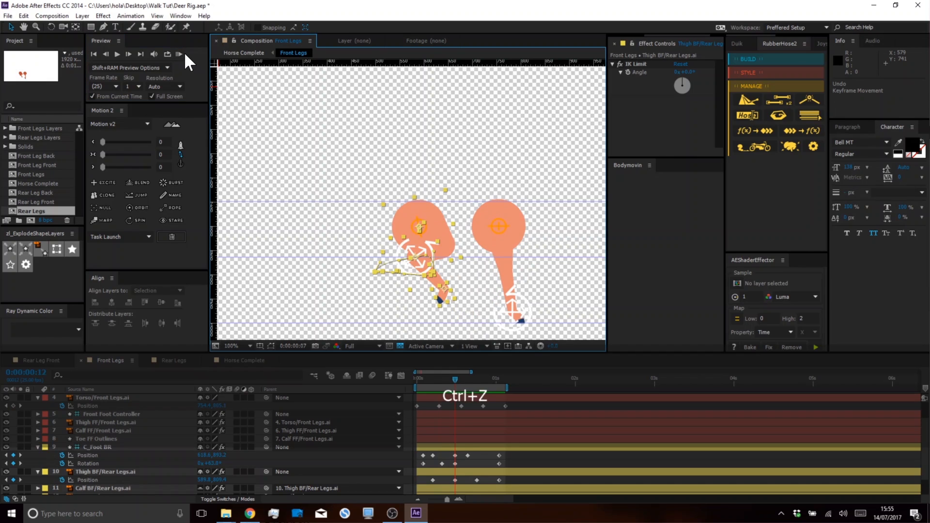
{"action": "key", "text": "ctrl+z"}
{"action": "left_click", "coordinate": [482, 458]}
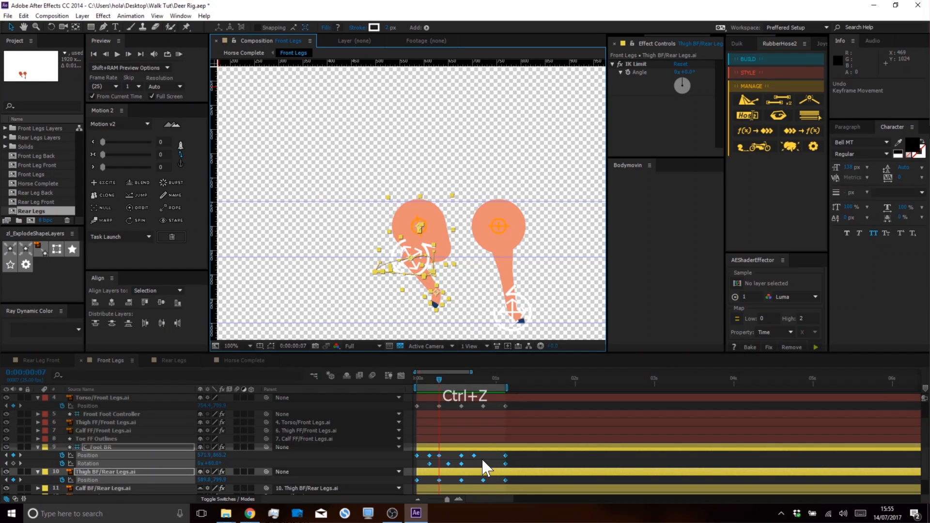
{"action": "left_click", "coordinate": [177, 52]}
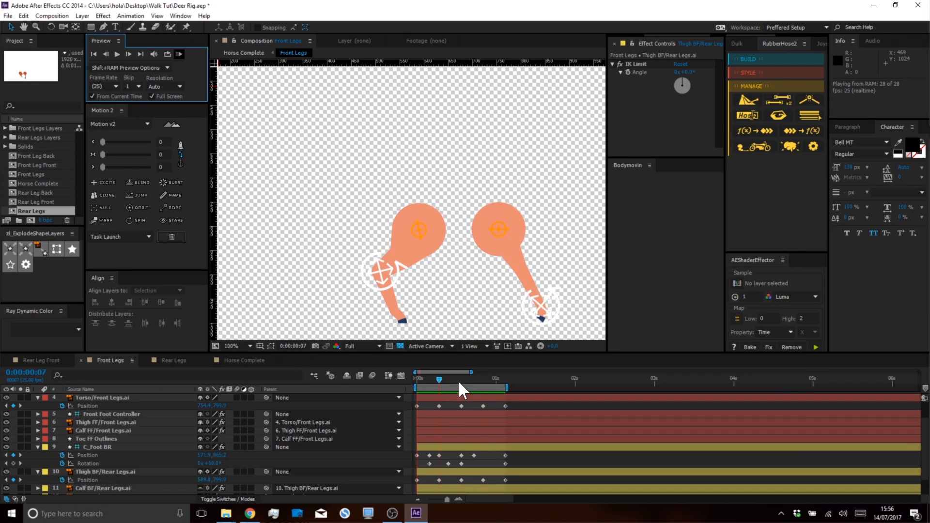
{"action": "key", "text": "space"}
Make the Torso 2 layers visible, preview the walk with the body, and scrub from the first frame to frame 14
{"action": "left_click", "coordinate": [18, 406]}
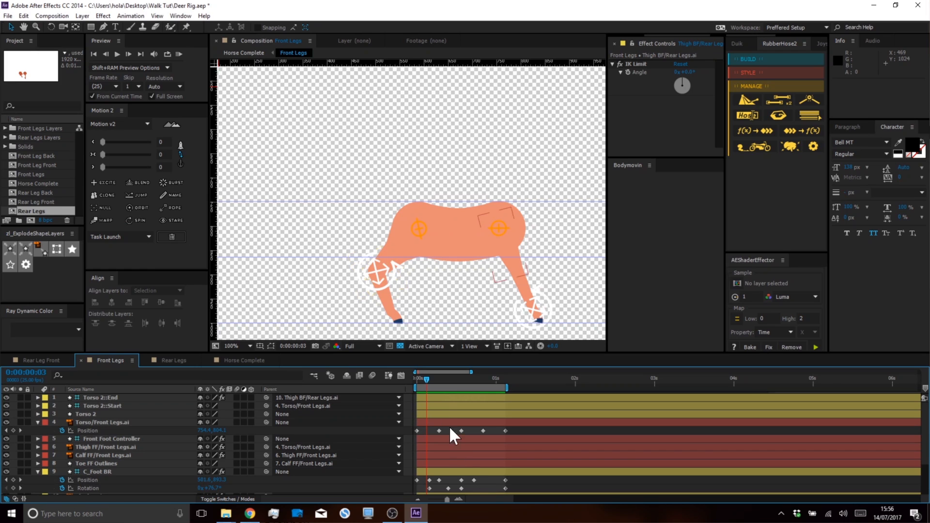
{"action": "left_click", "coordinate": [180, 54]}
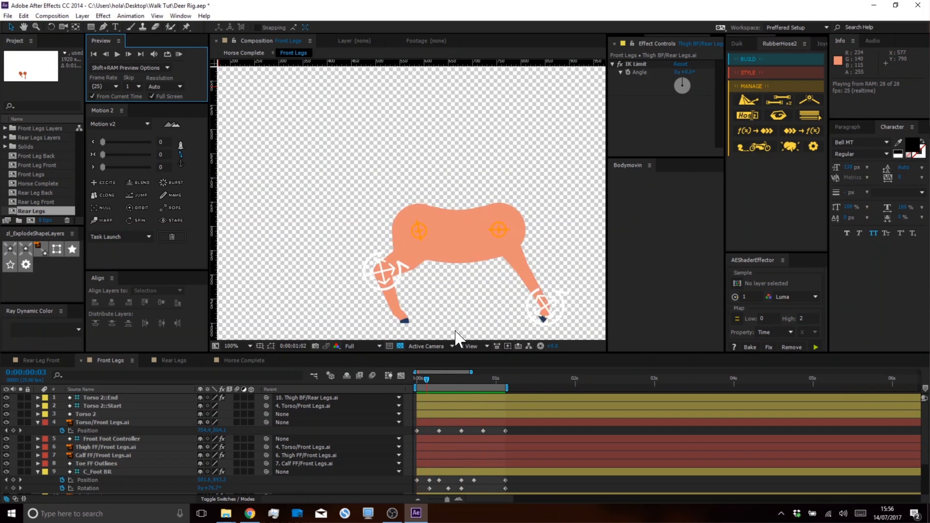
{"action": "key", "text": "space"}
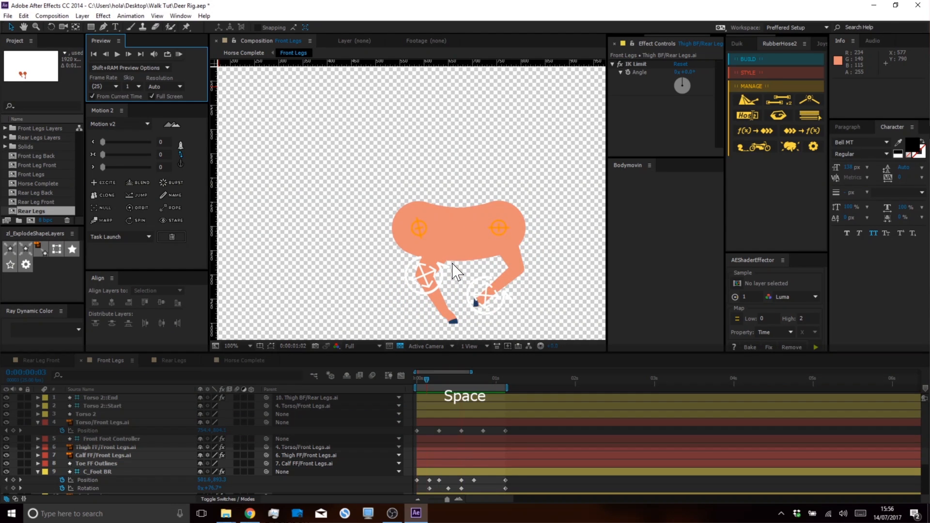
{"action": "left_click_drag", "start_coordinate": [482, 377], "coordinate": [383, 377]}
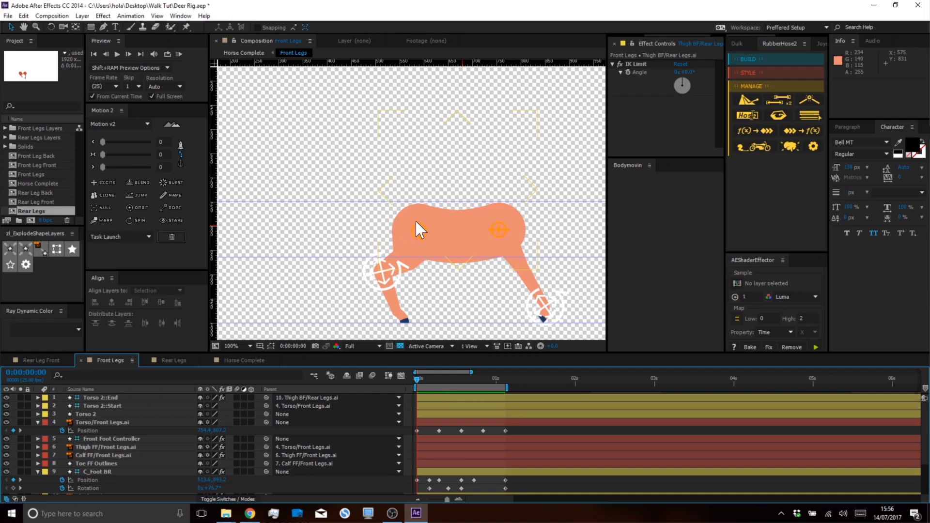
{"action": "left_click_drag", "start_coordinate": [417, 379], "coordinate": [461, 376]}
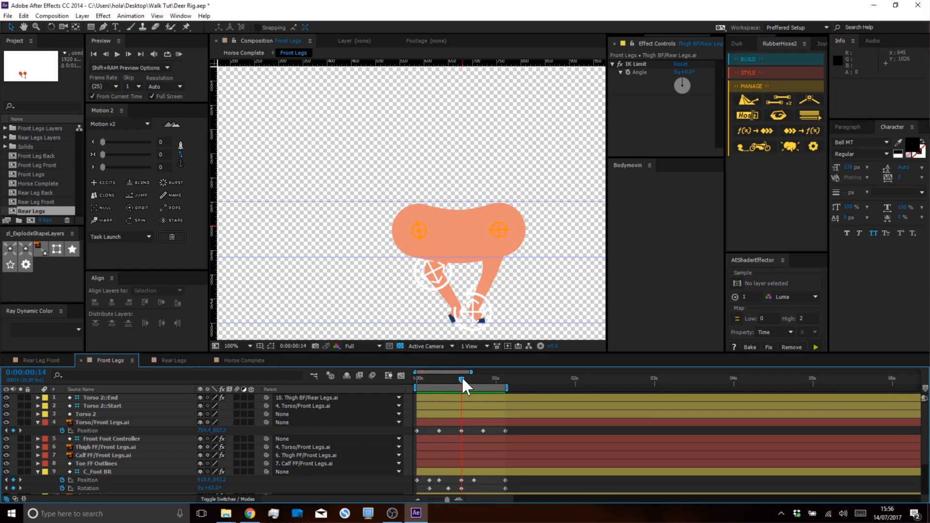
Send the Torso 2::End, Torso 2::Start and Torso 2 layers to the bottom of the layer stack, behind the legs
{"action": "left_click", "coordinate": [92, 390]}
{"action": "left_click", "coordinate": [94, 398]}
{"action": "left_click", "coordinate": [92, 414], "text": "shift"}
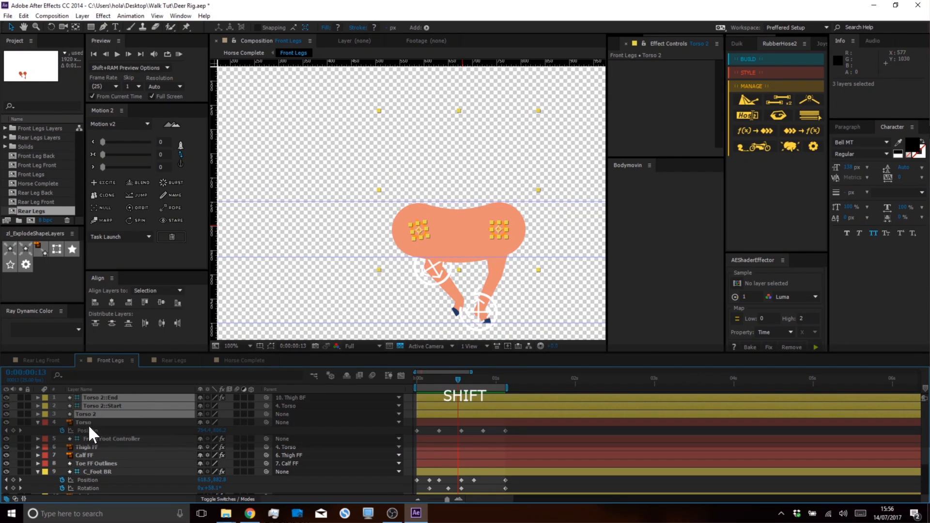
{"action": "left_click", "coordinate": [85, 487]}
{"action": "scroll", "coordinate": [85, 488], "scroll_direction": "down", "scroll_amount": 3}
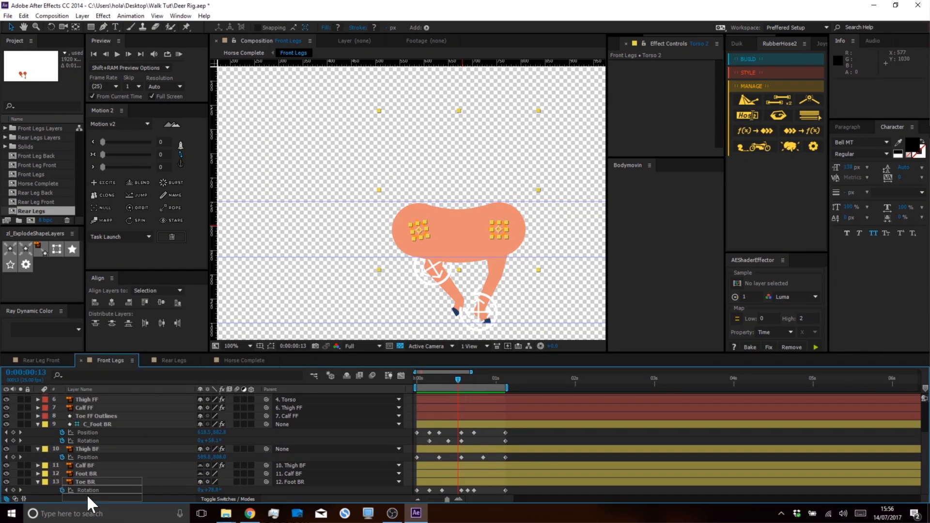
{"action": "key", "text": "ctrl+shift+bracketleft"}
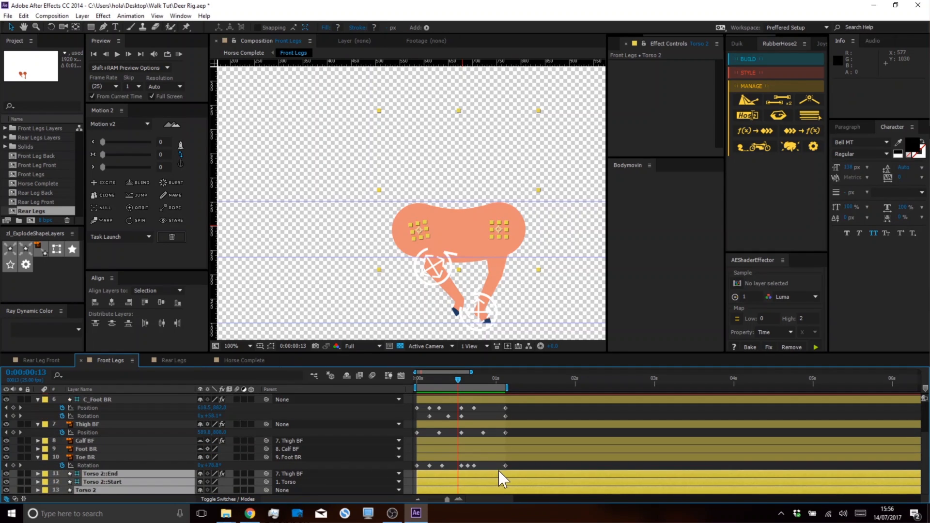
{"action": "left_click", "coordinate": [494, 466]}
Expand the Torso 2 layer's contents down to the BaseHose group inside Style
{"action": "left_click", "coordinate": [54, 489]}
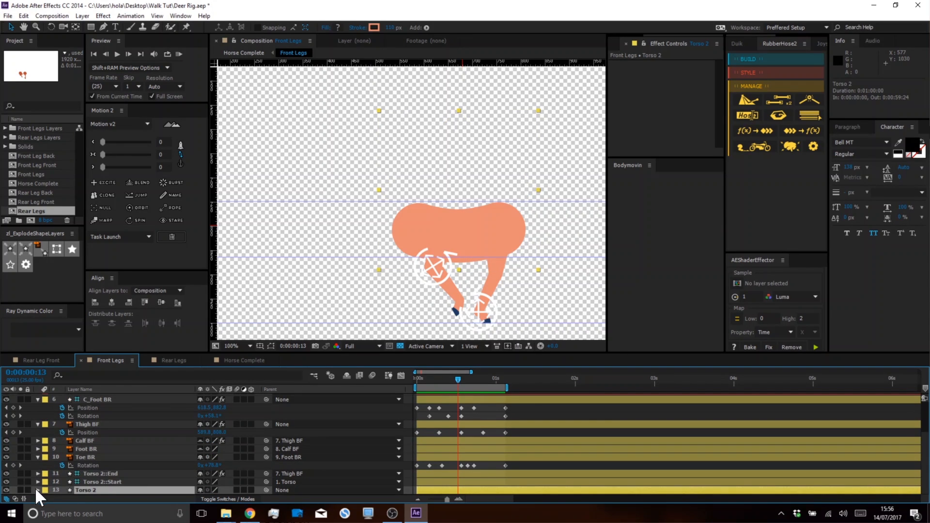
{"action": "left_click", "coordinate": [37, 490]}
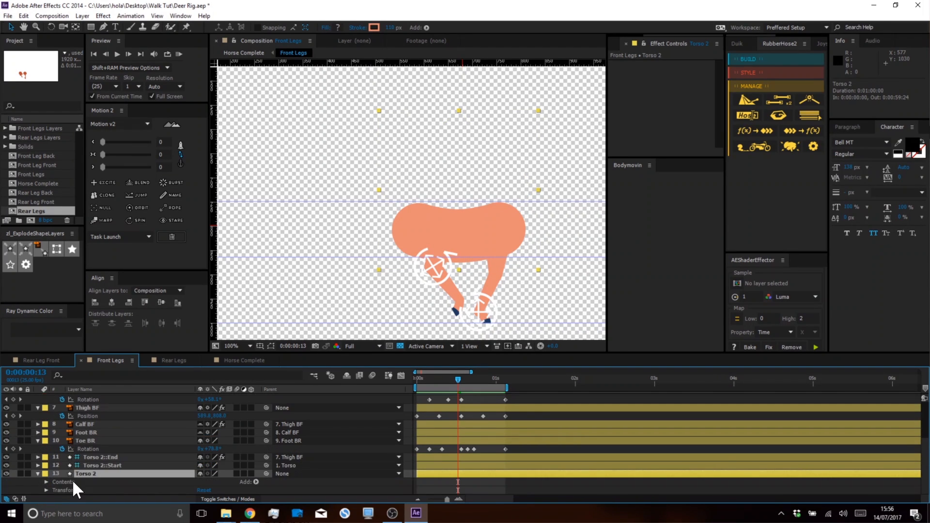
{"action": "left_click", "coordinate": [256, 481]}
{"action": "left_click", "coordinate": [98, 481]}
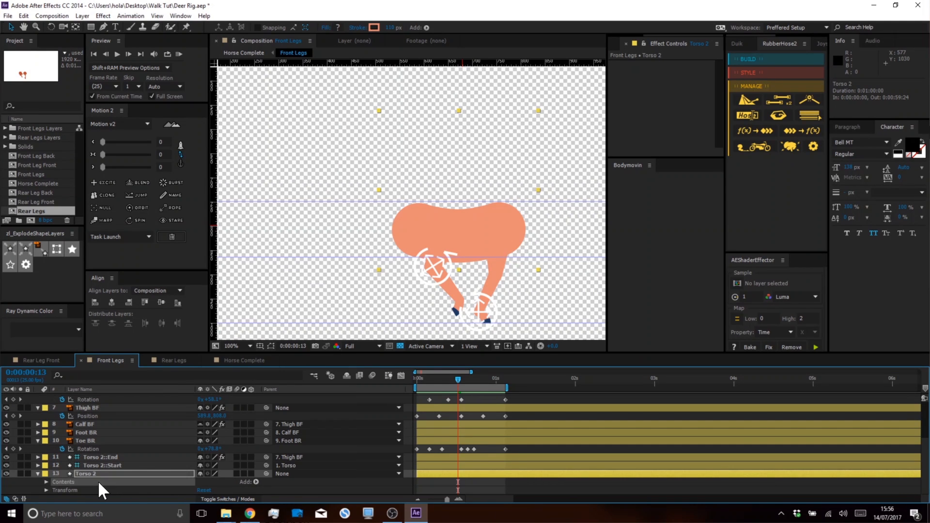
{"action": "left_click", "coordinate": [46, 481]}
{"action": "scroll", "coordinate": [60, 479], "scroll_direction": "down", "scroll_amount": 1}
{"action": "scroll", "coordinate": [59, 473], "scroll_direction": "up", "scroll_amount": 2}
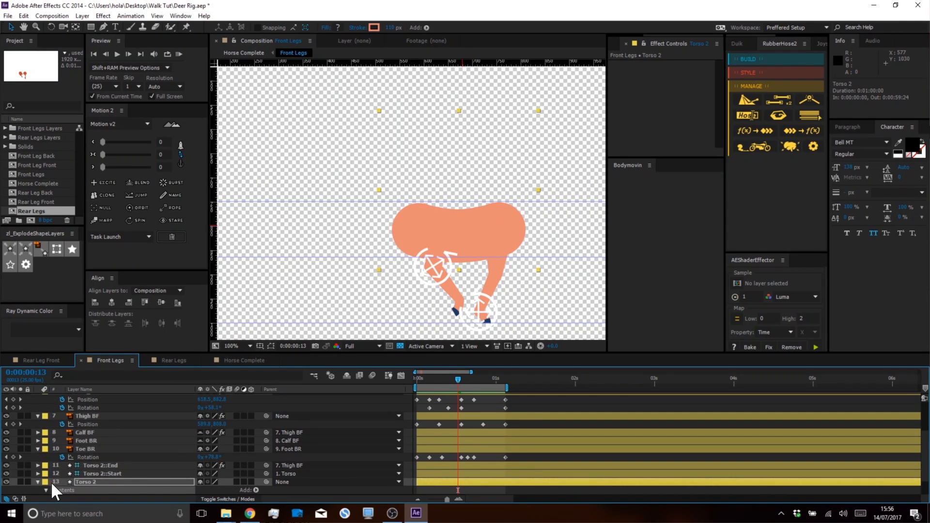
{"action": "scroll", "coordinate": [51, 482], "scroll_direction": "down", "scroll_amount": 3}
{"action": "scroll", "coordinate": [91, 475], "scroll_direction": "down", "scroll_amount": 2}
{"action": "left_click", "coordinate": [83, 465]}
{"action": "left_click", "coordinate": [63, 465]}
{"action": "scroll", "coordinate": [62, 464], "scroll_direction": "down", "scroll_amount": 3}
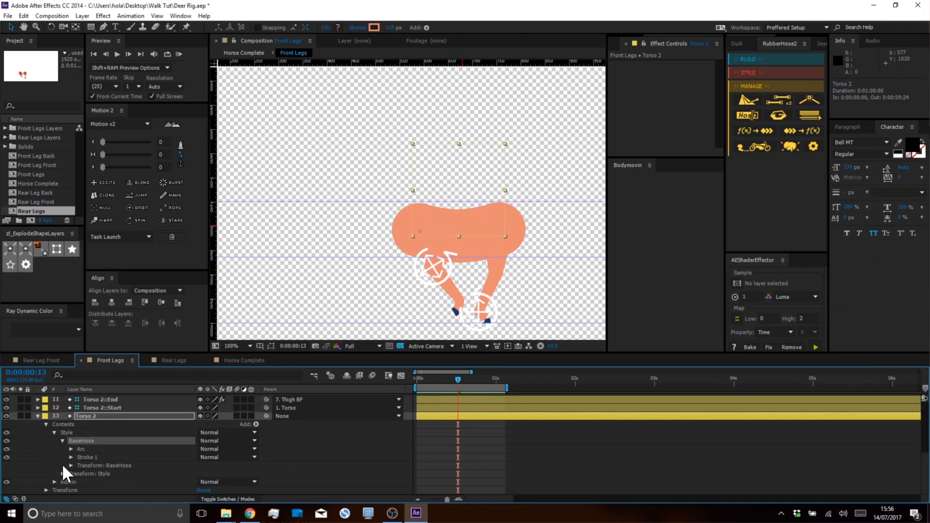
Add a gradient stroke to the BaseHose group of Torso 2, above Stroke 1
{"action": "left_click", "coordinate": [89, 457]}
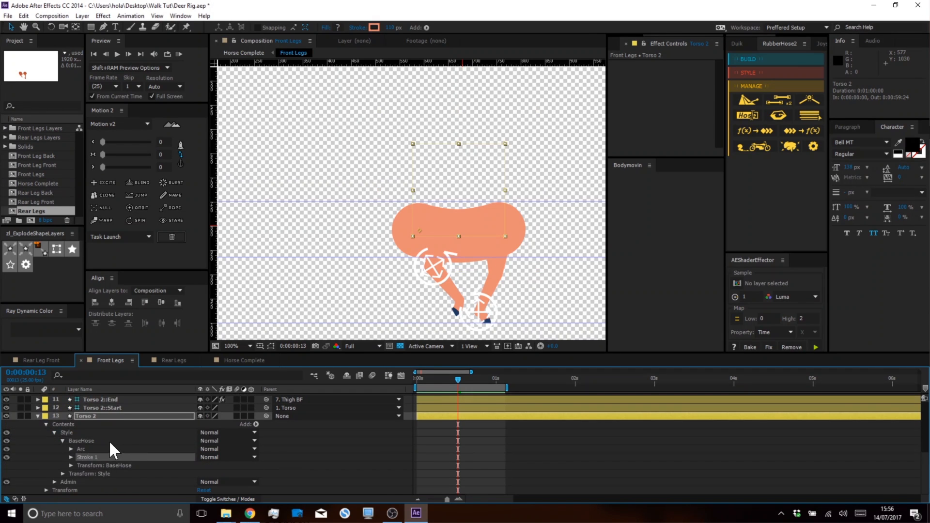
{"action": "left_click", "coordinate": [256, 424]}
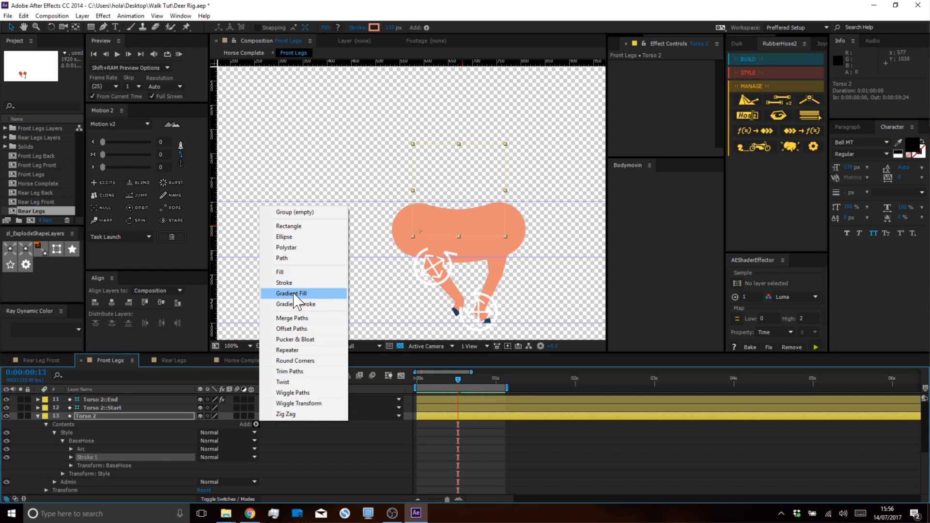
{"action": "left_click", "coordinate": [300, 304]}
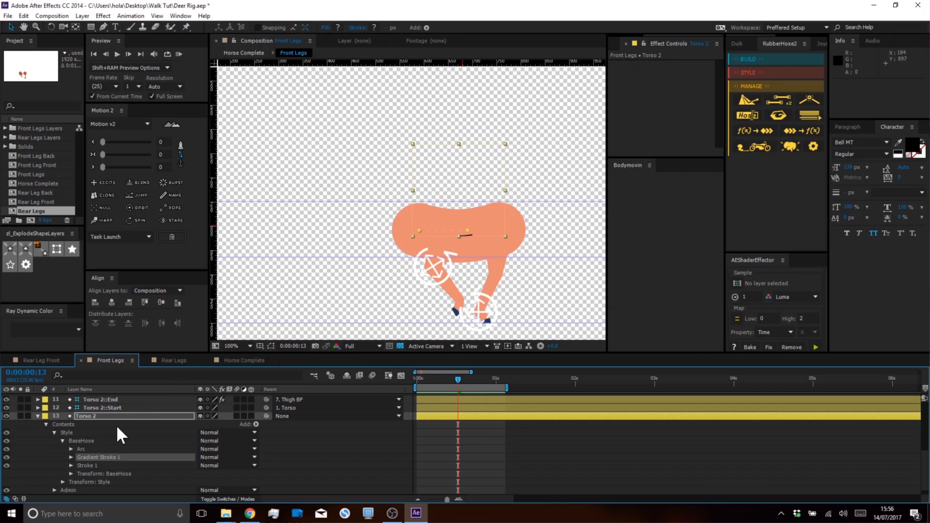
{"action": "left_click", "coordinate": [99, 465]}
{"action": "left_click", "coordinate": [99, 457]}
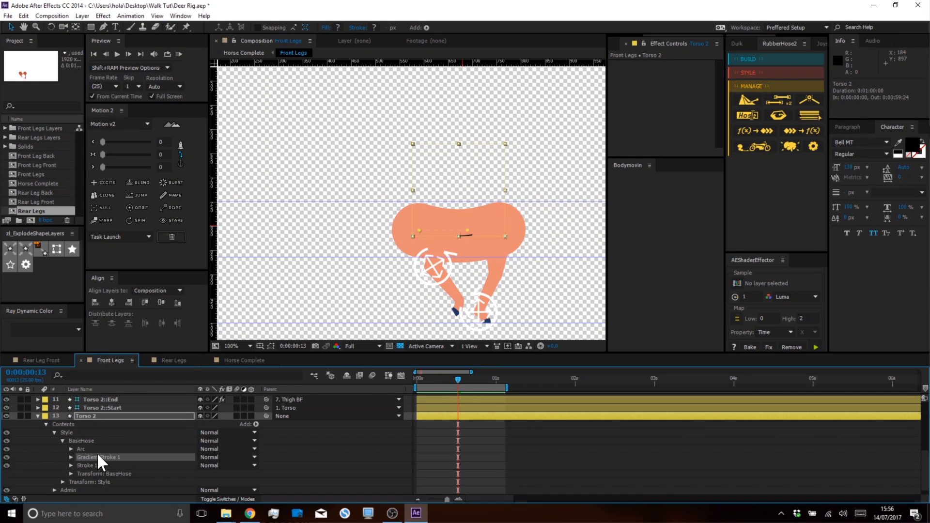
Expand the torso's gradient stroke properties and set its stroke width to 110
{"action": "left_click", "coordinate": [71, 458]}
{"action": "scroll", "coordinate": [101, 457], "scroll_direction": "down", "scroll_amount": 3}
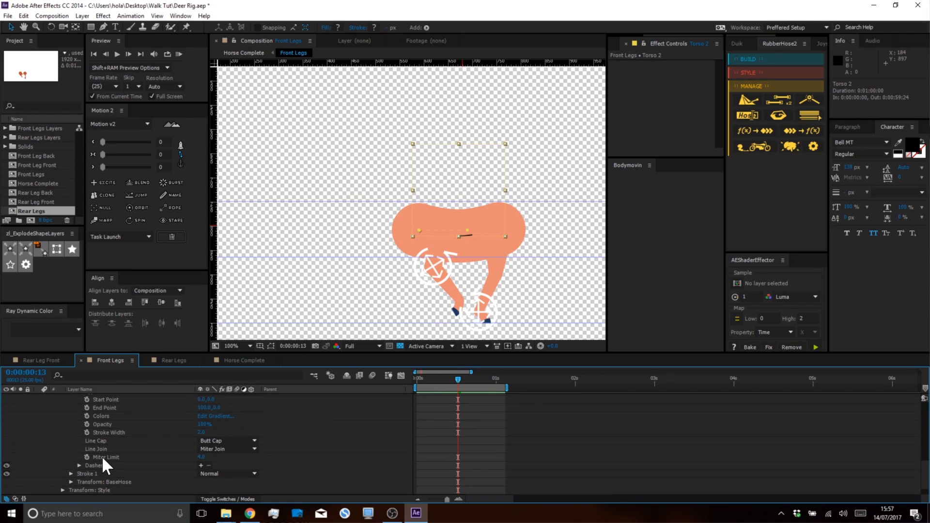
{"action": "left_click_drag", "start_coordinate": [201, 457], "coordinate": [258, 461]}
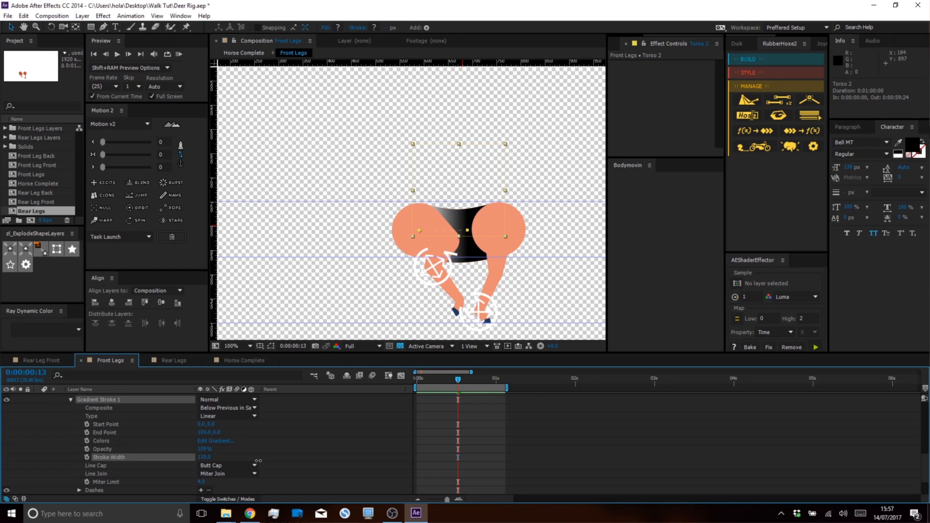
Set the torso gradient's start colour to the leg's sampled EA8C73 and its end colour to a darker B0472B
{"action": "left_click", "coordinate": [214, 440]}
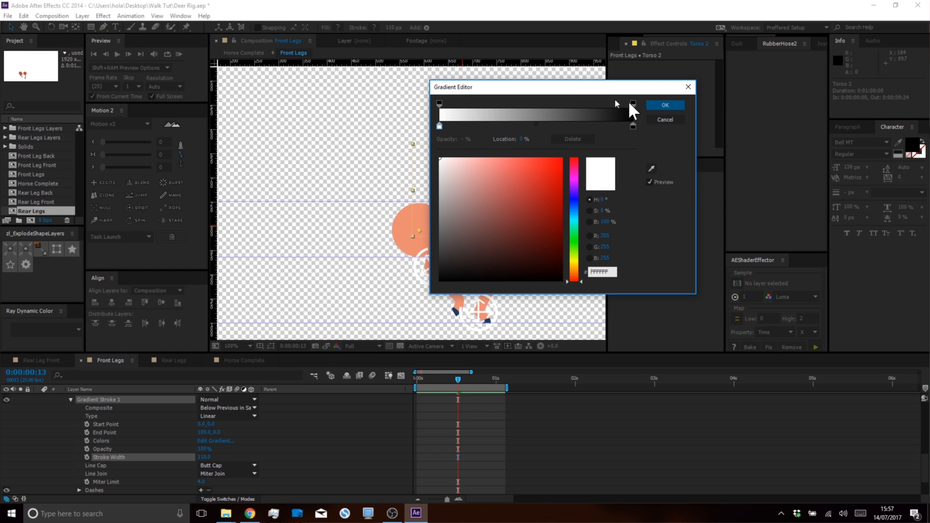
{"action": "left_click_drag", "start_coordinate": [606, 95], "coordinate": [798, 108]}
{"action": "left_click", "coordinate": [844, 180]}
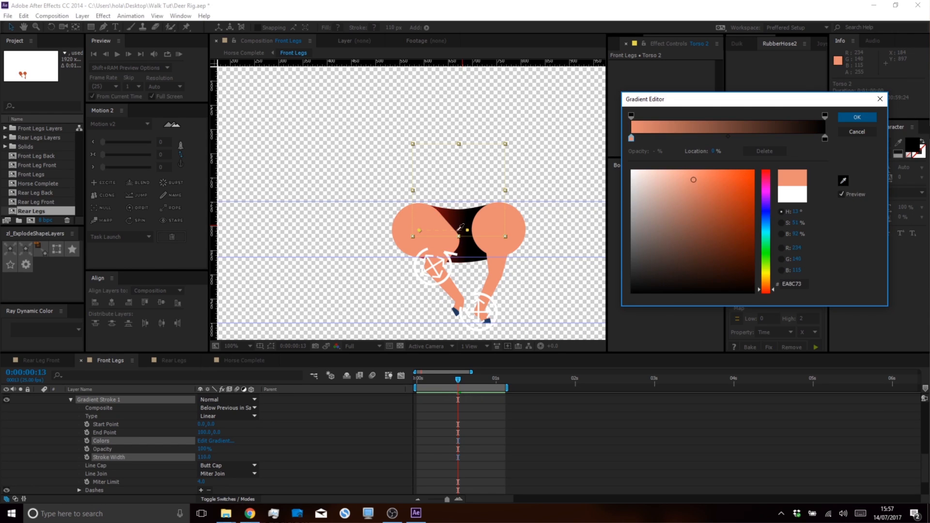
{"action": "left_click", "coordinate": [408, 214]}
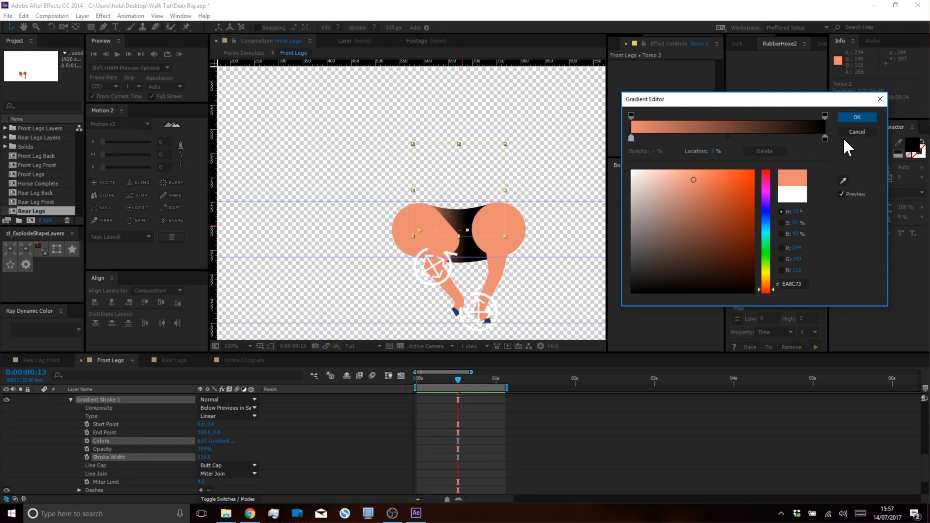
{"action": "left_click", "coordinate": [843, 180]}
{"action": "left_click", "coordinate": [413, 217]}
{"action": "left_click", "coordinate": [825, 138]}
{"action": "left_click", "coordinate": [843, 183]}
{"action": "left_click", "coordinate": [637, 127]}
{"action": "left_click_drag", "start_coordinate": [693, 180], "coordinate": [716, 205]}
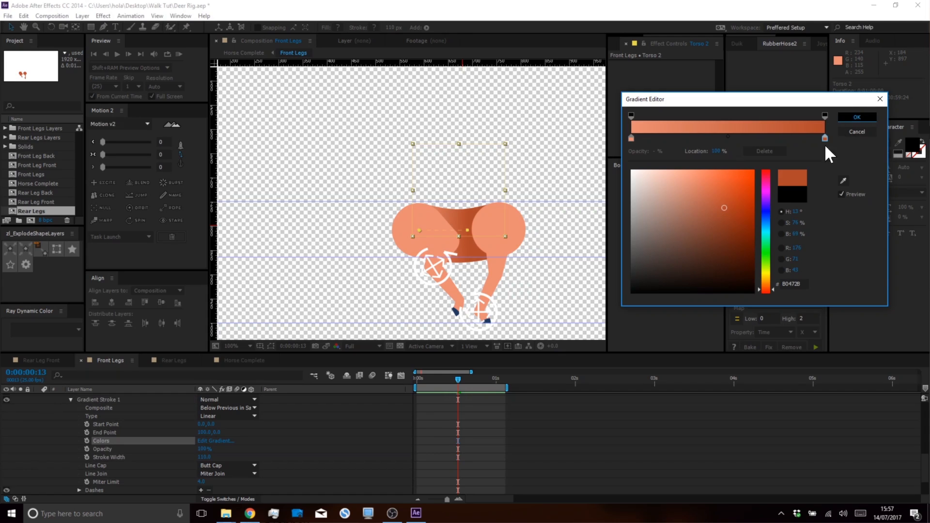
{"action": "left_click", "coordinate": [857, 117]}
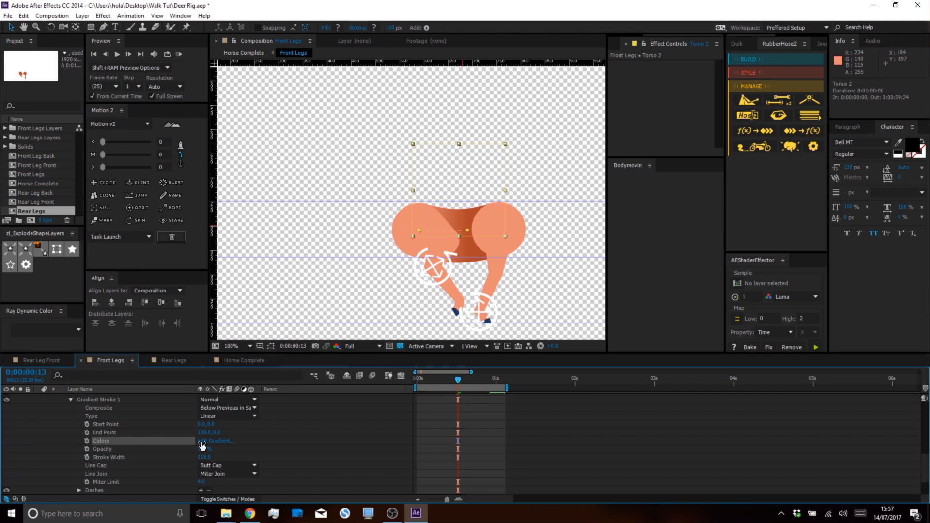
Set the torso gradient's end point to 87, 67 and its start point to about 88, 31, and preview the shading from the first frame
{"action": "left_click_drag", "start_coordinate": [204, 435], "coordinate": [261, 432]}
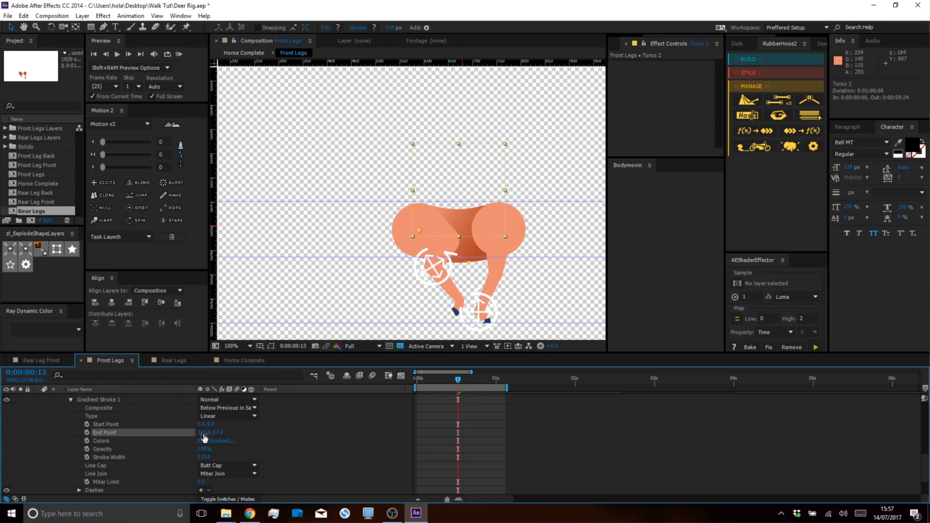
{"action": "left_click_drag", "start_coordinate": [204, 435], "coordinate": [224, 433]}
{"action": "left_click_drag", "start_coordinate": [202, 425], "coordinate": [224, 424]}
{"action": "left_click", "coordinate": [219, 423]}
{"action": "left_click", "coordinate": [492, 423]}
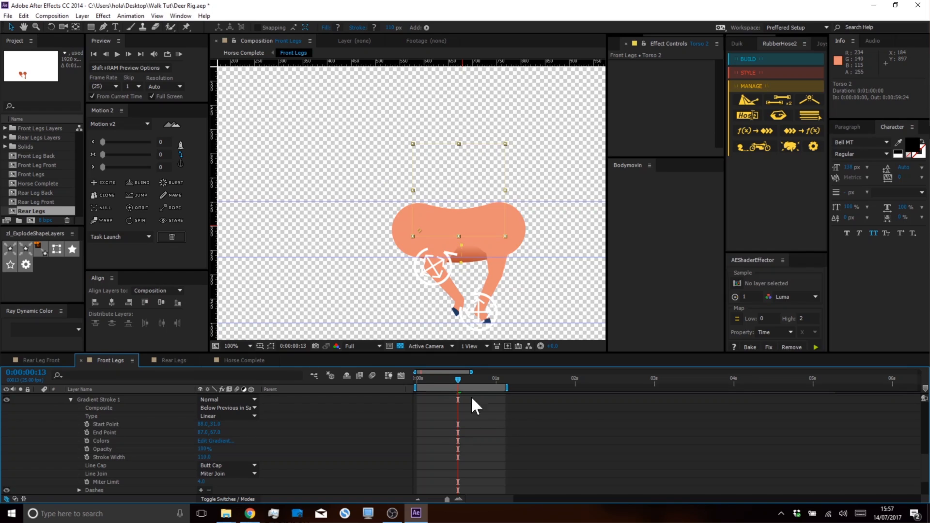
{"action": "left_click_drag", "start_coordinate": [457, 376], "coordinate": [413, 378]}
{"action": "key", "text": "space"}
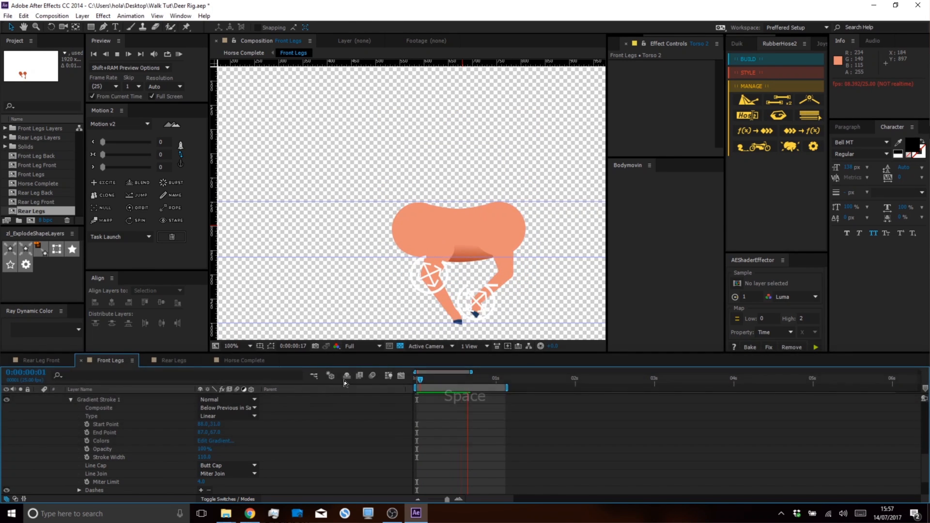
Set the torso gradient's start point to about 88, 8 and play the leg motion to check the softer shading
{"action": "left_click", "coordinate": [455, 379]}
{"action": "left_click", "coordinate": [208, 424]}
{"action": "left_click_drag", "start_coordinate": [209, 424], "coordinate": [205, 424]}
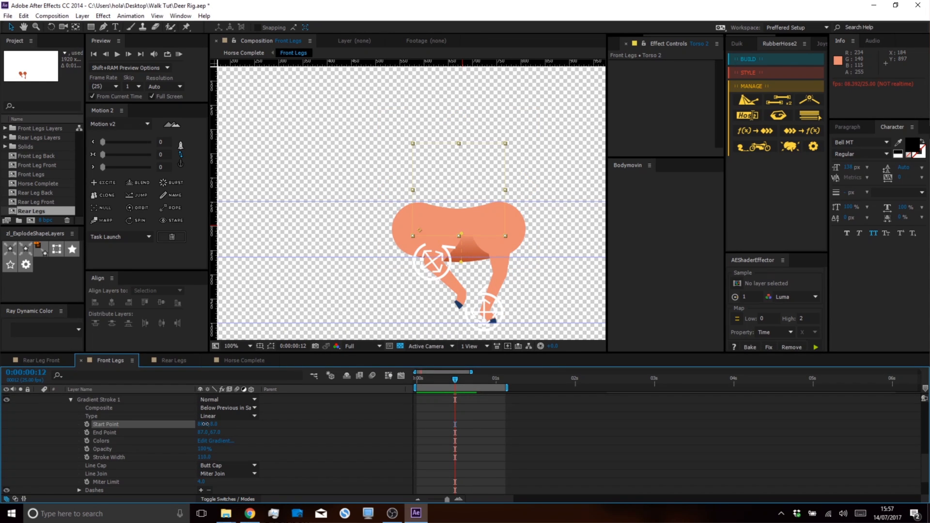
{"action": "left_click", "coordinate": [464, 431]}
{"action": "key", "text": "space"}
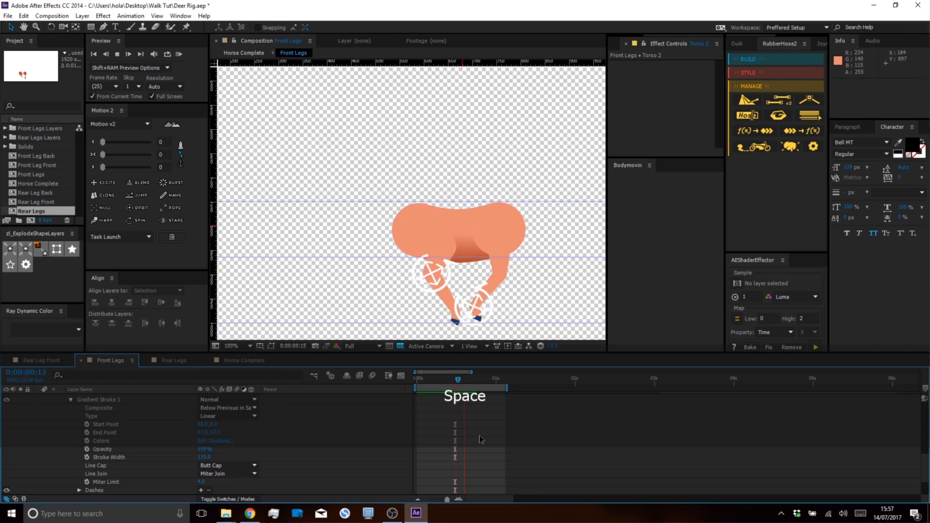
Run a RAM preview of the Front Legs composition, followed by one of the Horse Complete composition
{"action": "left_click", "coordinate": [179, 52]}
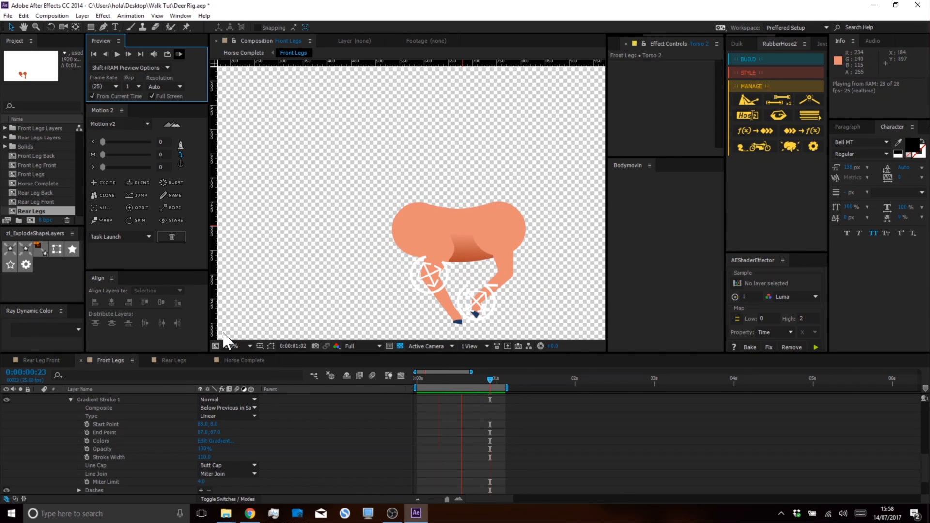
{"action": "key", "text": "space"}
{"action": "left_click", "coordinate": [224, 360]}
{"action": "left_click", "coordinate": [180, 53]}
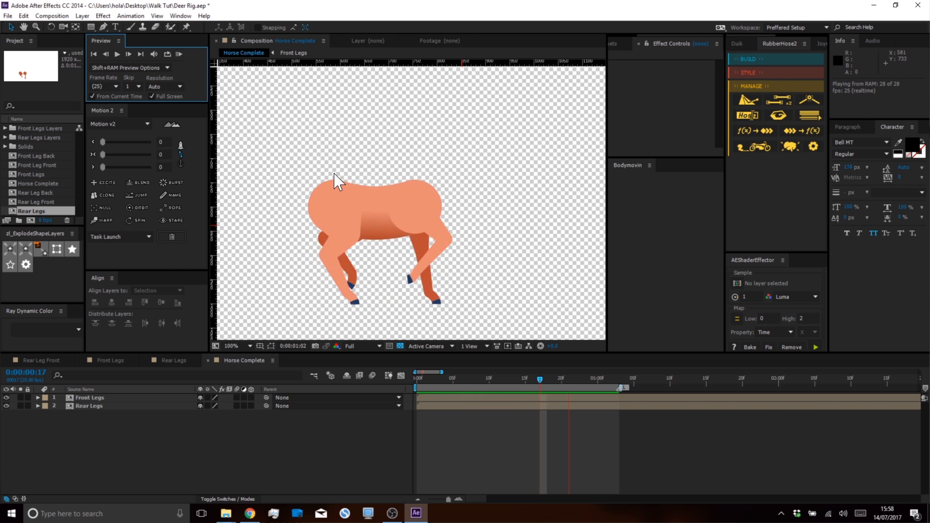
{"action": "key", "text": "space"}
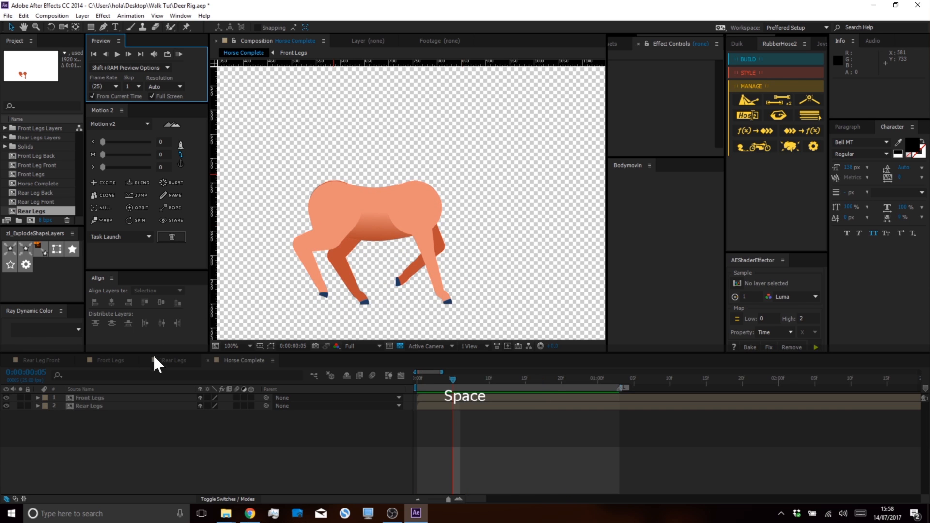
Inspect the Rear Legs composition's poses at frames 13 and 0 and the Front Foot Controller's motion path
{"action": "left_click", "coordinate": [172, 360]}
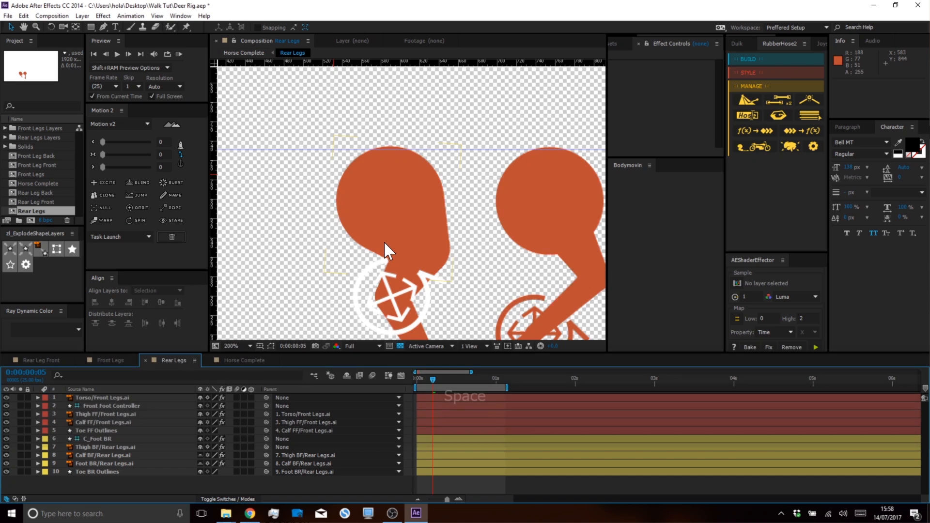
{"action": "scroll", "coordinate": [387, 242], "scroll_direction": "down", "scroll_amount": 2}
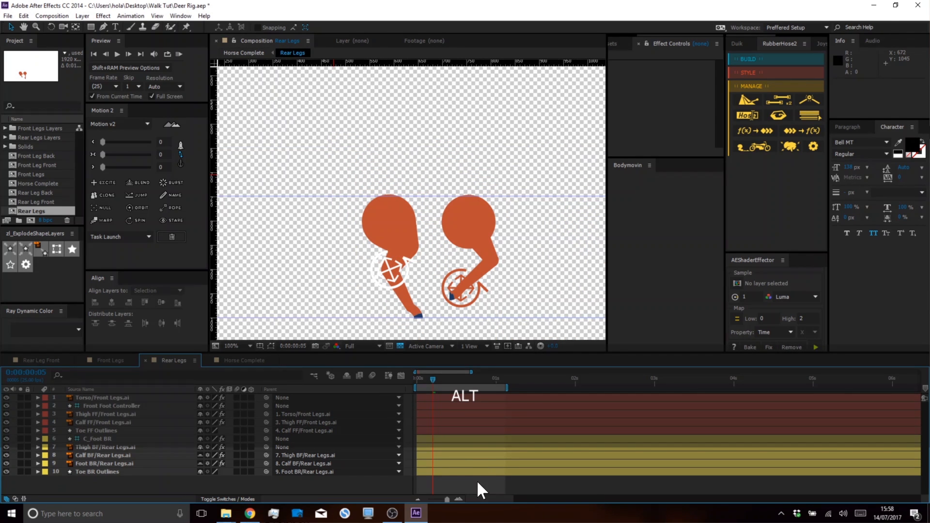
{"action": "left_click_drag", "start_coordinate": [434, 378], "coordinate": [459, 379]}
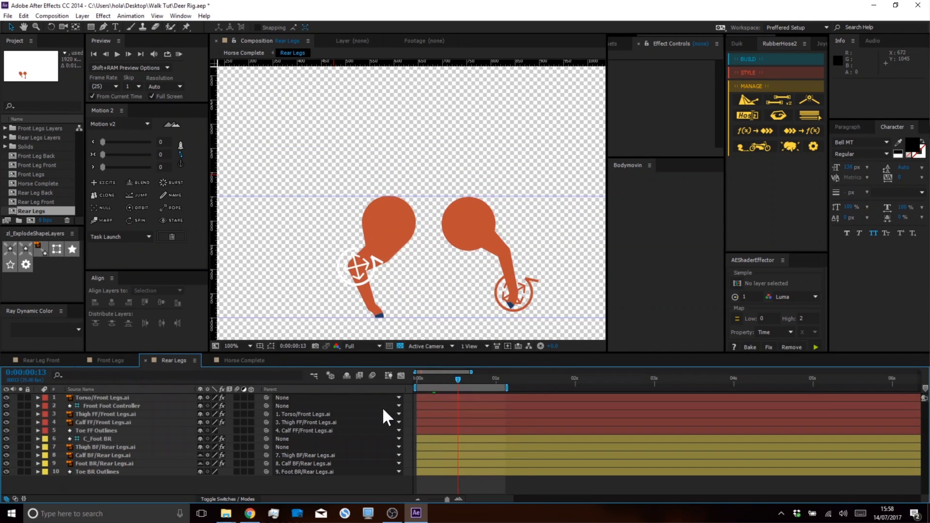
{"action": "left_click", "coordinate": [111, 406]}
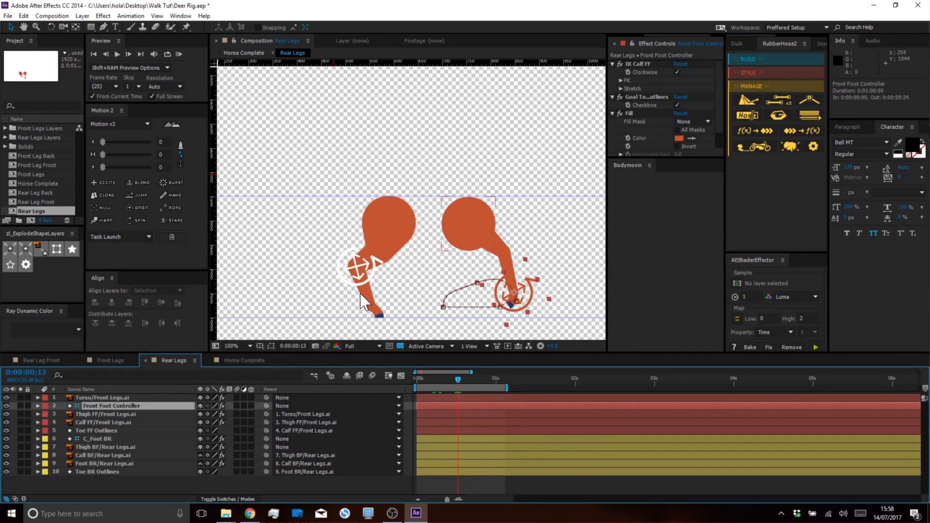
{"action": "left_click", "coordinate": [478, 481]}
{"action": "left_click_drag", "start_coordinate": [458, 378], "coordinate": [405, 370]}
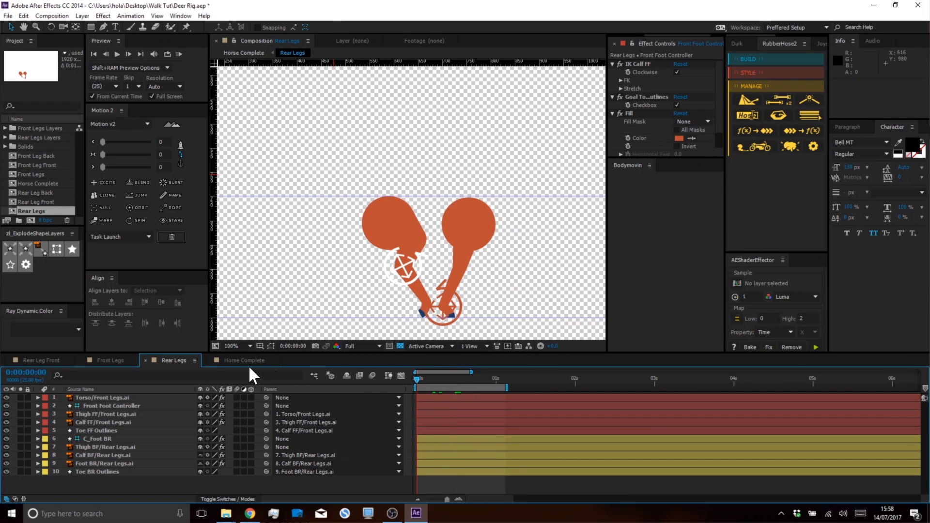
Return to the Horse Complete composition and RAM preview the full walk cycle from the first frame
{"action": "left_click", "coordinate": [245, 361]}
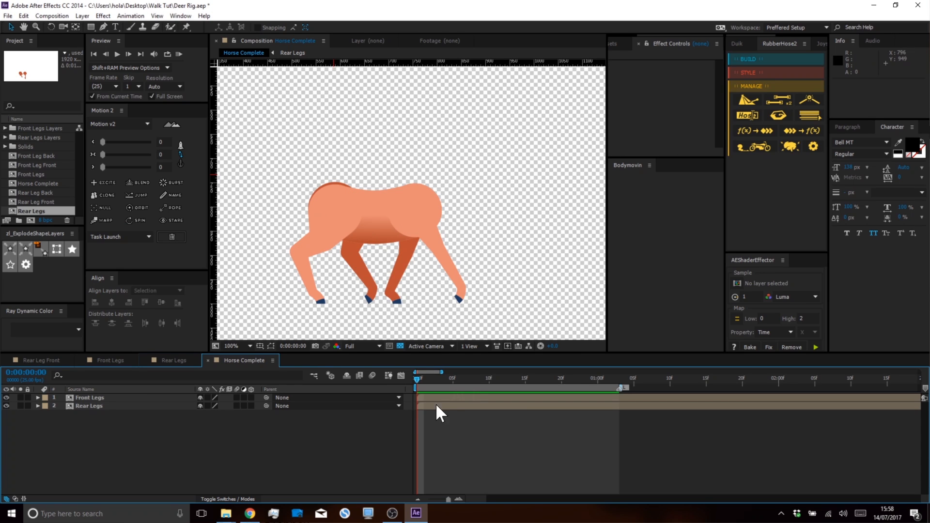
{"action": "left_click", "coordinate": [179, 54]}
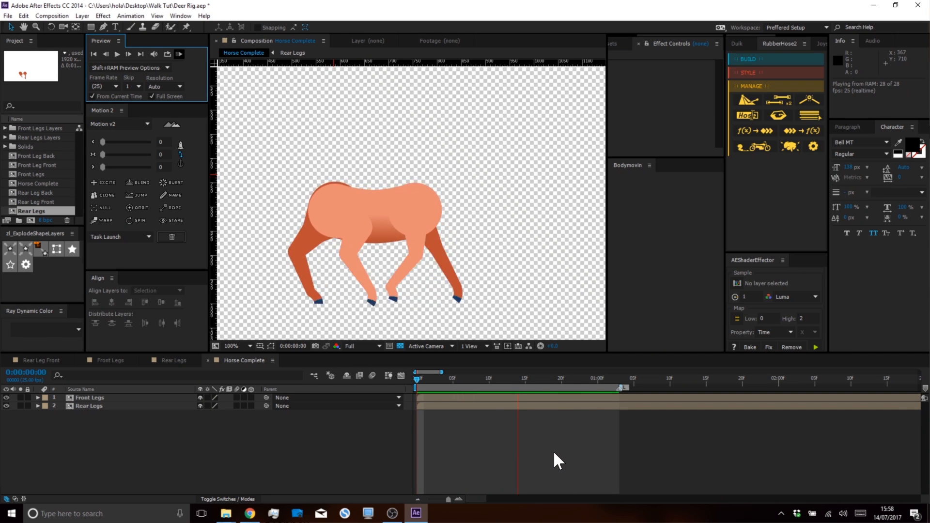
{"action": "key", "text": "space"}
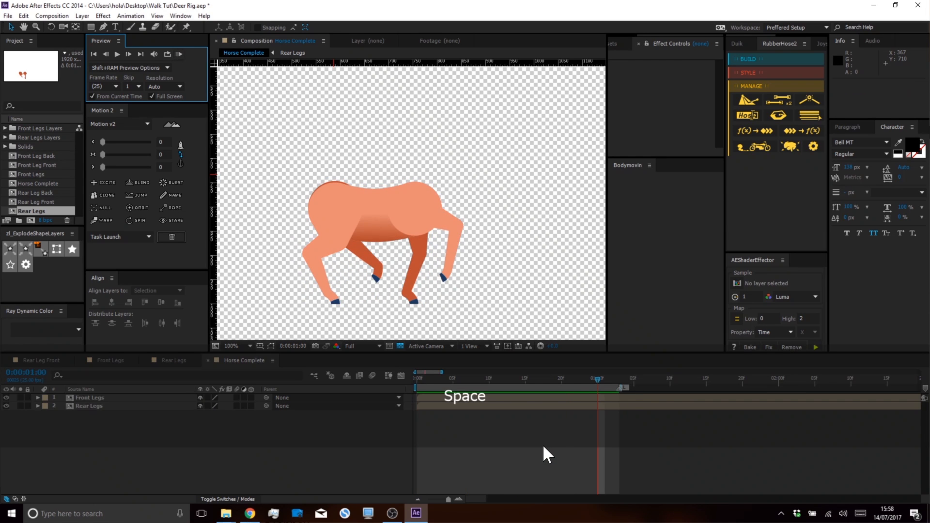